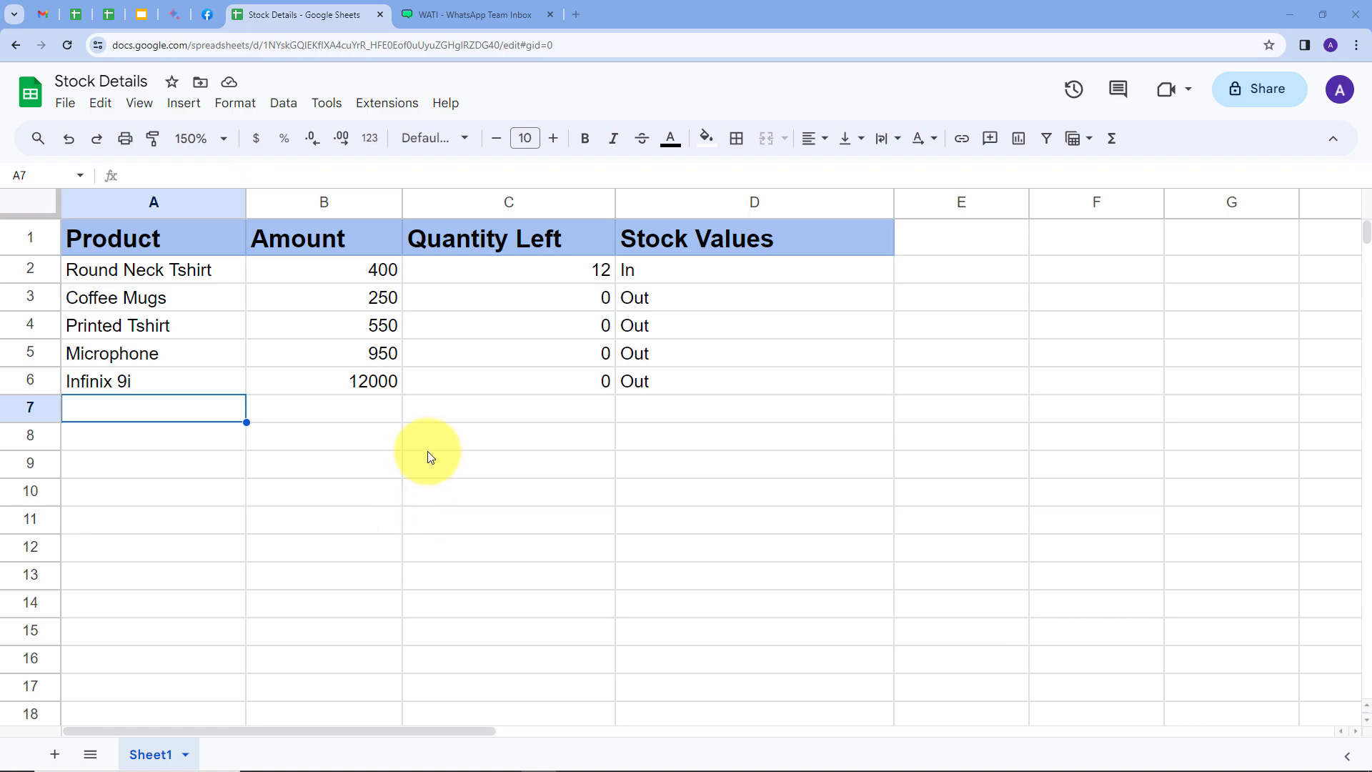
Open pabbly.com in a new browser tab, sign in and access Pabbly Connect
{"action": "left_click", "coordinate": [449, 15]}
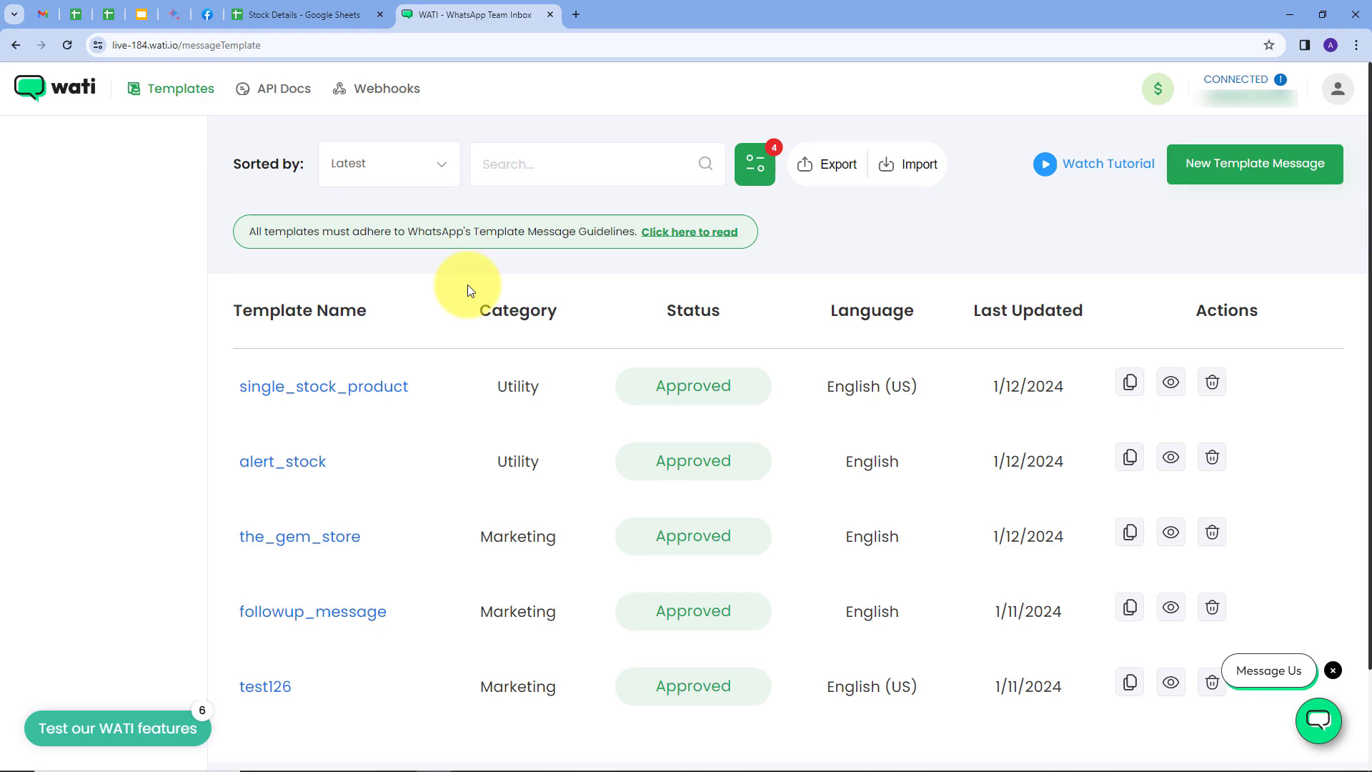
{"action": "left_click", "coordinate": [575, 14]}
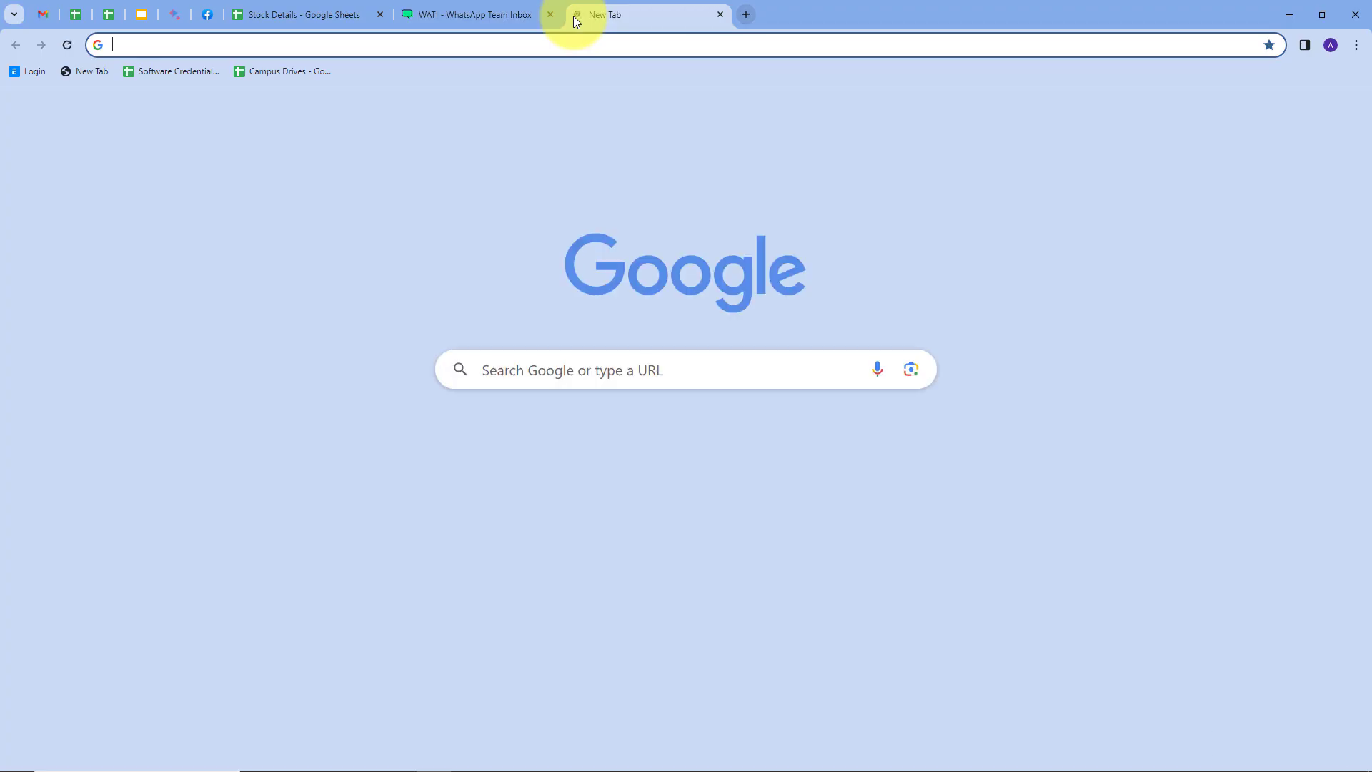
{"action": "type", "text": "pabbly"}
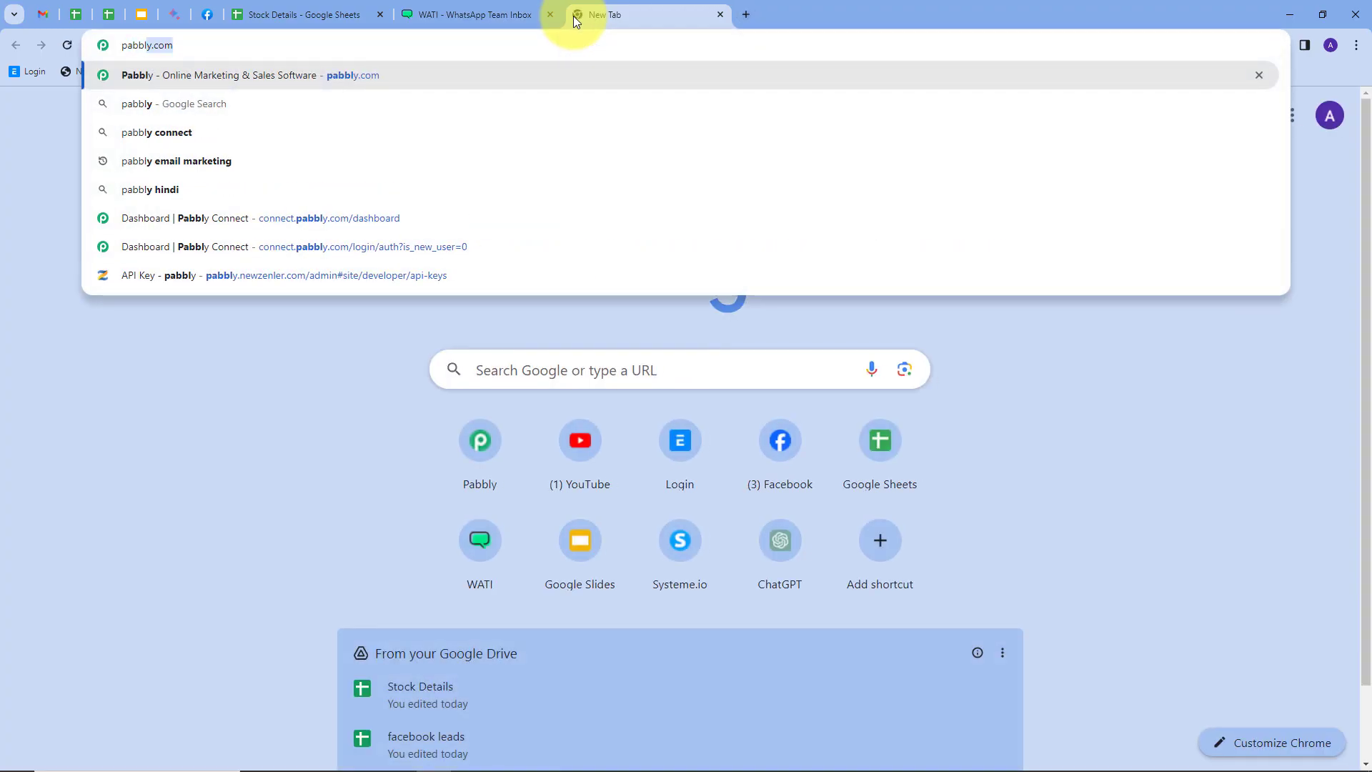
{"action": "key", "text": "Return"}
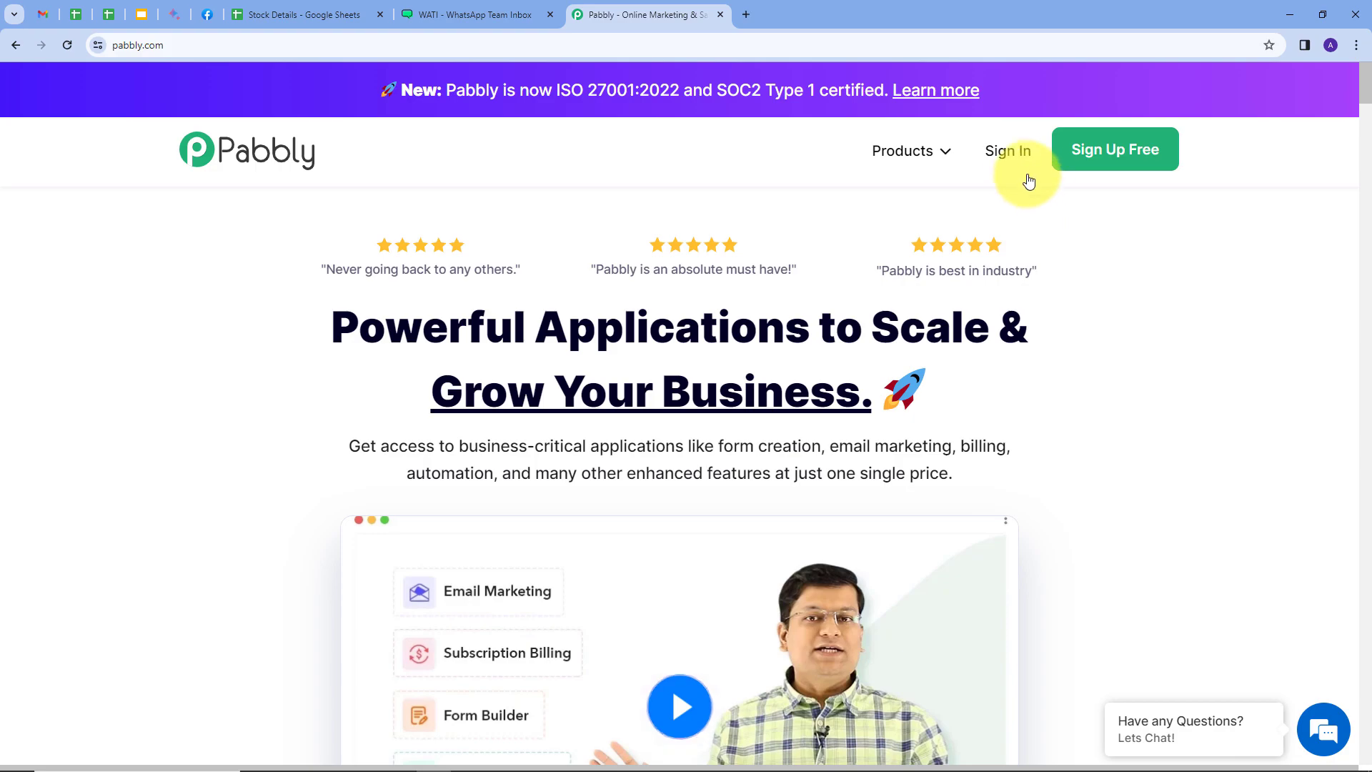
{"action": "left_click", "coordinate": [1008, 151]}
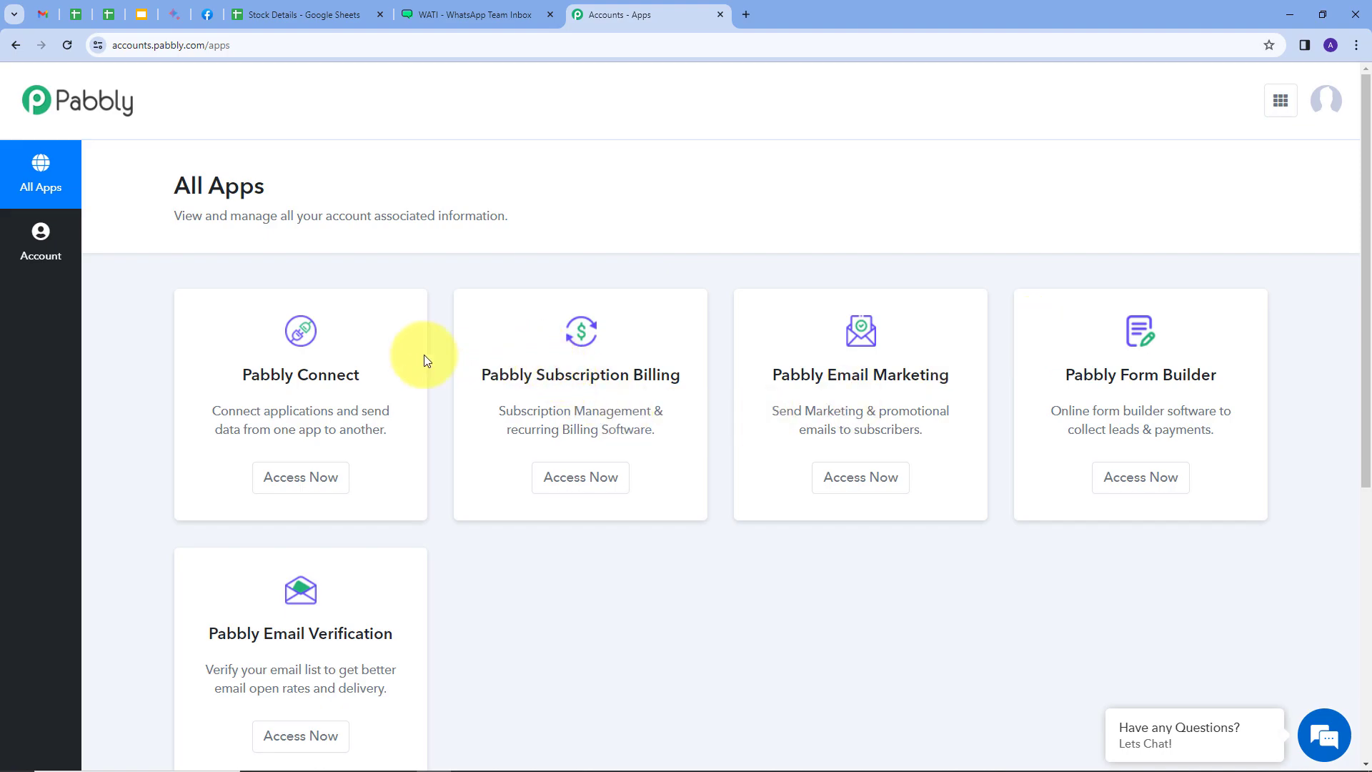
{"action": "left_click", "coordinate": [292, 480]}
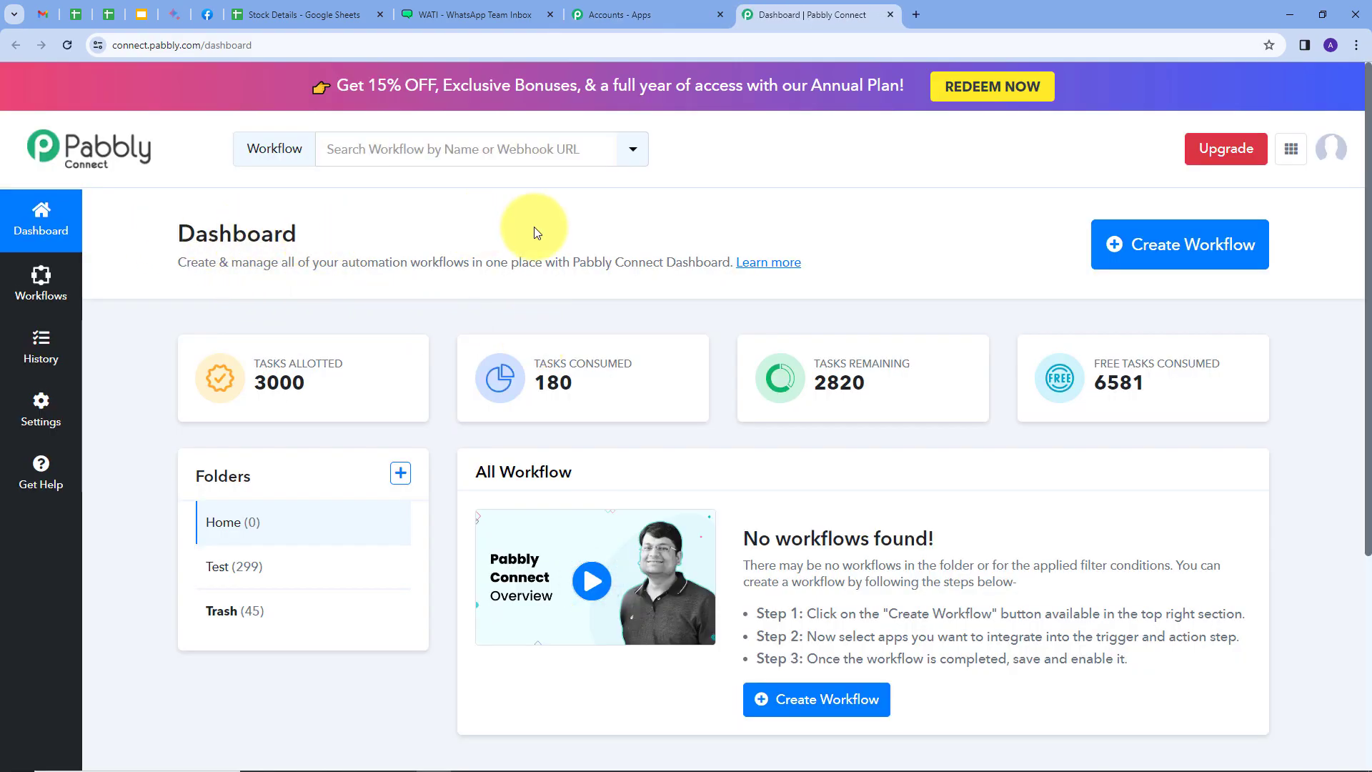
Create a workflow named "Alert when Multiple Products Goes Out of Stock" in the Home folder
{"action": "scroll", "coordinate": [534, 225], "scroll_direction": "down", "scroll_amount": 1}
{"action": "scroll", "coordinate": [533, 226], "scroll_direction": "down", "scroll_amount": 1}
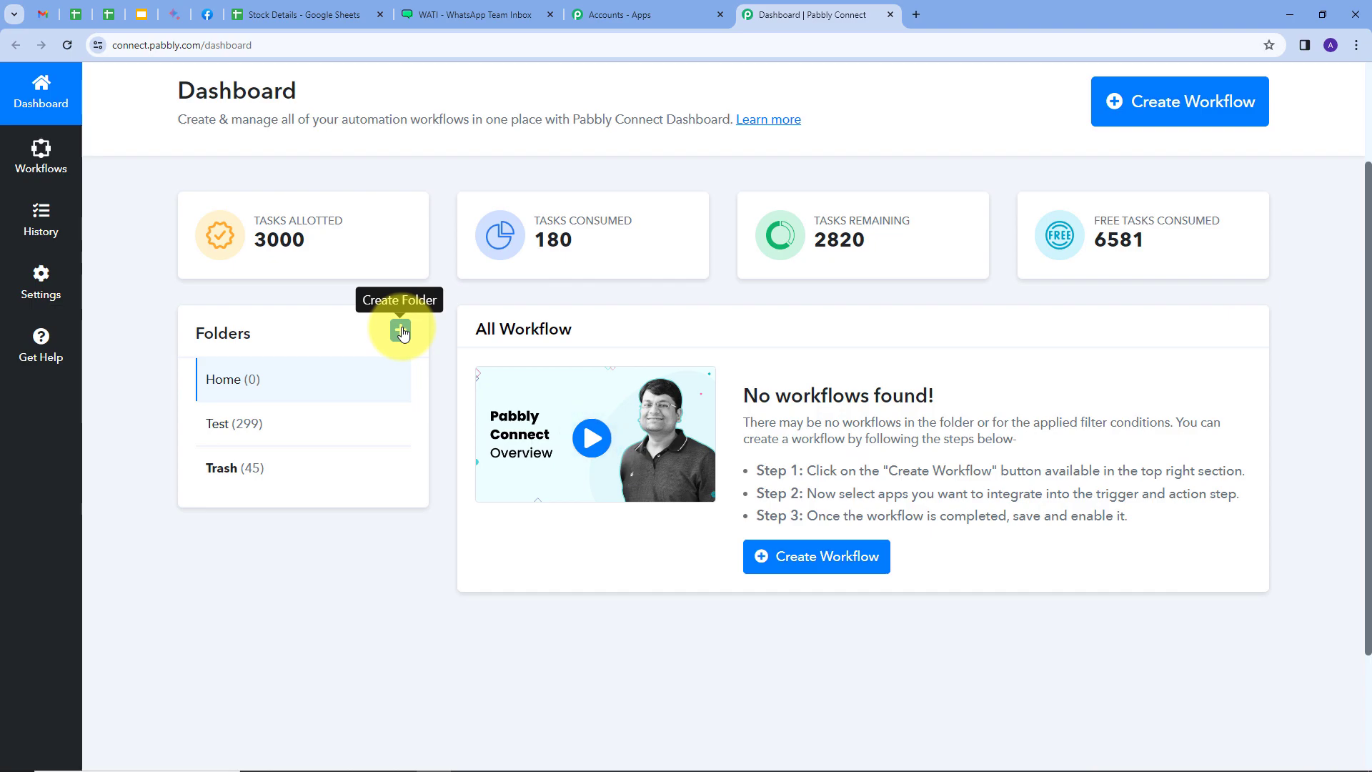
{"action": "scroll", "coordinate": [429, 340], "scroll_direction": "up", "scroll_amount": 1}
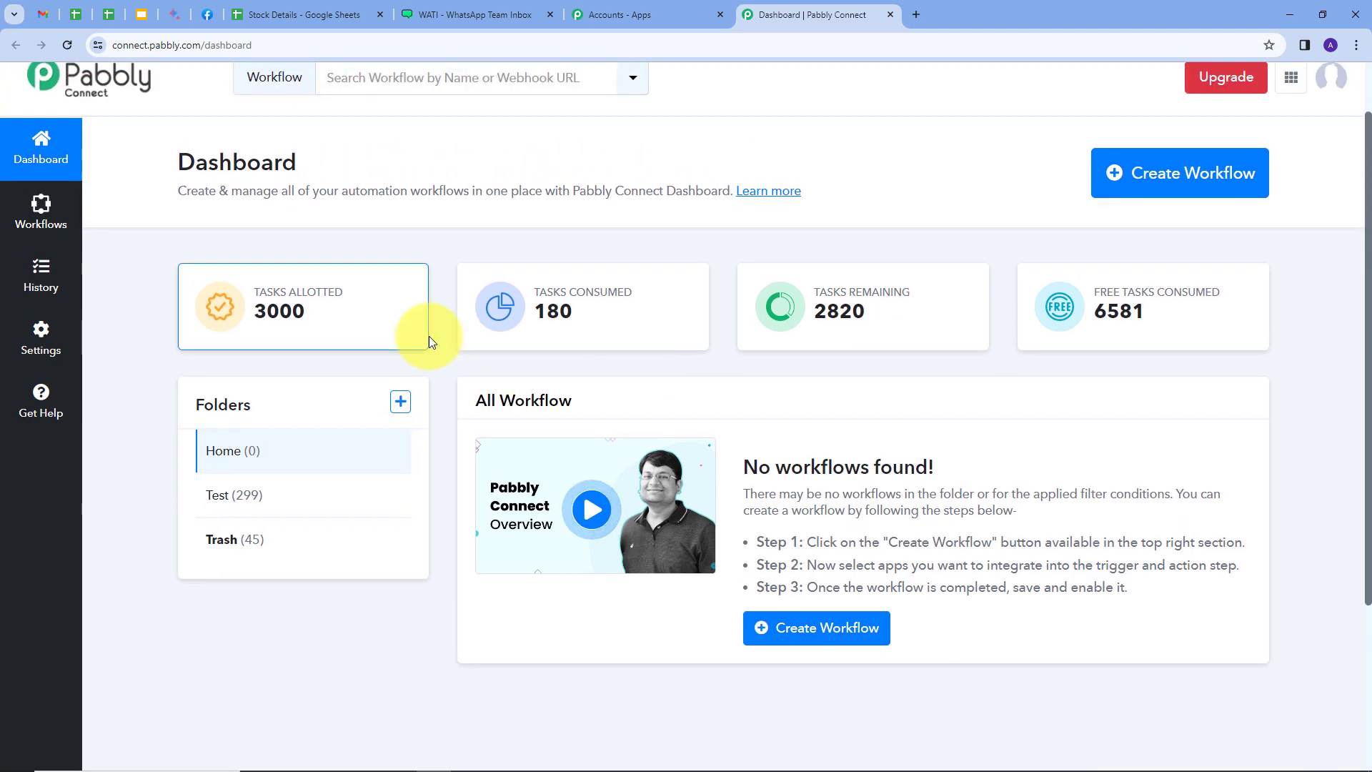
{"action": "left_click", "coordinate": [1152, 185]}
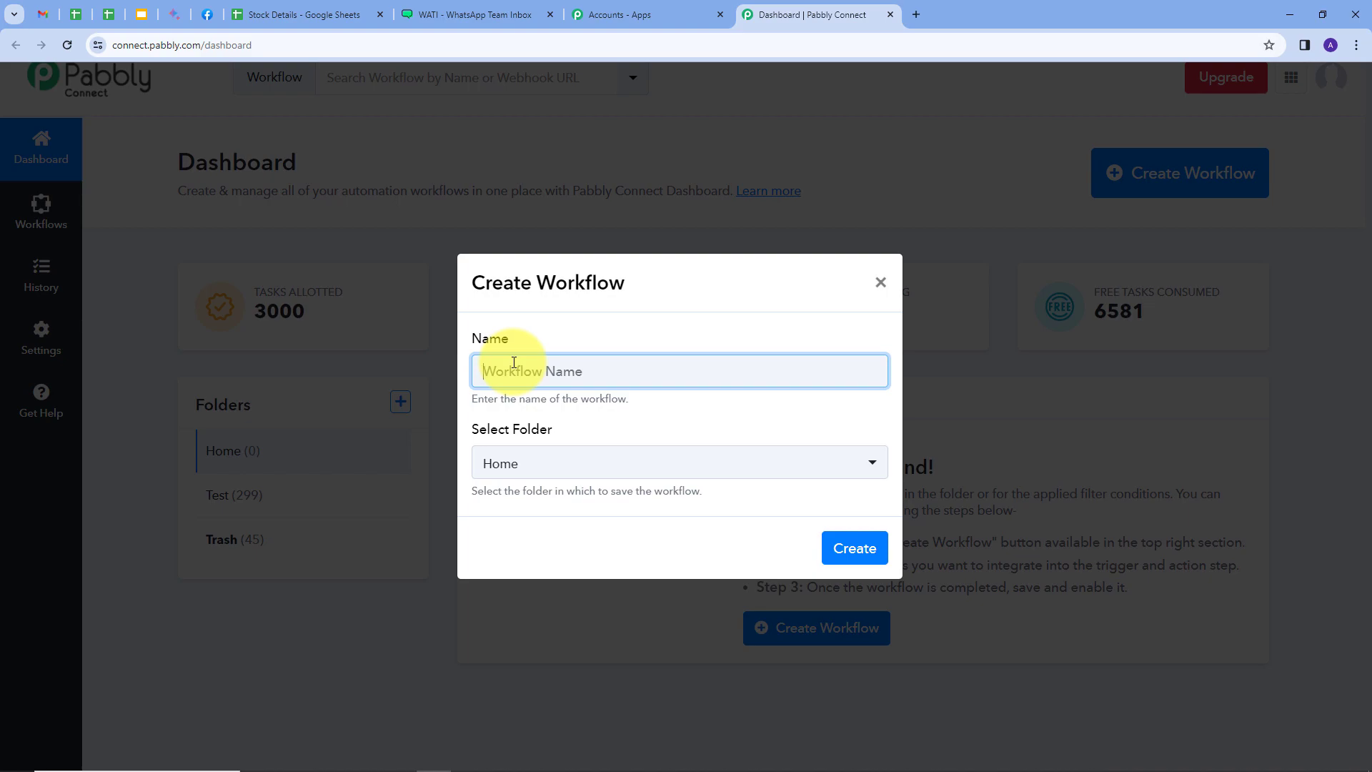
{"action": "type", "text": "Alert when Multiple Products Goes Out of Stock"}
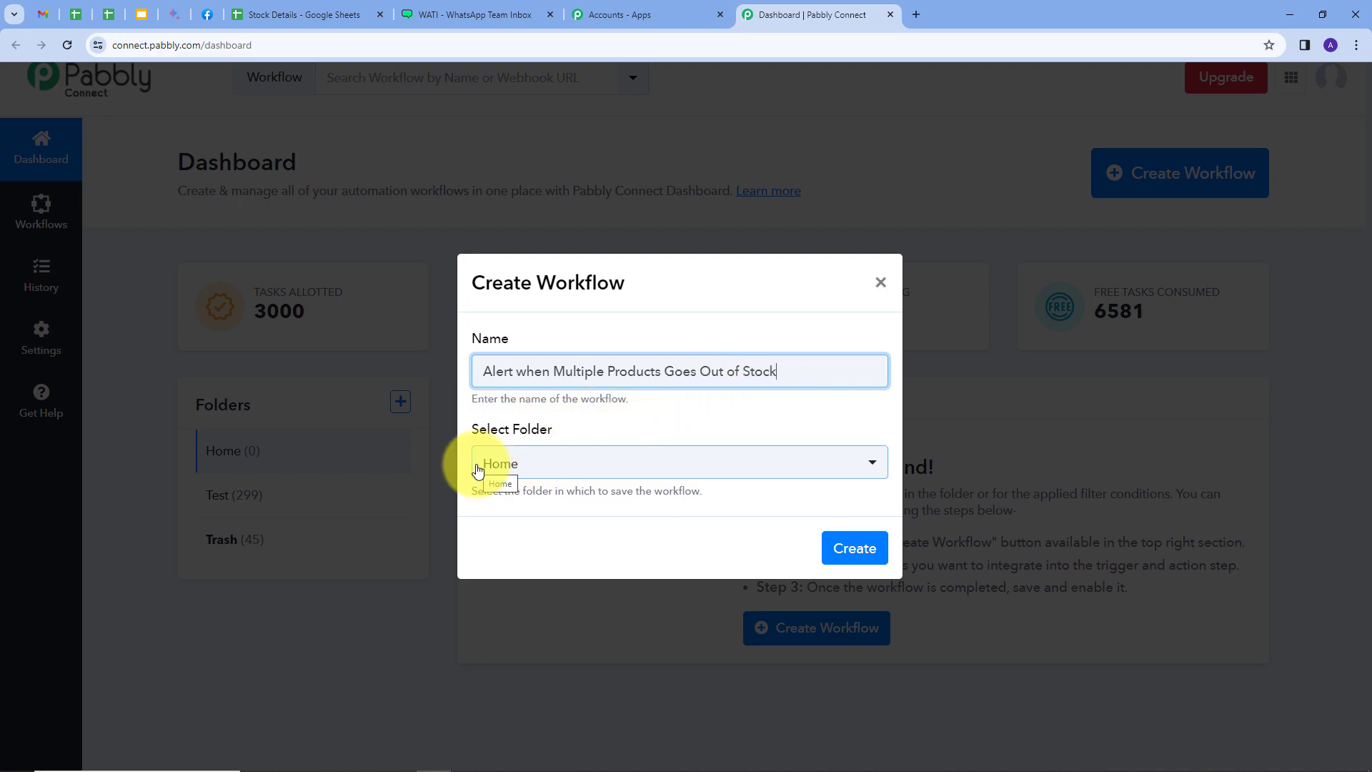
{"action": "left_click", "coordinate": [542, 466]}
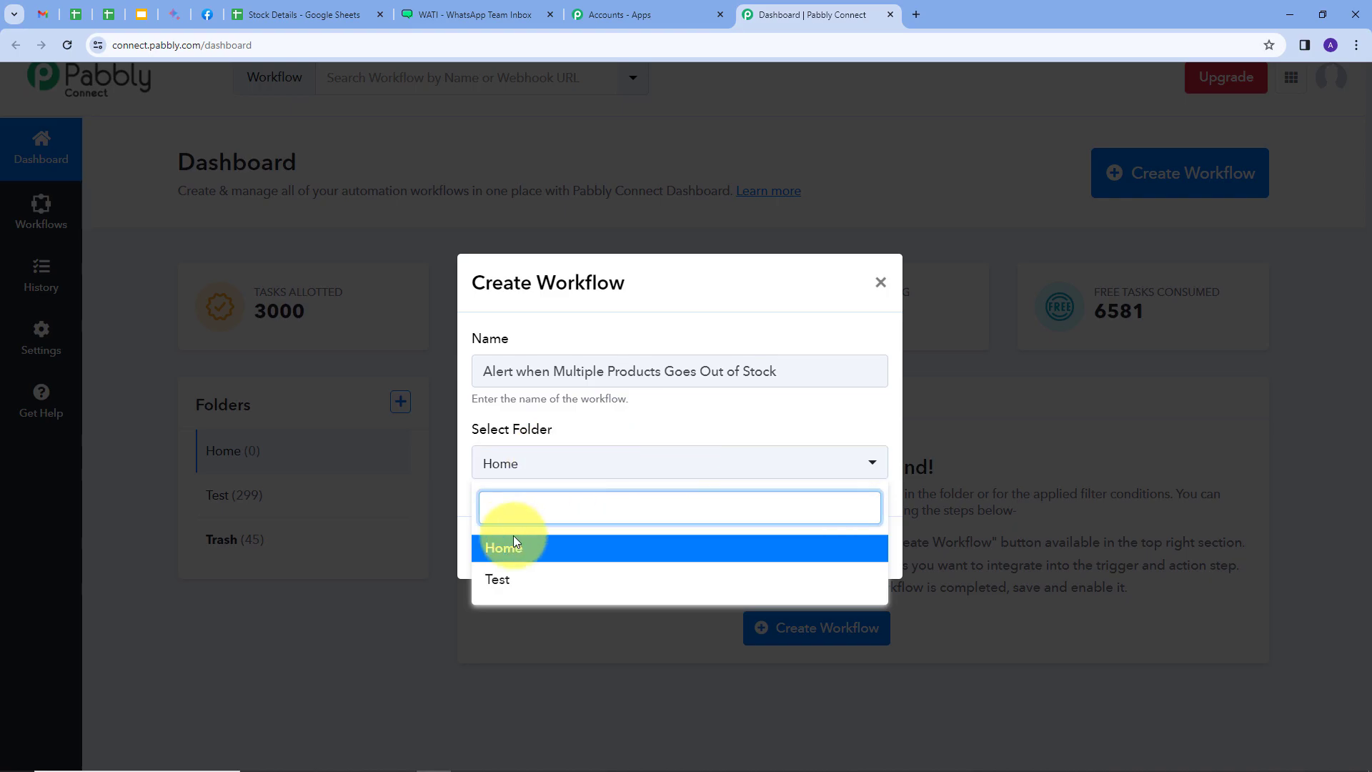
{"action": "left_click", "coordinate": [486, 551]}
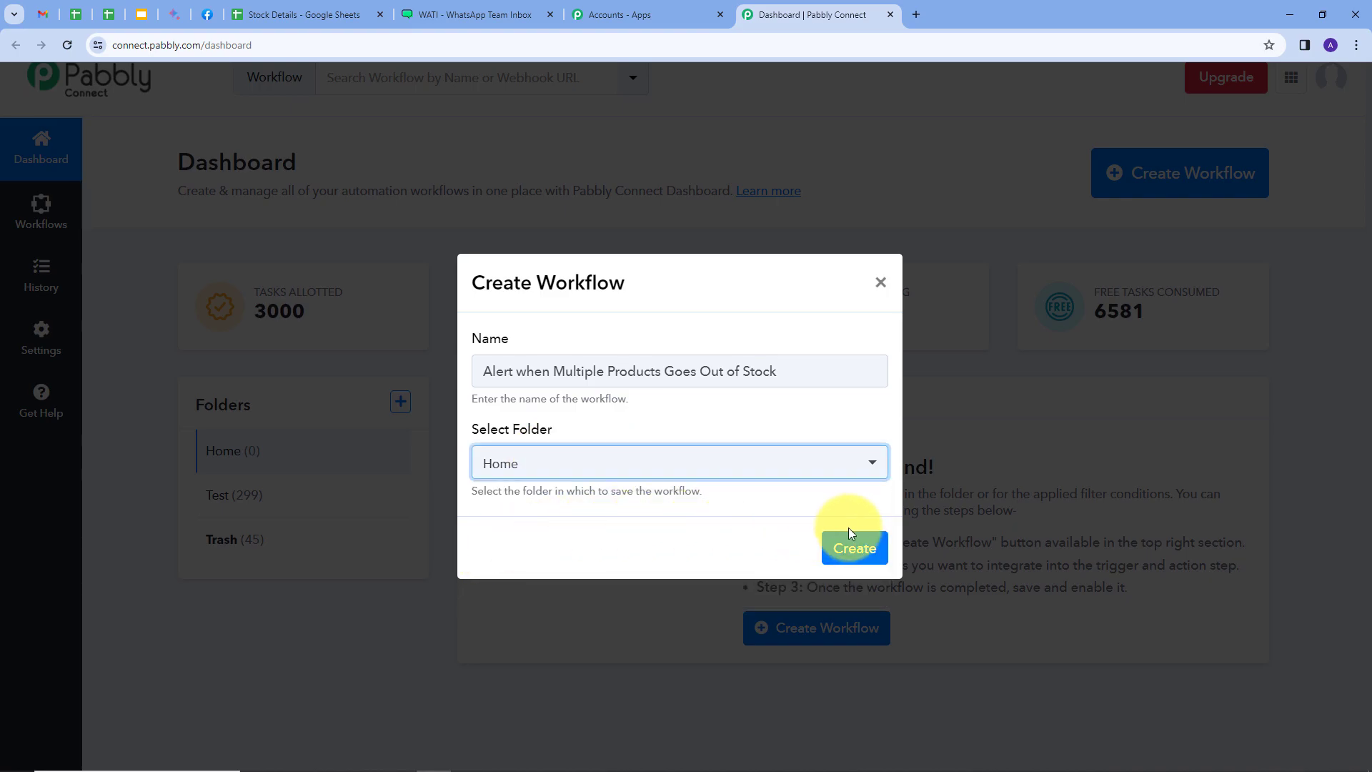
{"action": "left_click", "coordinate": [857, 548]}
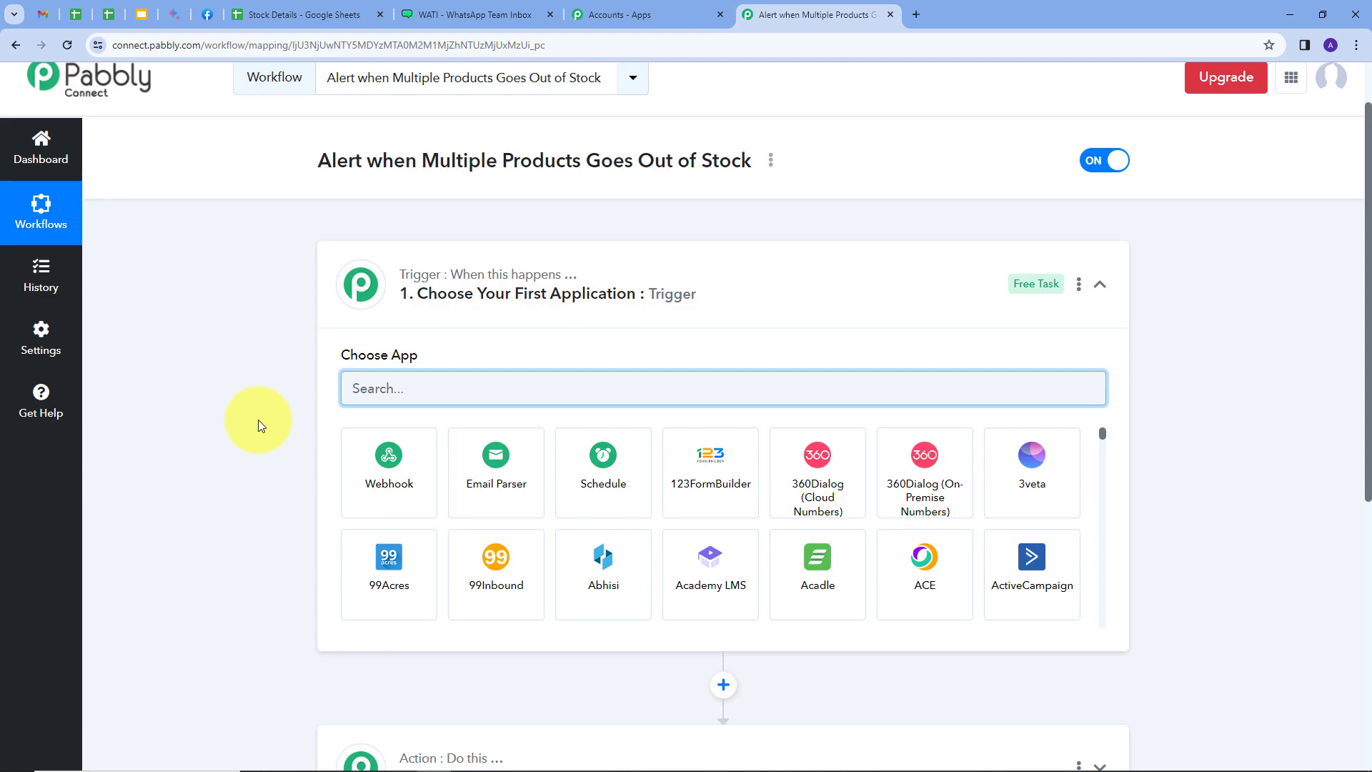
Choose Schedule by Pabbly as the workflow's trigger application
{"action": "scroll", "coordinate": [258, 418], "scroll_direction": "down", "scroll_amount": 1}
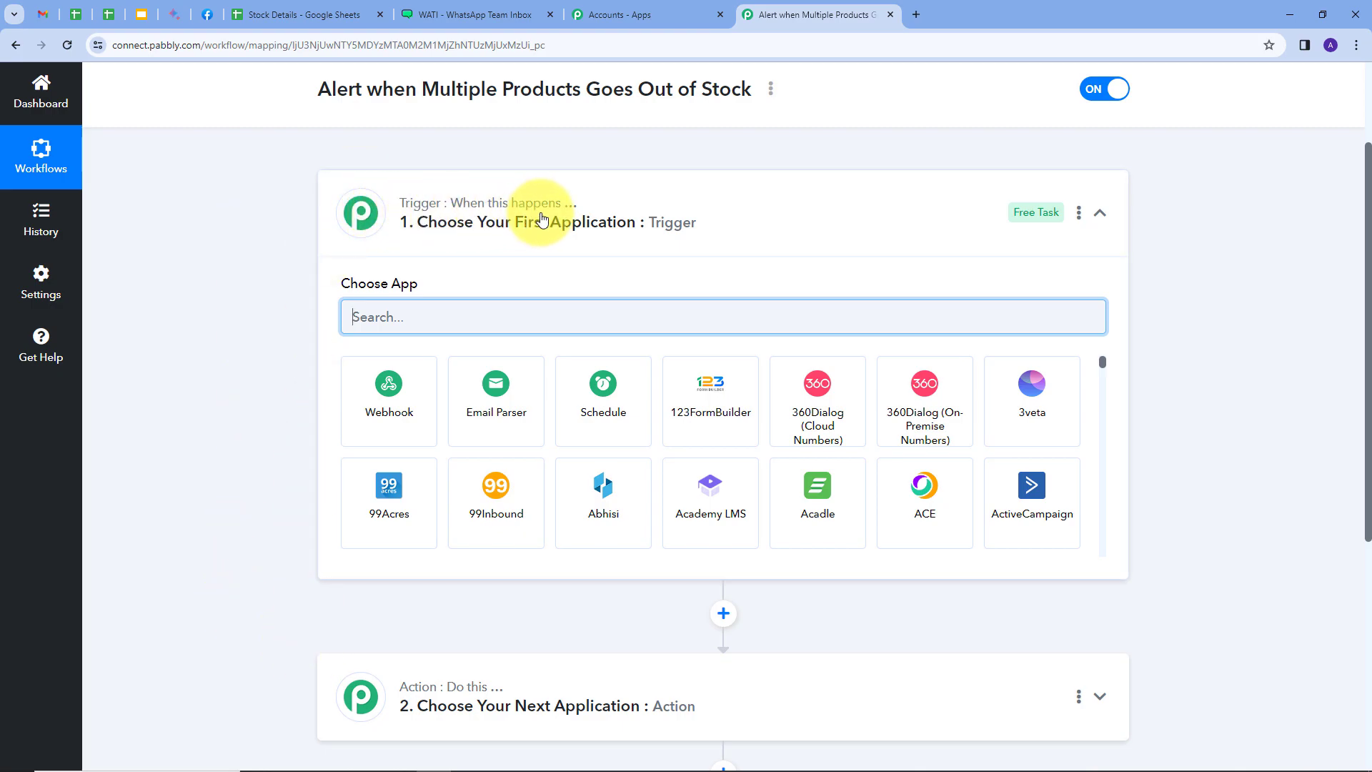
{"action": "mouse_move", "coordinate": [490, 696]}
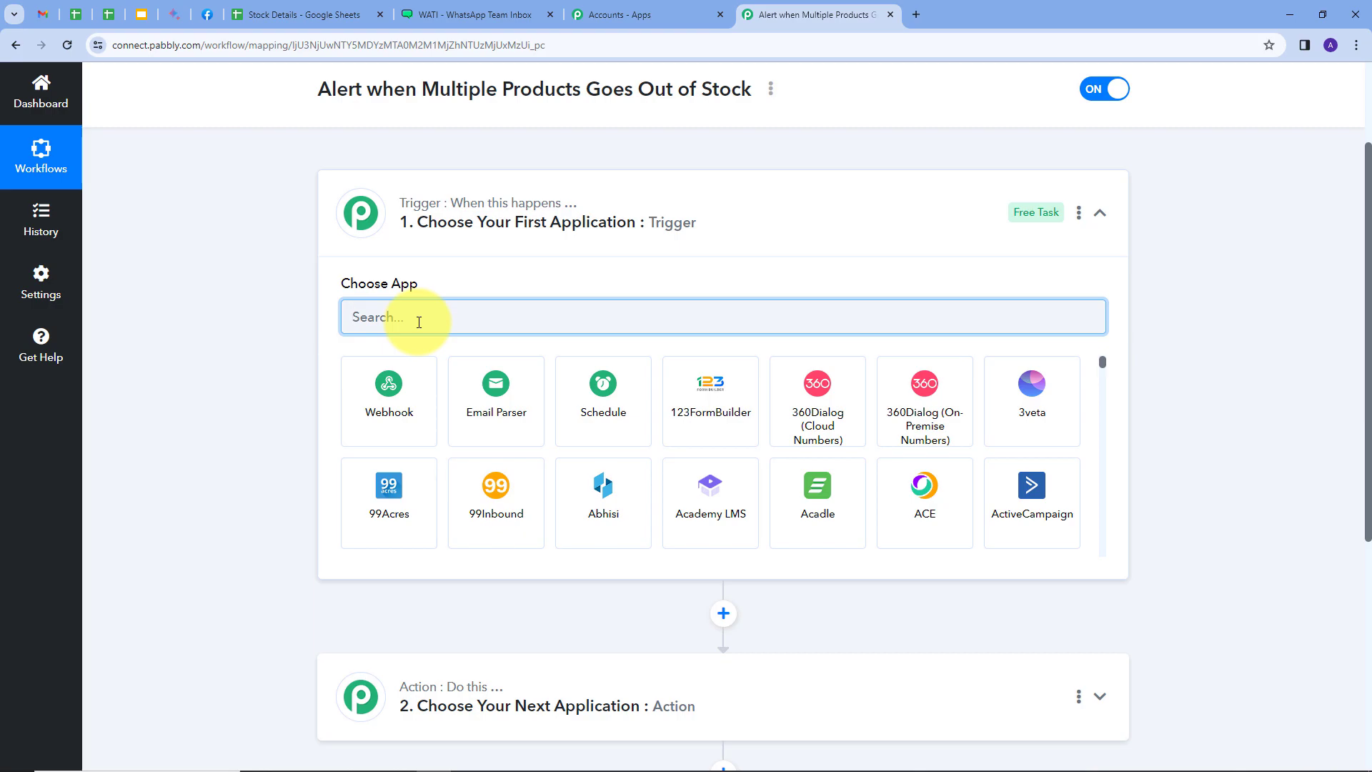
{"action": "type", "text": "sc"}
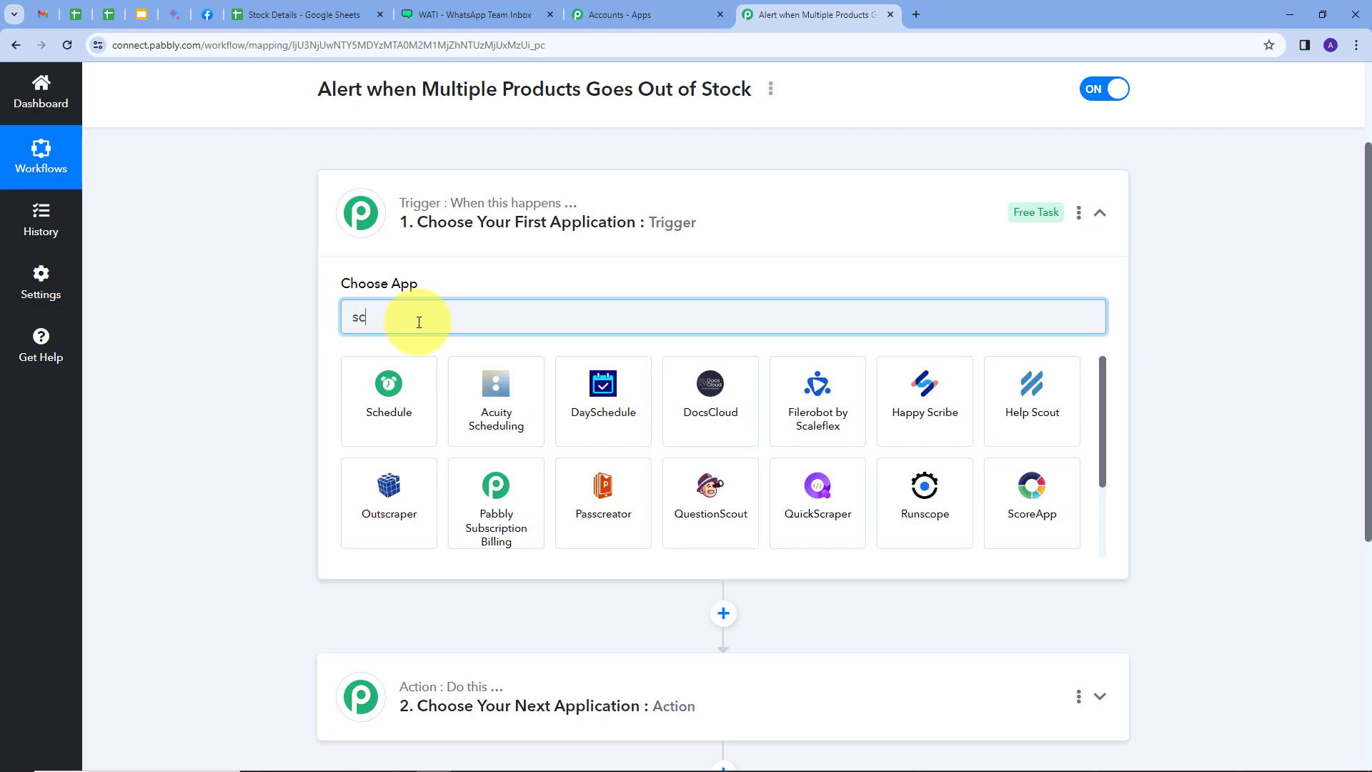
{"action": "left_click", "coordinate": [392, 389]}
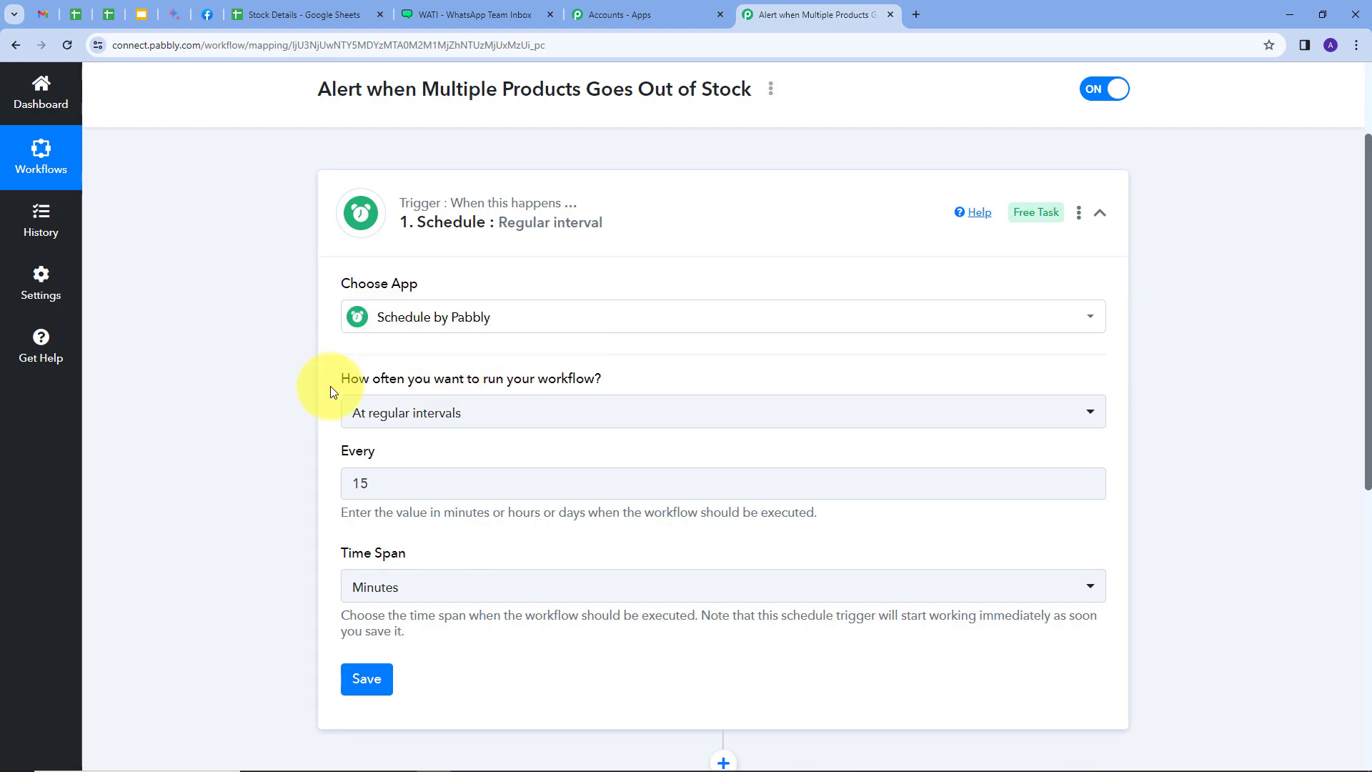
Set the schedule trigger to run every day at 11:00 AM and save it
{"action": "mouse_move", "coordinate": [347, 392]}
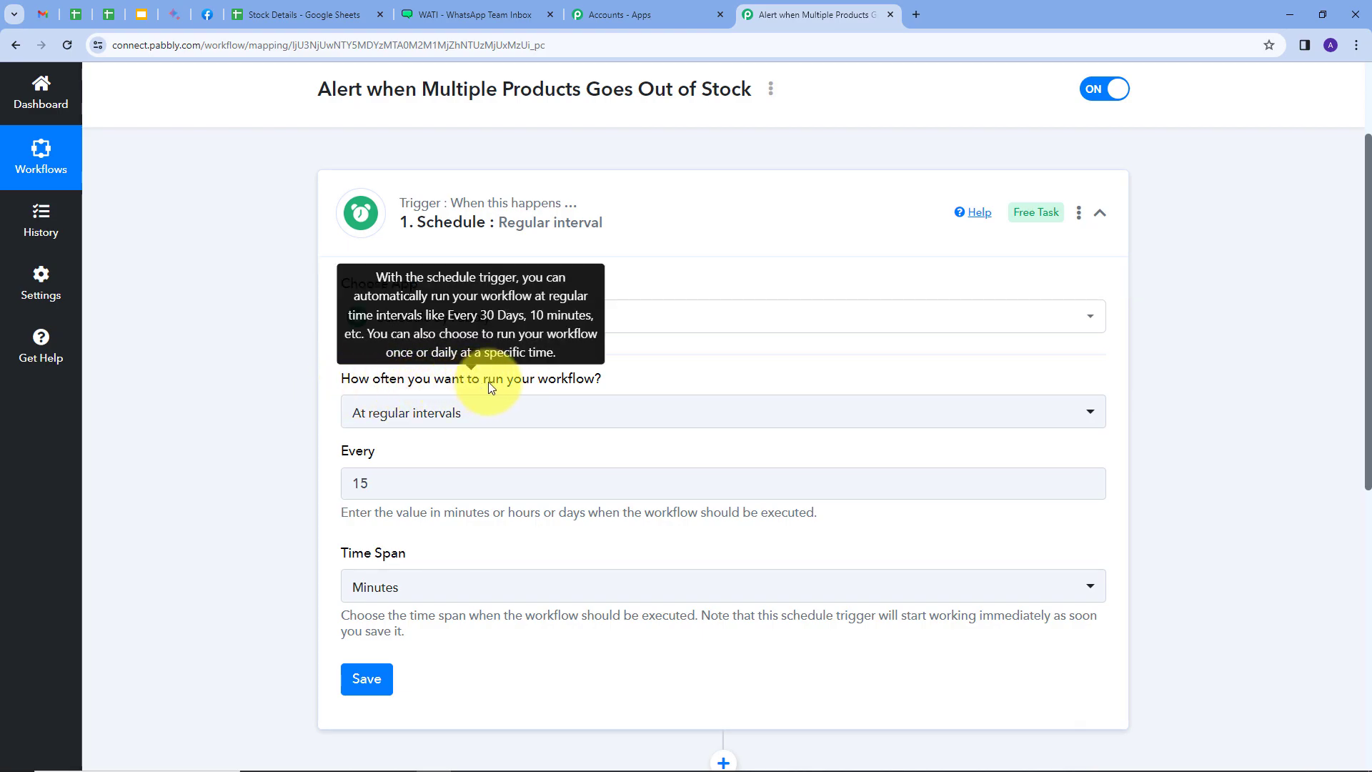
{"action": "left_click", "coordinate": [591, 418]}
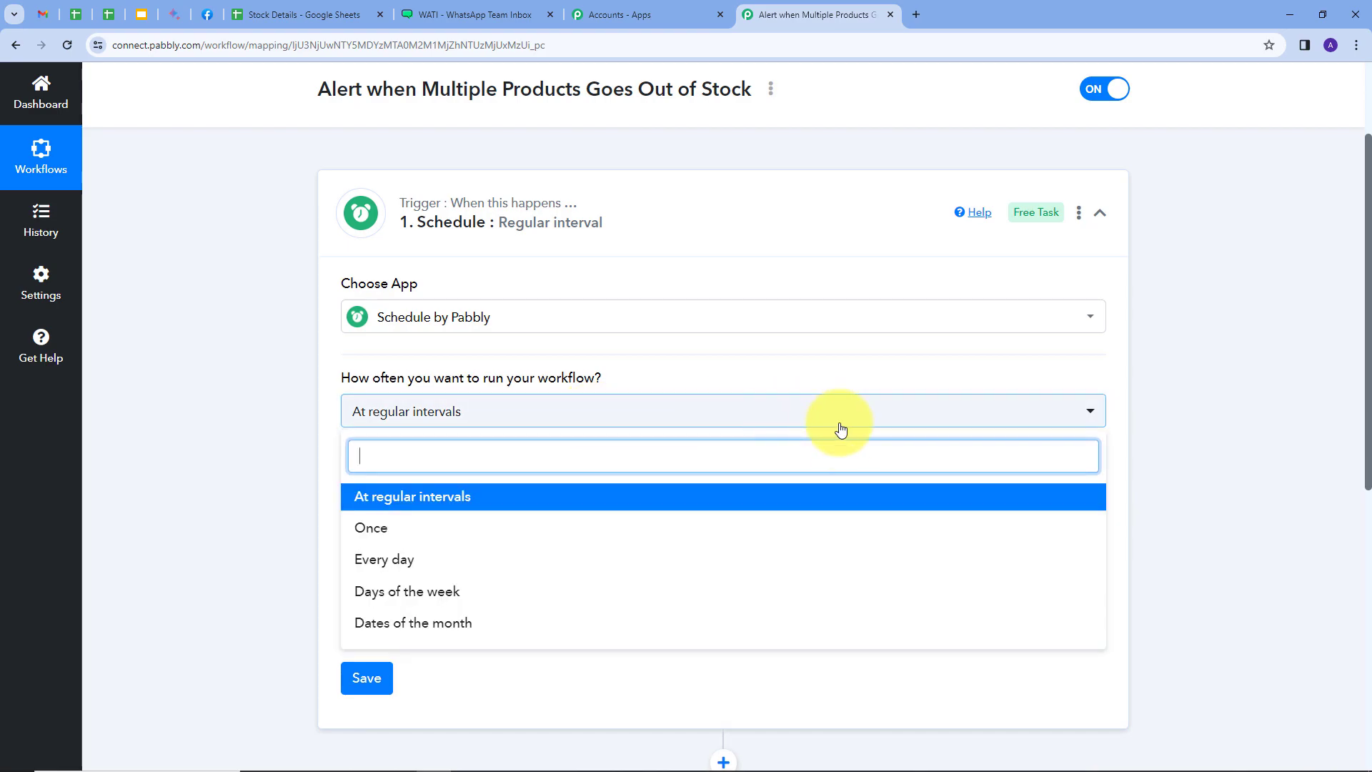
{"action": "left_click", "coordinate": [401, 565]}
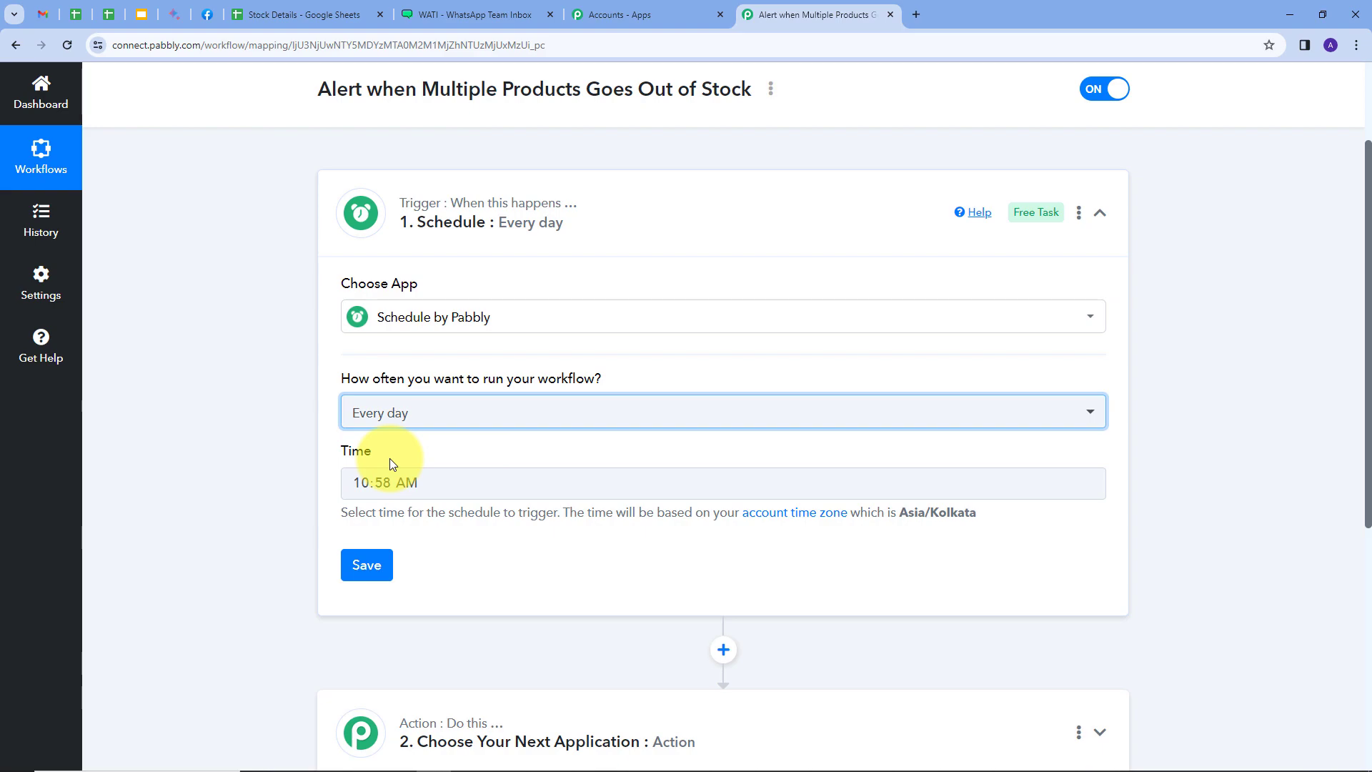
{"action": "left_click", "coordinate": [390, 484]}
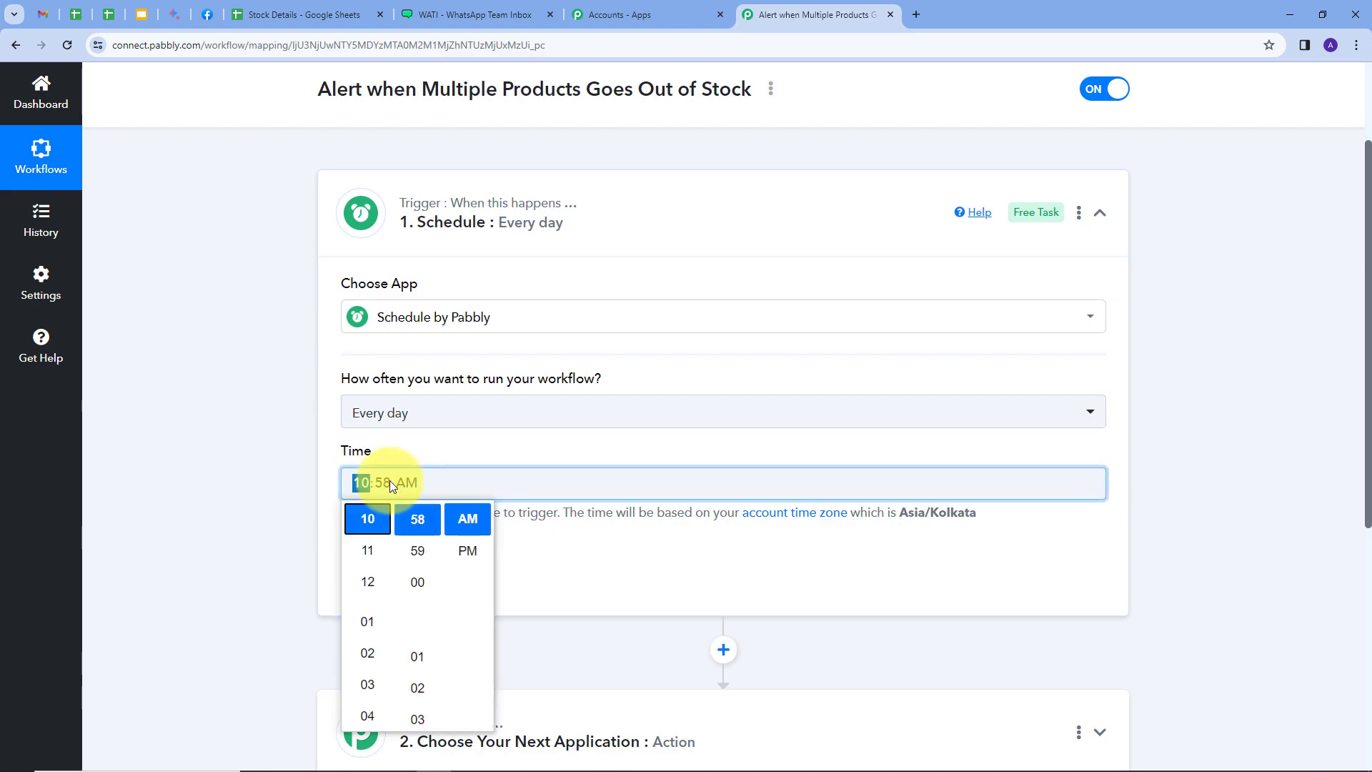
{"action": "left_click", "coordinate": [367, 549]}
{"action": "left_click", "coordinate": [423, 514]}
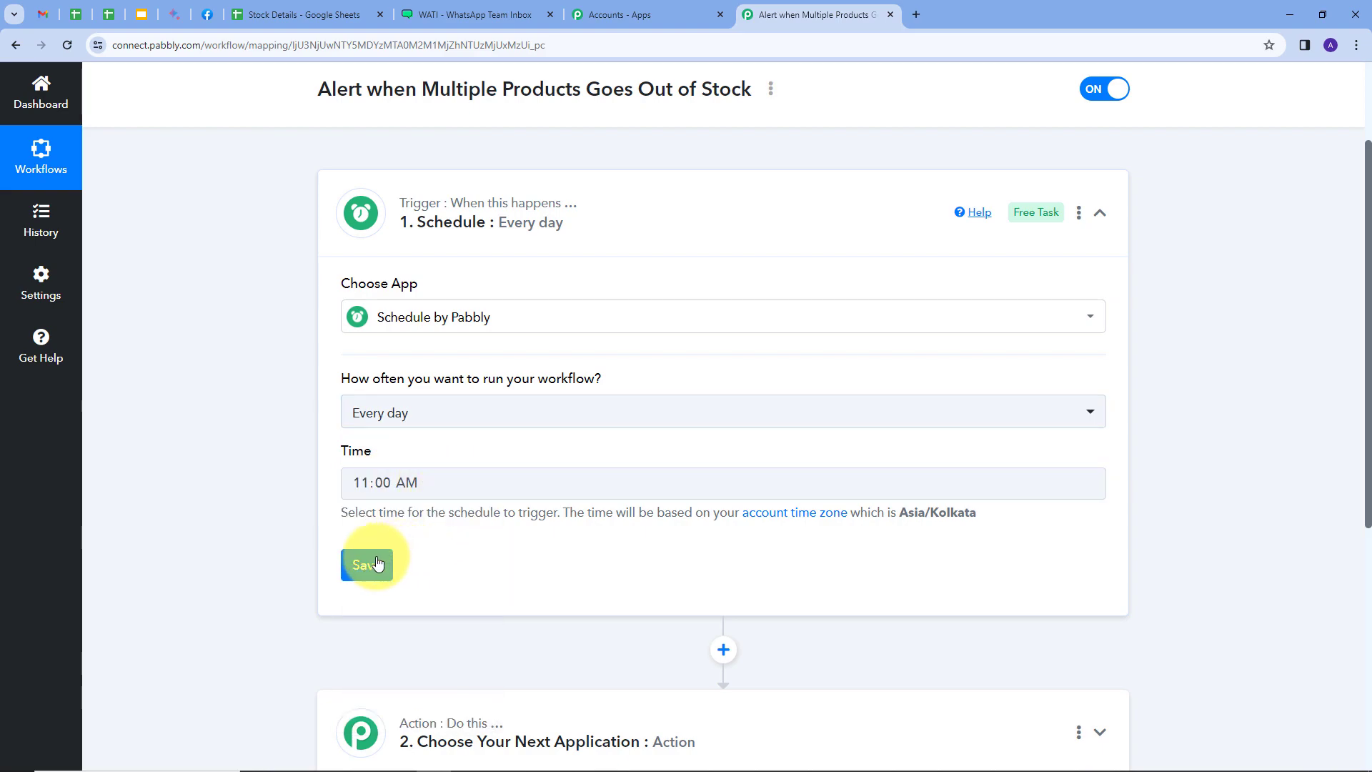
{"action": "left_click", "coordinate": [367, 565]}
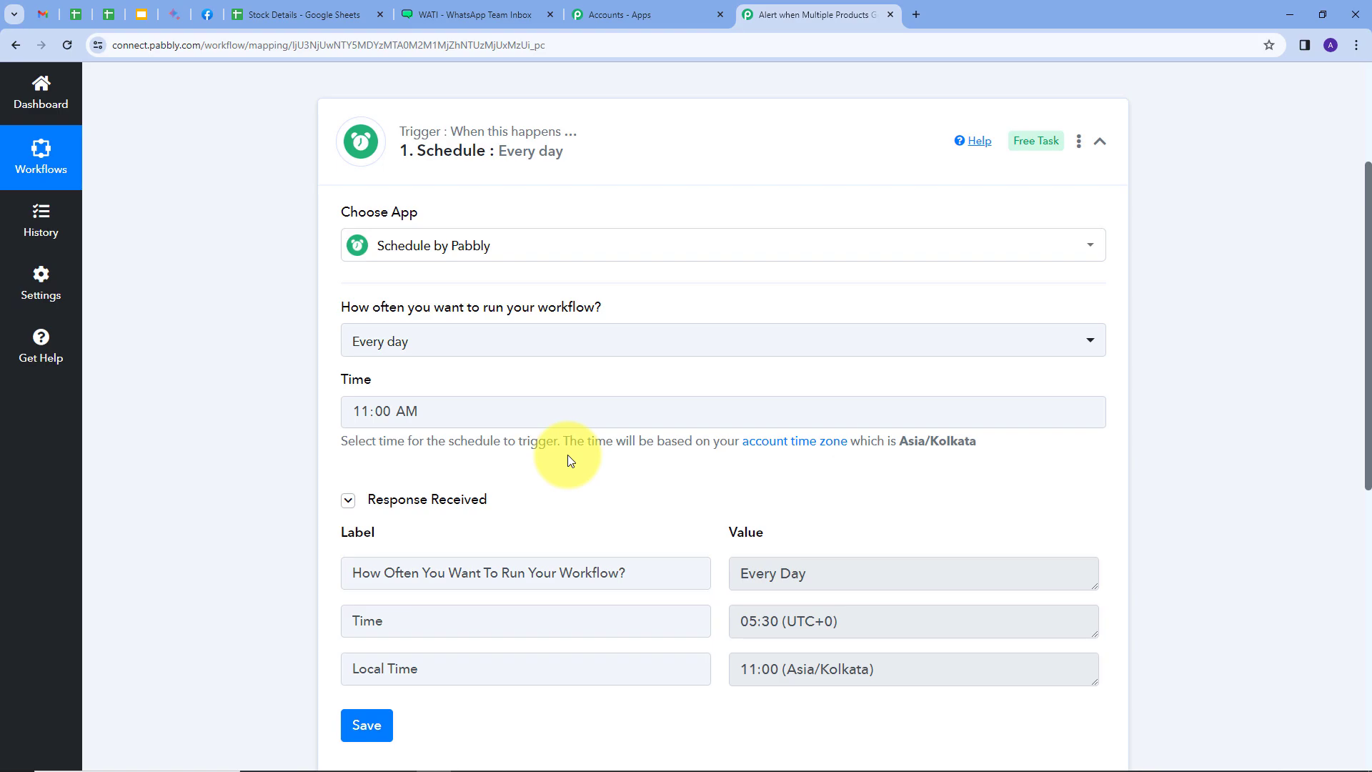
Set the workflow's action application to Google Sheets with the Lookup Spreadsheet Rows V2 event
{"action": "scroll", "coordinate": [568, 454], "scroll_direction": "down", "scroll_amount": 3}
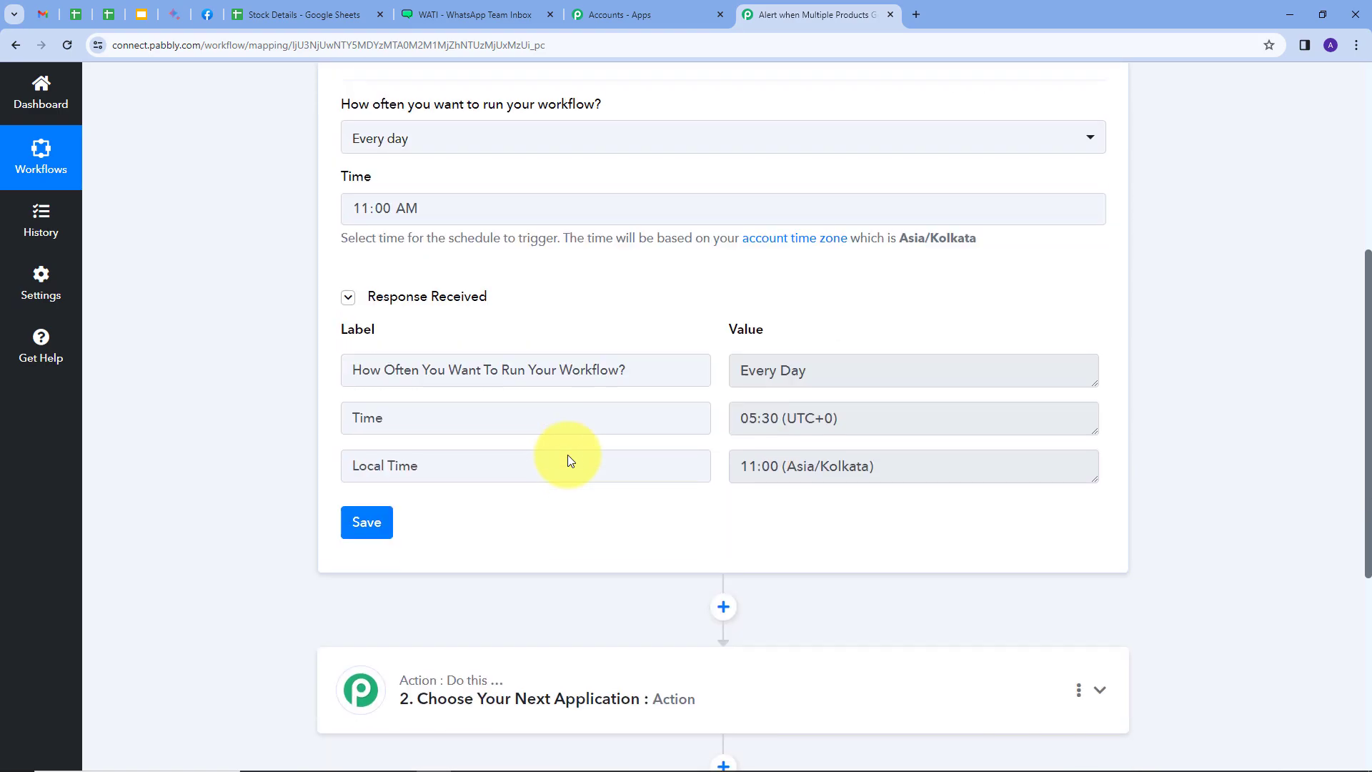
{"action": "scroll", "coordinate": [983, 524], "scroll_direction": "down", "scroll_amount": 2}
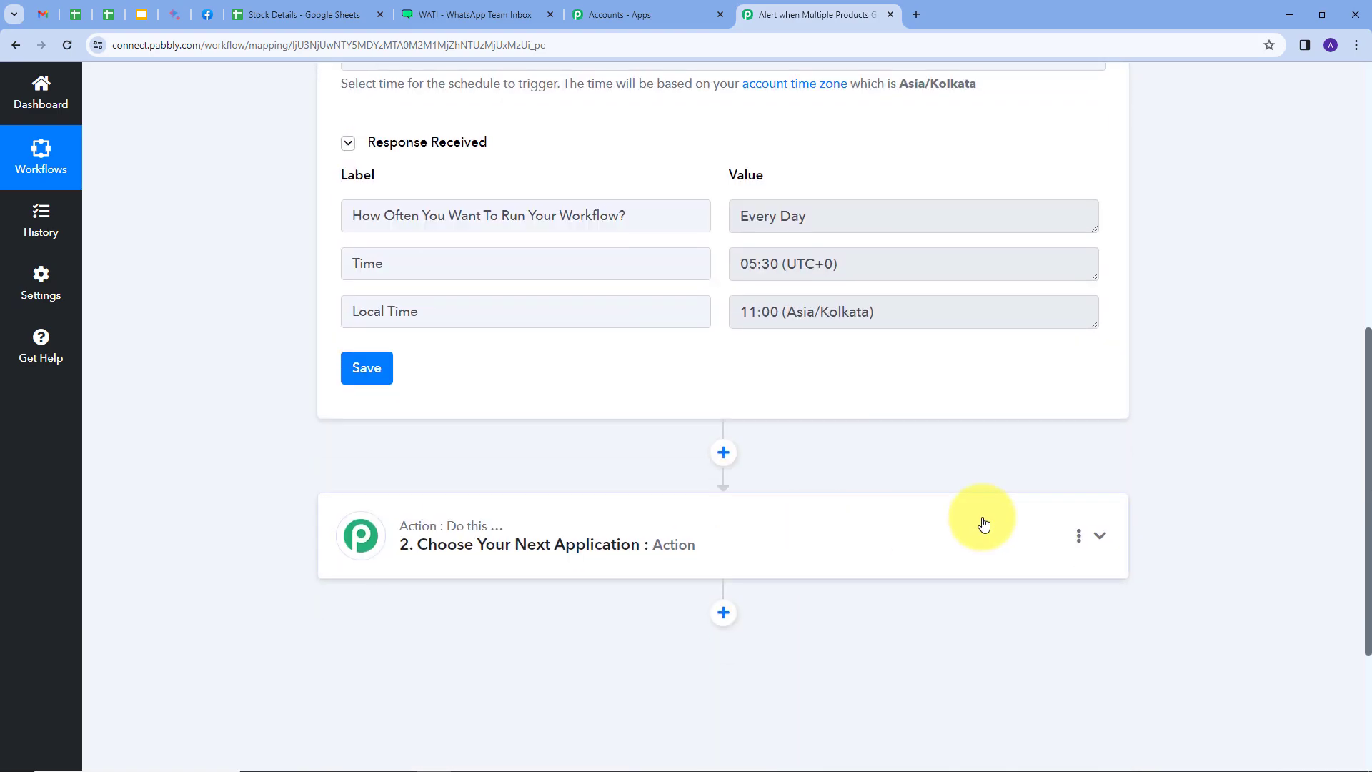
{"action": "left_click", "coordinate": [835, 536]}
{"action": "left_click", "coordinate": [418, 363]}
{"action": "type", "text": "goo"}
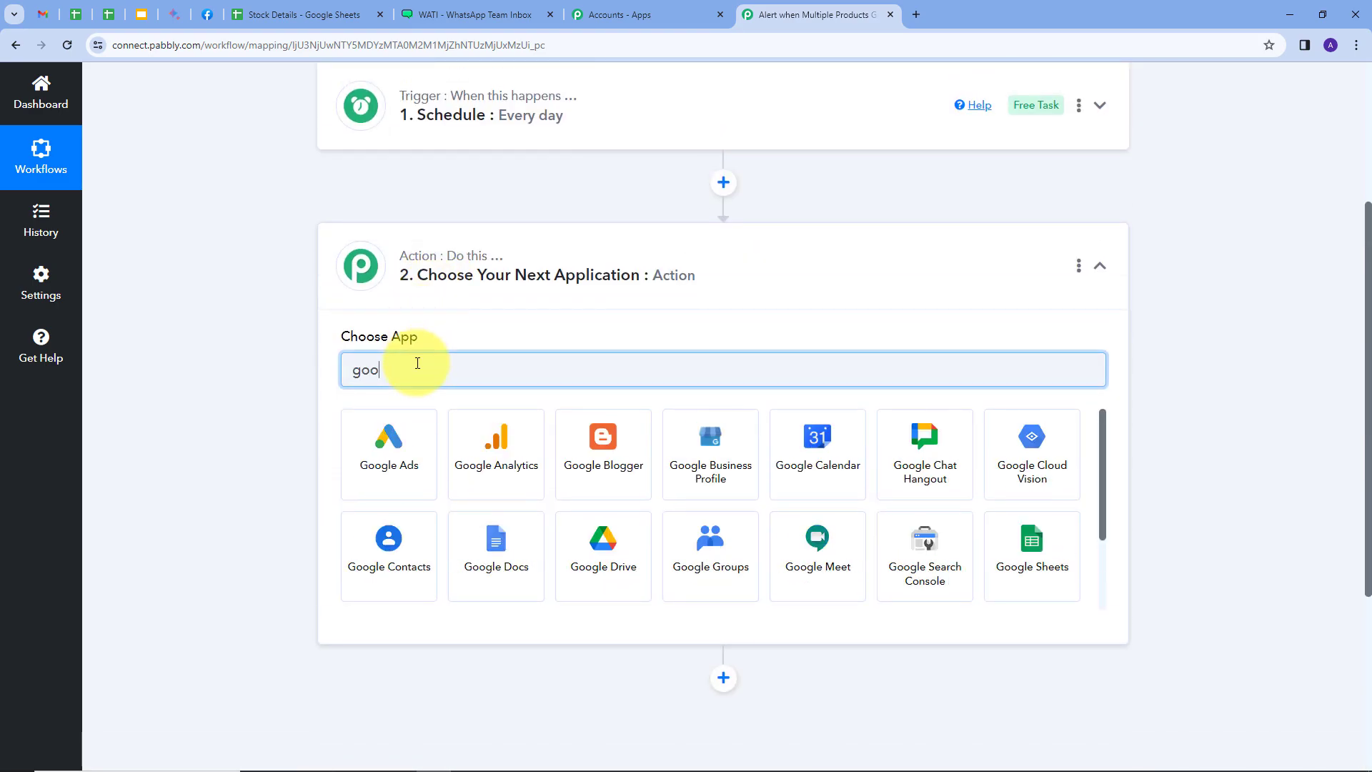
{"action": "left_click", "coordinate": [1070, 564]}
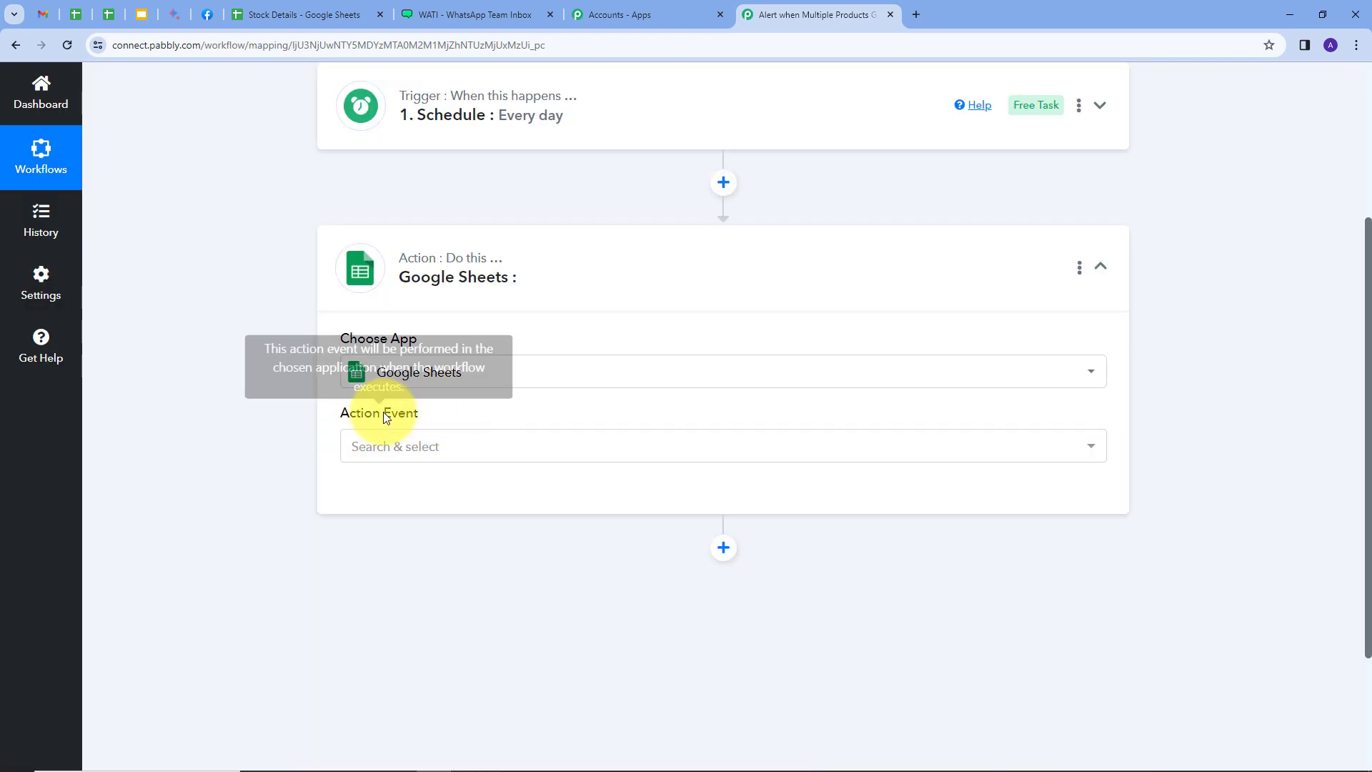
{"action": "left_click", "coordinate": [600, 449]}
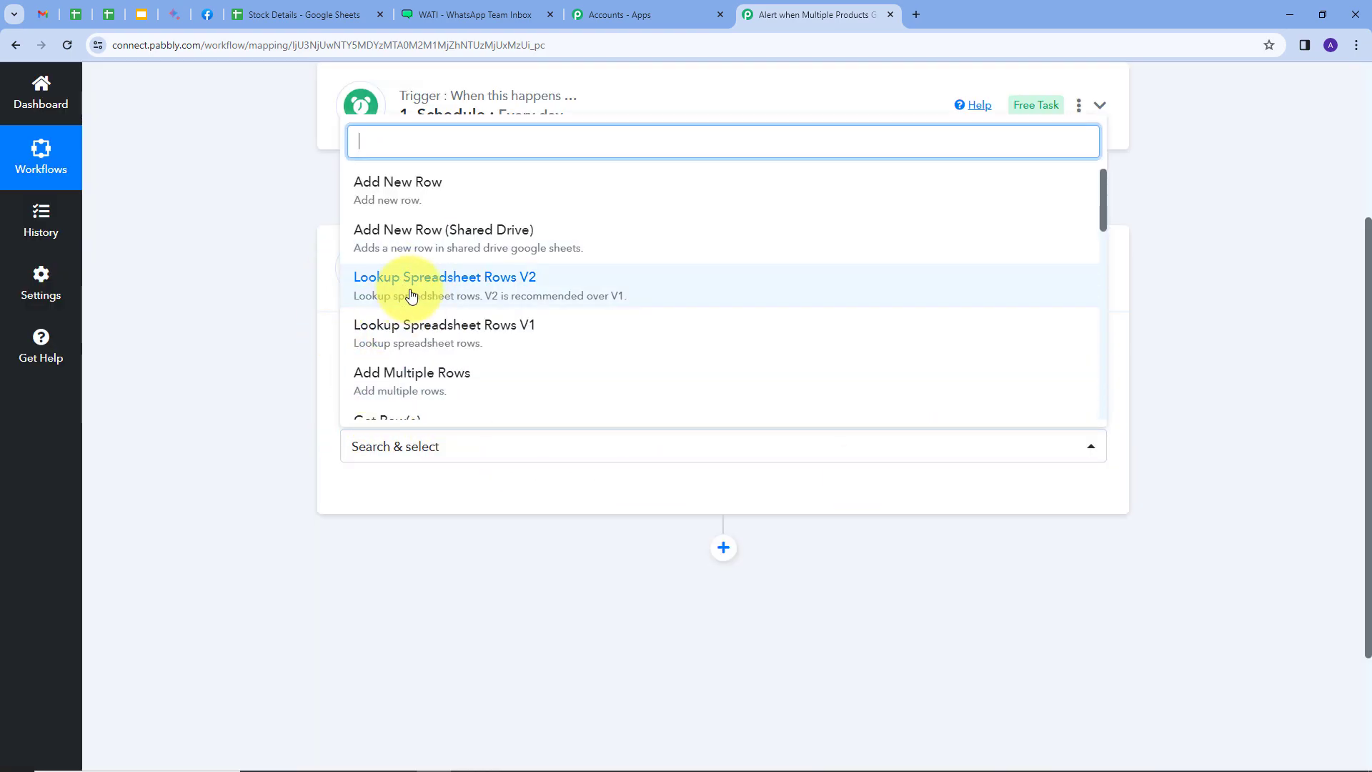
{"action": "left_click", "coordinate": [497, 288]}
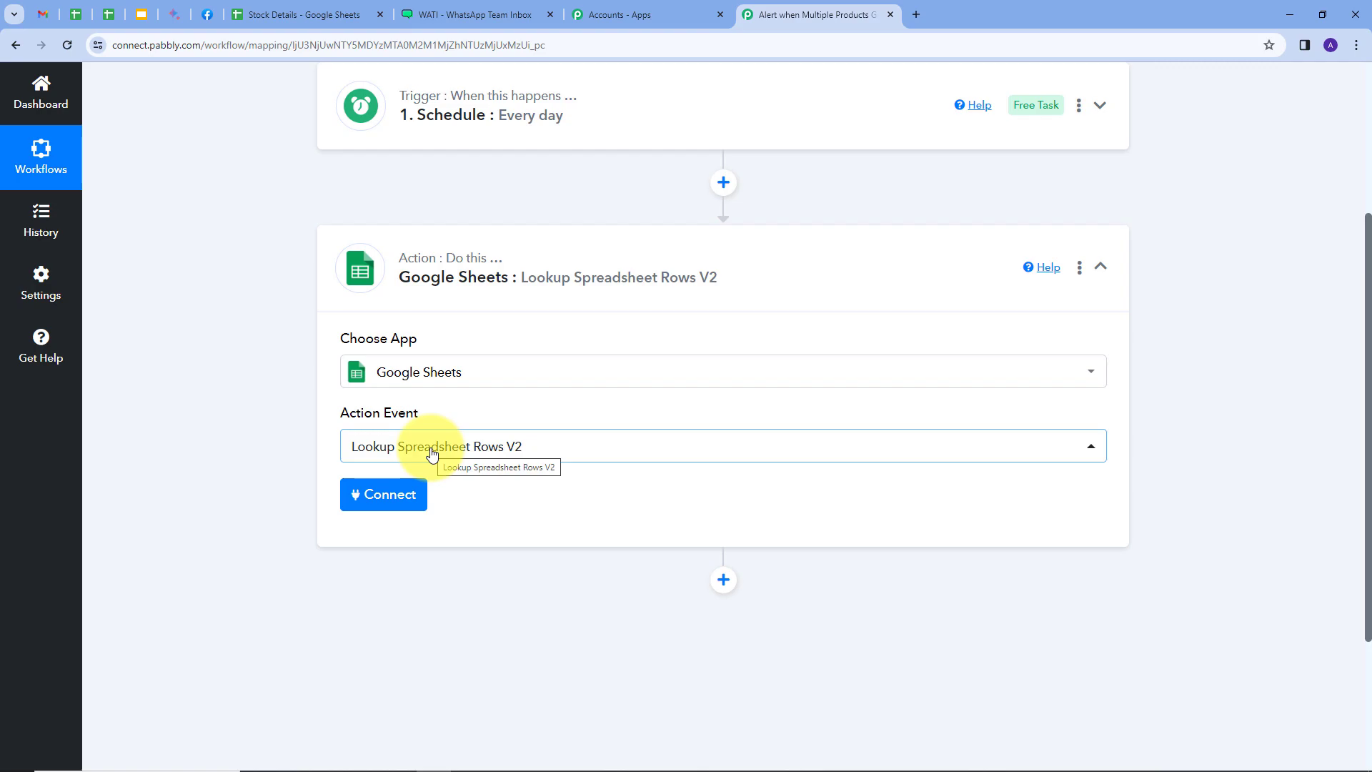
Connect the Google Sheets action through a new connection authorised by signing in with a Google account
{"action": "left_click", "coordinate": [377, 496]}
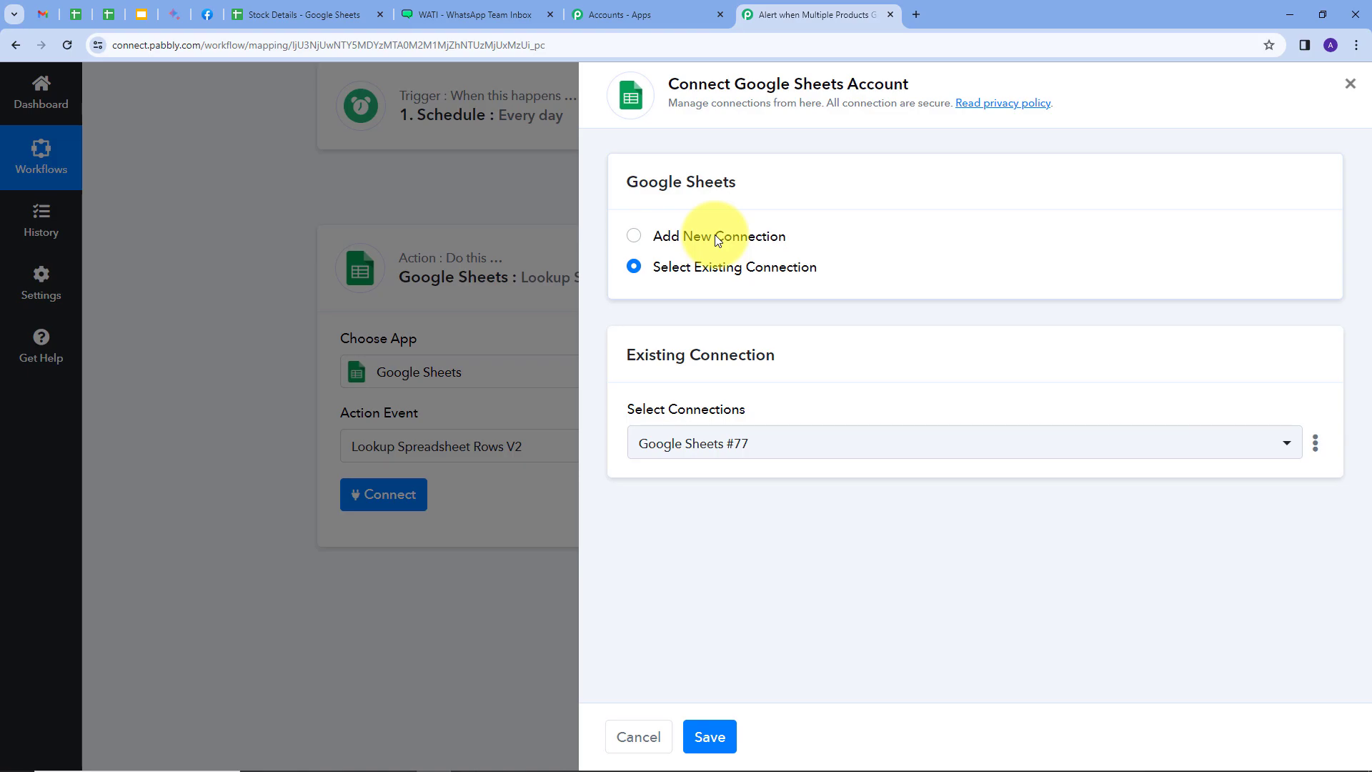
{"action": "left_click", "coordinate": [717, 238]}
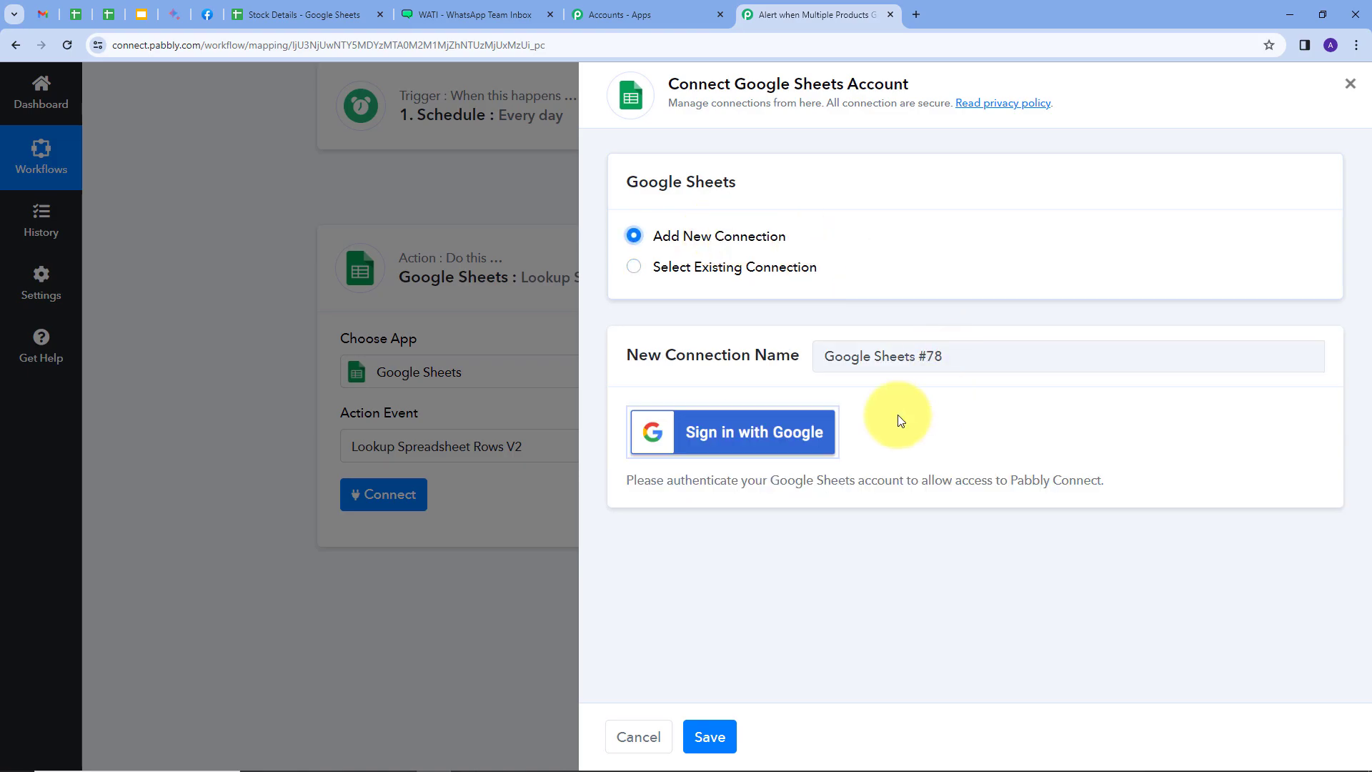
{"action": "left_click", "coordinate": [718, 446]}
{"action": "left_click", "coordinate": [373, 335]}
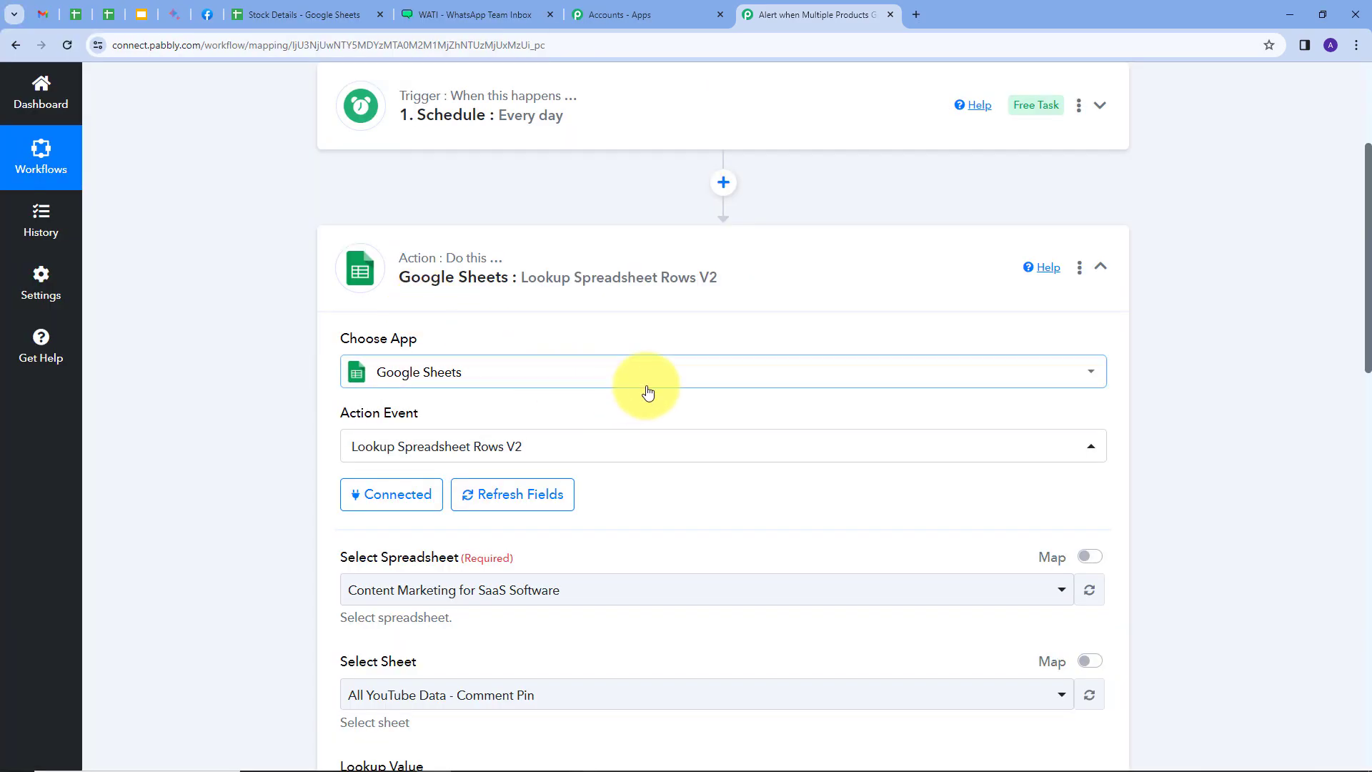
Select the Stock Details spreadsheet as the source for the Google Sheets lookup
{"action": "scroll", "coordinate": [393, 423], "scroll_direction": "down", "scroll_amount": 2}
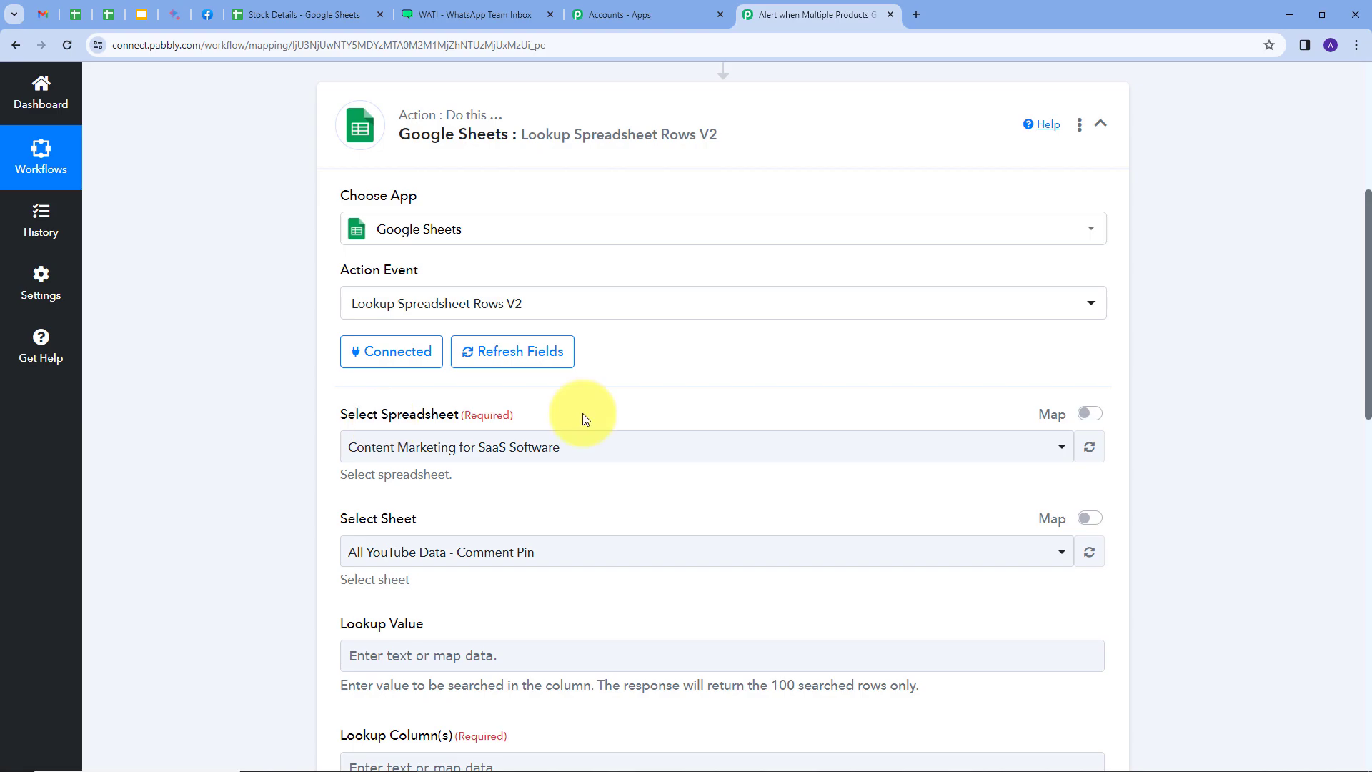
{"action": "left_click", "coordinate": [304, 14]}
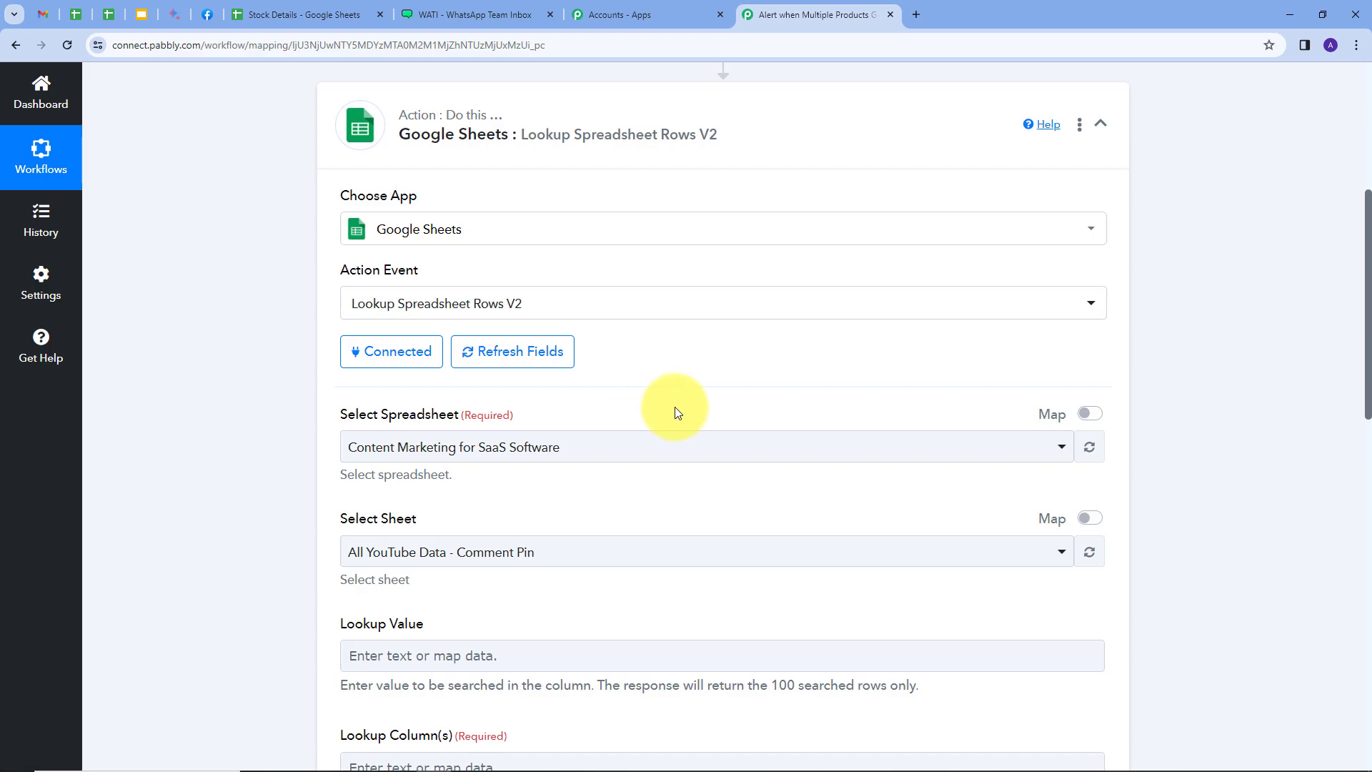
{"action": "left_click", "coordinate": [667, 452]}
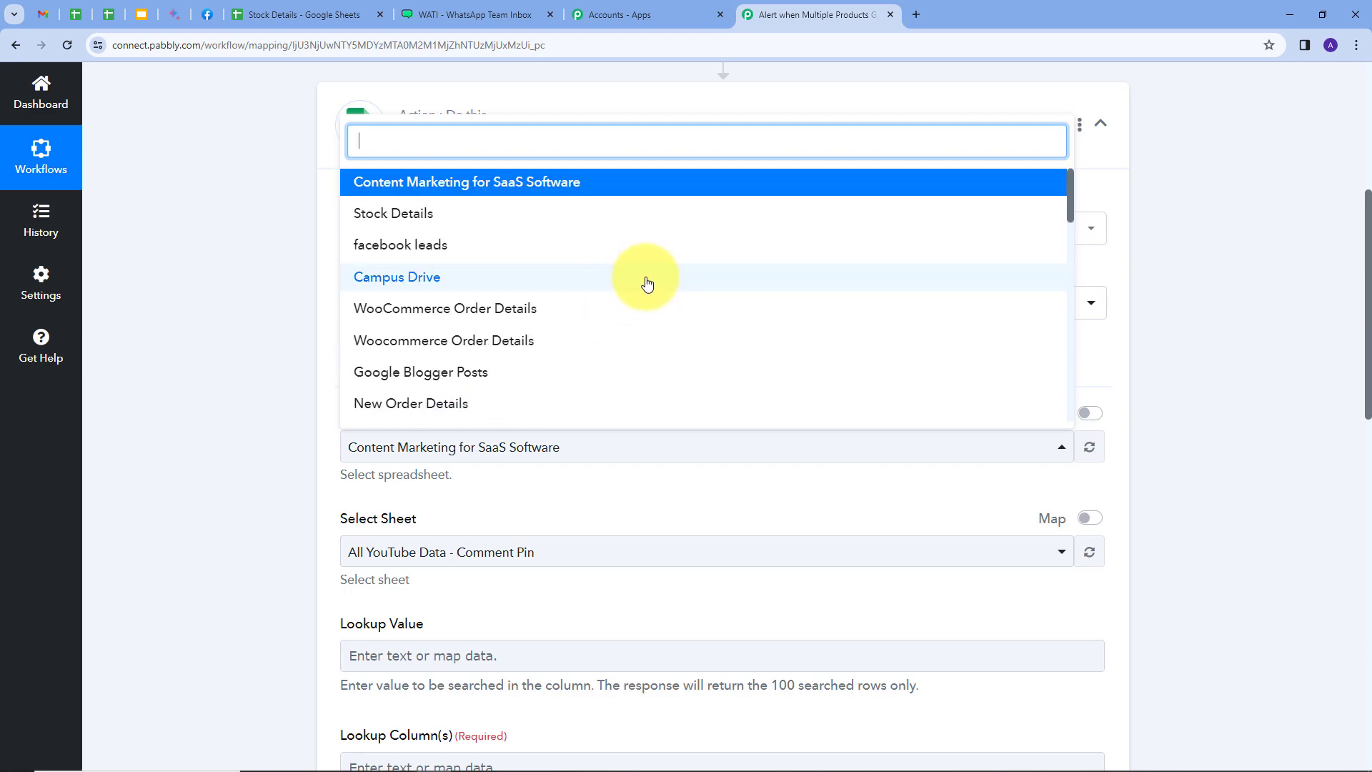
{"action": "left_click", "coordinate": [370, 223]}
{"action": "scroll", "coordinate": [478, 351], "scroll_direction": "down", "scroll_amount": 2}
{"action": "scroll", "coordinate": [441, 319], "scroll_direction": "down", "scroll_amount": 2}
Set the lookup value to Out in the Google Sheets action
{"action": "left_click", "coordinate": [400, 371]}
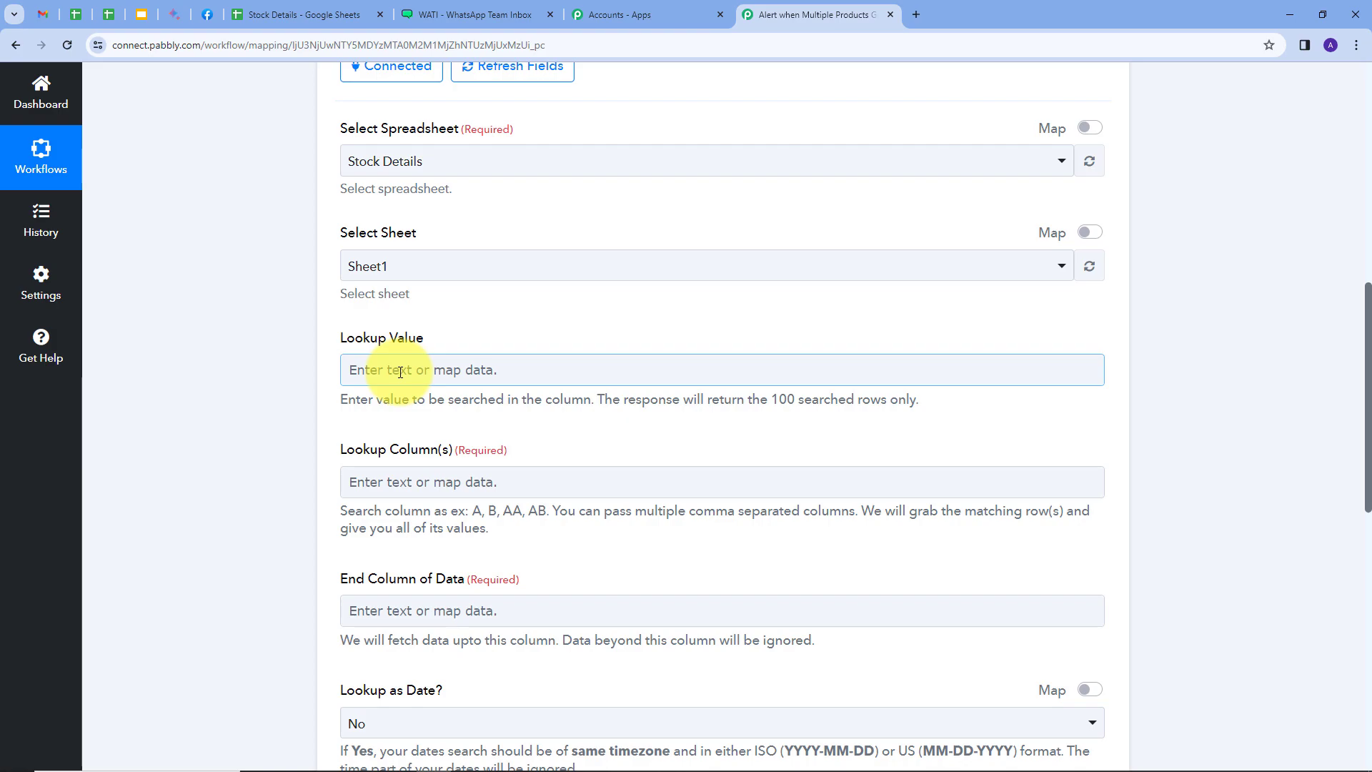
{"action": "left_click", "coordinate": [400, 371]}
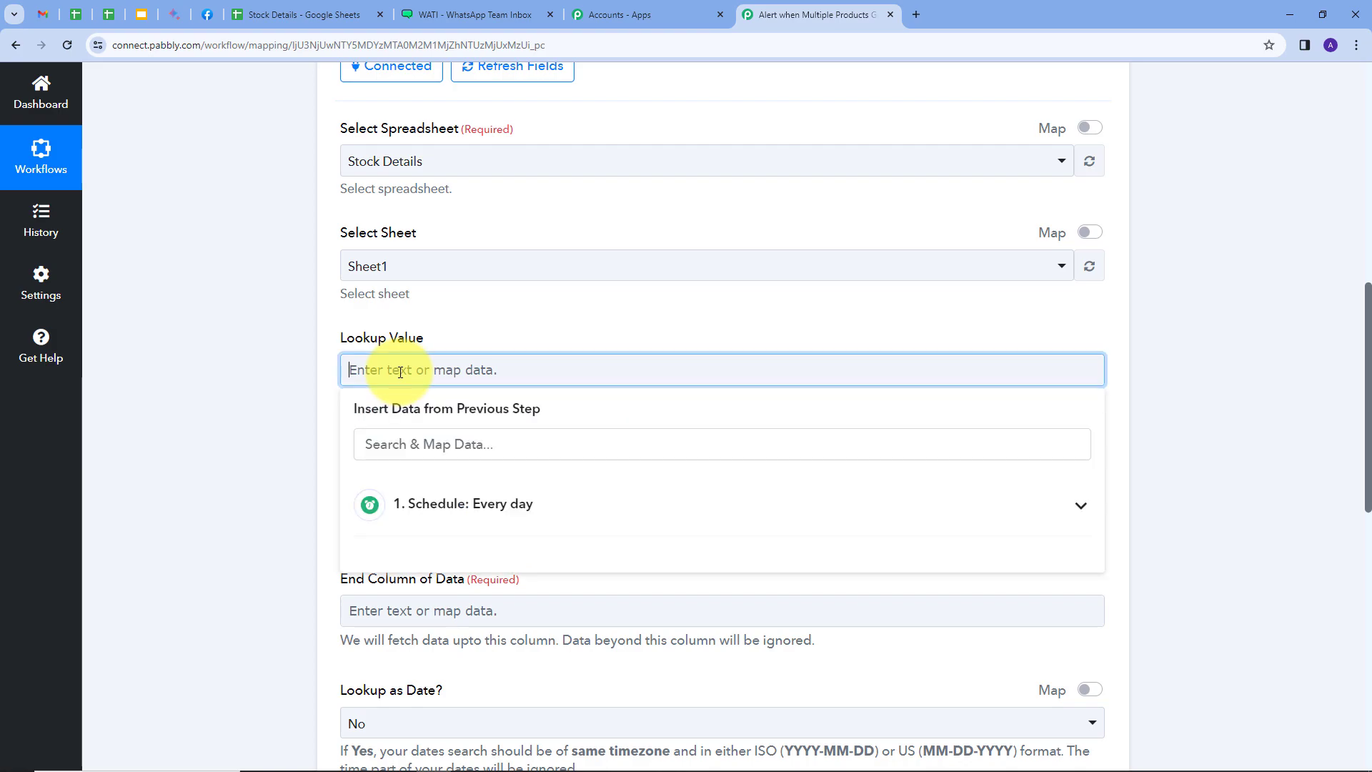
{"action": "type", "text": "Out"}
{"action": "left_click", "coordinate": [481, 315]}
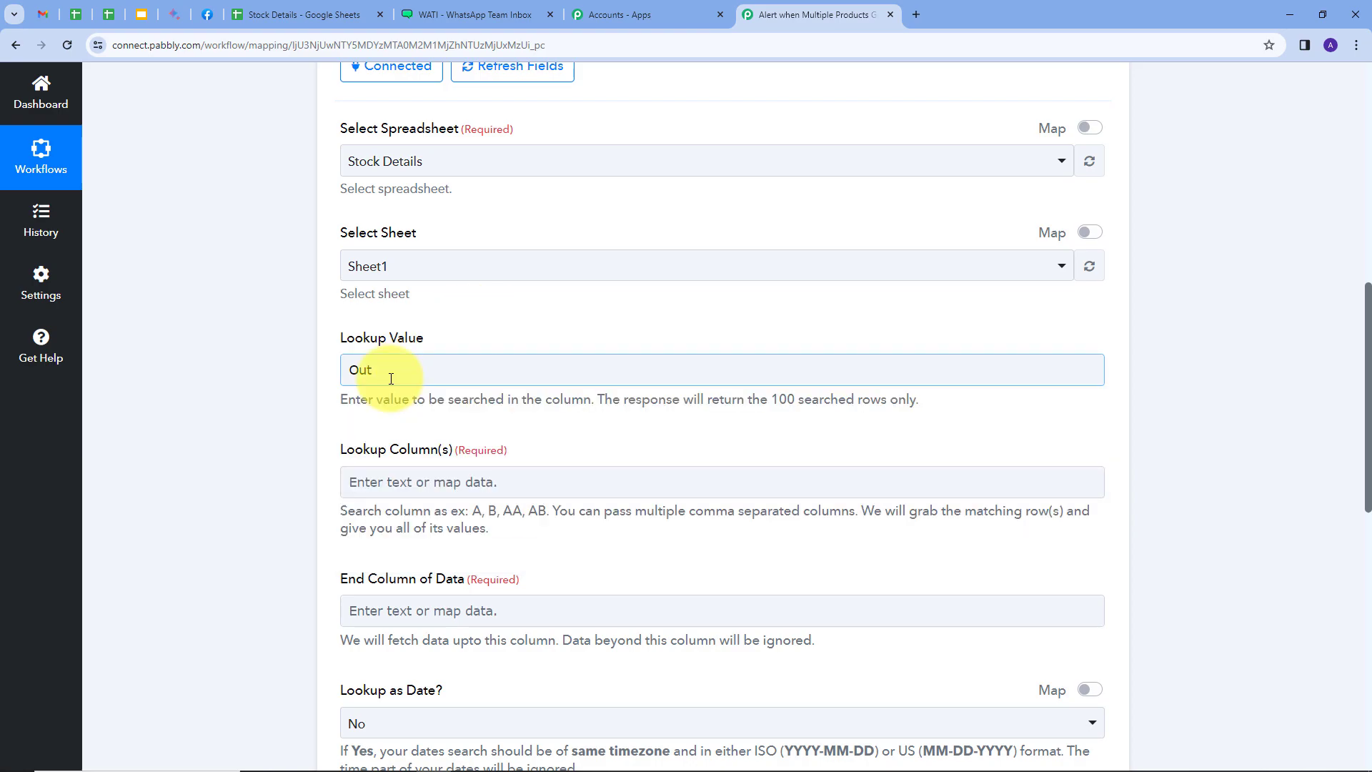
Check the Stock Values column in the Stock Details sheet and set the lookup column to D
{"action": "scroll", "coordinate": [425, 392], "scroll_direction": "down", "scroll_amount": 1}
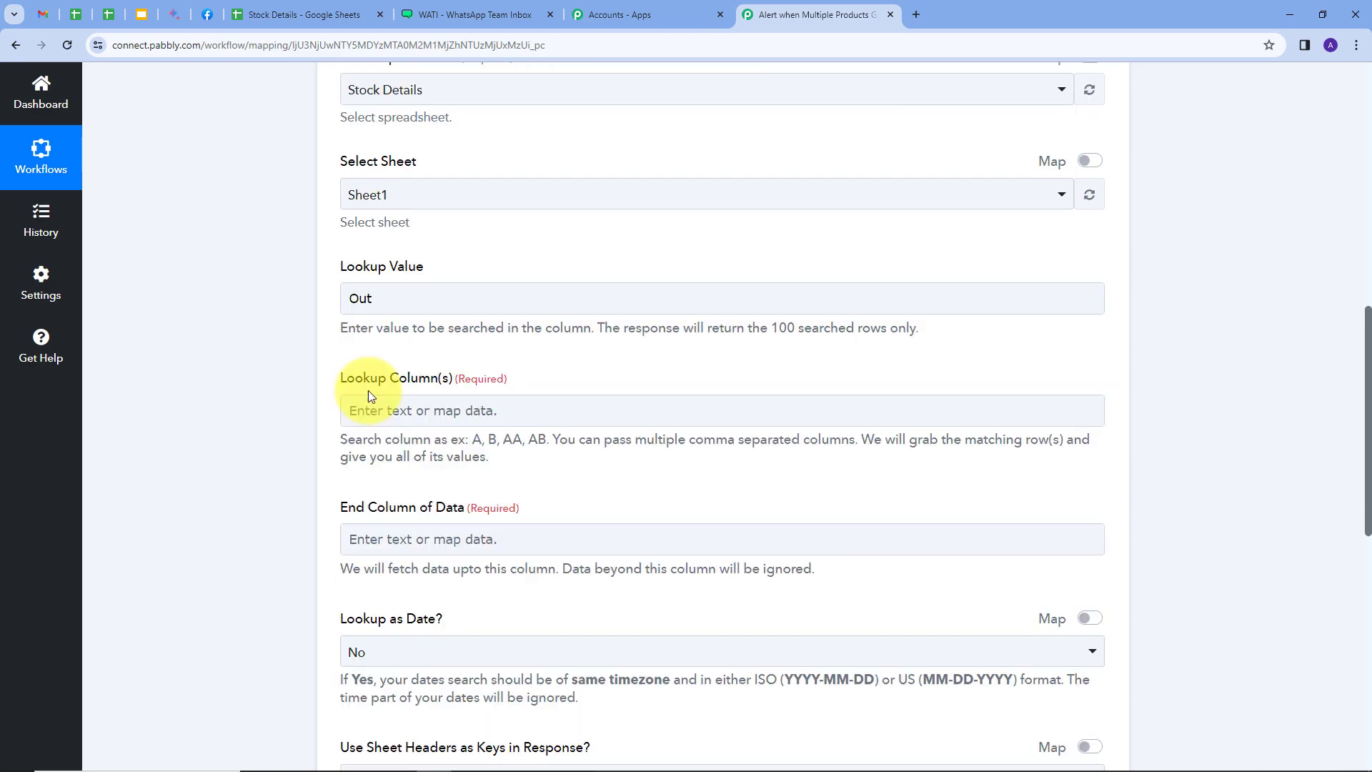
{"action": "left_click", "coordinate": [449, 416]}
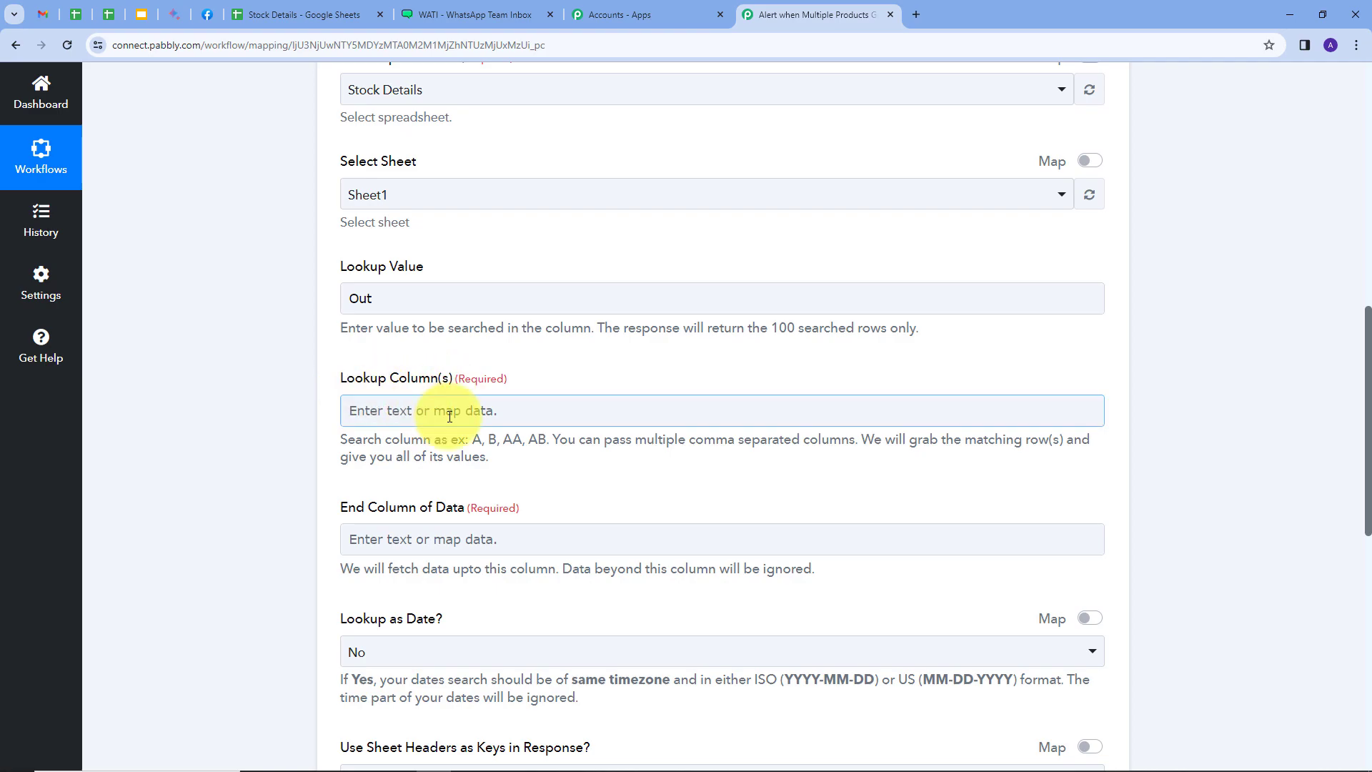
{"action": "left_click", "coordinate": [300, 14]}
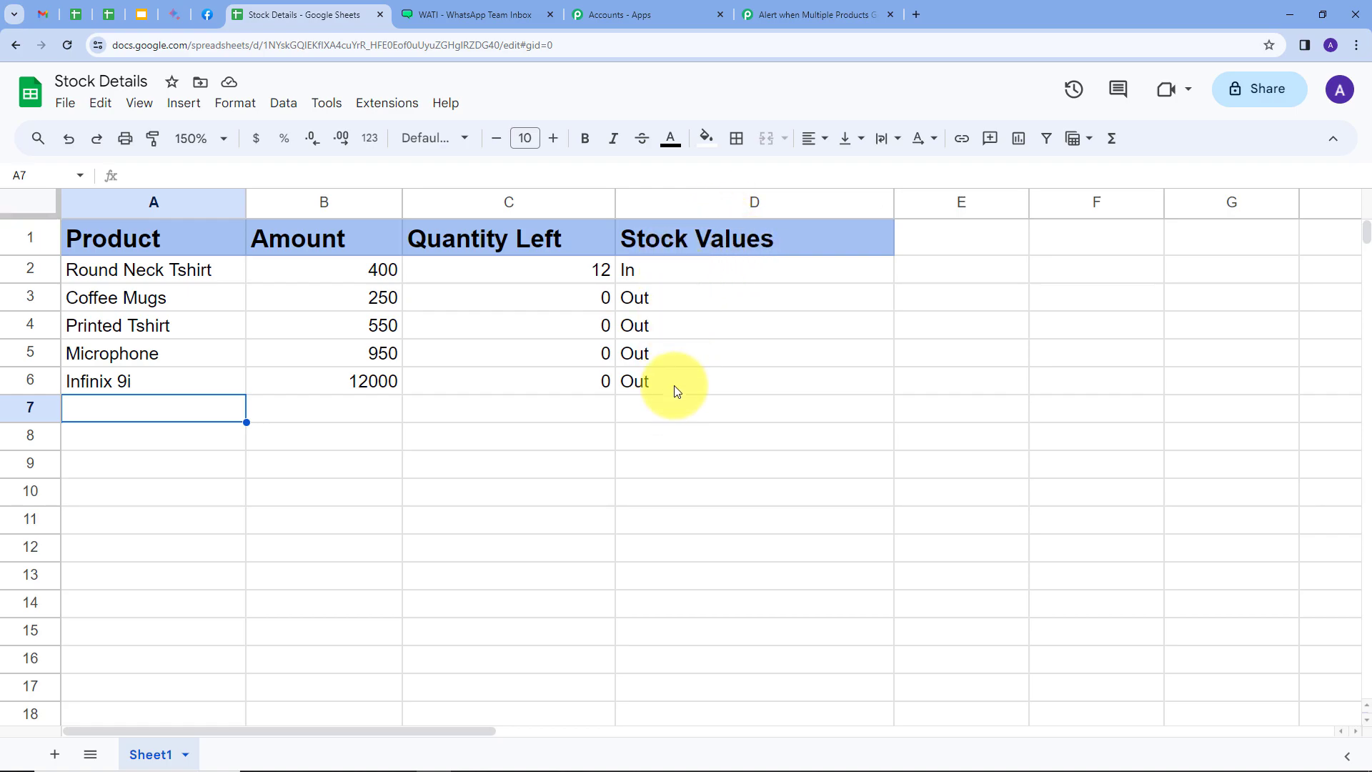
{"action": "left_click", "coordinate": [774, 9]}
{"action": "left_click", "coordinate": [372, 412]}
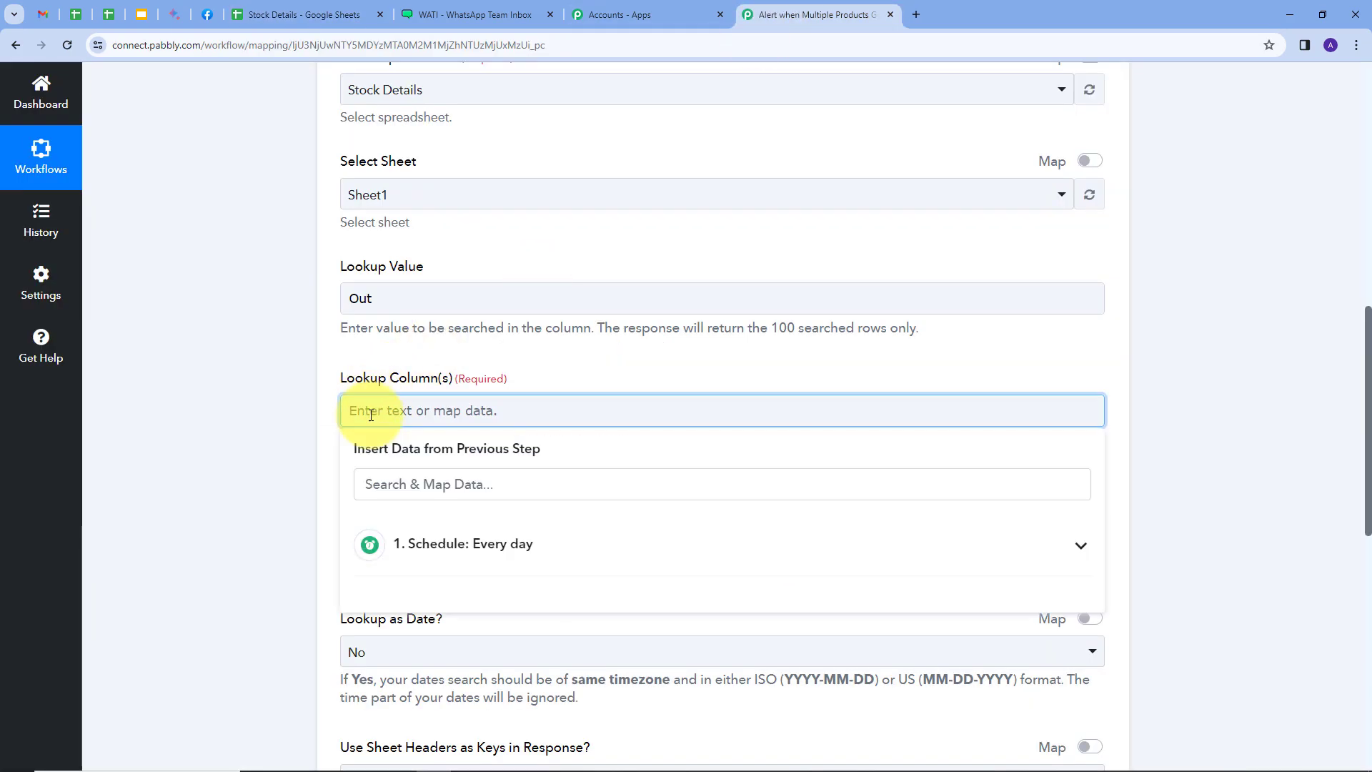
{"action": "type", "text": "D"}
{"action": "left_click", "coordinate": [636, 345]}
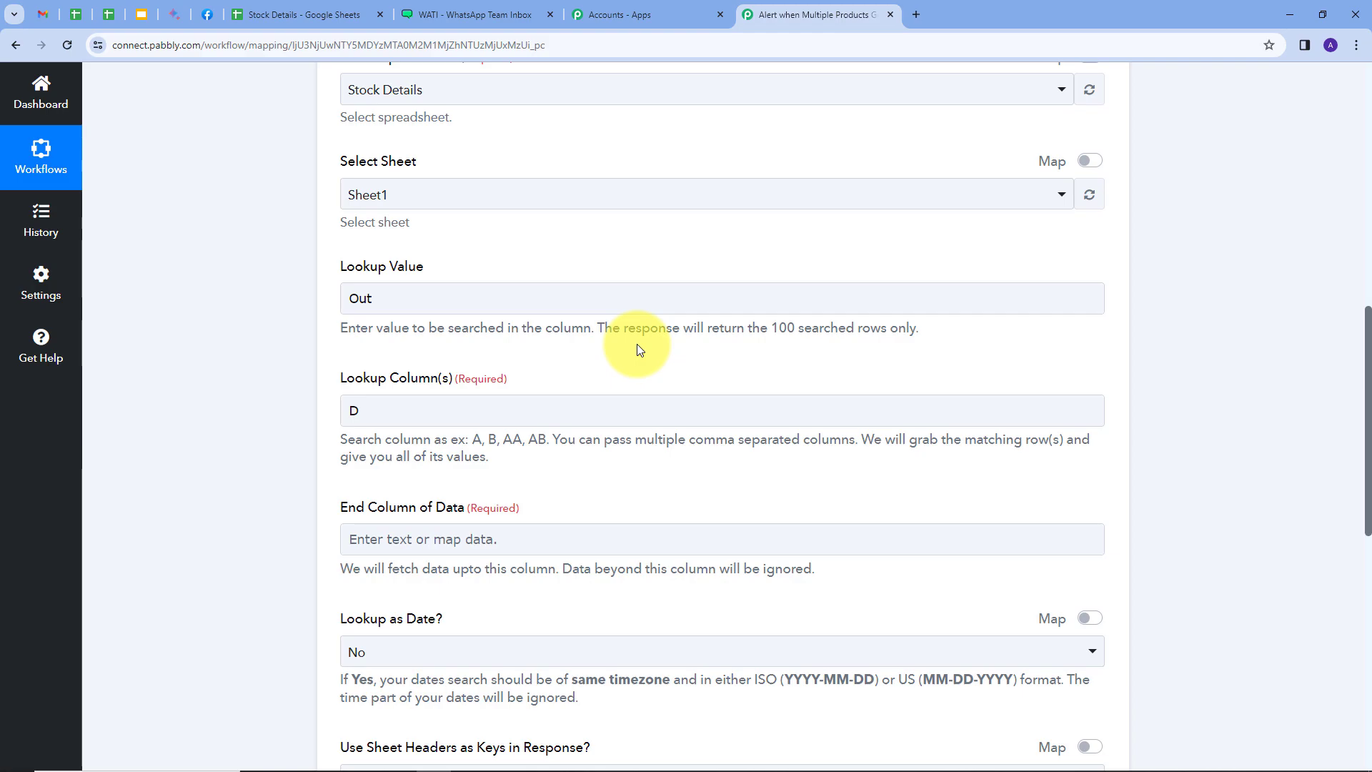
Set the end column of data to D for the spreadsheet lookup
{"action": "scroll", "coordinate": [636, 345], "scroll_direction": "down", "scroll_amount": 1}
{"action": "left_click", "coordinate": [399, 475]}
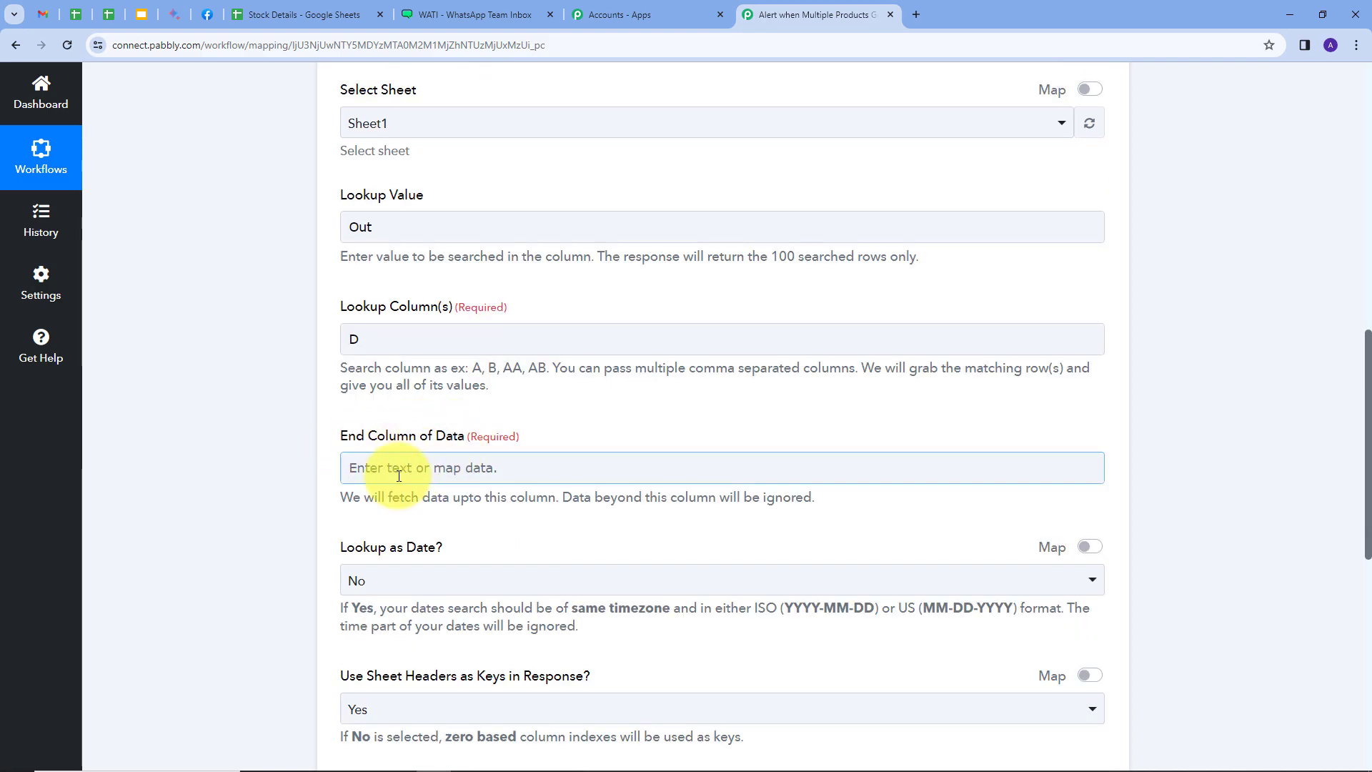
{"action": "left_click", "coordinate": [399, 476]}
{"action": "type", "text": "D"}
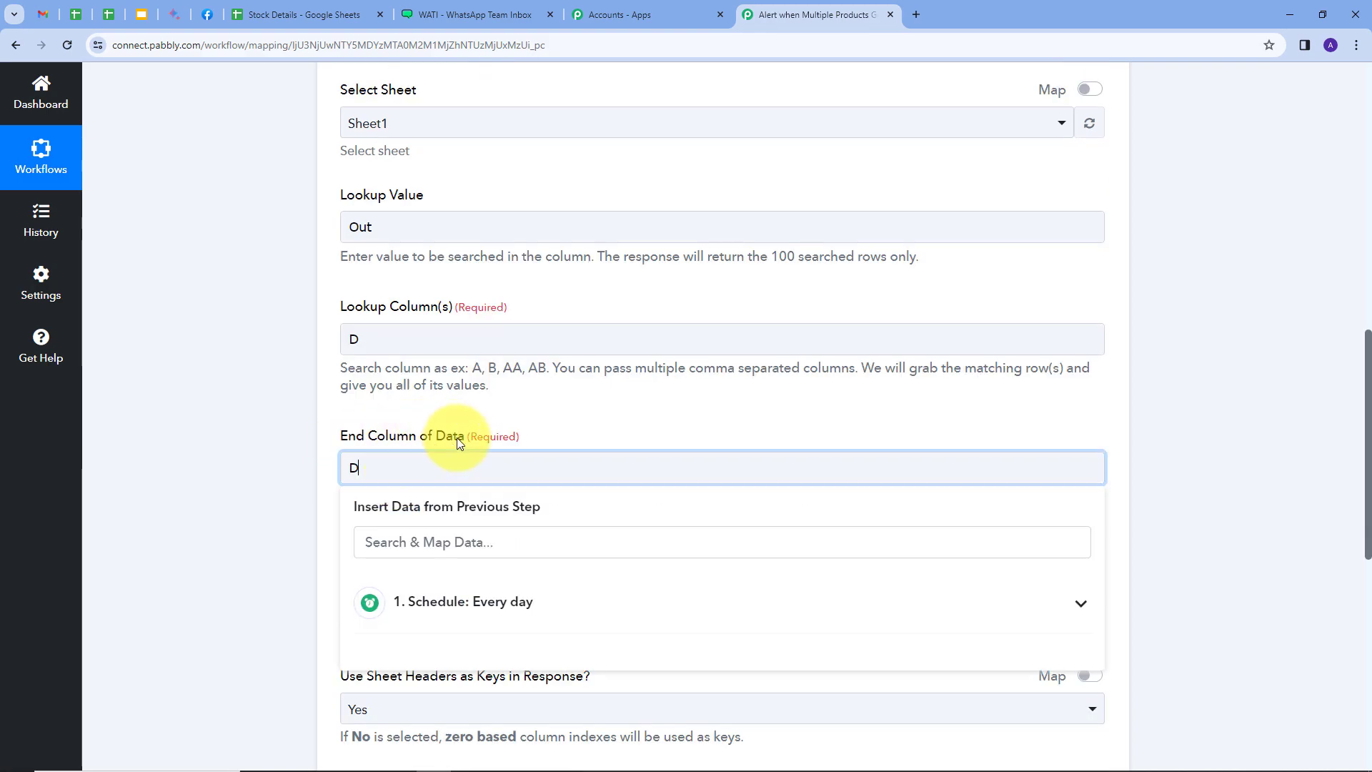
{"action": "left_click", "coordinate": [563, 397]}
Turn off Simple Response for the lookup, save it with a test request, and enlarge the returned result value
{"action": "scroll", "coordinate": [572, 453], "scroll_direction": "down", "scroll_amount": 6}
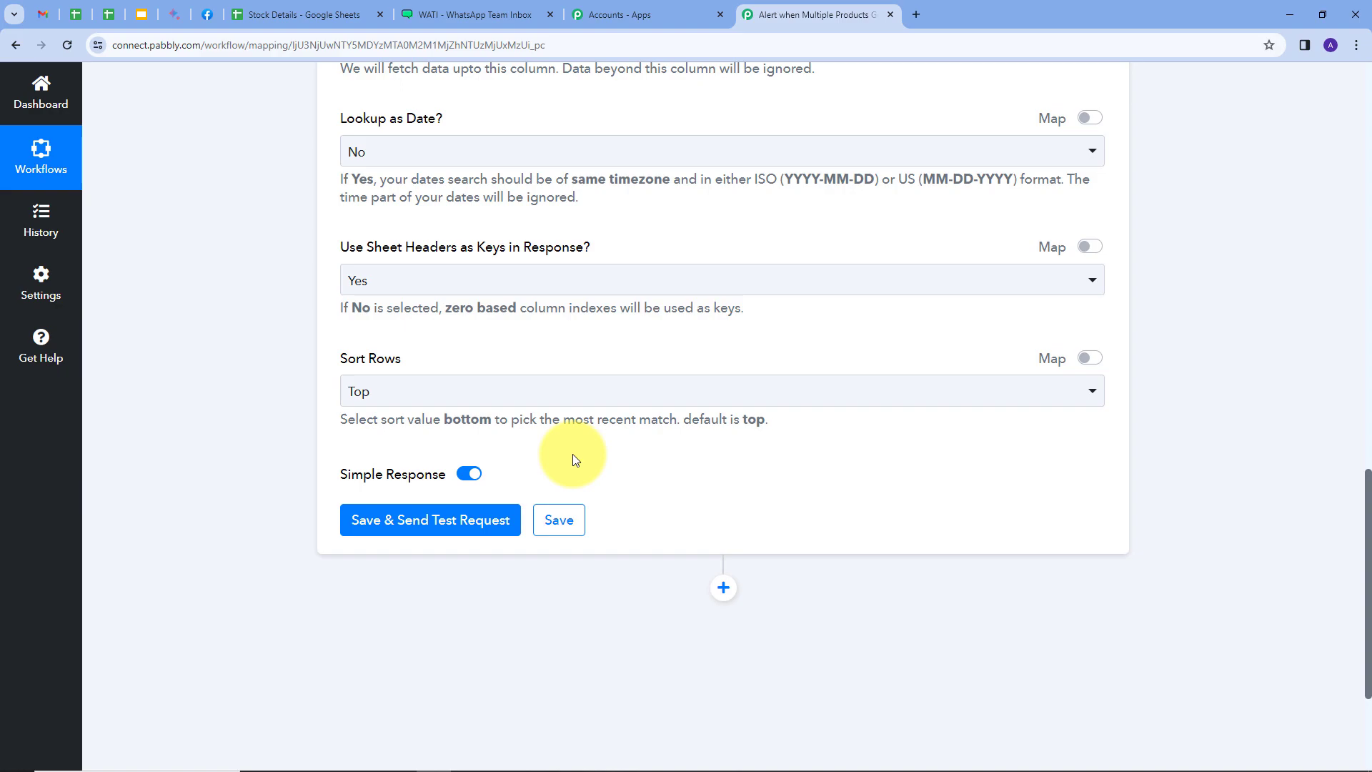
{"action": "left_click", "coordinate": [466, 476]}
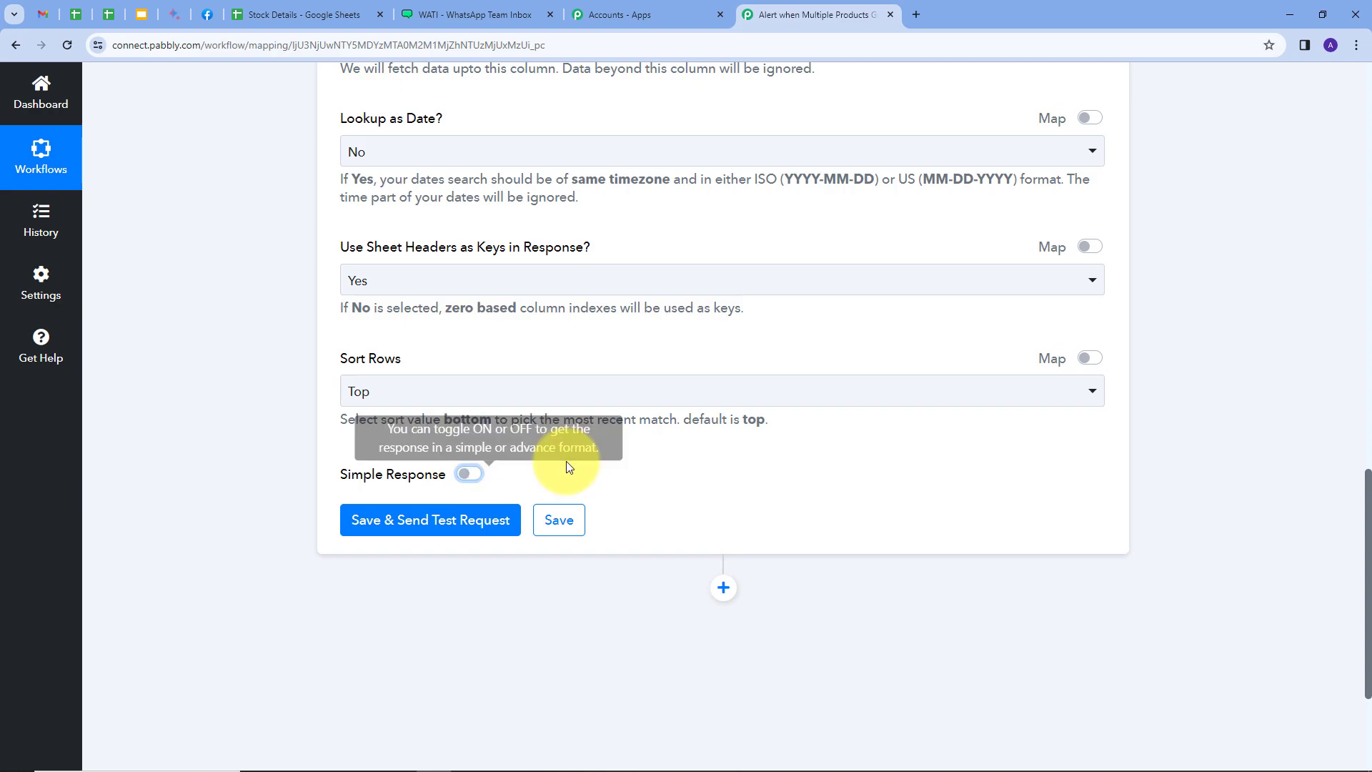
{"action": "left_click", "coordinate": [409, 527]}
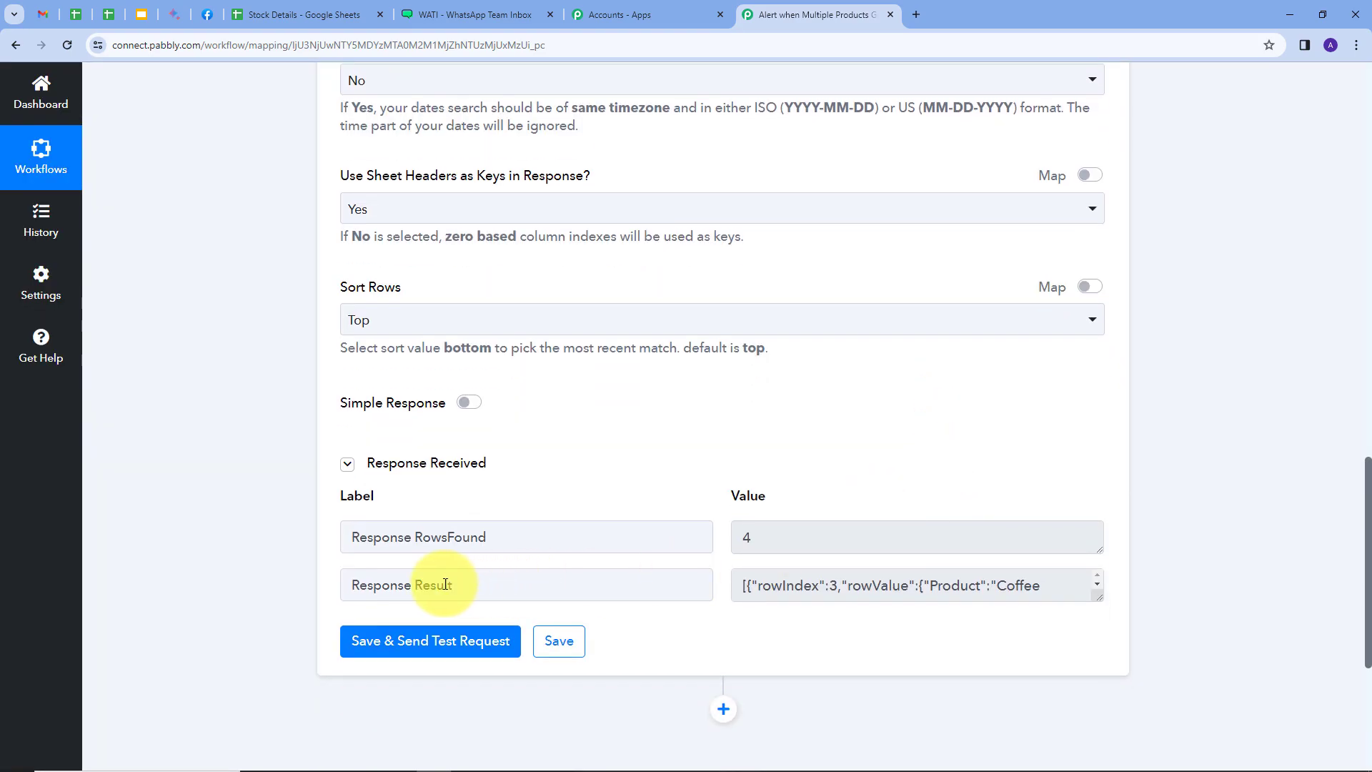
{"action": "left_click_drag", "start_coordinate": [1098, 597], "coordinate": [1096, 738]}
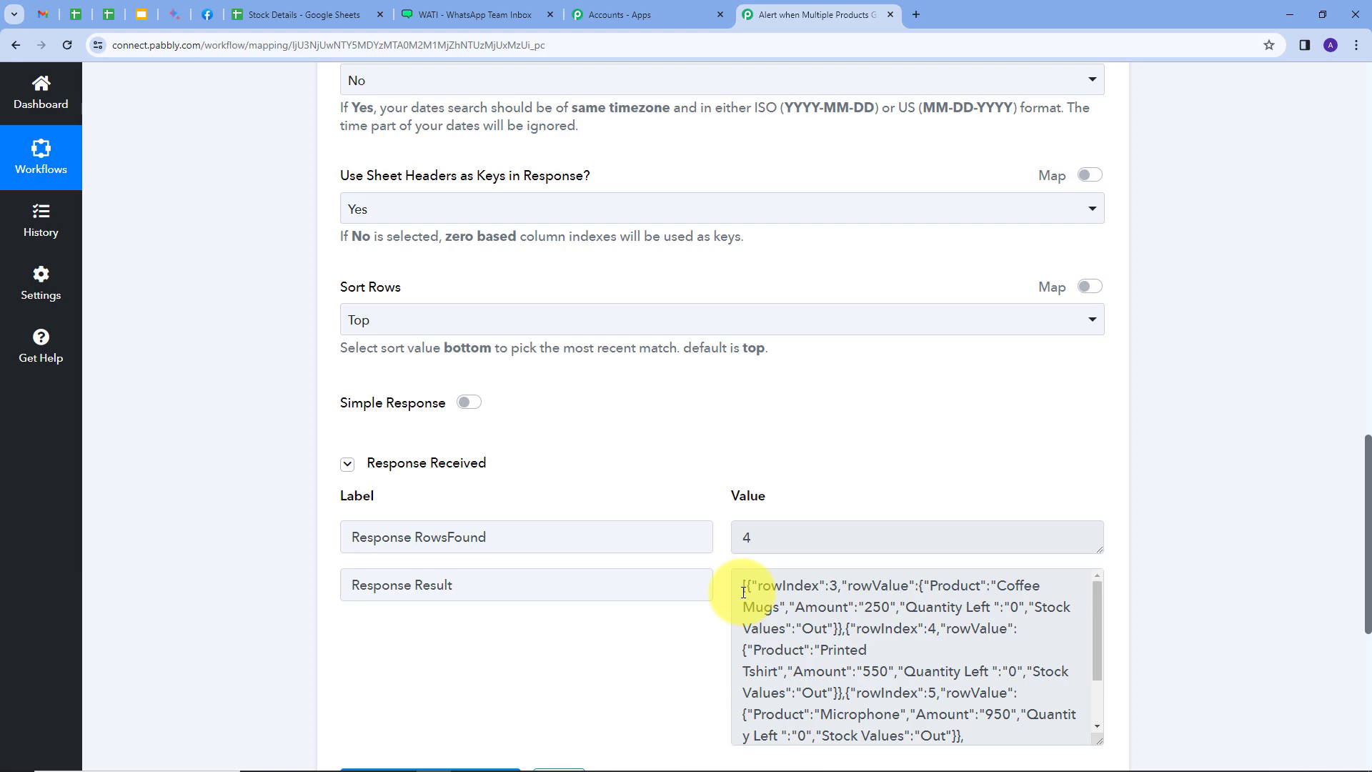
Add a Data Transformer by Pabbly action with the Line Itemizer event after the lookup and connect it
{"action": "scroll", "coordinate": [1202, 470], "scroll_direction": "down", "scroll_amount": 4}
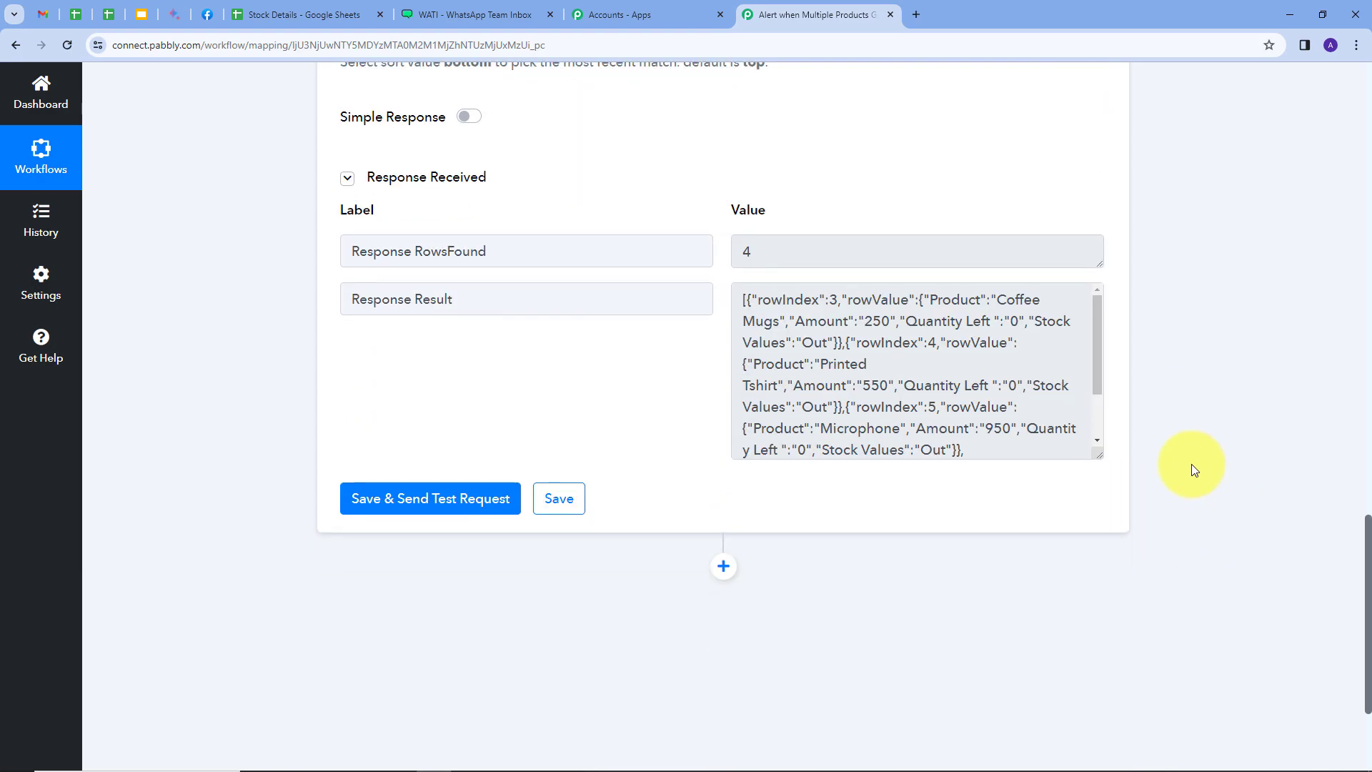
{"action": "left_click", "coordinate": [724, 565]}
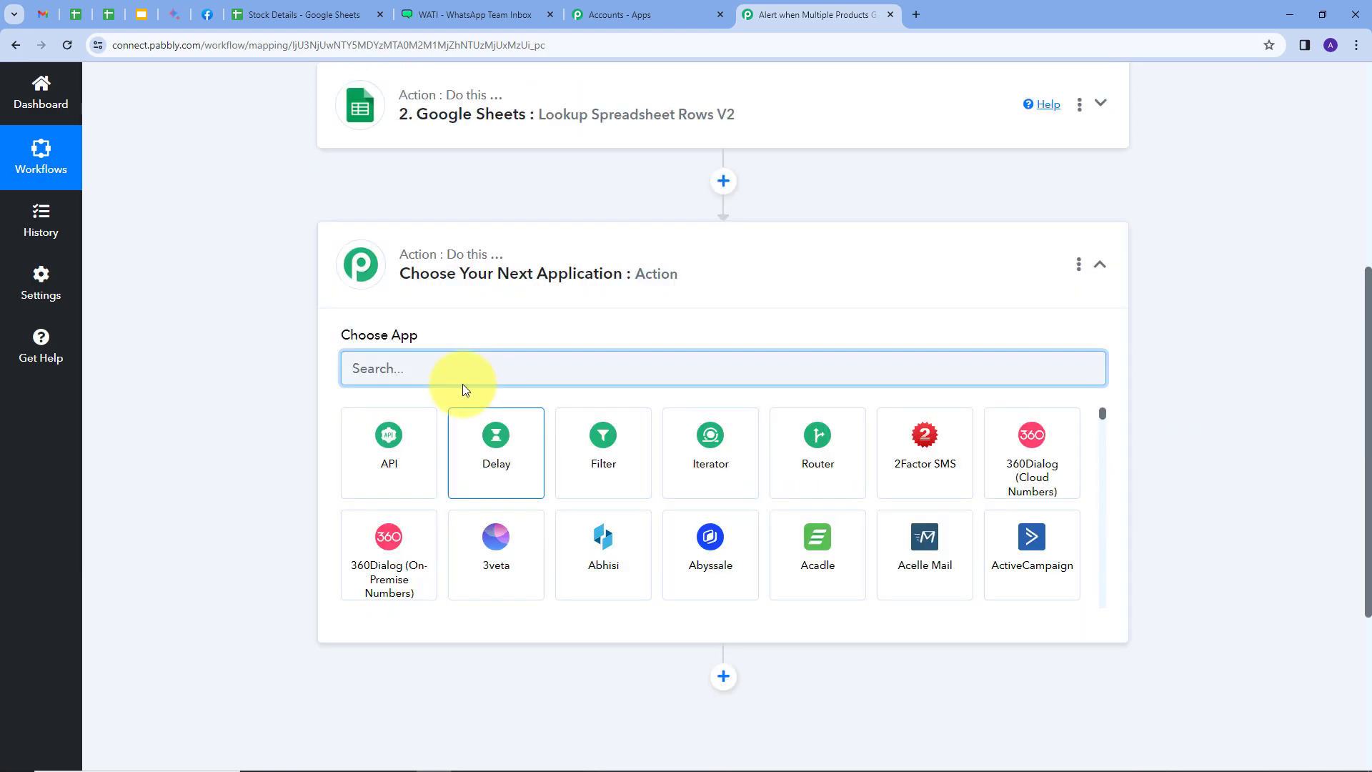
{"action": "type", "text": "data"}
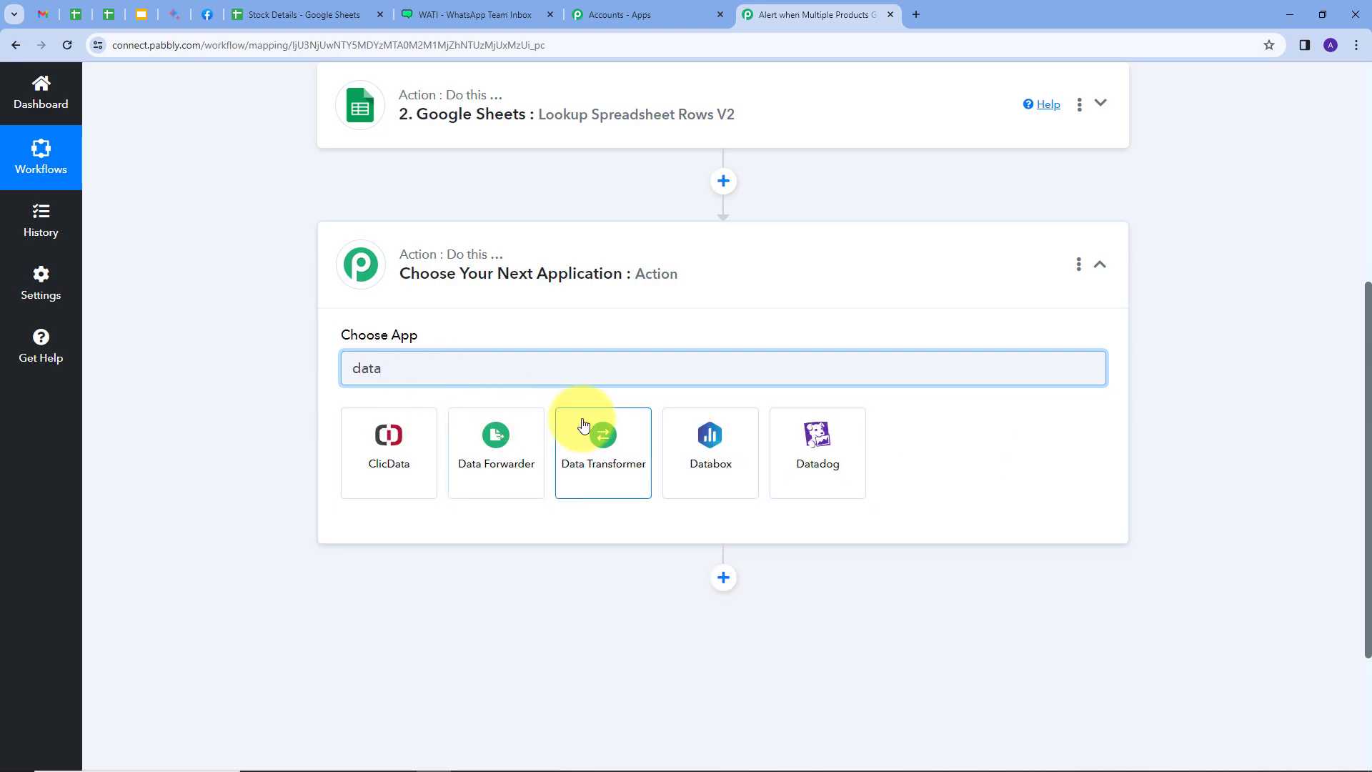
{"action": "left_click", "coordinate": [595, 445]}
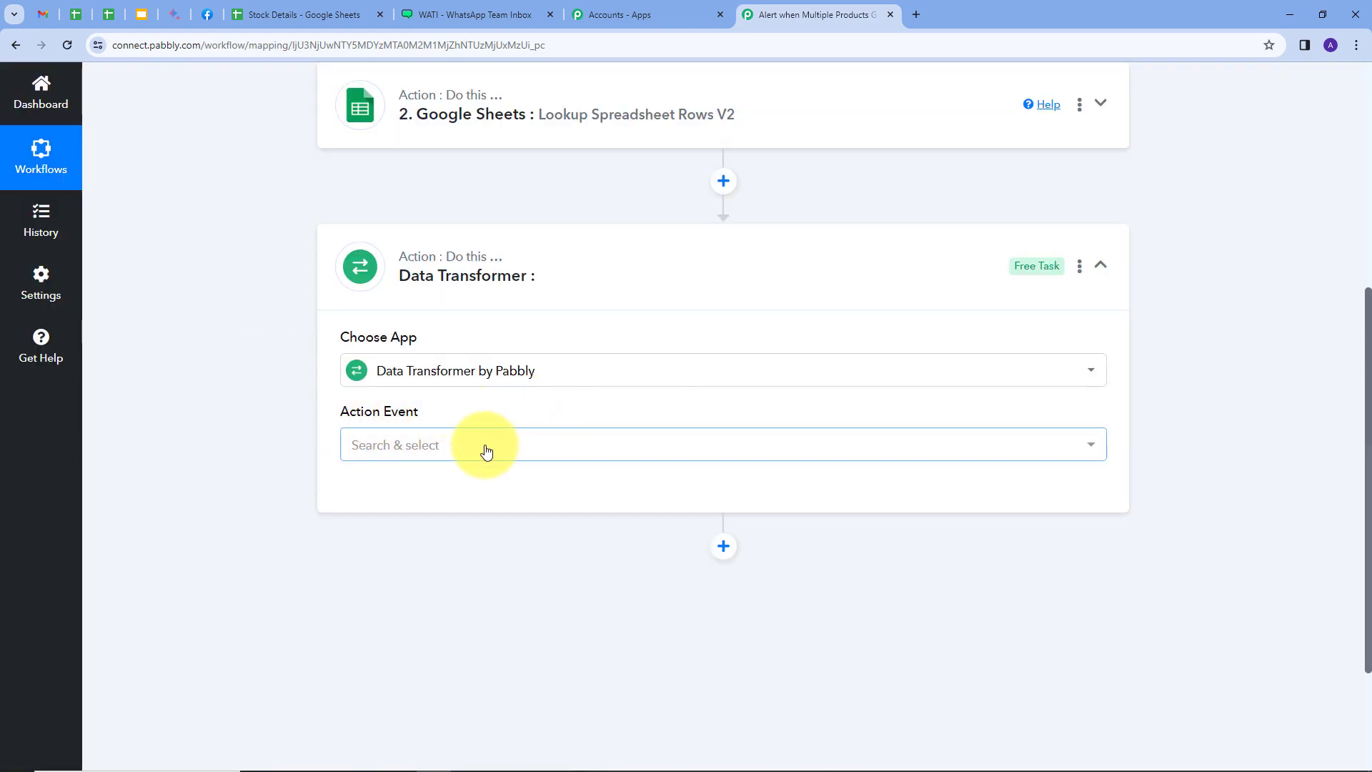
{"action": "left_click", "coordinate": [486, 450]}
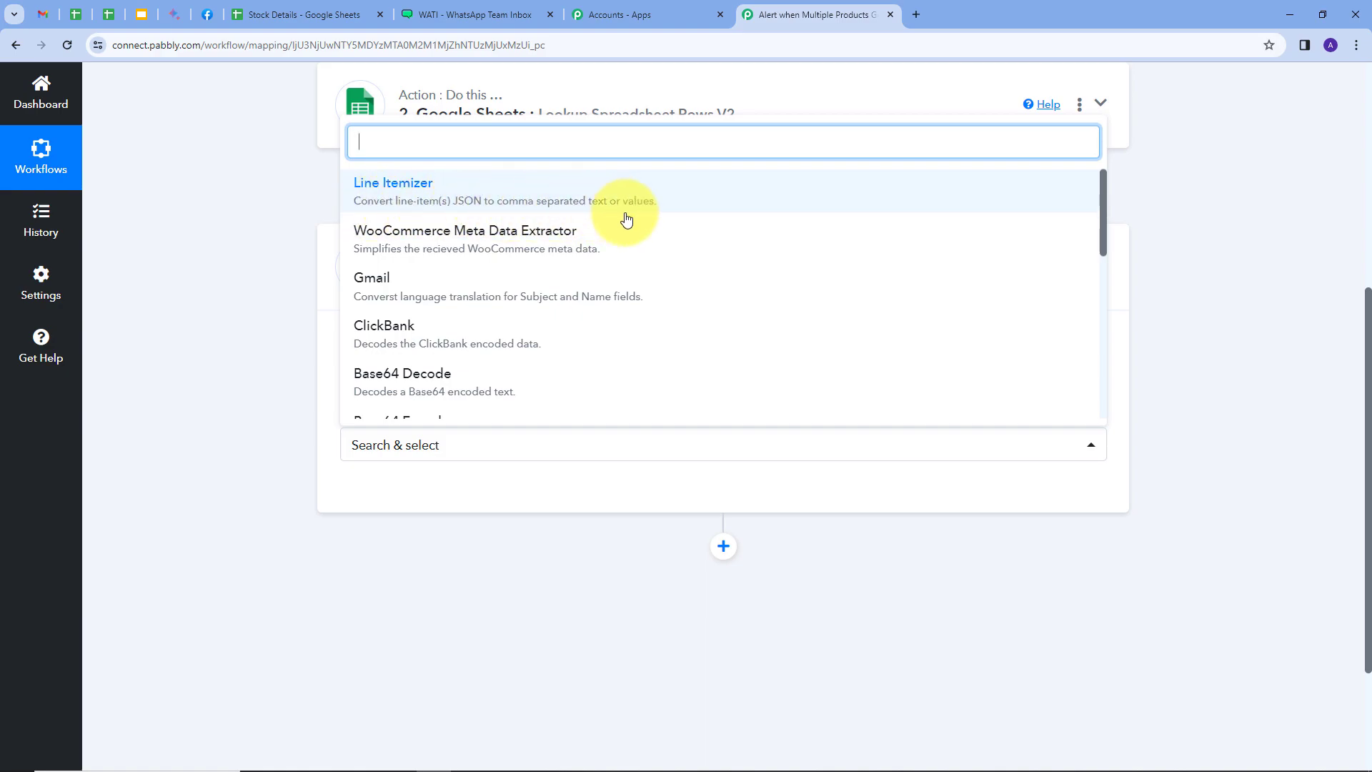
{"action": "left_click", "coordinate": [435, 194]}
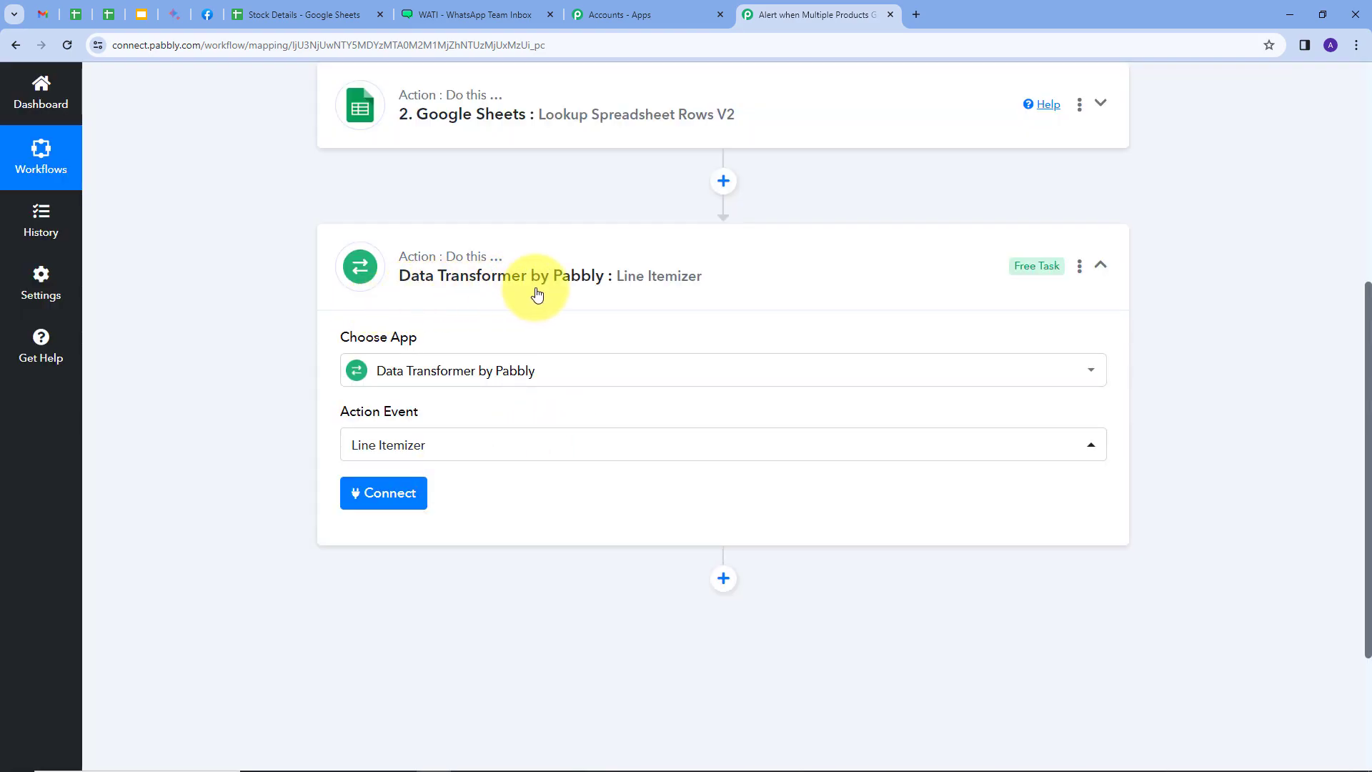
{"action": "left_click", "coordinate": [377, 501]}
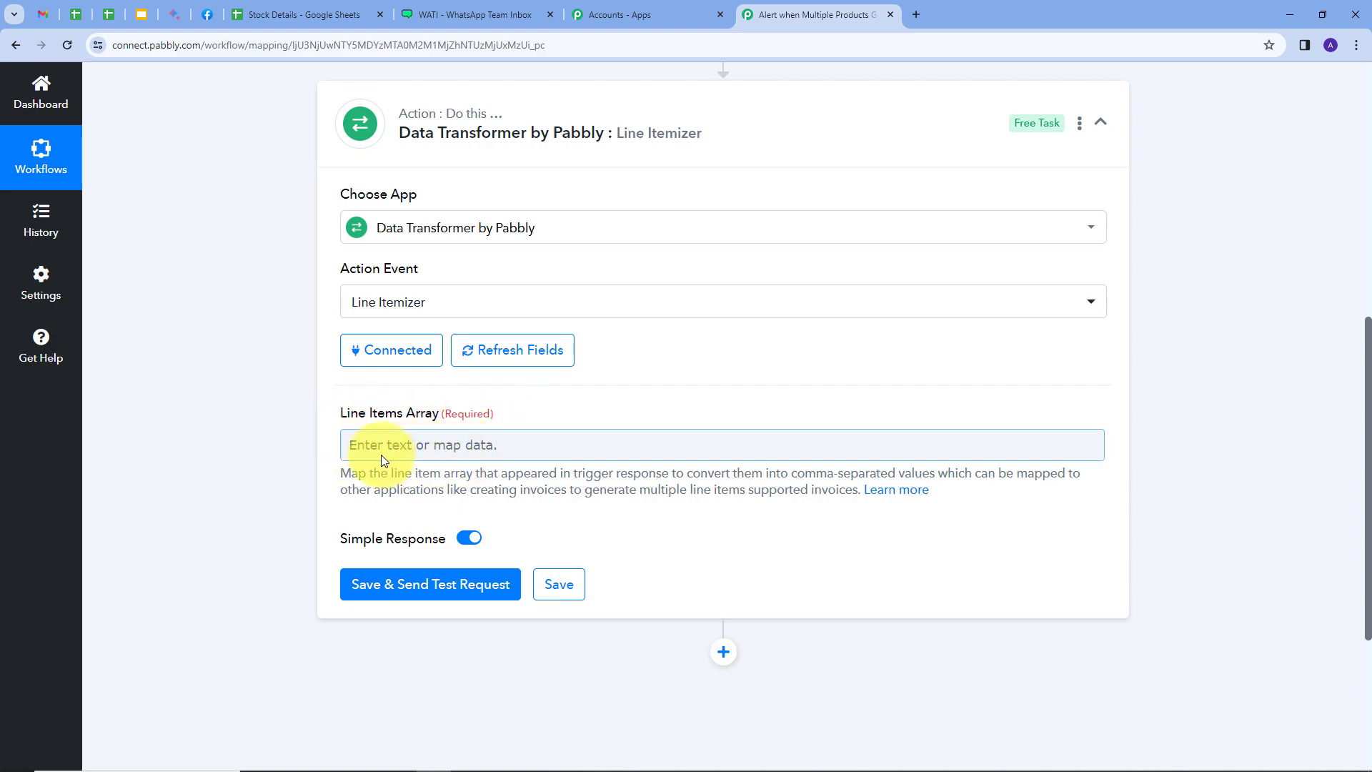
Map the Google Sheets lookup's Response Result to the Line Items Array, then save and send a test request
{"action": "left_click", "coordinate": [388, 449]}
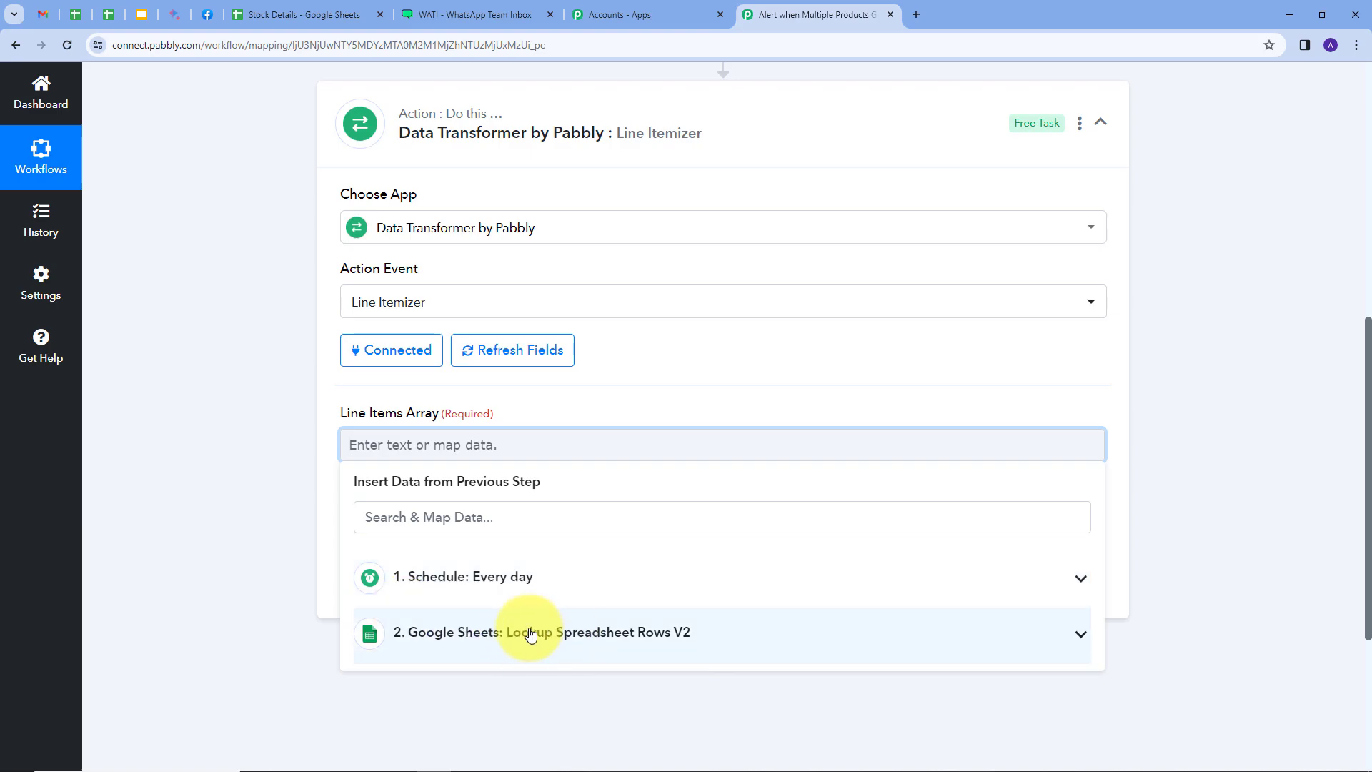
{"action": "left_click", "coordinate": [572, 632]}
{"action": "scroll", "coordinate": [650, 549], "scroll_direction": "down", "scroll_amount": 3}
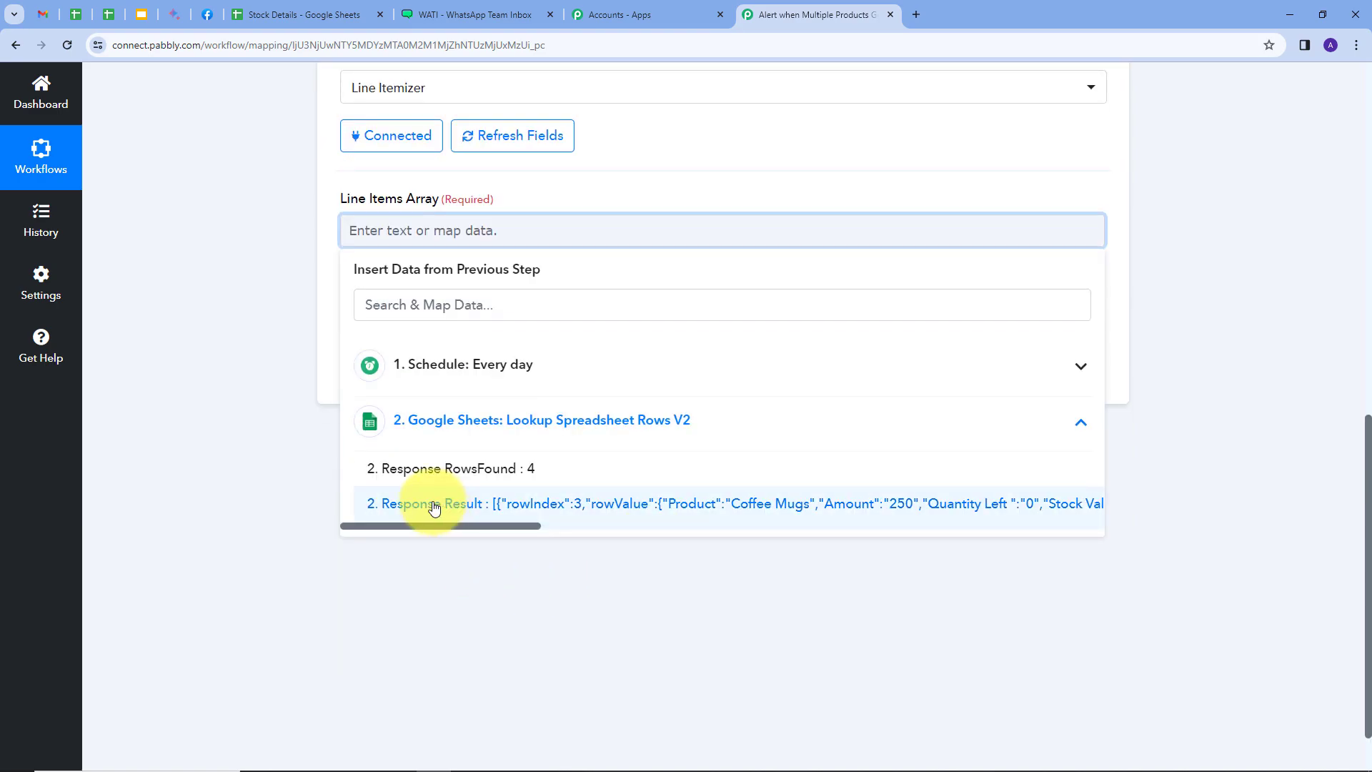
{"action": "left_click", "coordinate": [538, 504]}
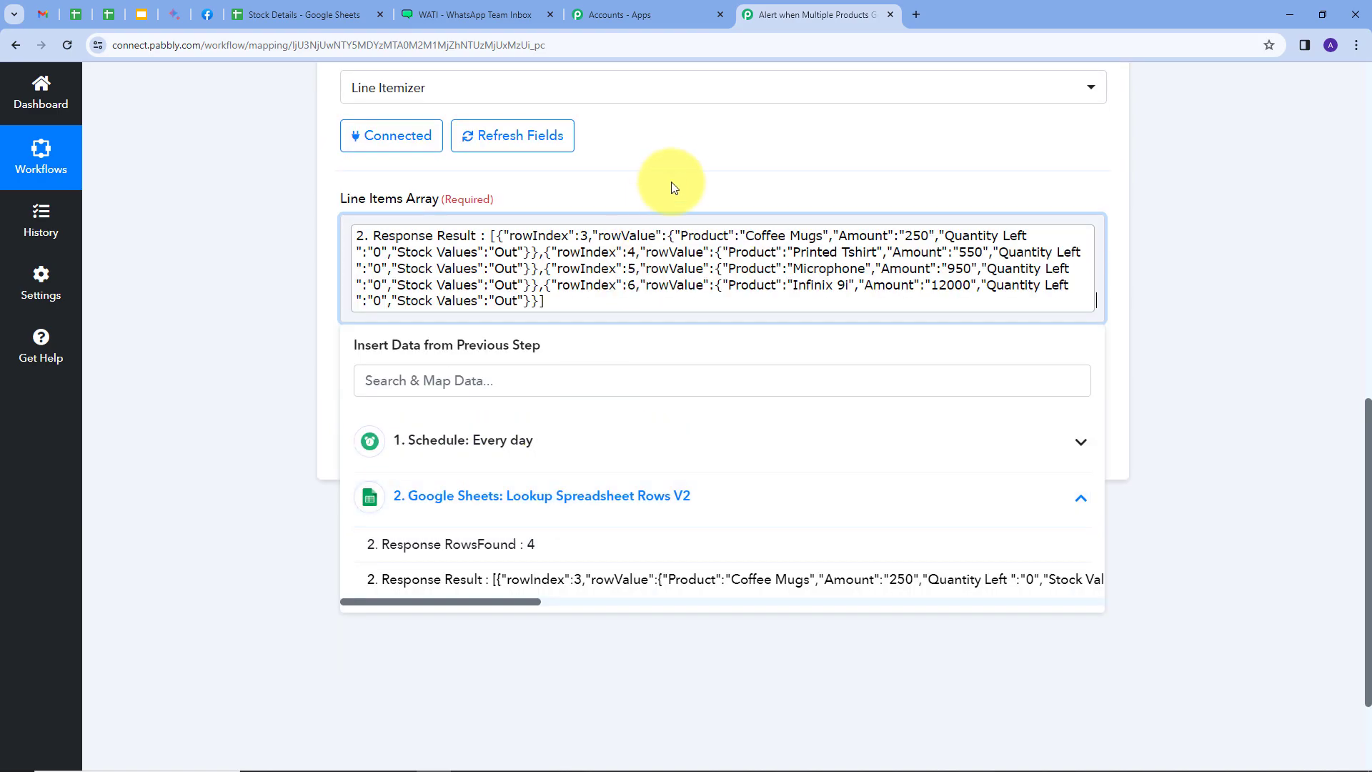
{"action": "left_click", "coordinate": [661, 190]}
{"action": "left_click", "coordinate": [386, 375]}
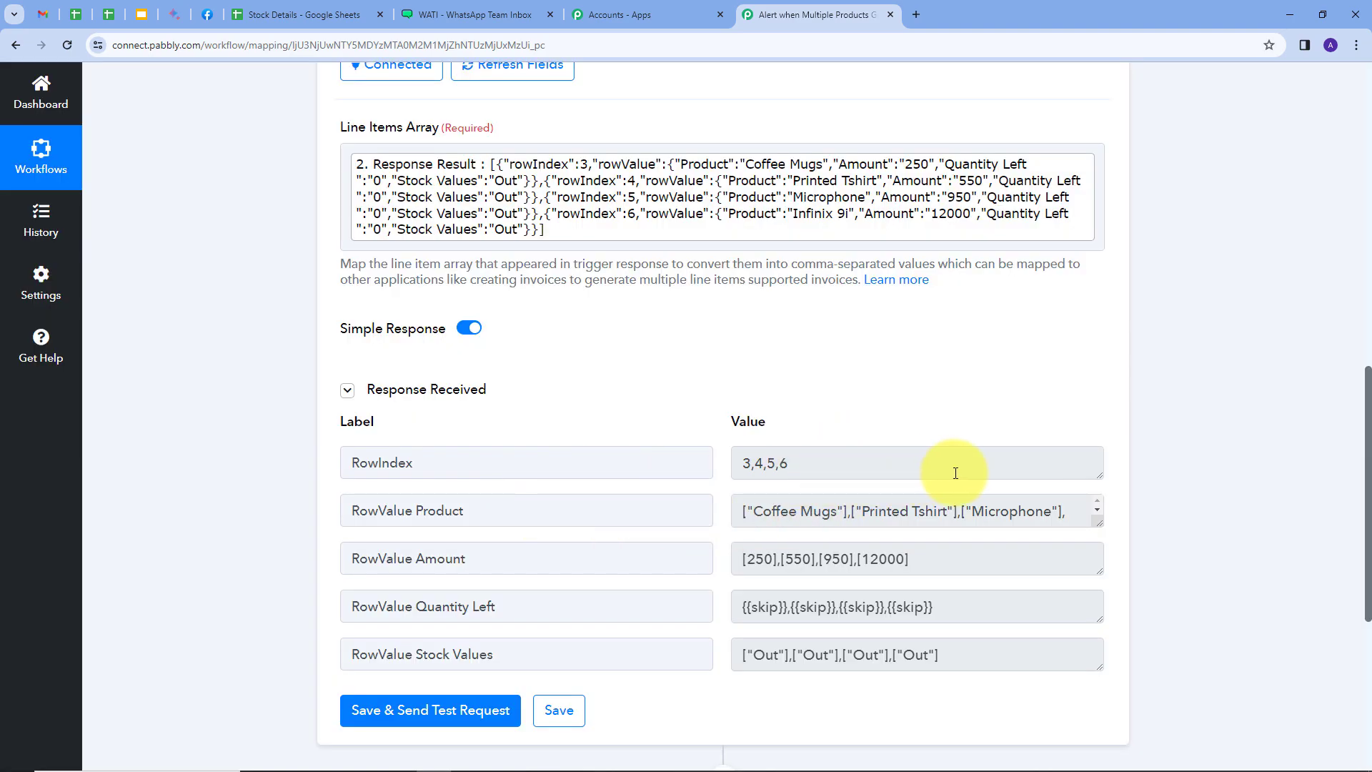
Add a Text Formatter by Pabbly action with the Replace Text event after the Line Itemizer and connect it
{"action": "scroll", "coordinate": [1011, 480], "scroll_direction": "down", "scroll_amount": 1}
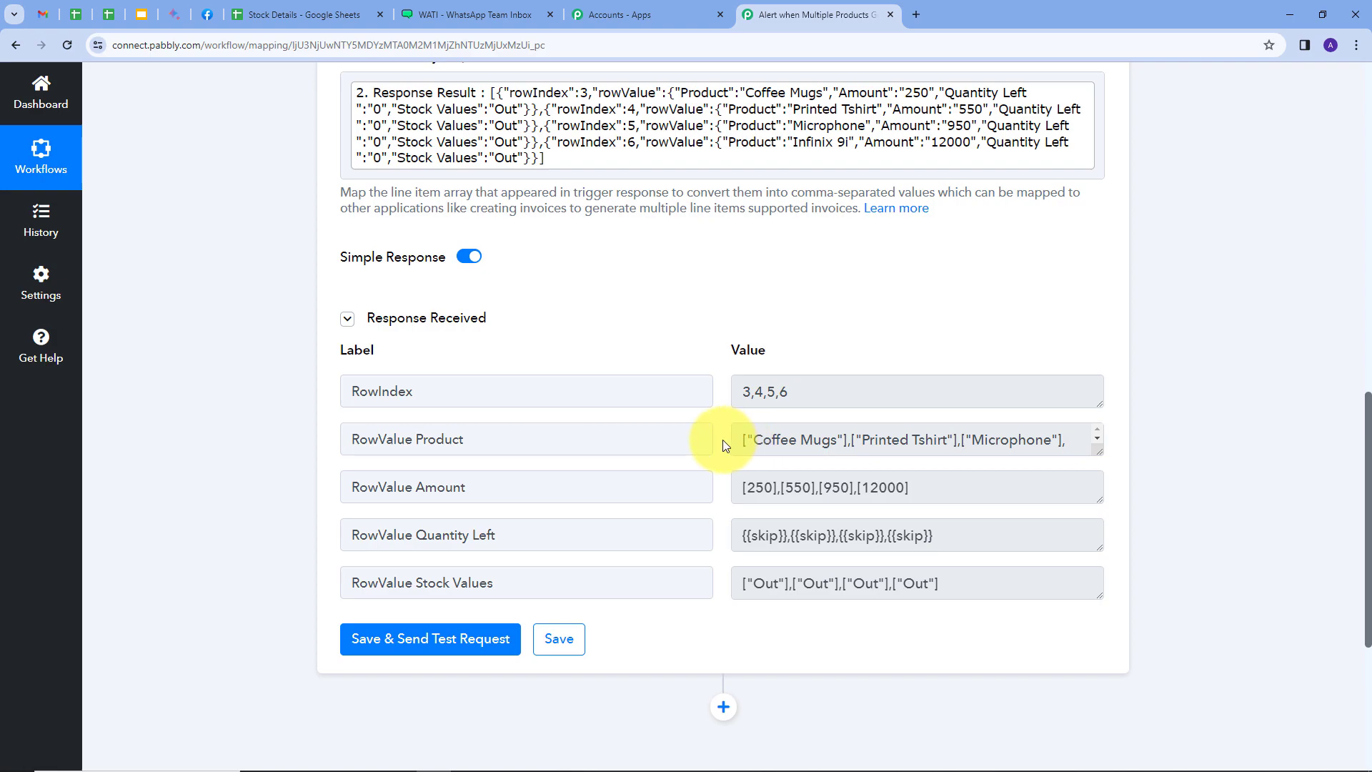
{"action": "scroll", "coordinate": [1191, 393], "scroll_direction": "down", "scroll_amount": 2}
{"action": "left_click", "coordinate": [723, 563]}
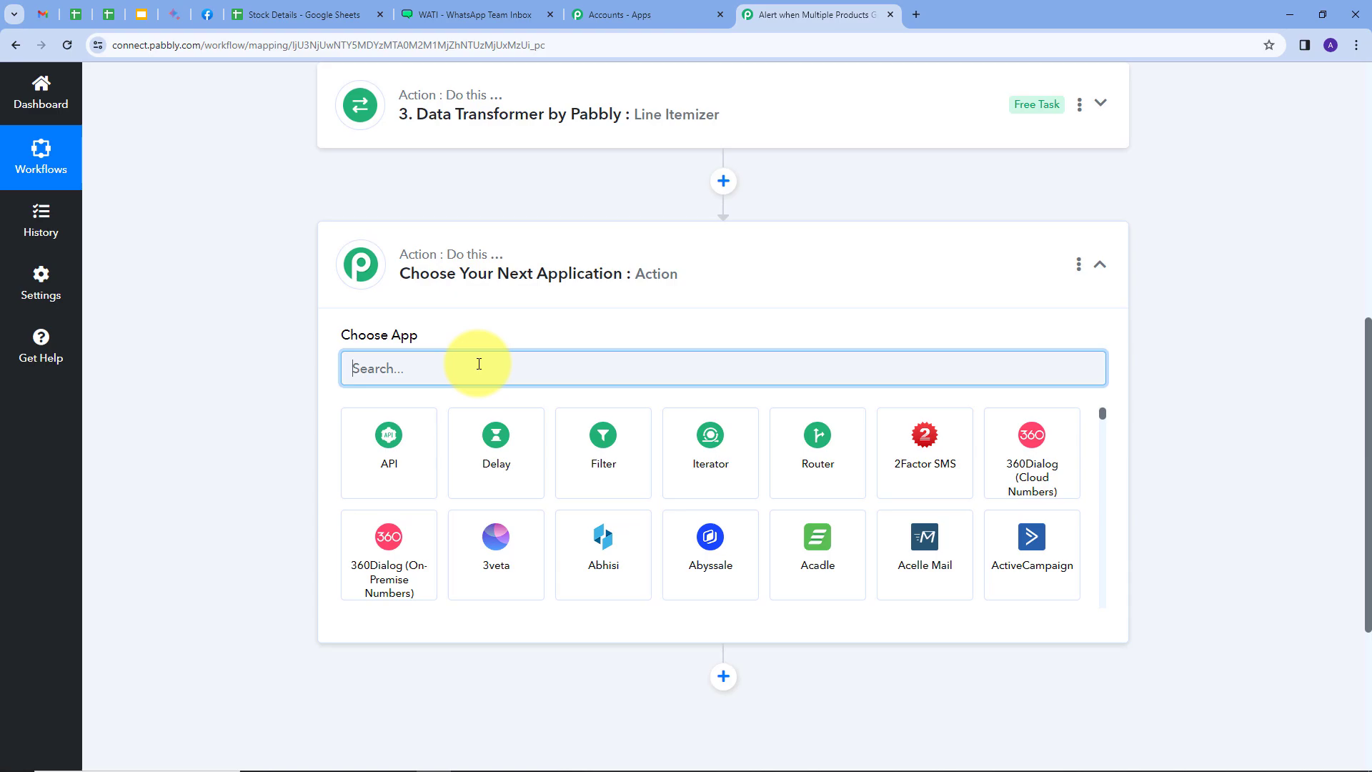
{"action": "type", "text": "text"}
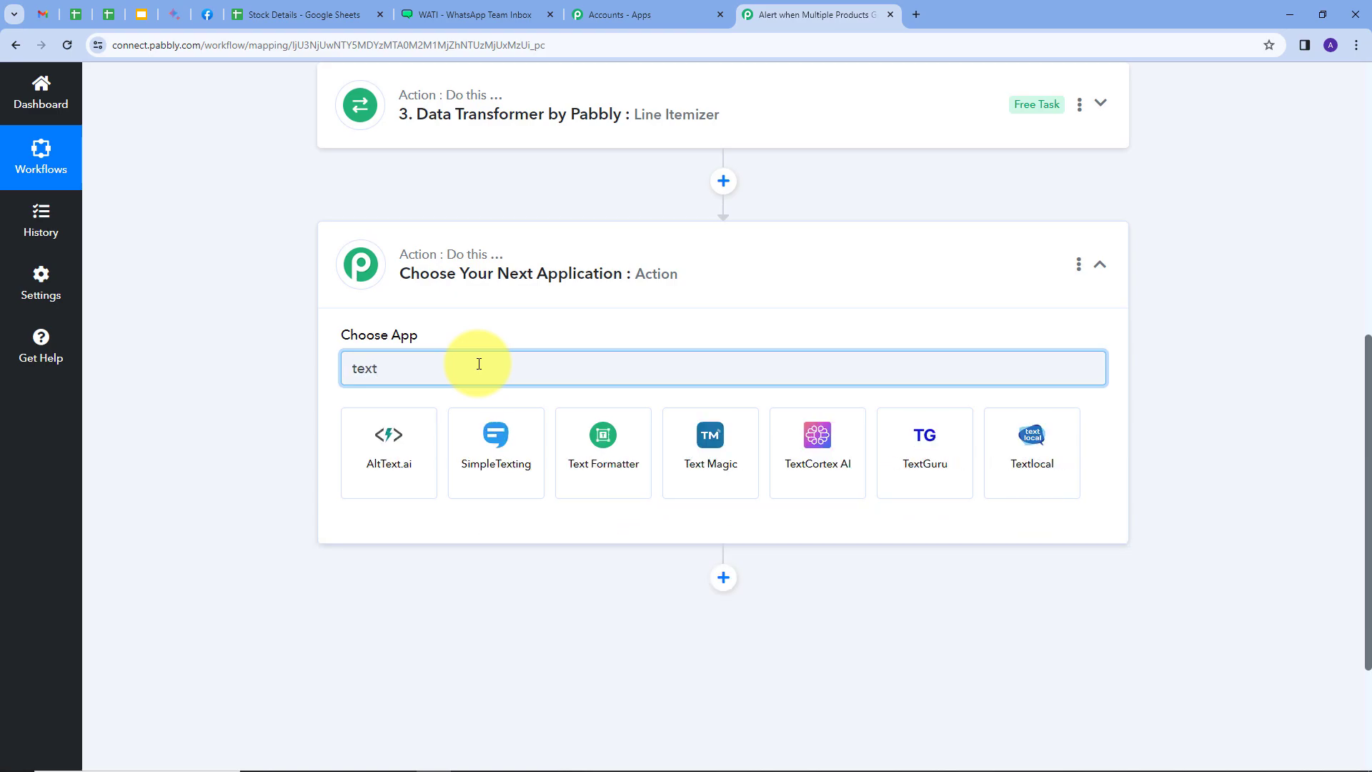
{"action": "left_click", "coordinate": [602, 434]}
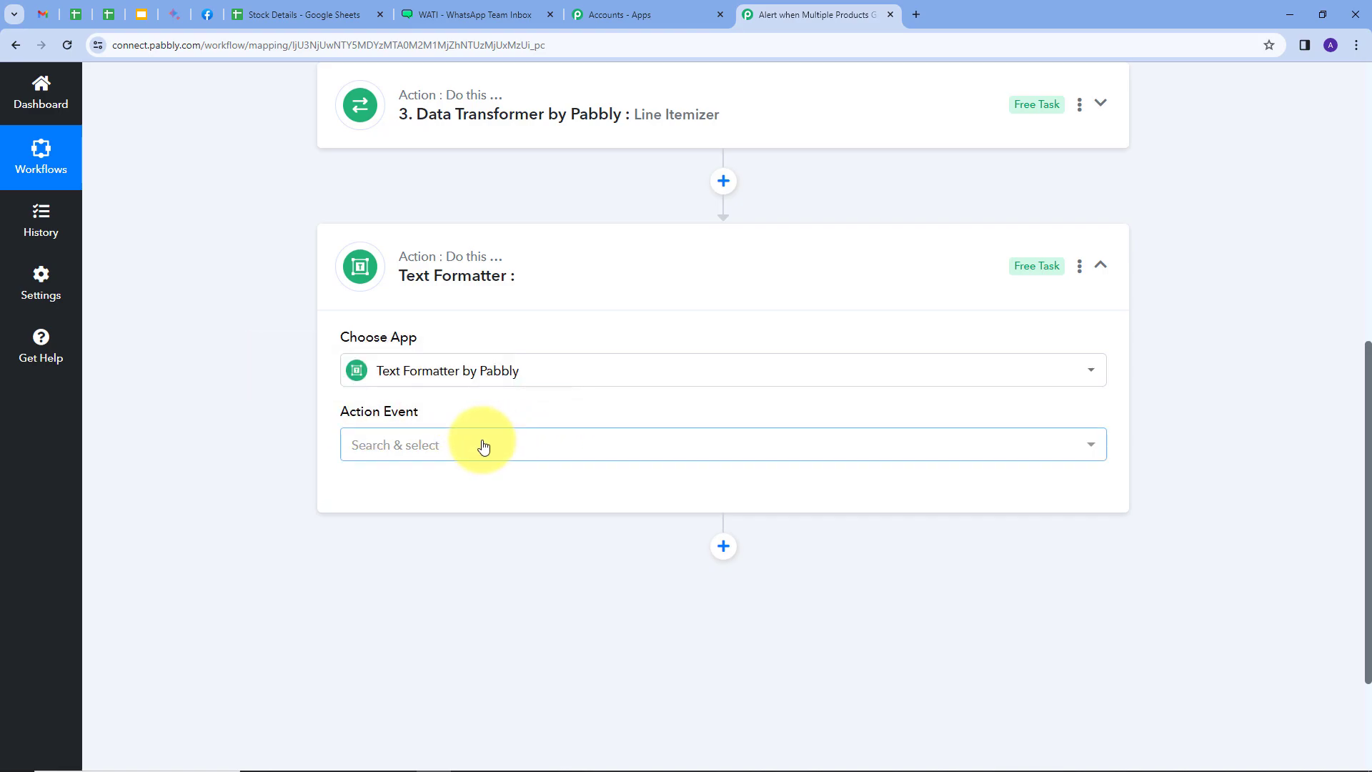
{"action": "left_click", "coordinate": [627, 432]}
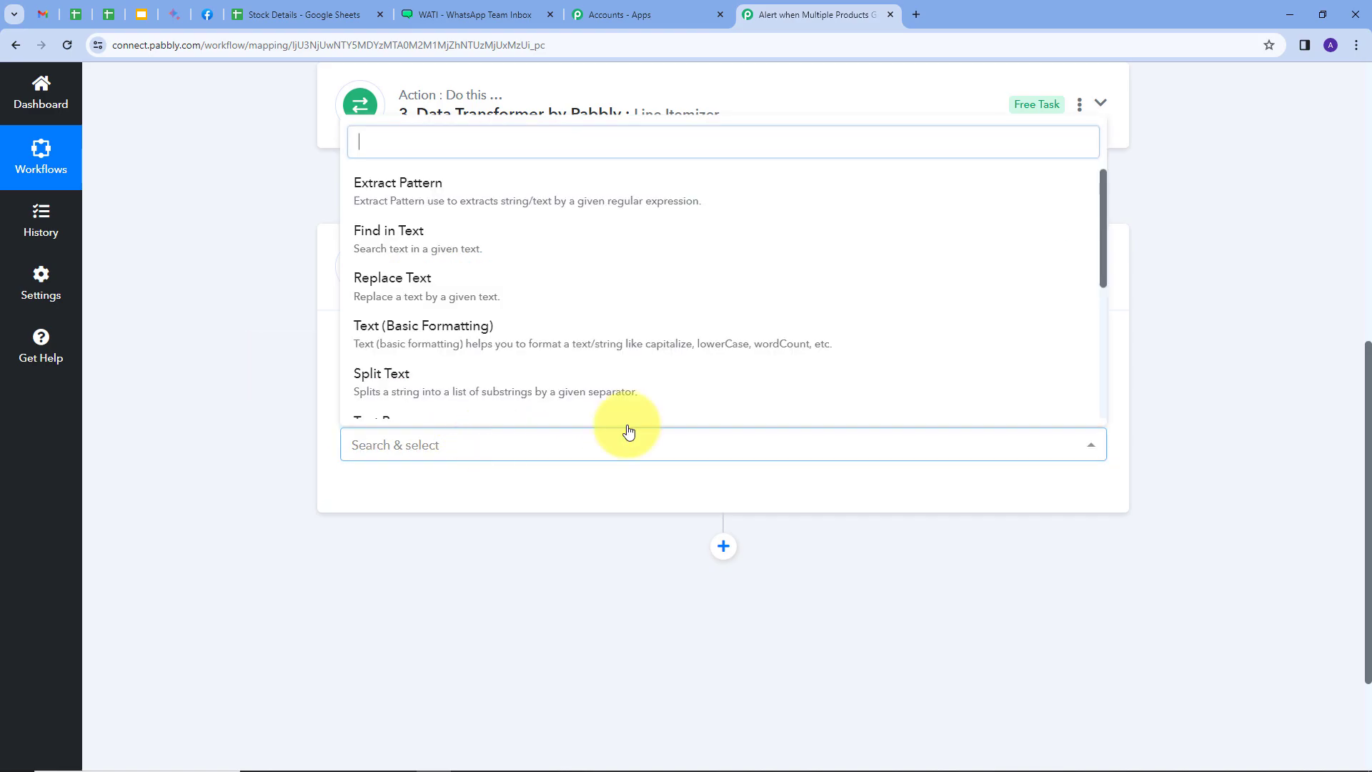
{"action": "left_click", "coordinate": [412, 300]}
{"action": "left_click", "coordinate": [390, 498]}
Map the Line Itemizer's RowValue Product to the Text field of the Replace Text action
{"action": "scroll", "coordinate": [357, 471], "scroll_direction": "down", "scroll_amount": 1}
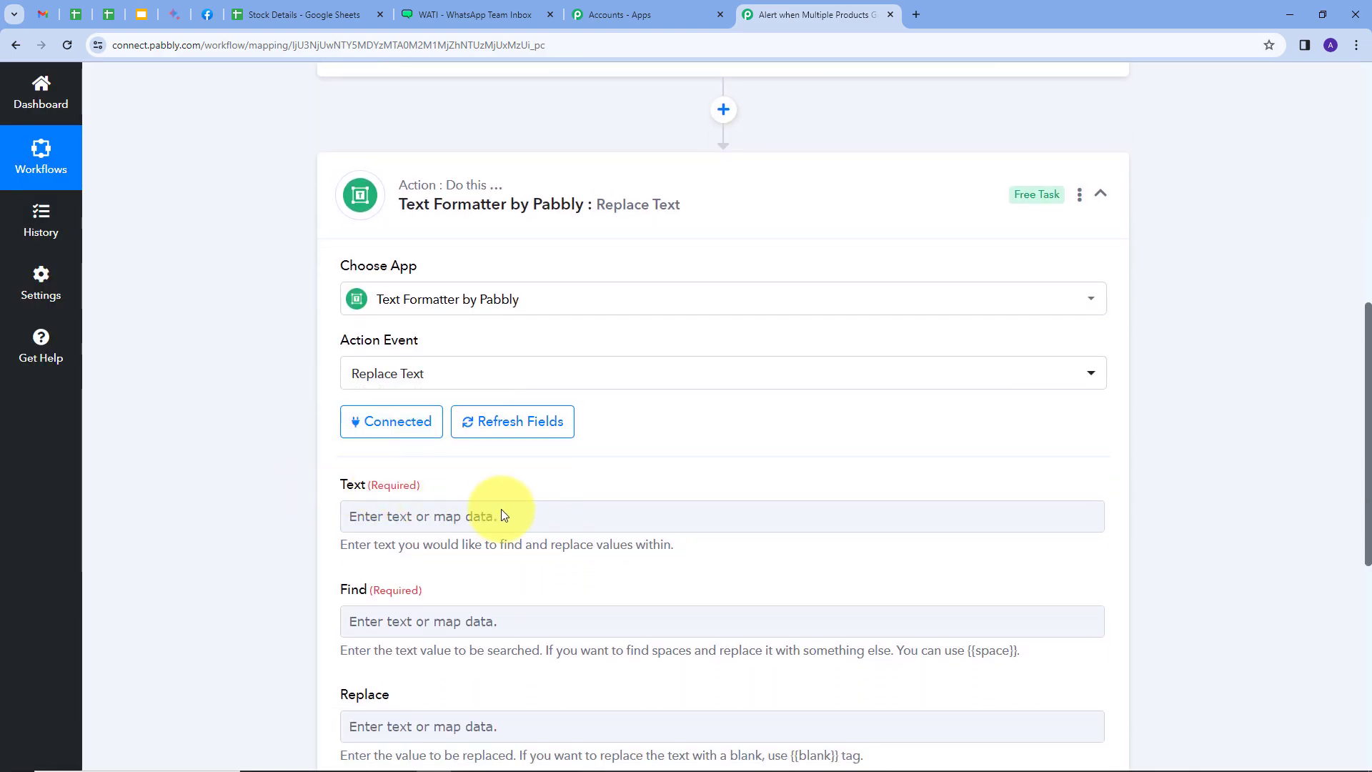
{"action": "left_click", "coordinate": [435, 515]}
{"action": "scroll", "coordinate": [685, 636], "scroll_direction": "down", "scroll_amount": 2}
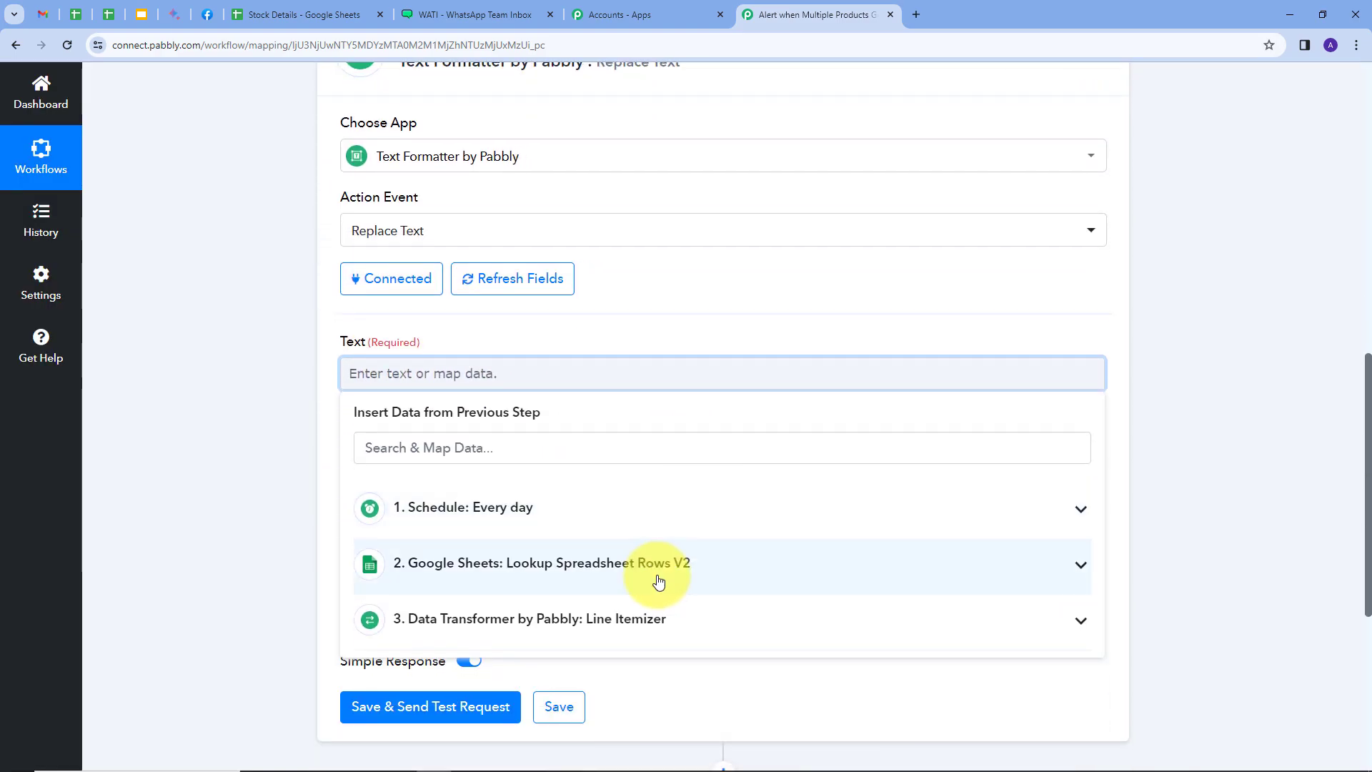
{"action": "left_click", "coordinate": [586, 616]}
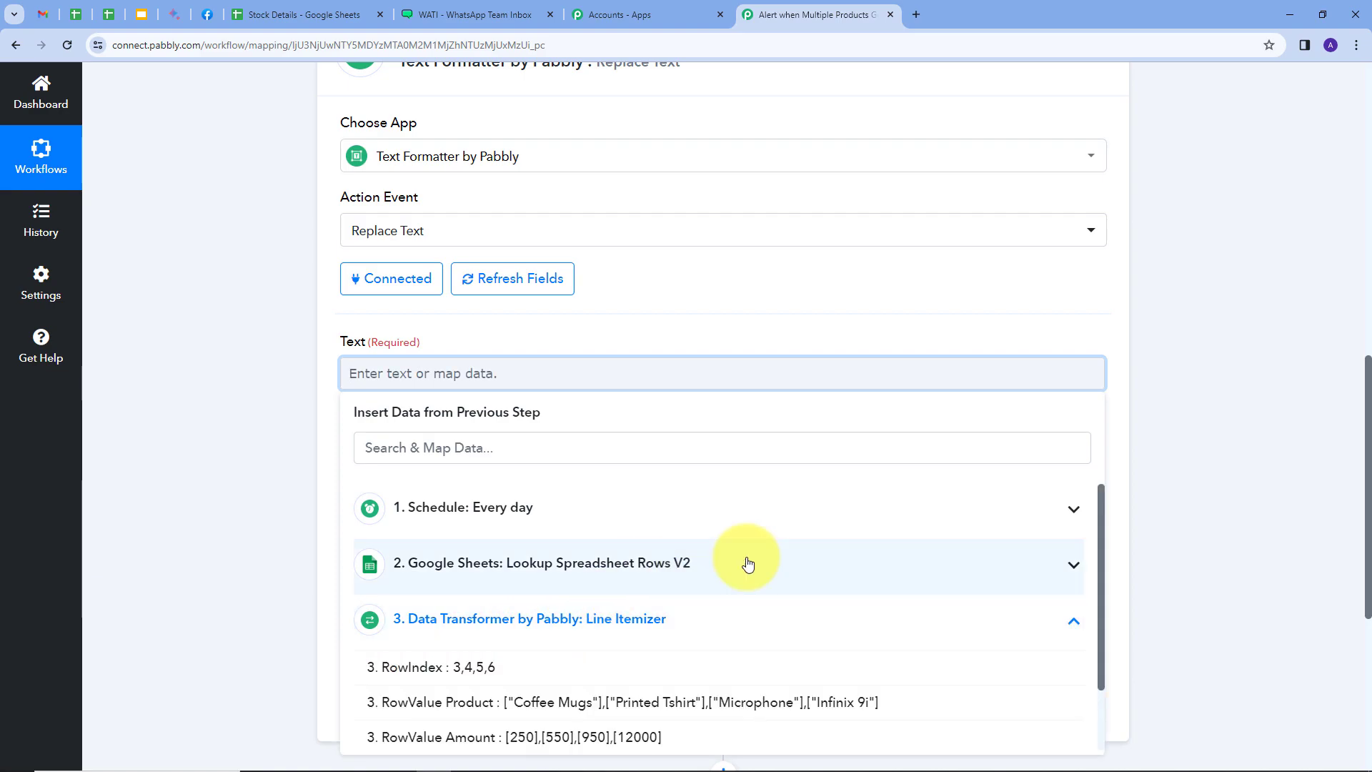
{"action": "left_click", "coordinate": [532, 710]}
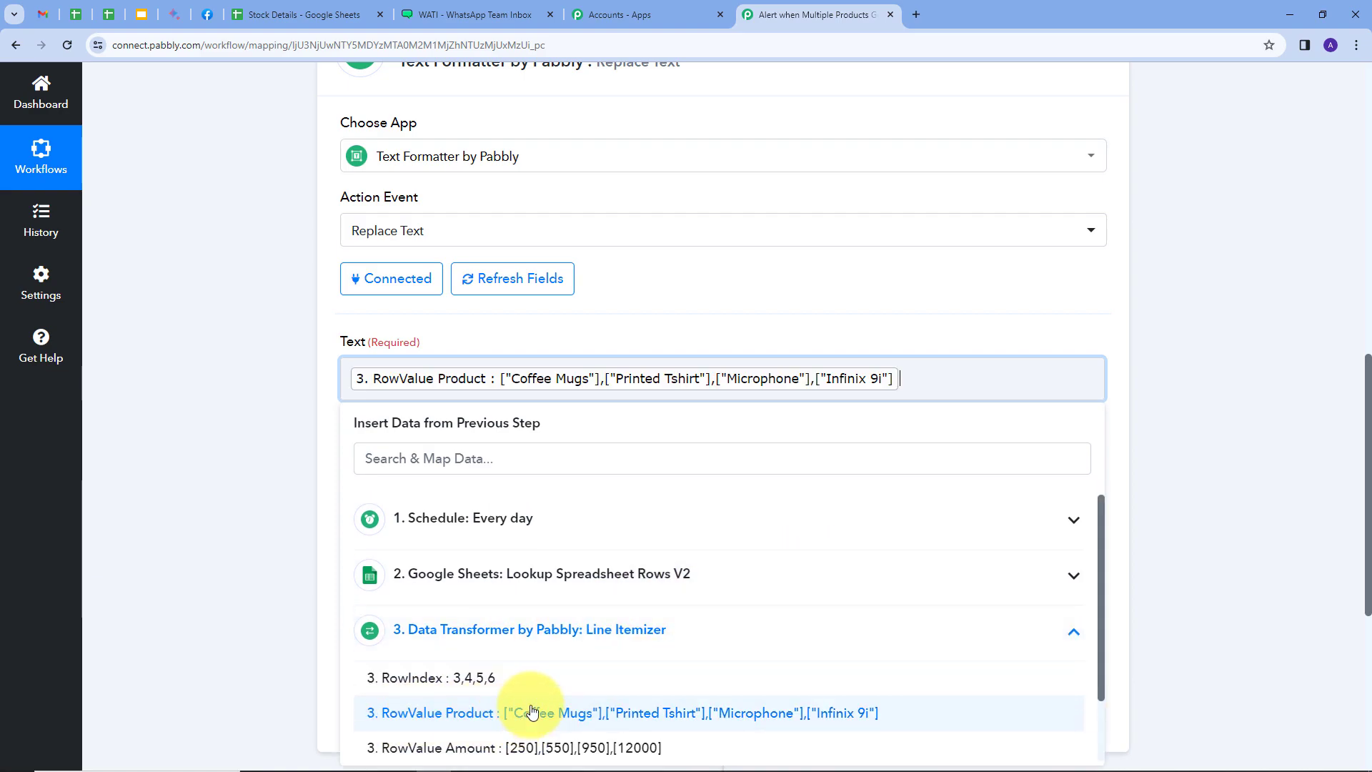
{"action": "left_click", "coordinate": [715, 314]}
{"action": "scroll", "coordinate": [351, 389], "scroll_direction": "down", "scroll_amount": 1}
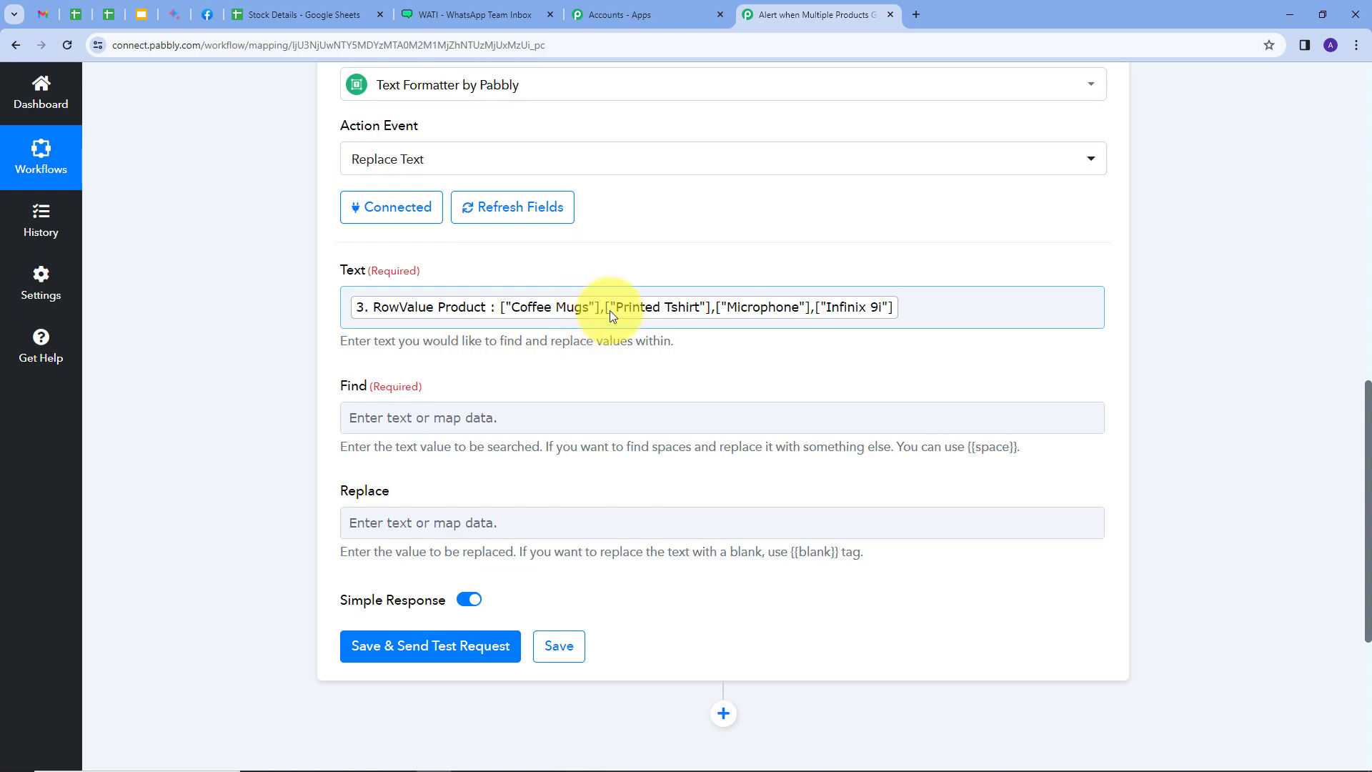
Set Find to "],[" and Replace to {{space}}{{space}}, save with a test request, and enlarge the returned result value
{"action": "left_click", "coordinate": [367, 413]}
{"action": "type", "text": "\"],[\""}
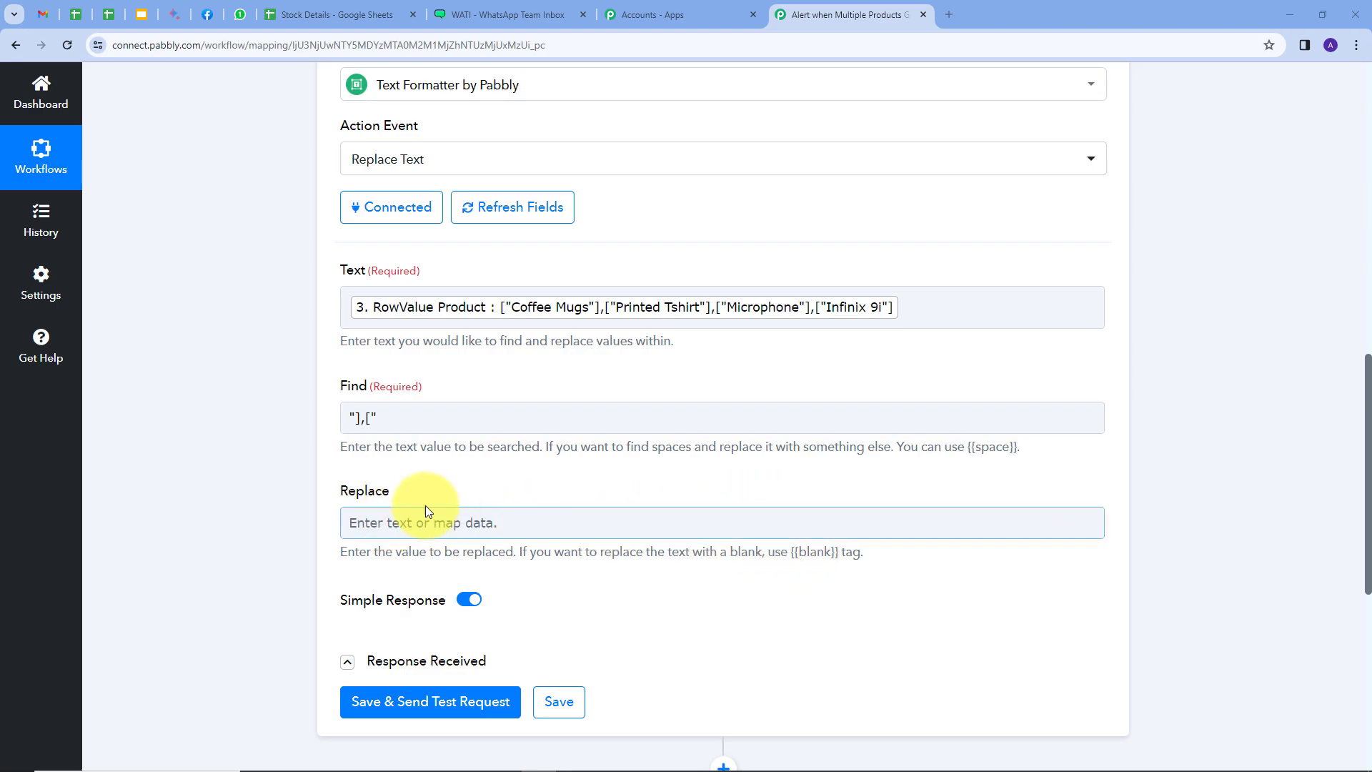
{"action": "left_click", "coordinate": [388, 522]}
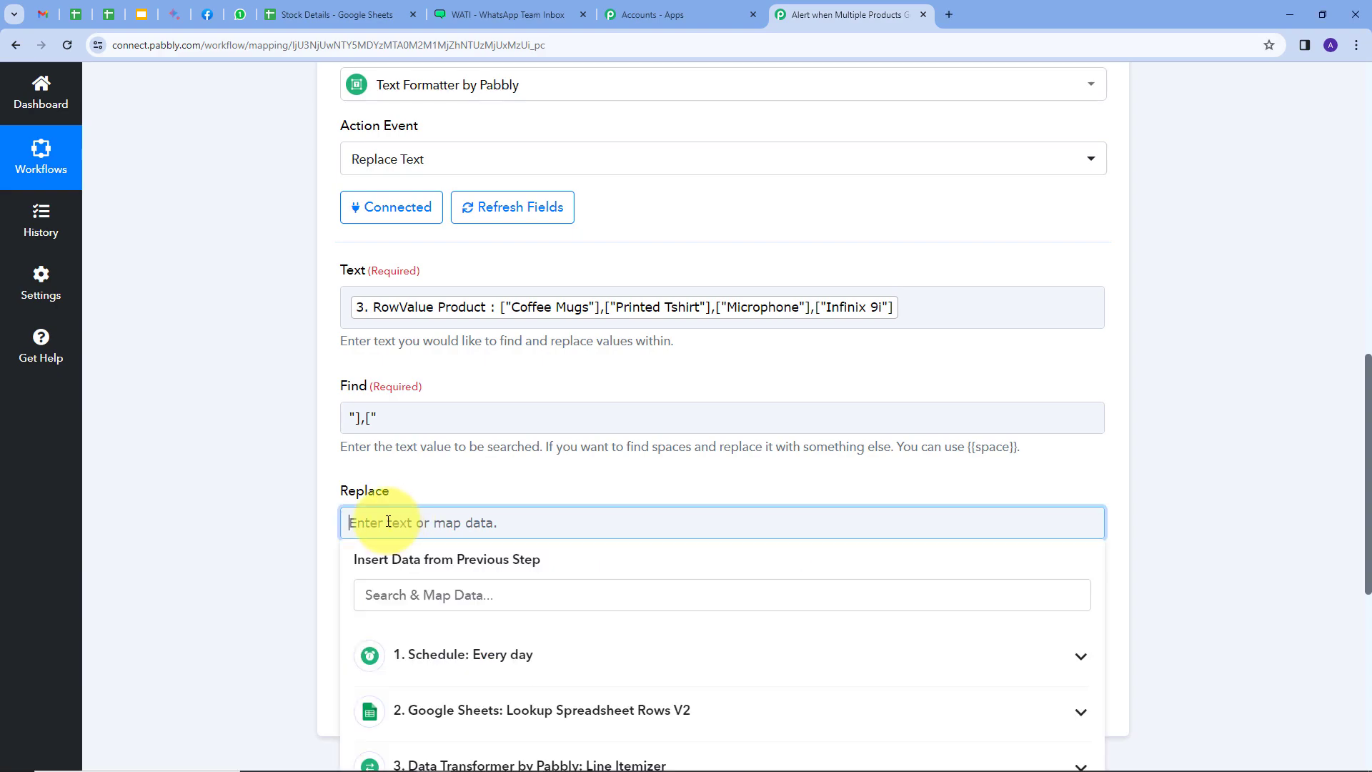
{"action": "type", "text": "{{space}}"}
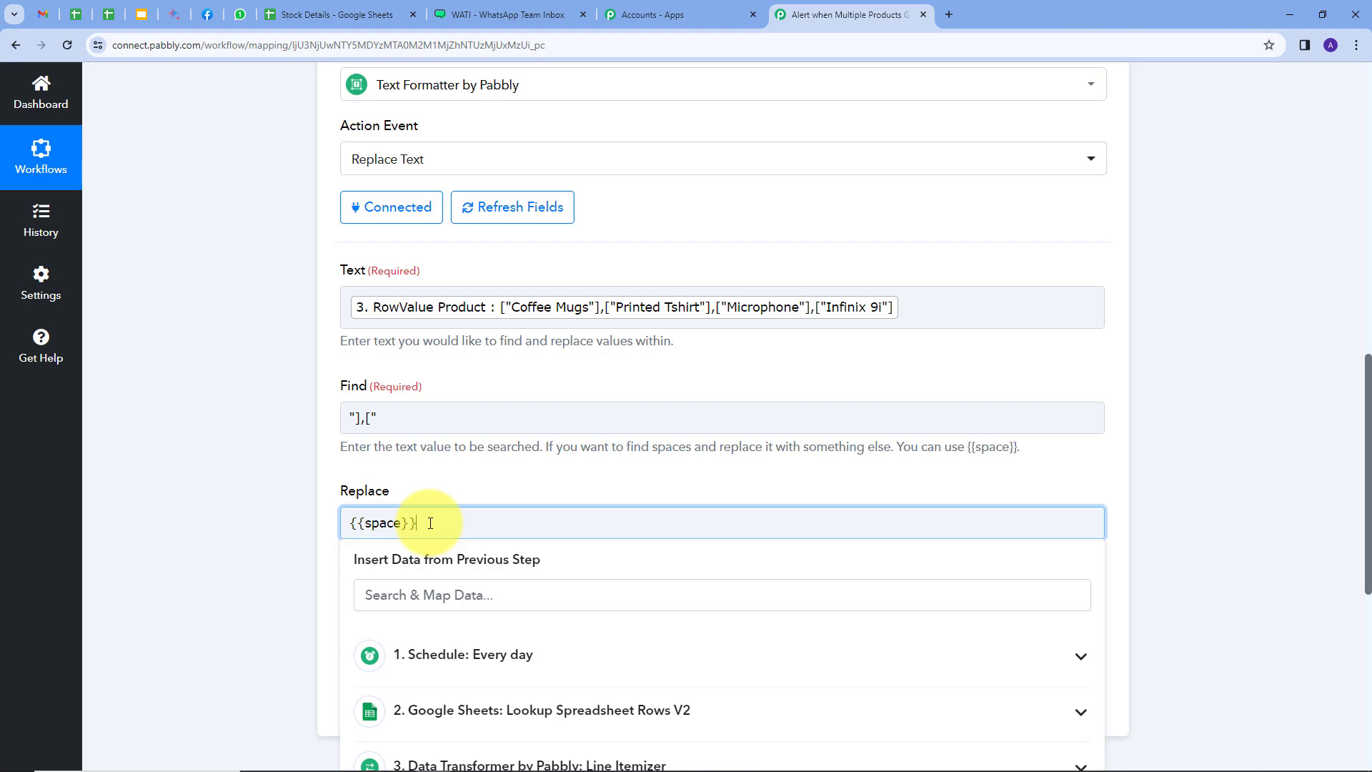
{"action": "type", "text": "{{space}}"}
{"action": "left_click", "coordinate": [357, 500]}
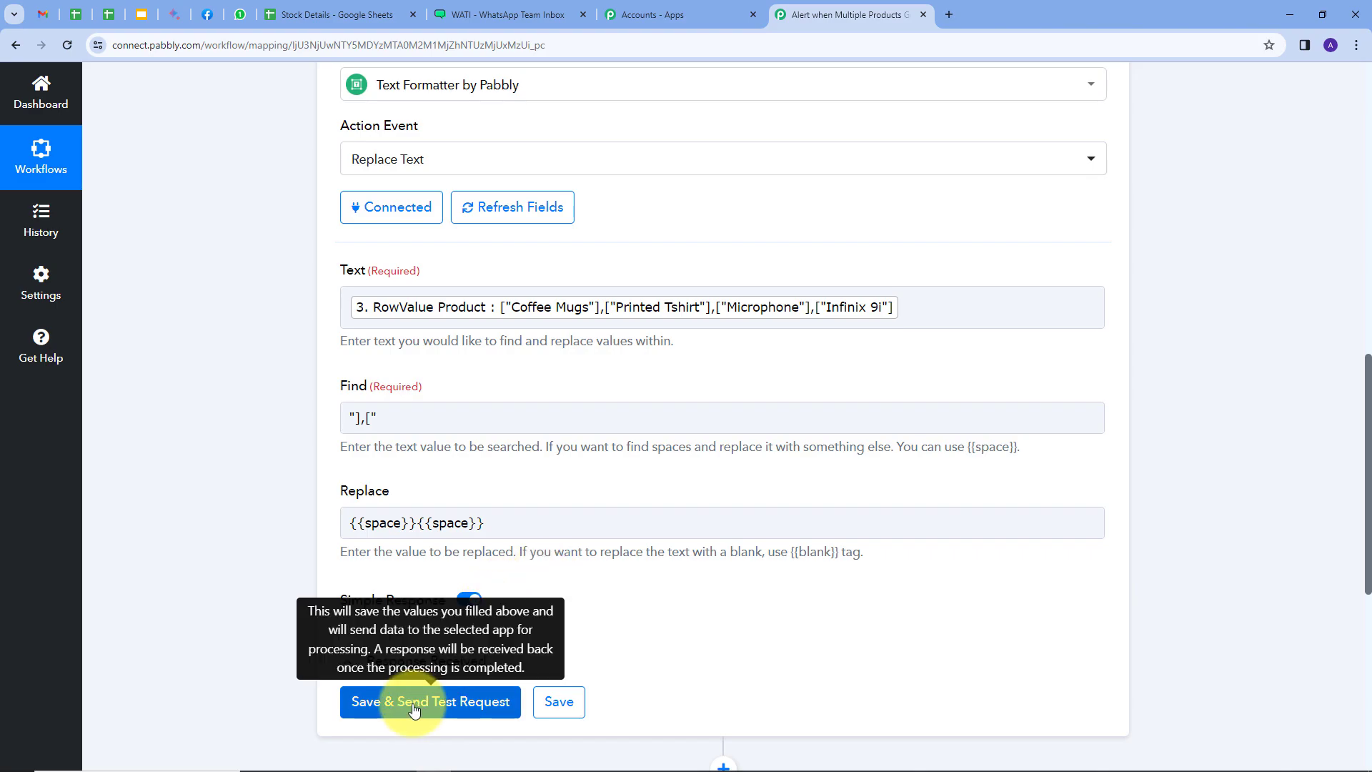
{"action": "left_click", "coordinate": [414, 707]}
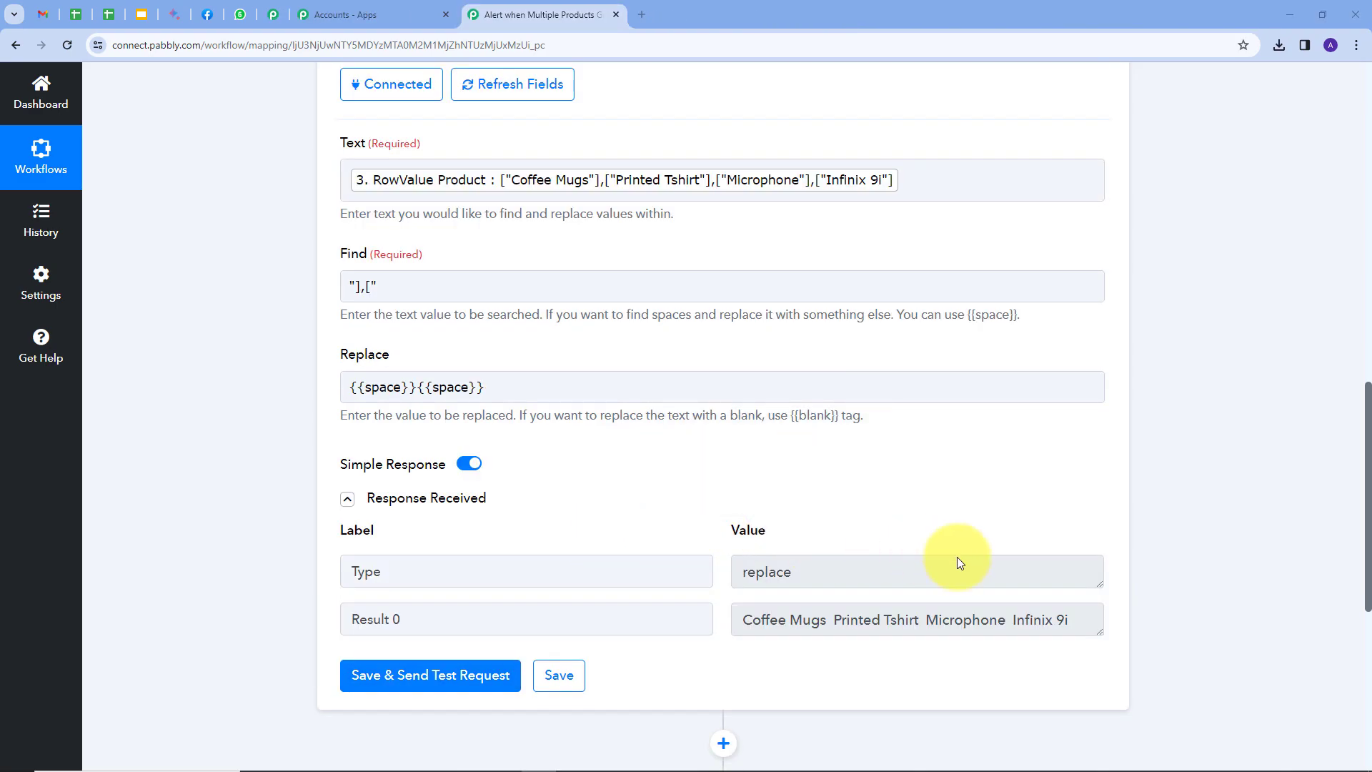
{"action": "left_click_drag", "start_coordinate": [1100, 633], "coordinate": [1101, 736]}
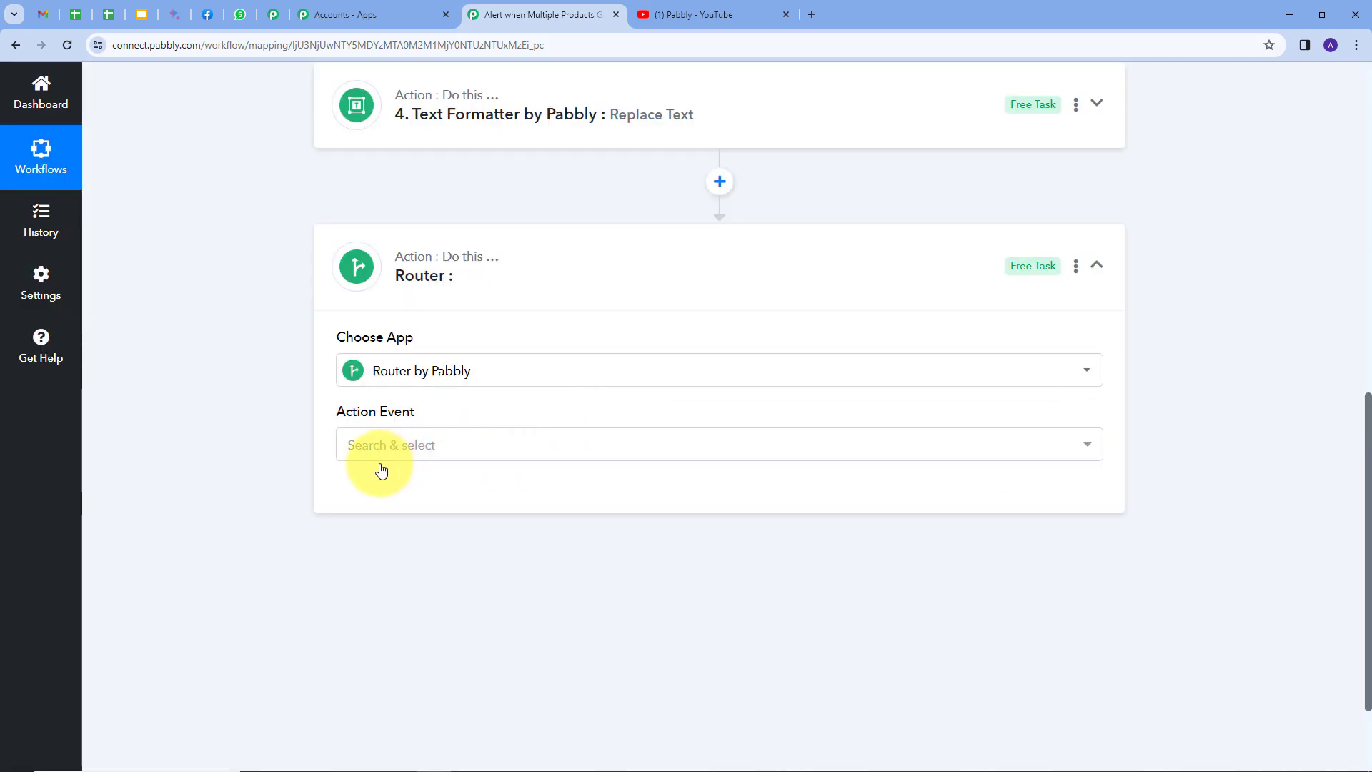
Choose the Conditionally Run event for the Router by Pabbly action and connect it
{"action": "left_click", "coordinate": [535, 444]}
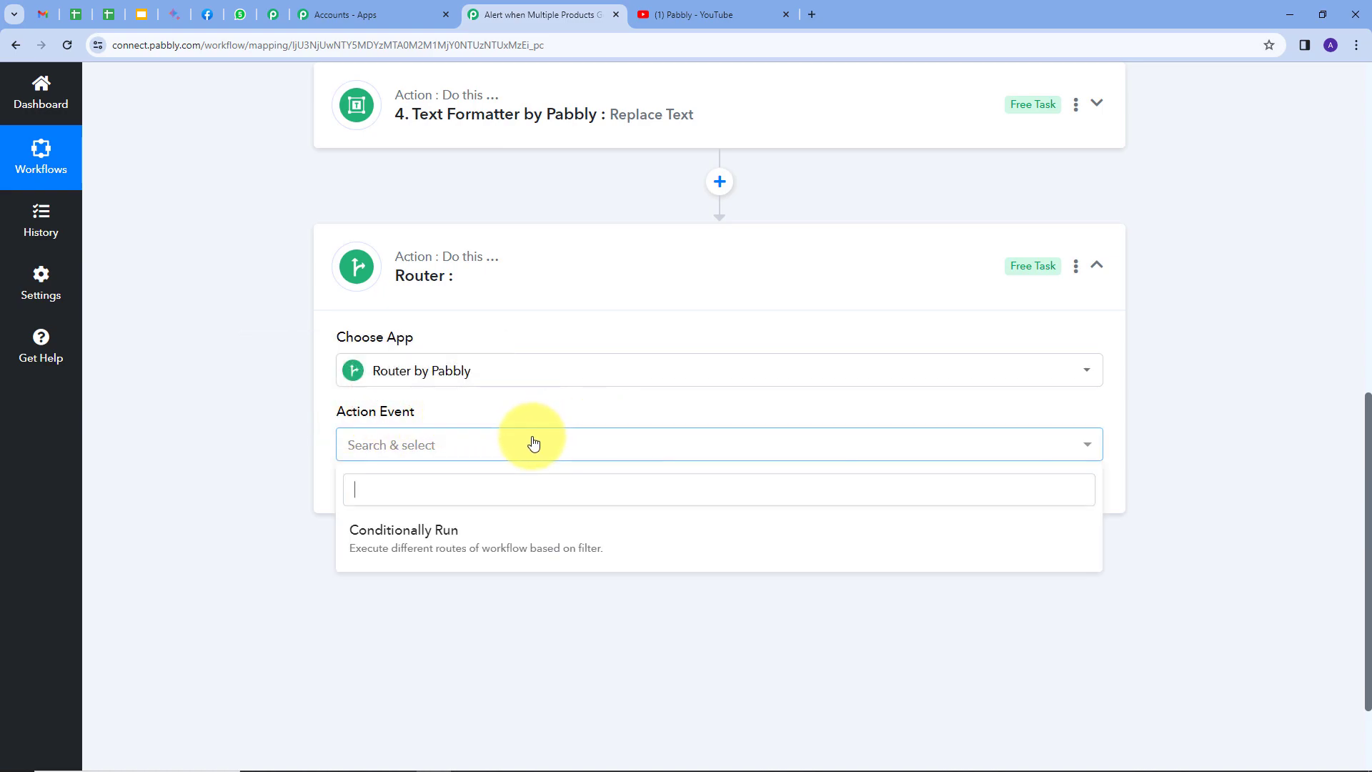
{"action": "left_click", "coordinate": [408, 548]}
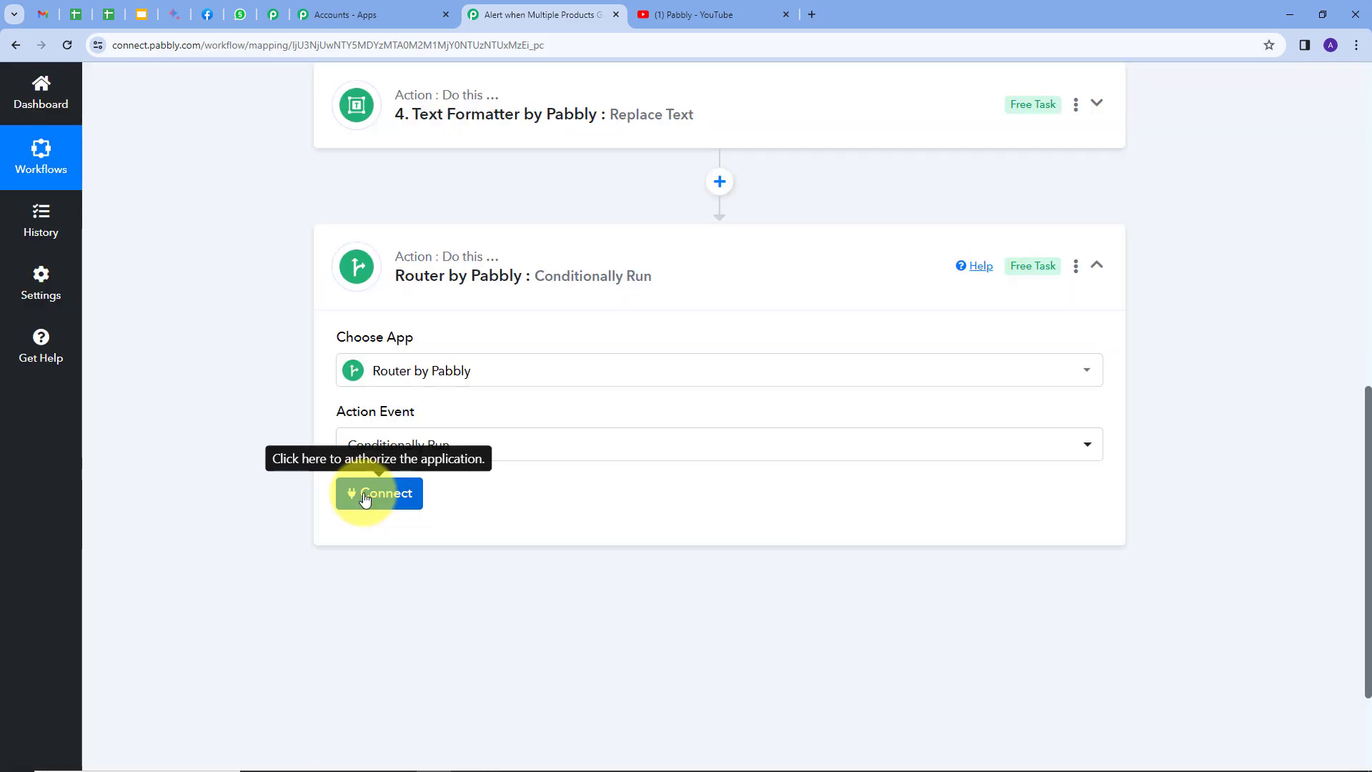
{"action": "left_click", "coordinate": [379, 498]}
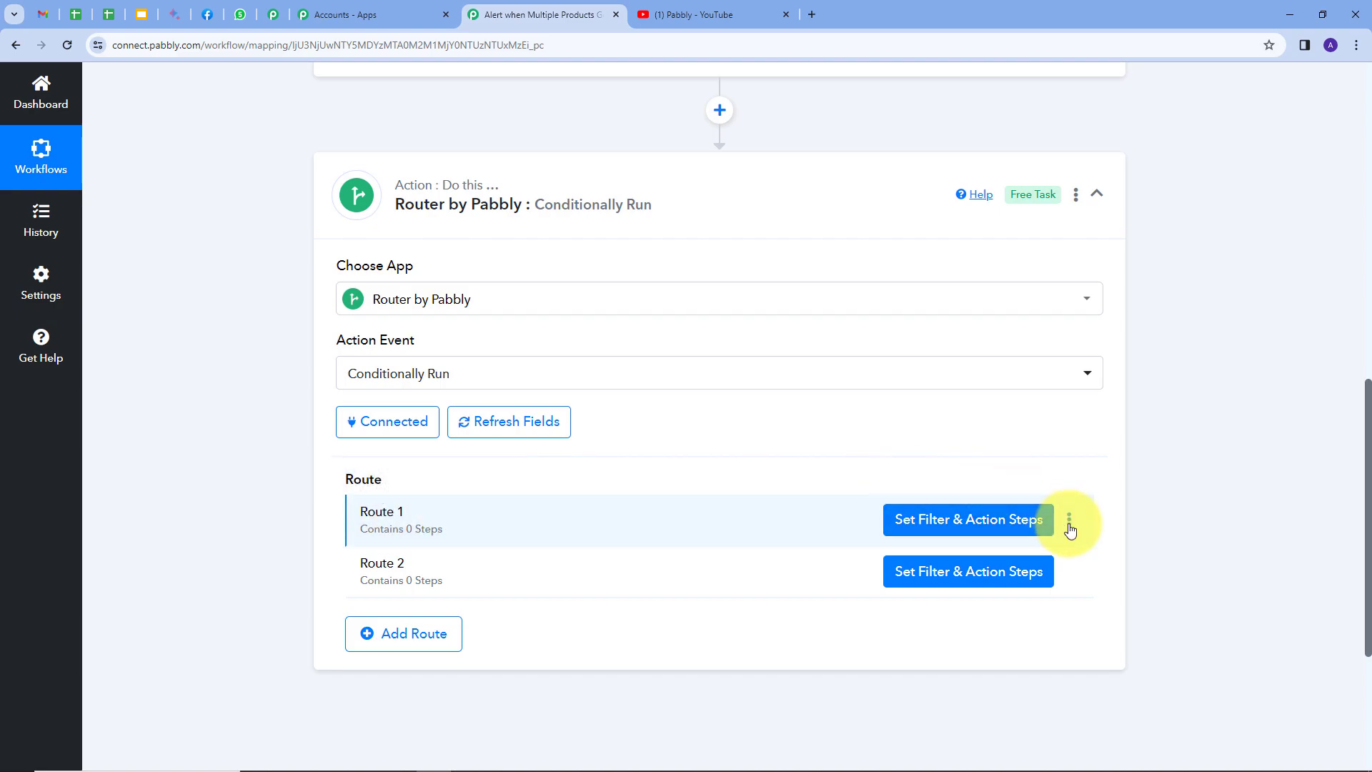
Rename the router's first route to "Multiple products"
{"action": "left_click", "coordinate": [1070, 522]}
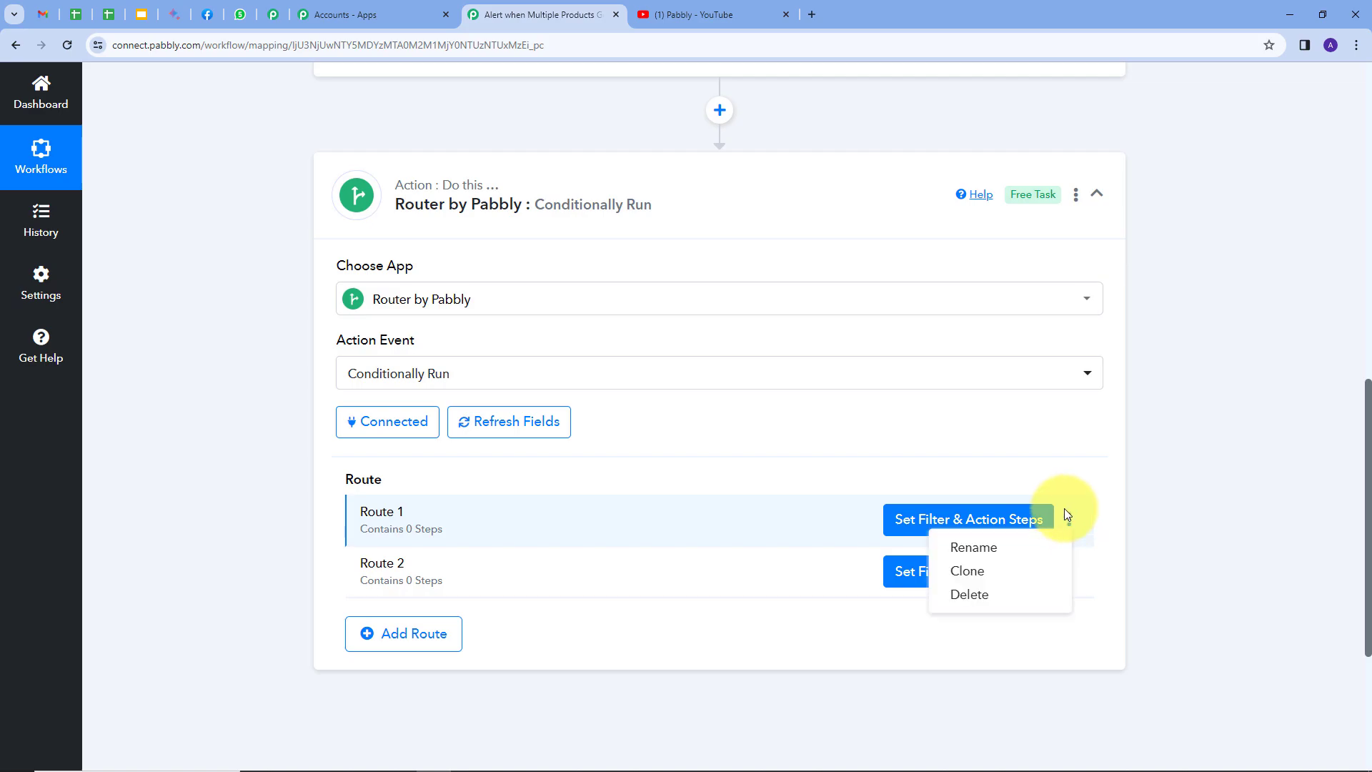
{"action": "left_click", "coordinate": [976, 547]}
{"action": "left_click_drag", "start_coordinate": [540, 427], "coordinate": [424, 443]}
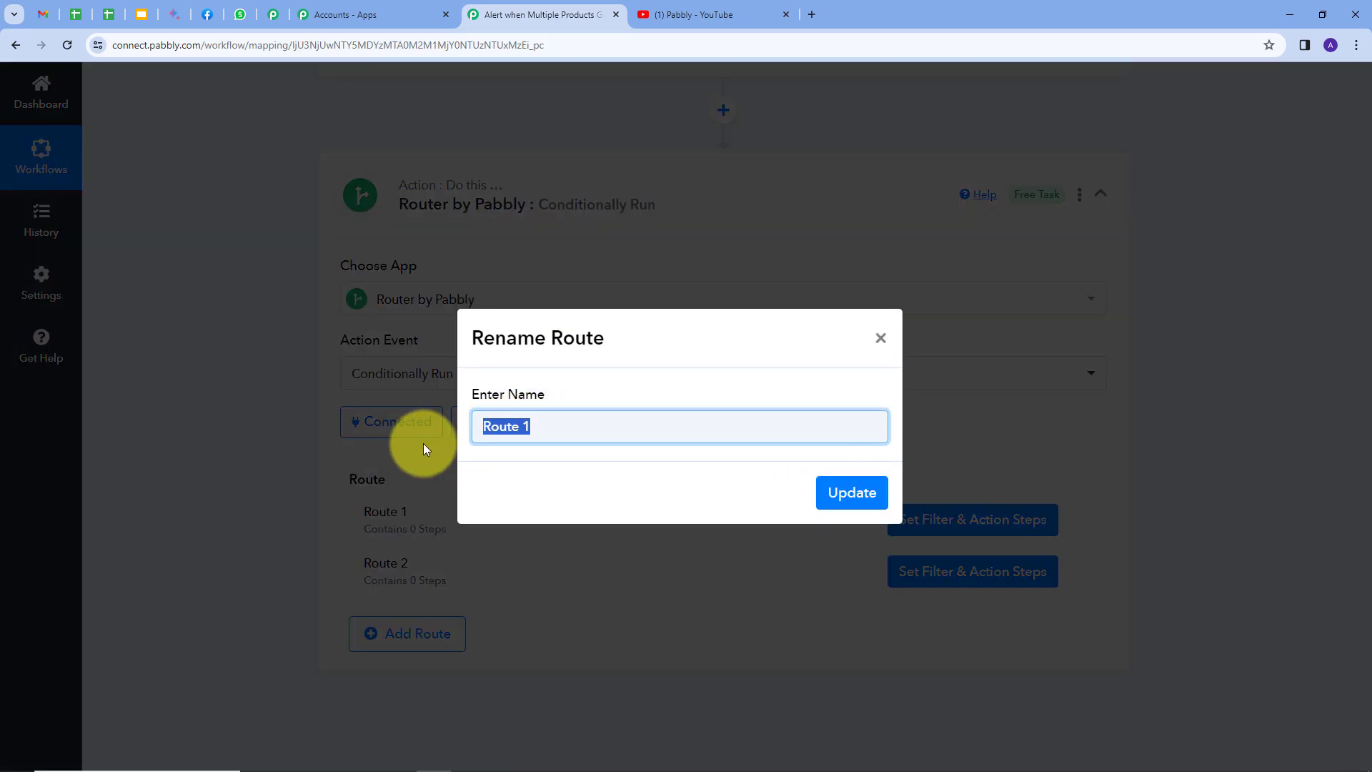
{"action": "key", "text": "BackSpace"}
{"action": "type", "text": "Multiple products"}
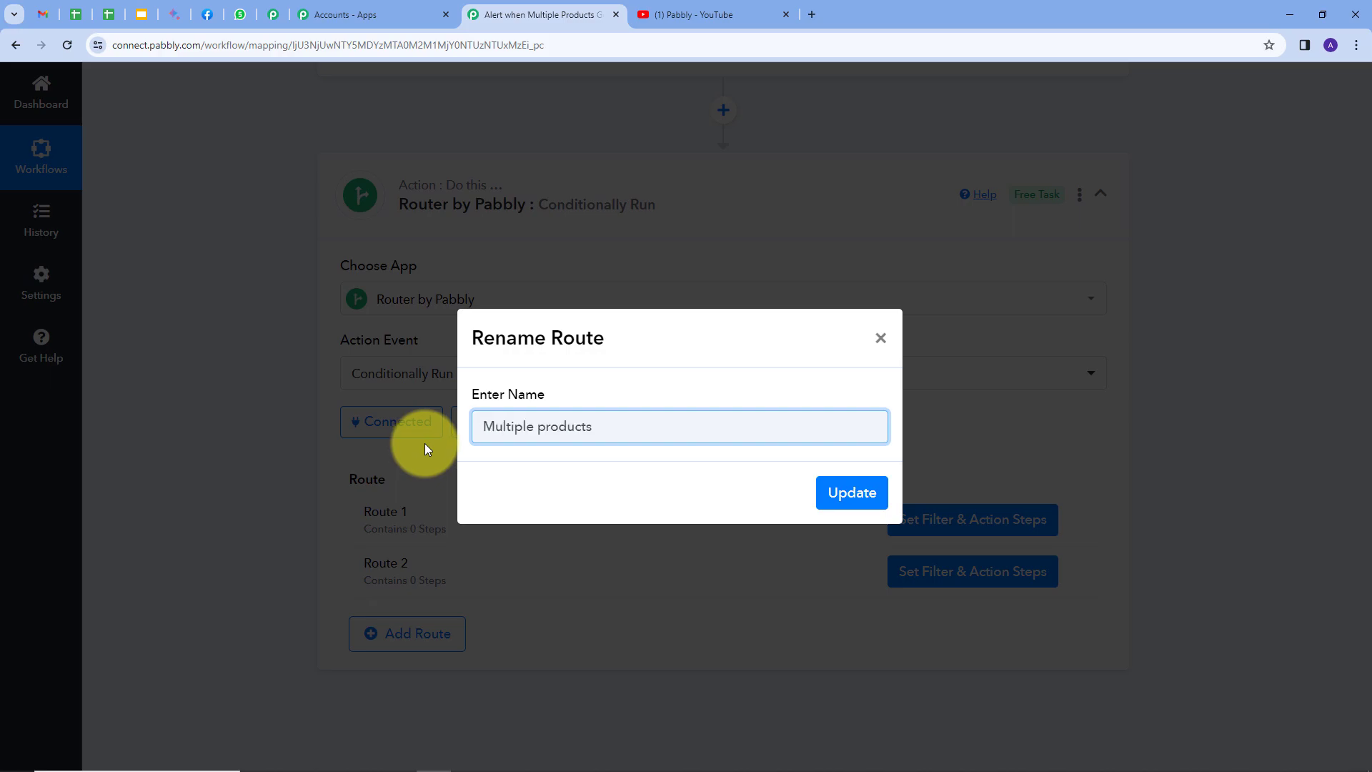
{"action": "left_click", "coordinate": [829, 492]}
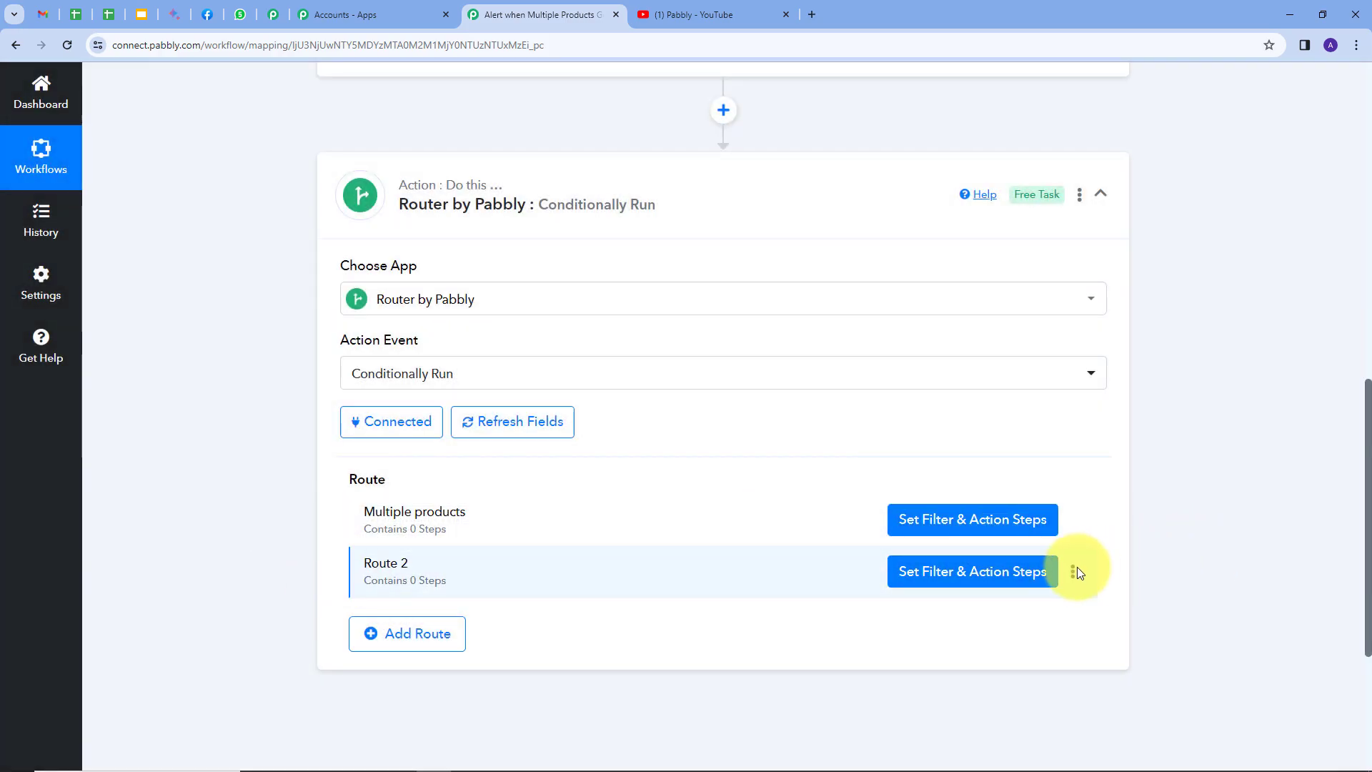
Rename the router's second route to "Single product"
{"action": "left_click", "coordinate": [1074, 572]}
{"action": "left_click_drag", "start_coordinate": [569, 422], "coordinate": [439, 440]}
{"action": "key", "text": "BackSpace"}
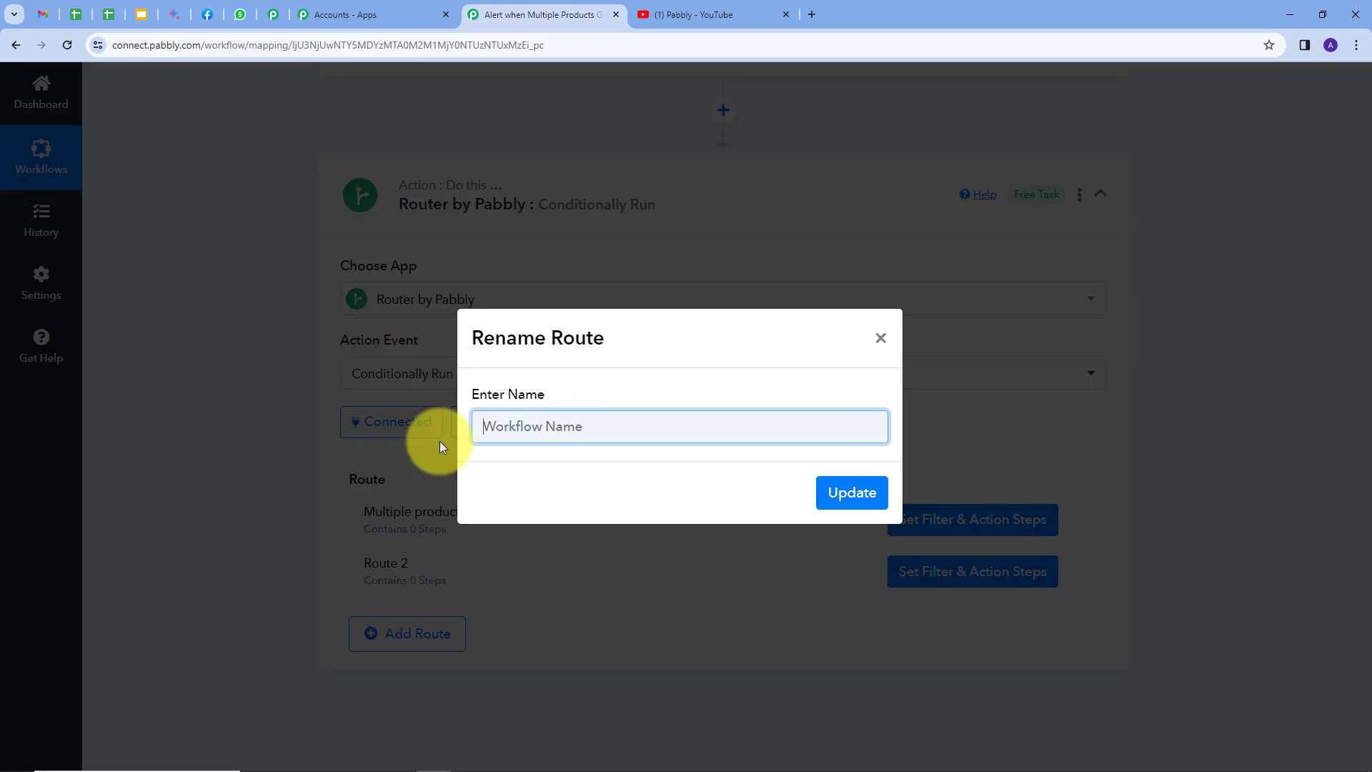
{"action": "type", "text": "Single product"}
{"action": "left_click", "coordinate": [848, 490]}
Open the filter setup of the multiple-products route and choose the Line Itemizer's RowValue Product as the filter label
{"action": "mouse_move", "coordinate": [355, 486]}
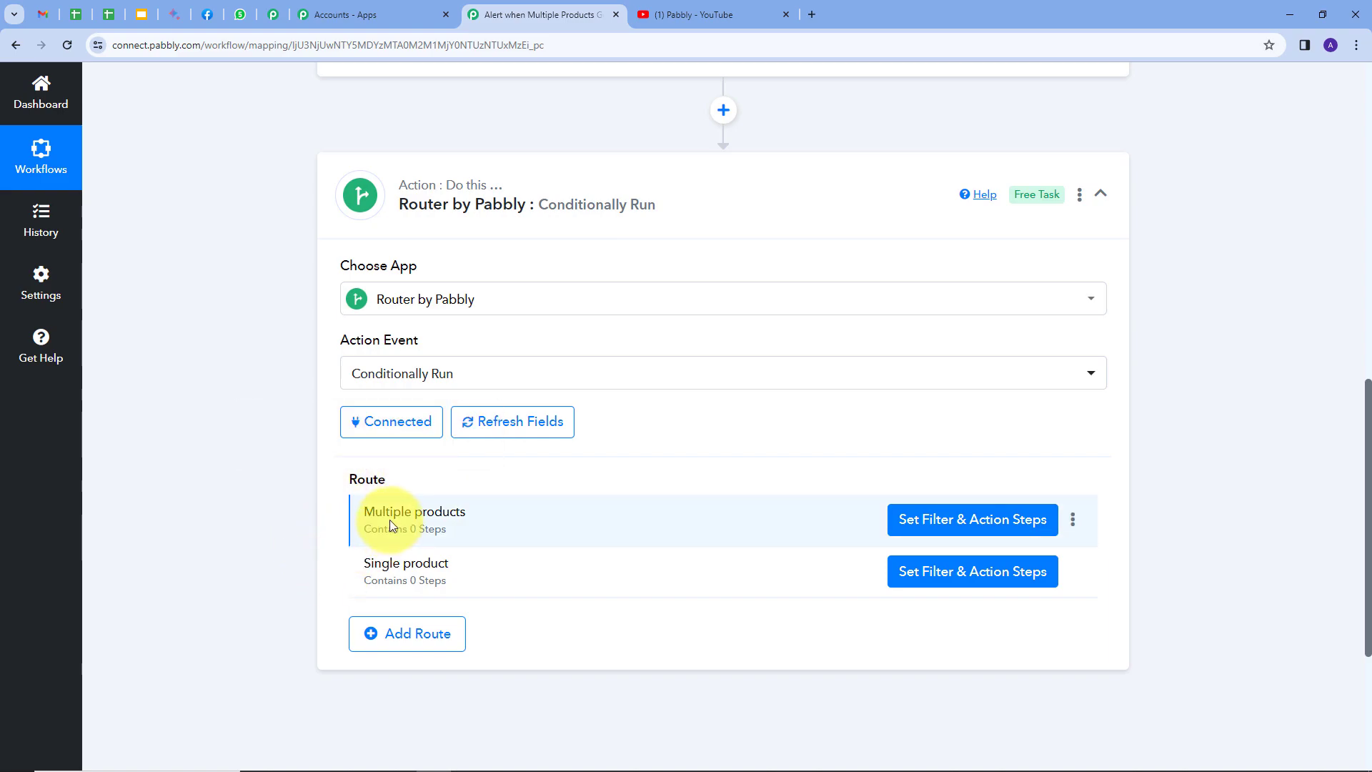
{"action": "left_click", "coordinate": [950, 524]}
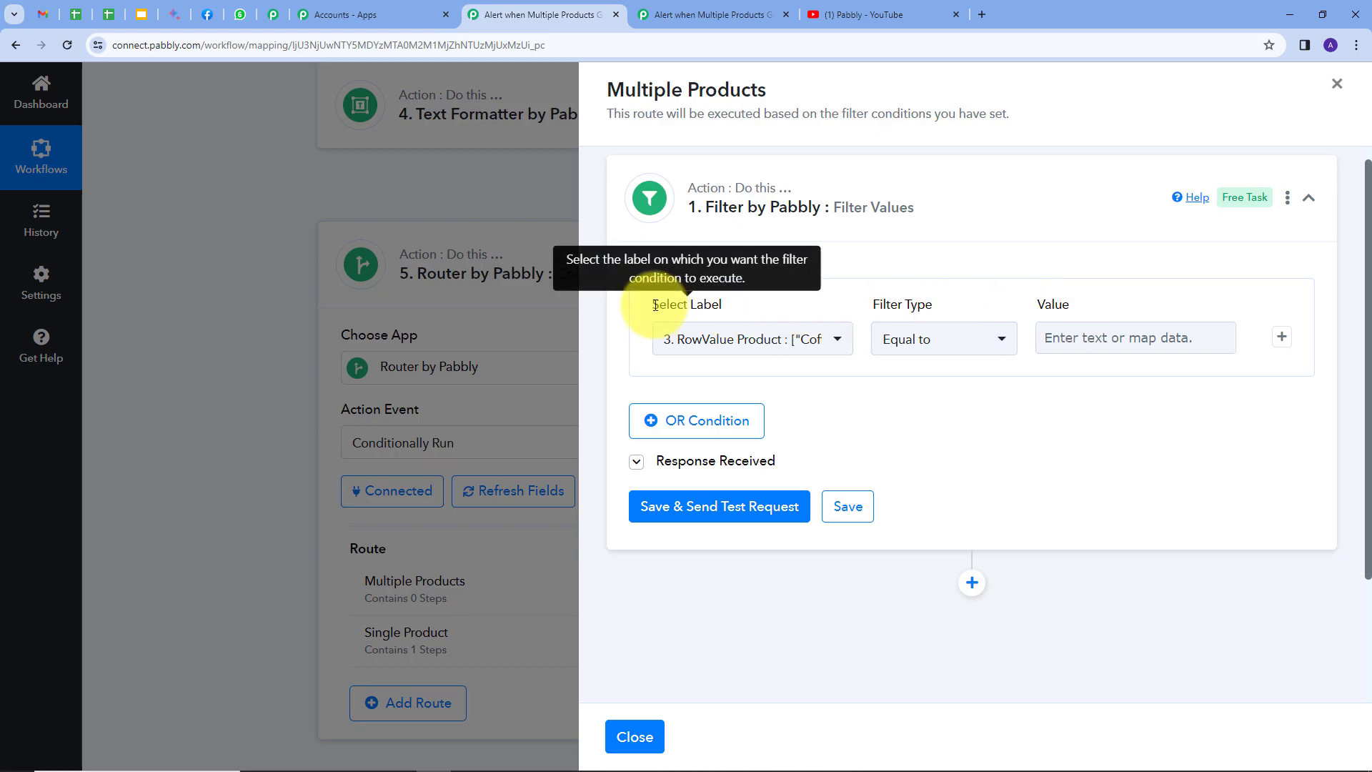
{"action": "left_click", "coordinate": [834, 343]}
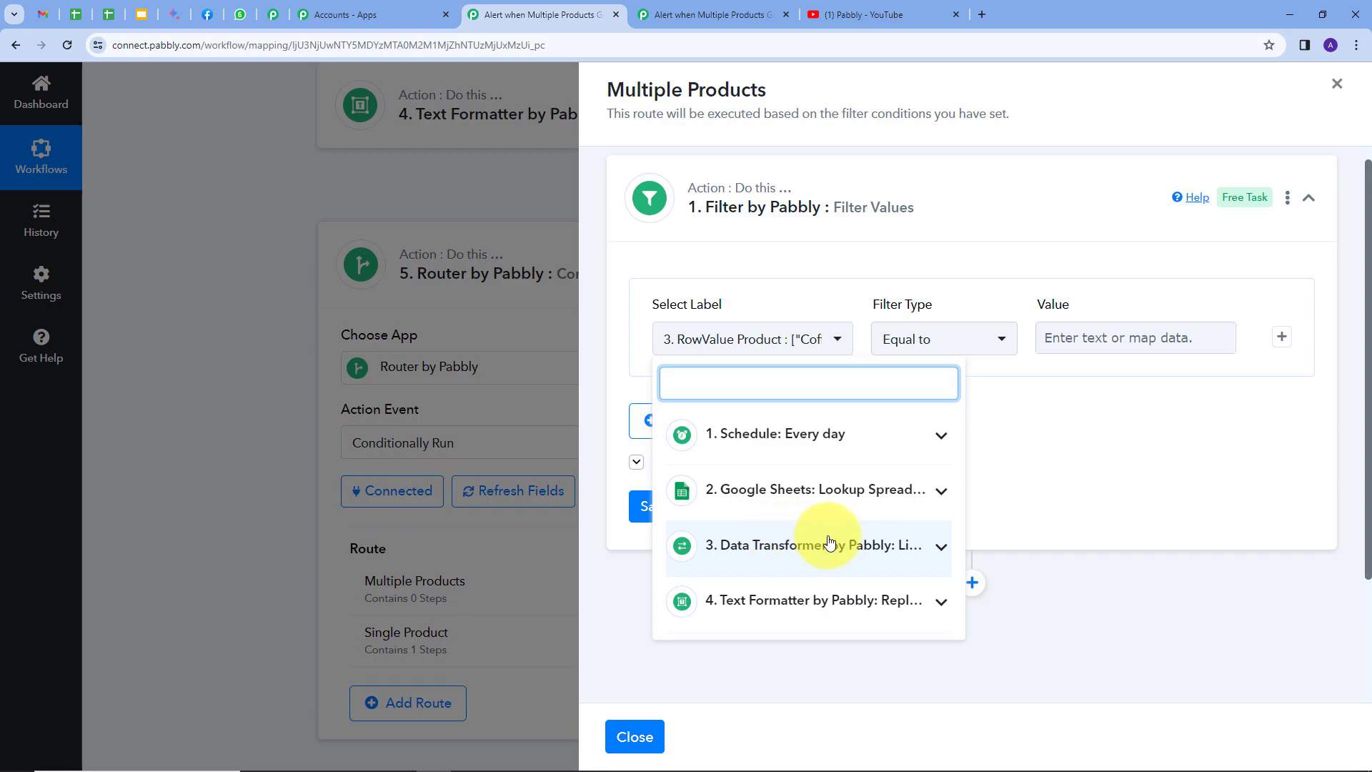
{"action": "left_click", "coordinate": [931, 551]}
{"action": "scroll", "coordinate": [801, 509], "scroll_direction": "down", "scroll_amount": 2}
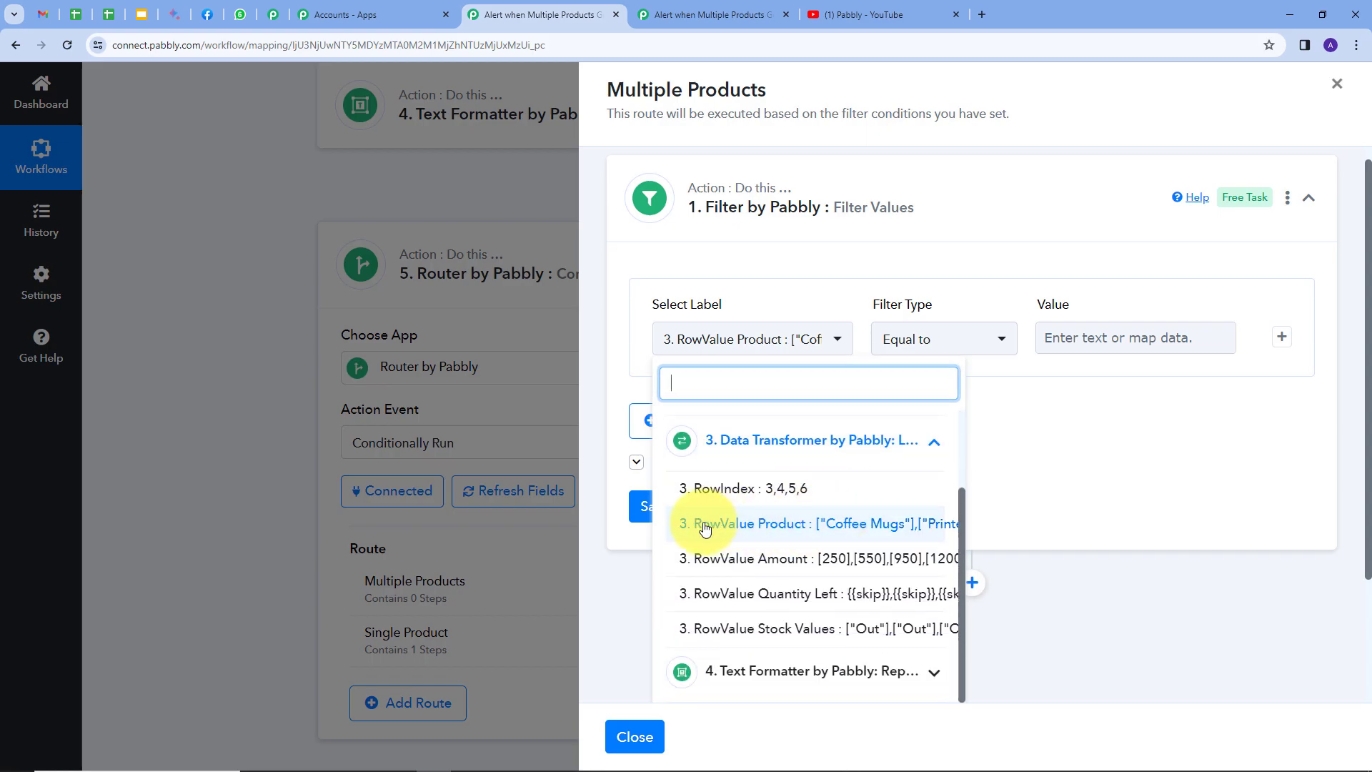
{"action": "left_click", "coordinate": [823, 528]}
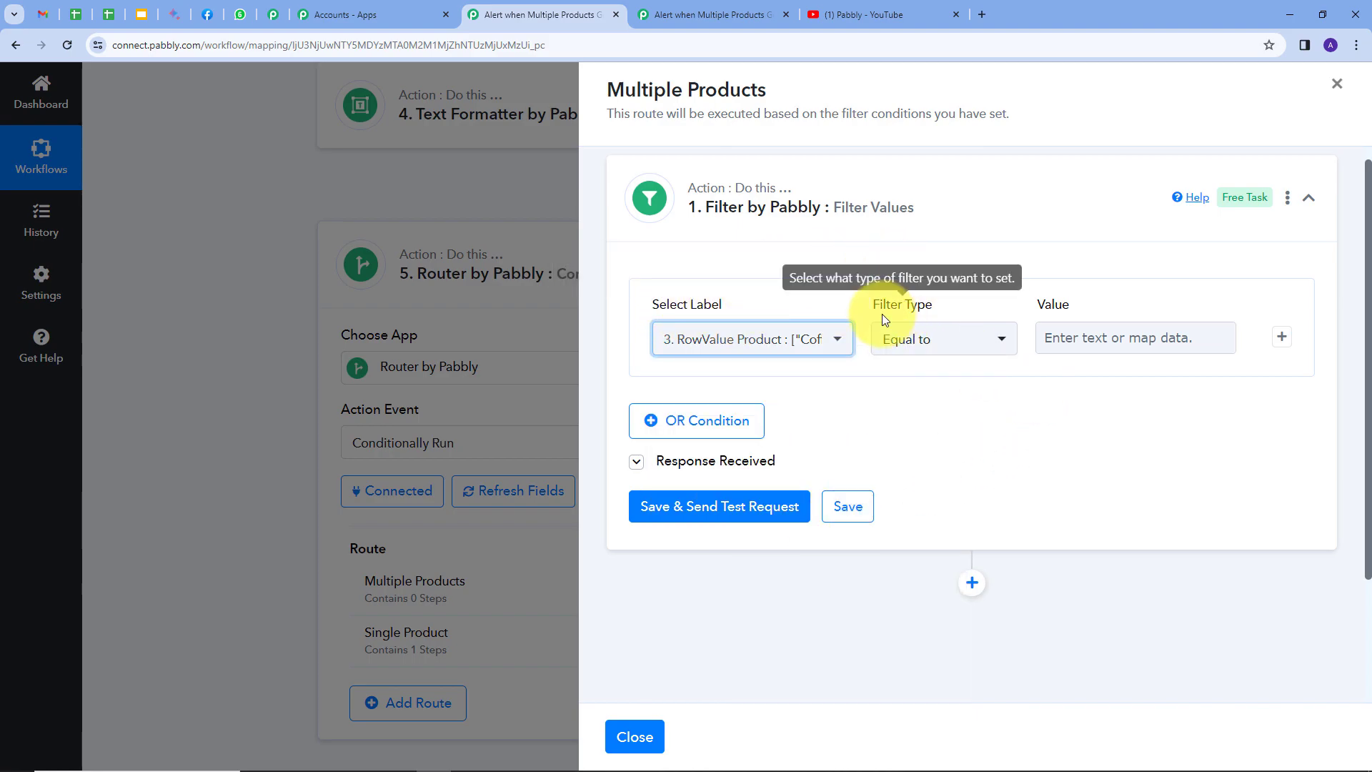
Set the filter type to Contains with the value "],[", and save the filter with a test request
{"action": "left_click", "coordinate": [995, 337]}
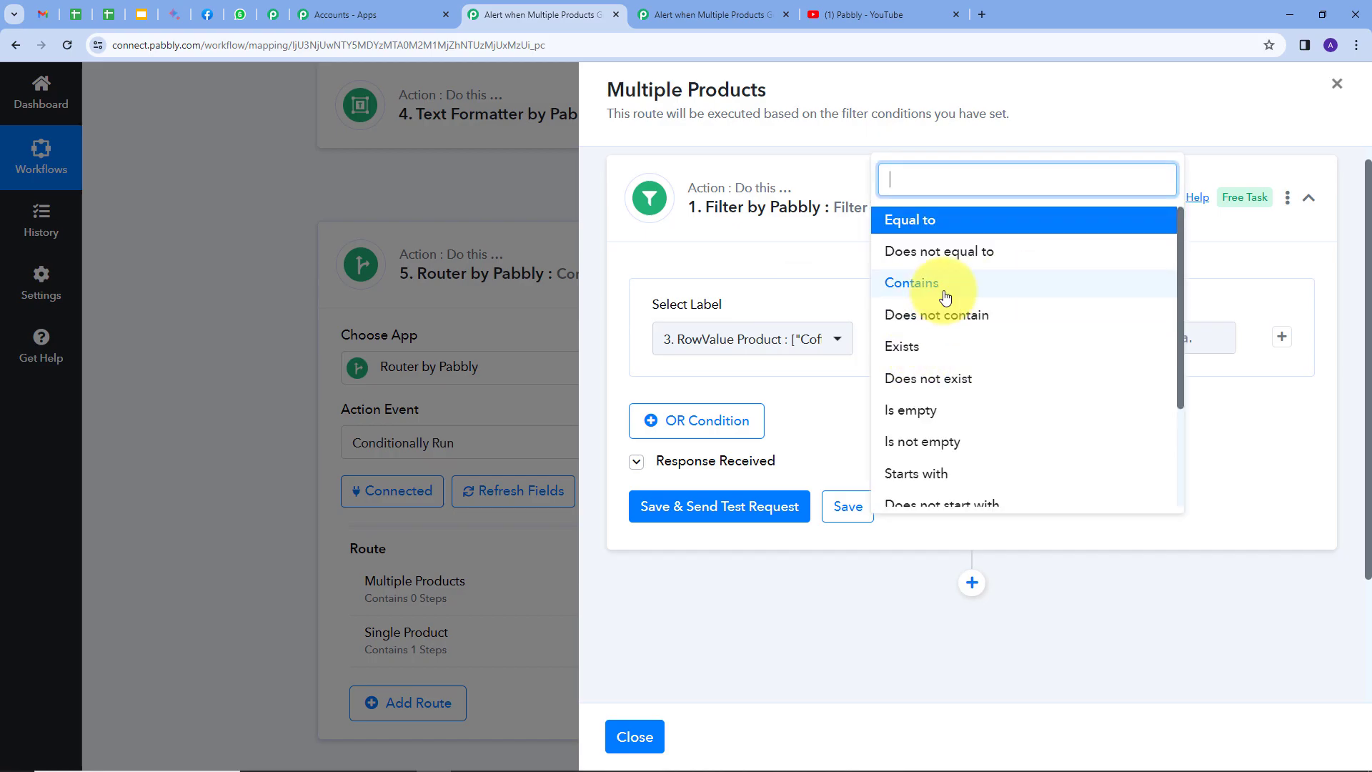
{"action": "left_click", "coordinate": [945, 296]}
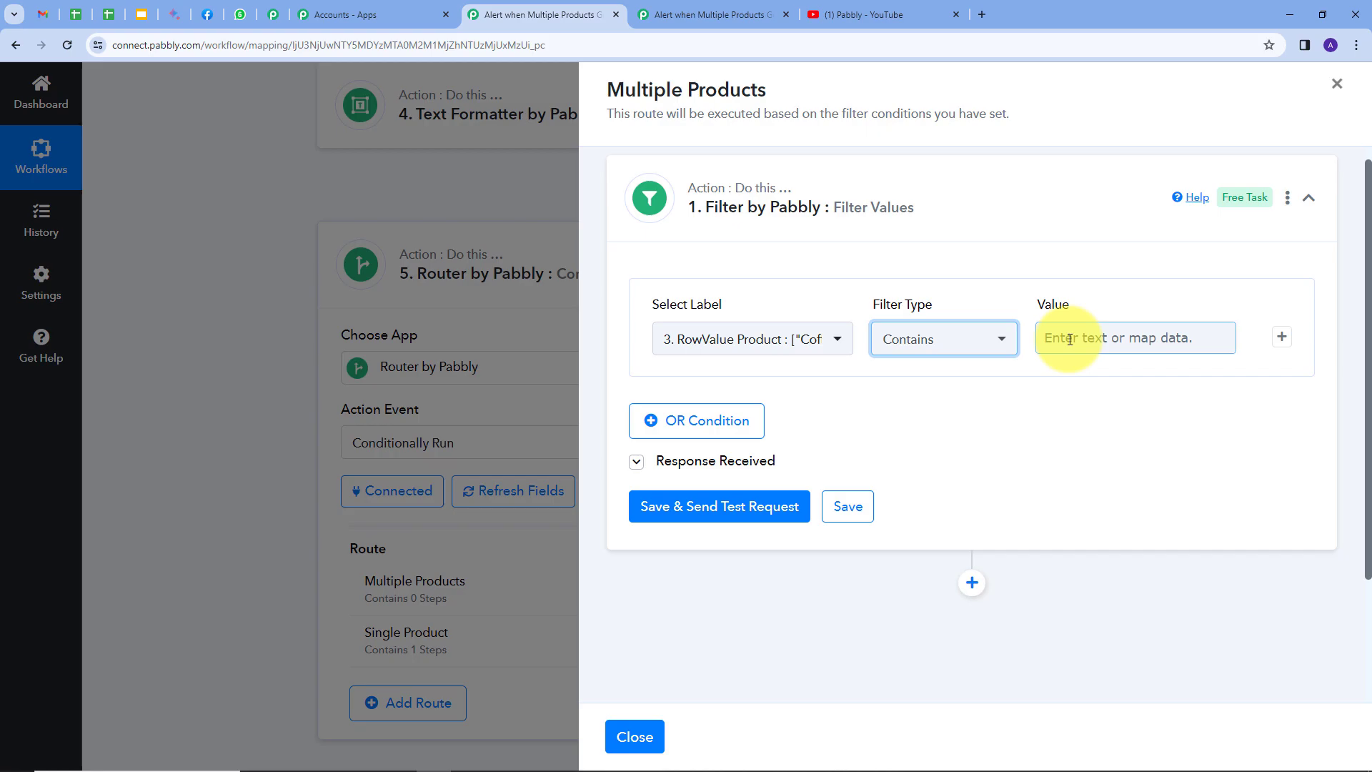
{"action": "left_click", "coordinate": [1069, 340]}
{"action": "type", "text": "\"],[\""}
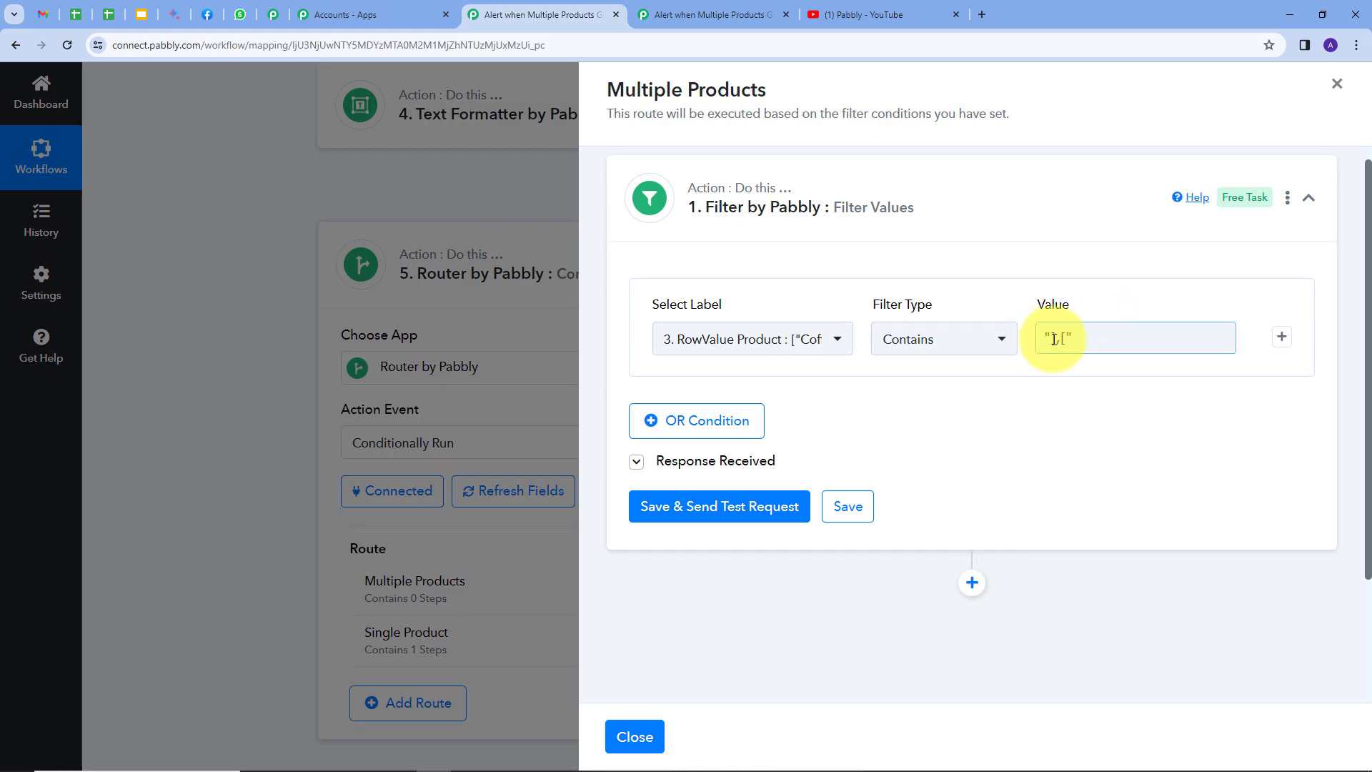
{"action": "left_click", "coordinate": [1047, 373]}
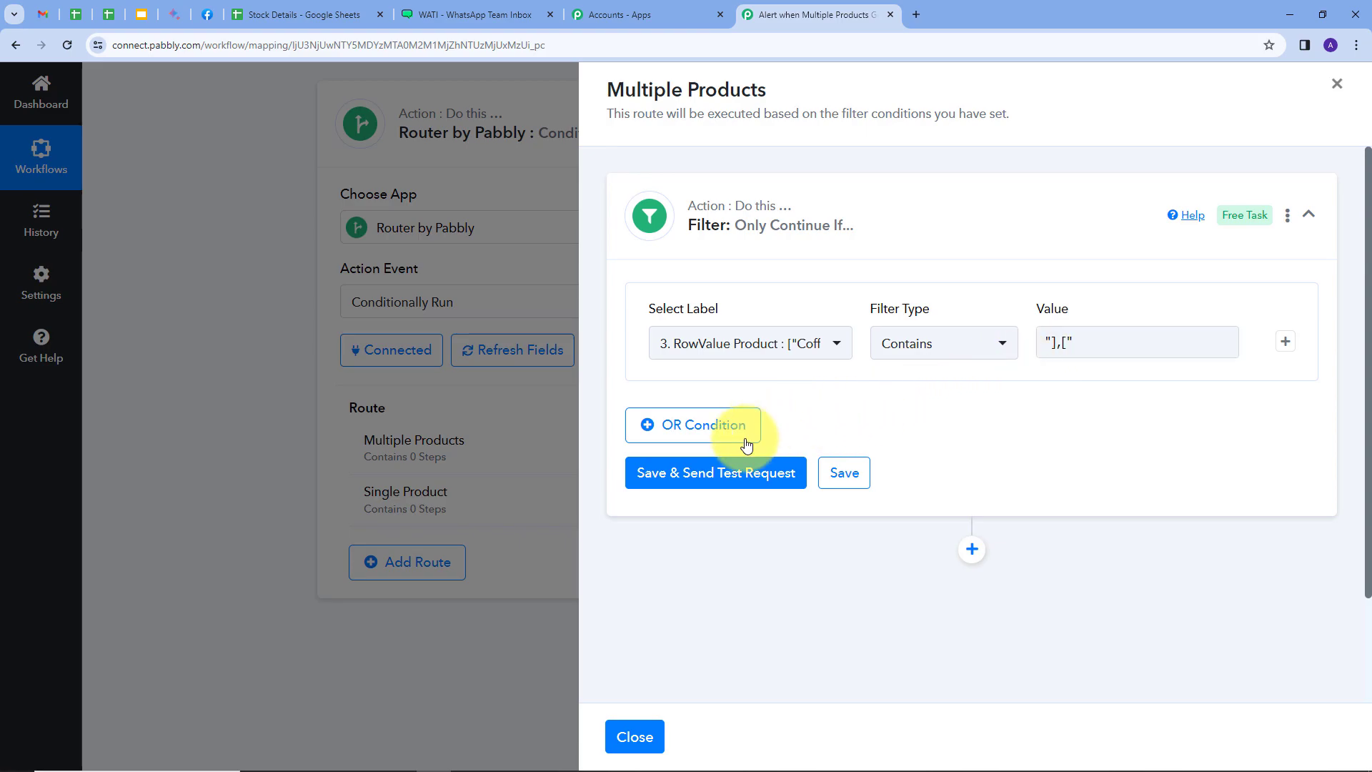
{"action": "left_click", "coordinate": [690, 480]}
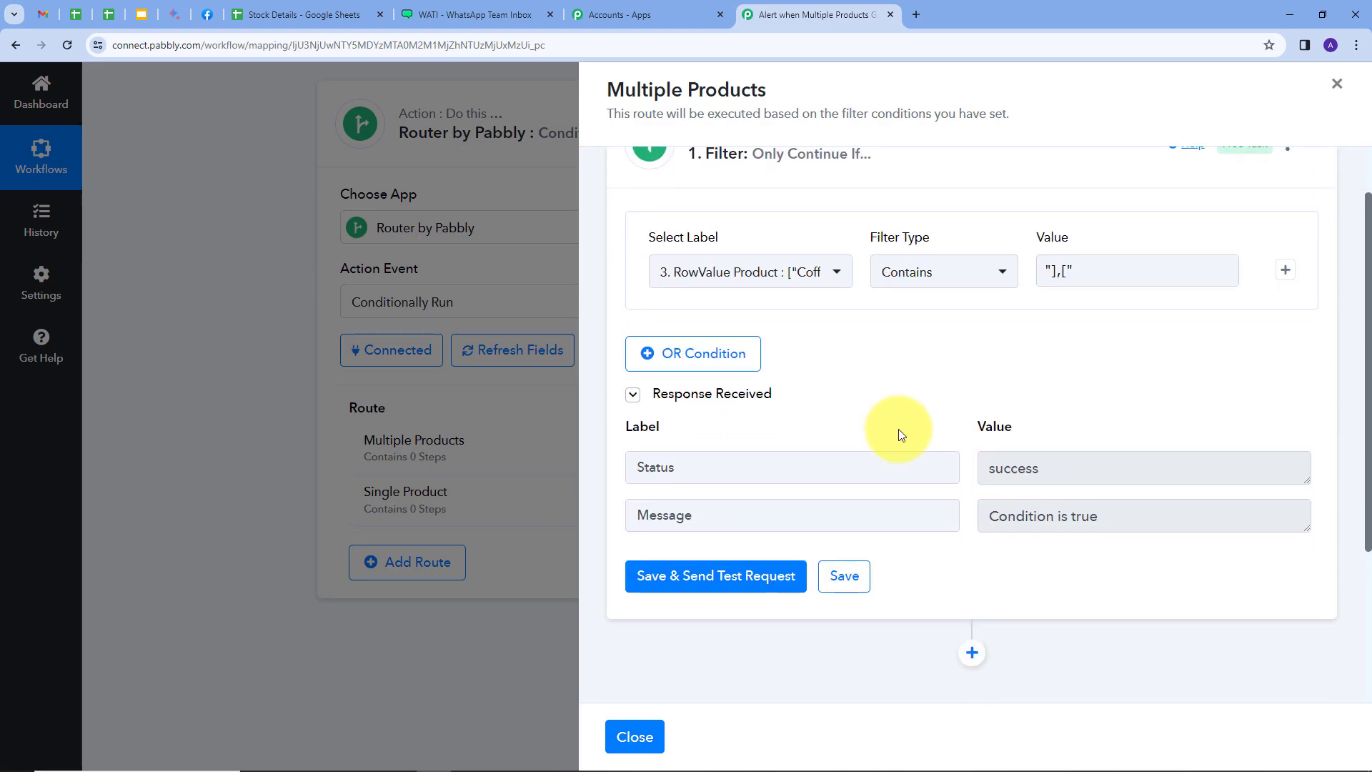
Add a WATI action after the filter in the Multiple Products route and set its action event to Send Template Message
{"action": "scroll", "coordinate": [1029, 391], "scroll_direction": "down", "scroll_amount": 3}
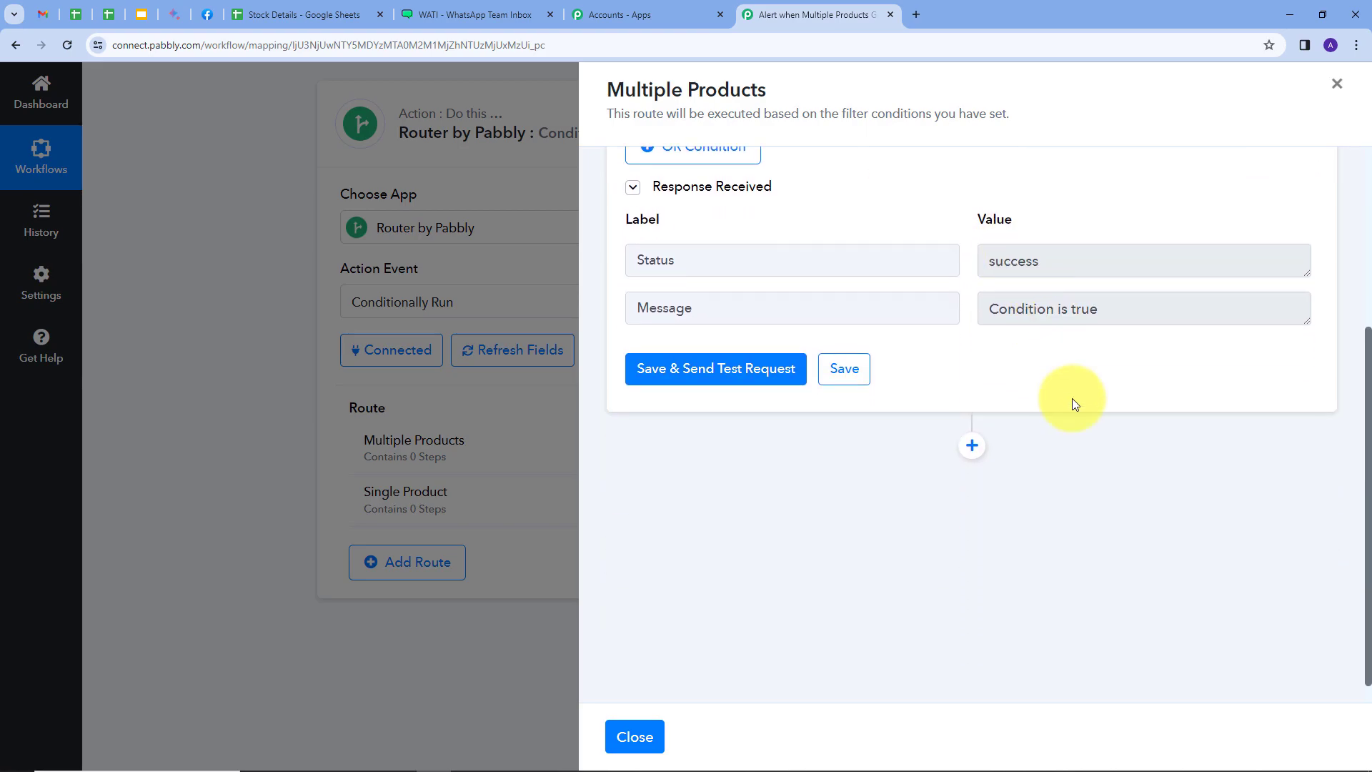
{"action": "left_click", "coordinate": [971, 440]}
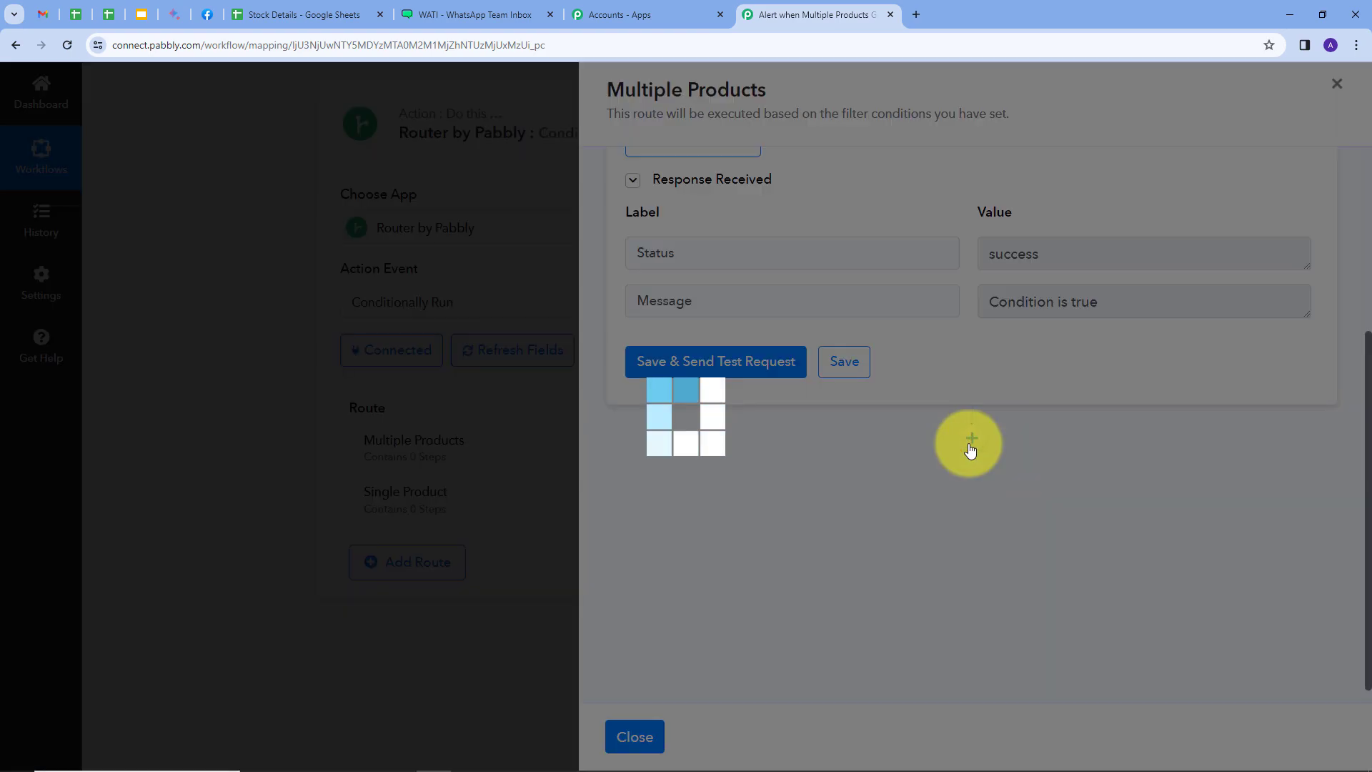
{"action": "type", "text": "wati"}
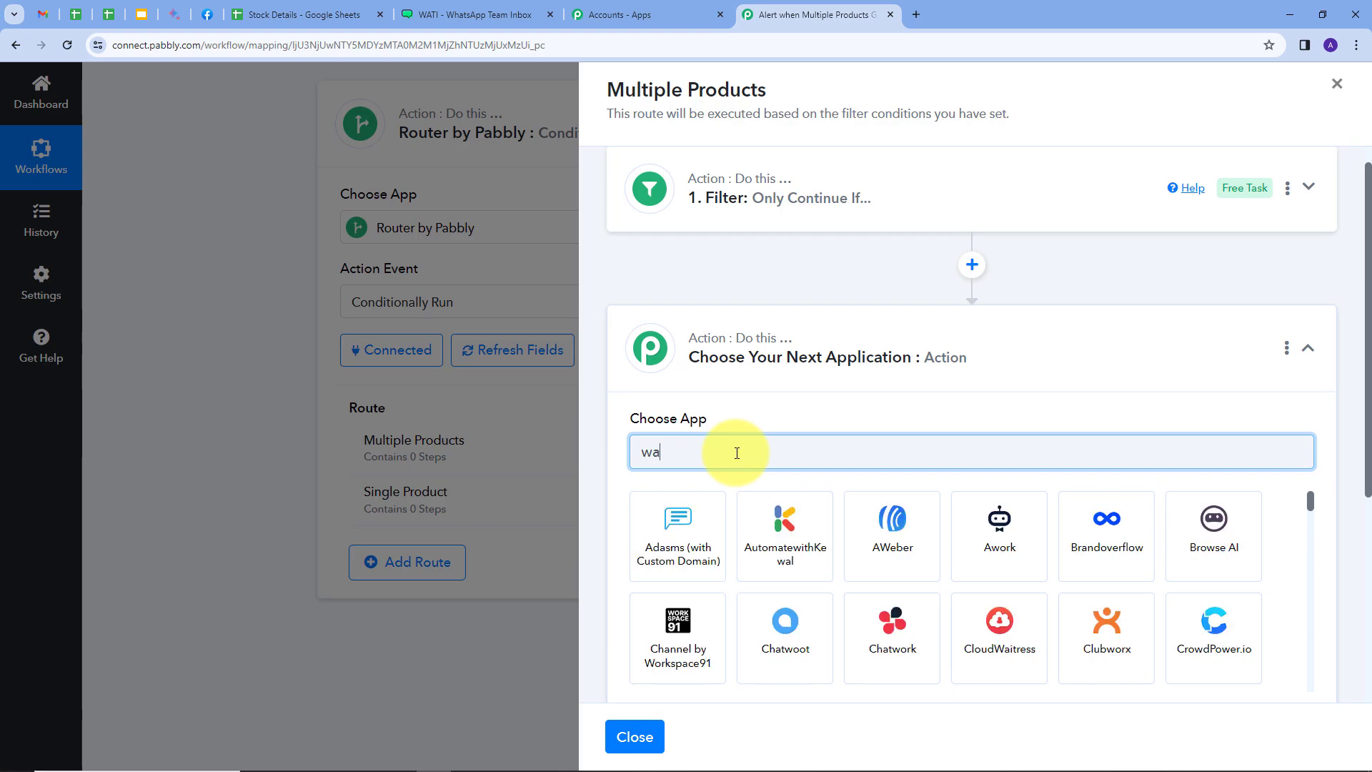
{"action": "left_click", "coordinate": [688, 520]}
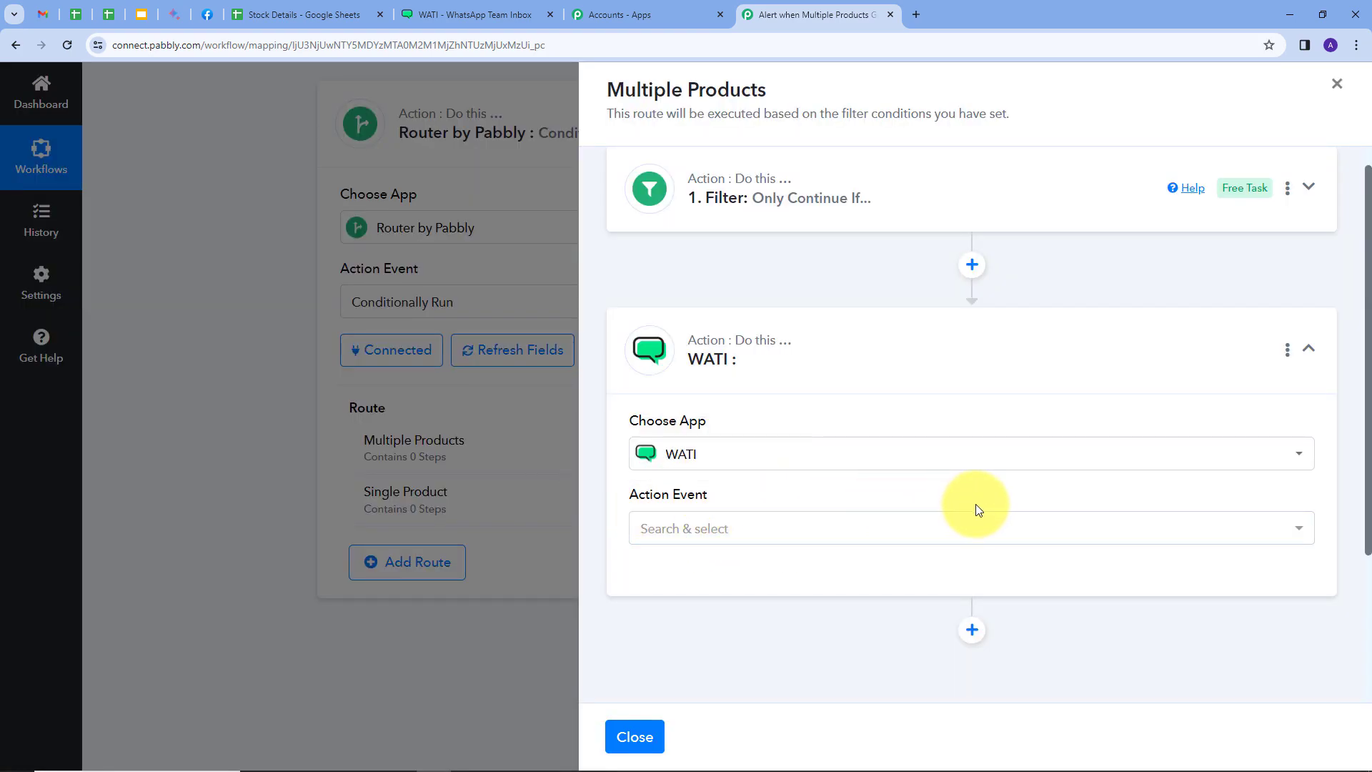
{"action": "left_click", "coordinate": [846, 527]}
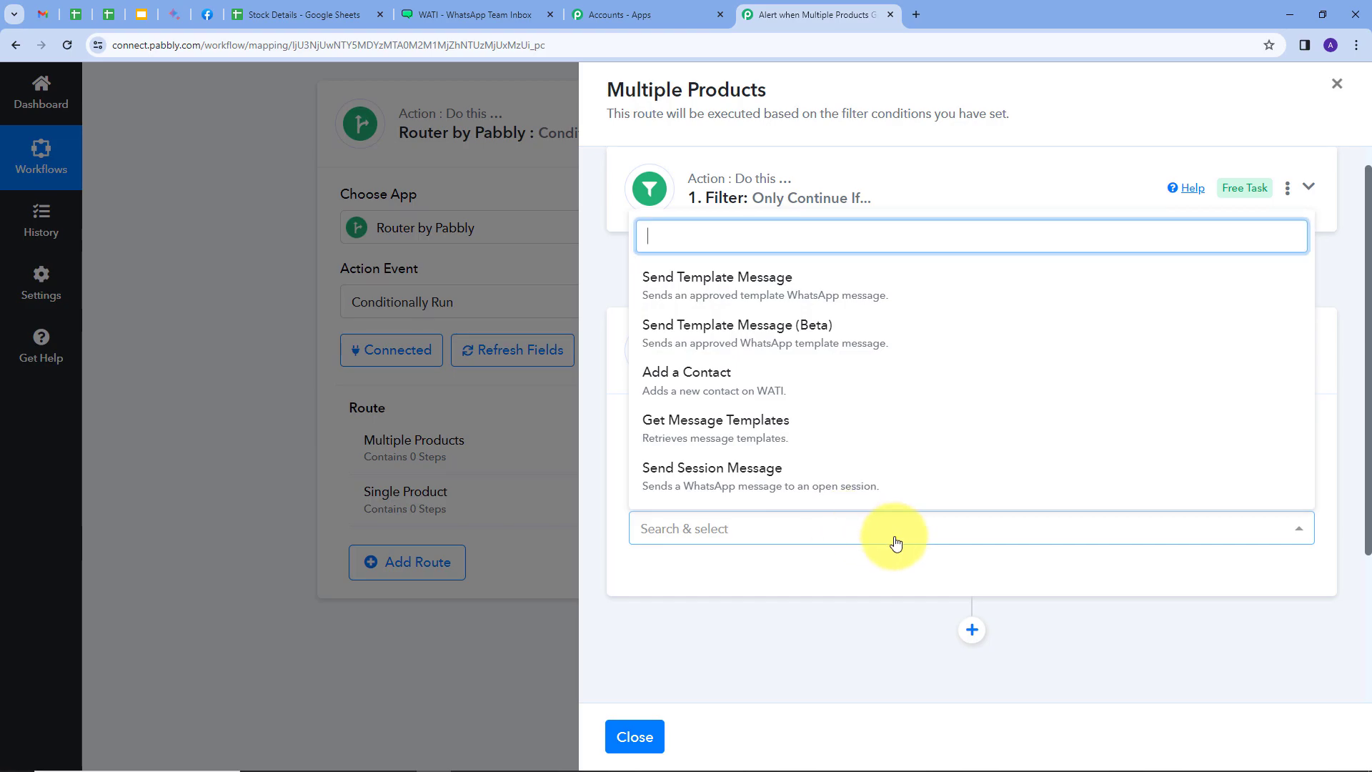
{"action": "left_click", "coordinate": [727, 280]}
{"action": "left_click", "coordinate": [668, 584]}
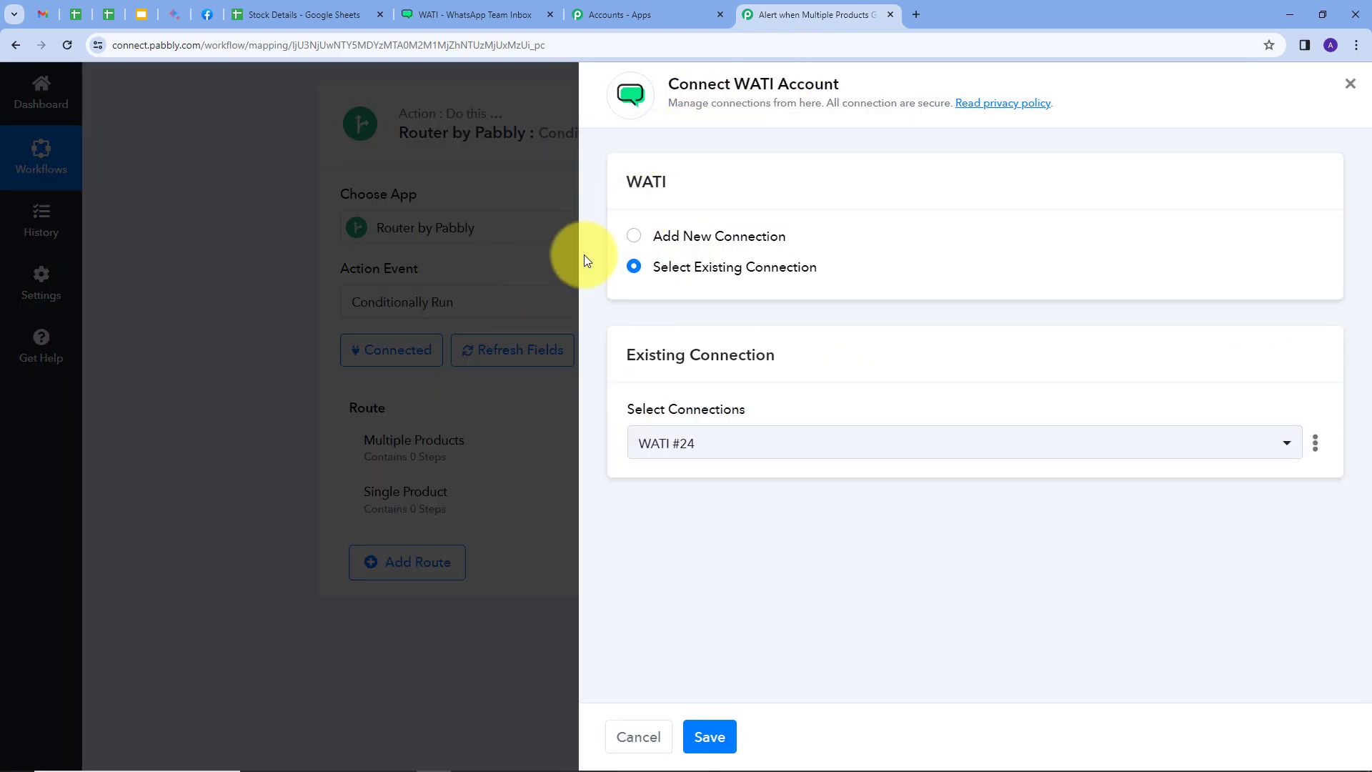
{"action": "left_click", "coordinate": [699, 238]}
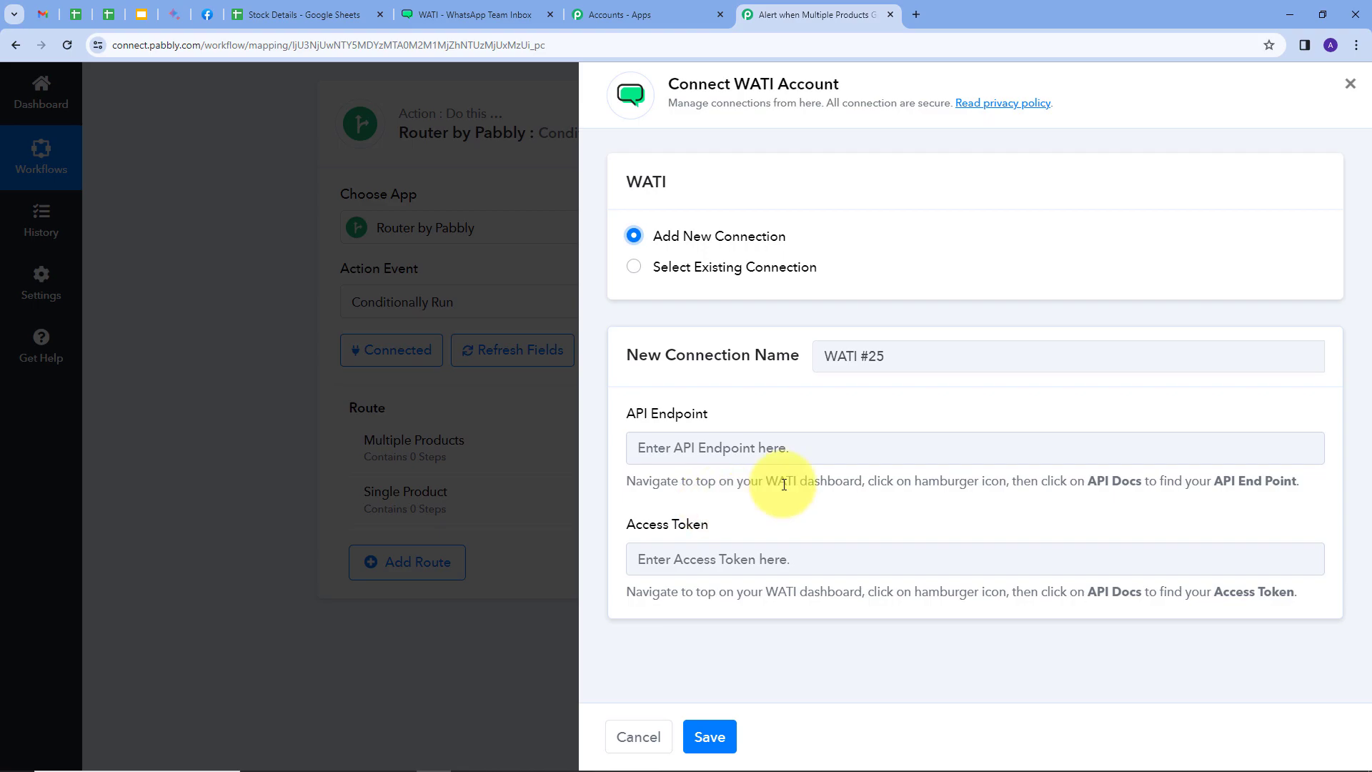
{"action": "left_click", "coordinate": [447, 18]}
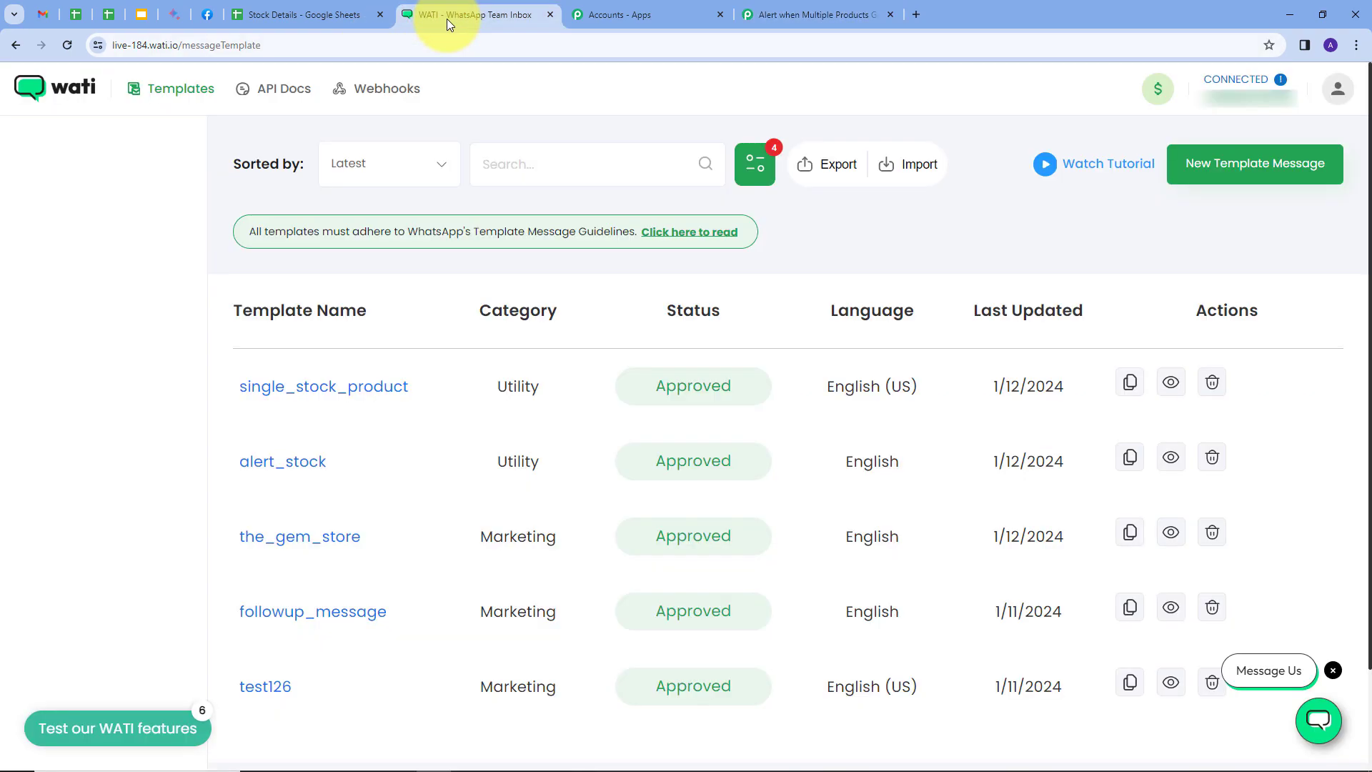
{"action": "left_click", "coordinate": [269, 100]}
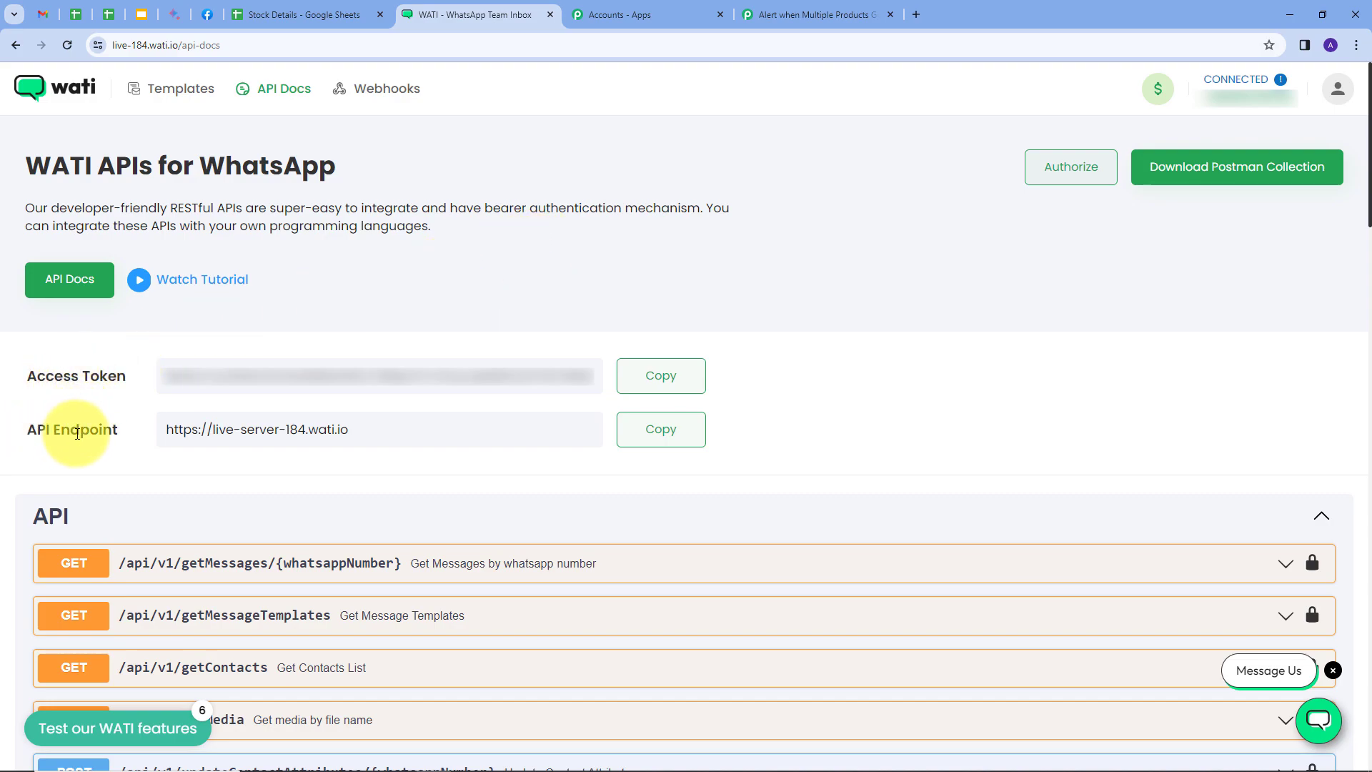
{"action": "left_click", "coordinate": [646, 437]}
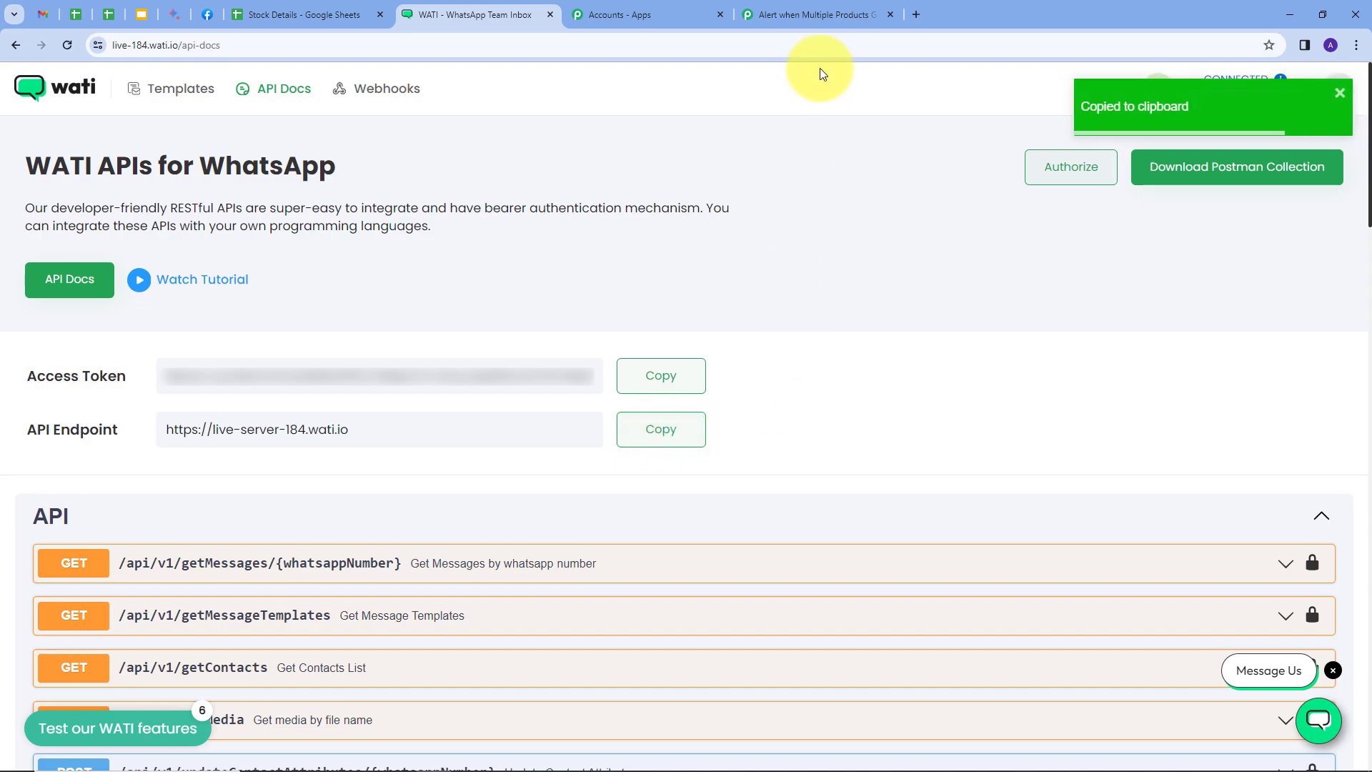
{"action": "left_click", "coordinate": [817, 16]}
{"action": "left_click", "coordinate": [686, 448]}
{"action": "key", "text": "ctrl+v"}
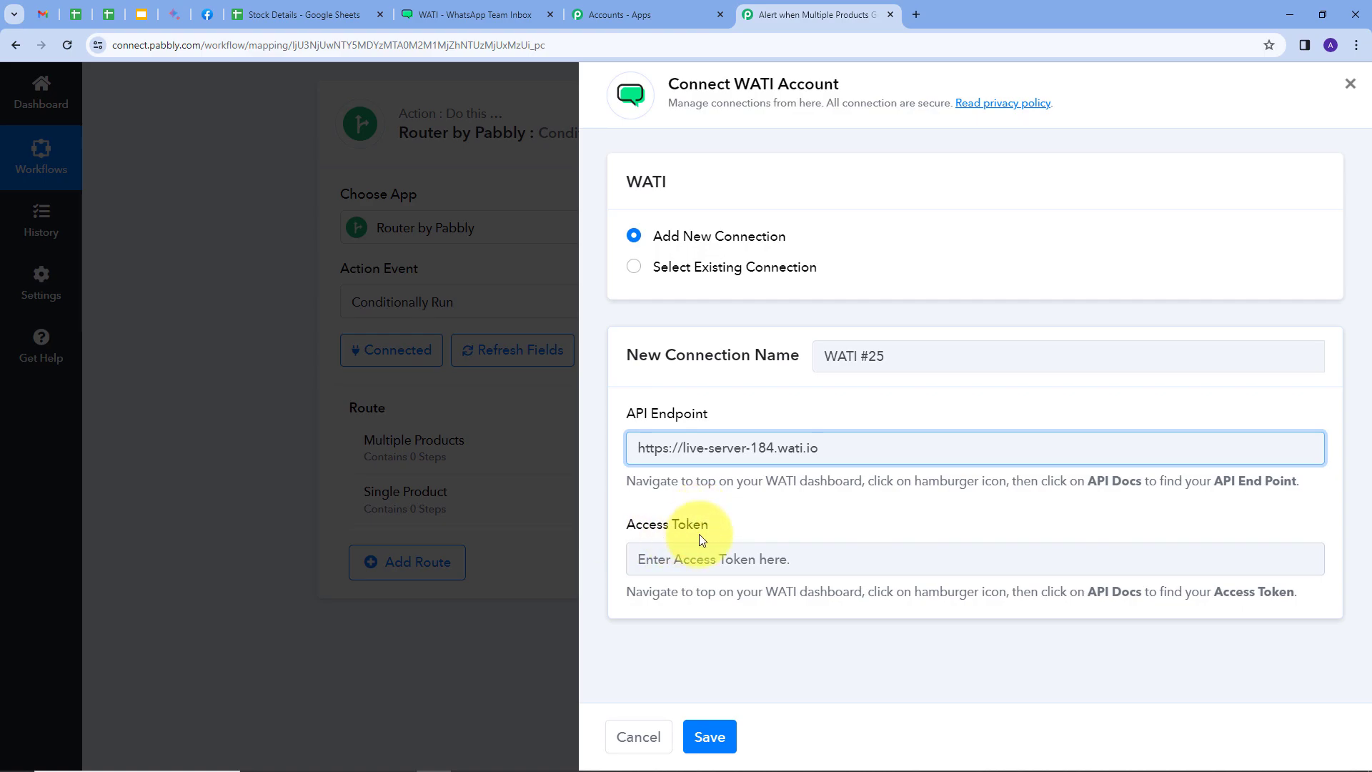
Copy the access token from WATI's API docs into the new connection's Access Token field and save the connection
{"action": "left_click", "coordinate": [475, 10]}
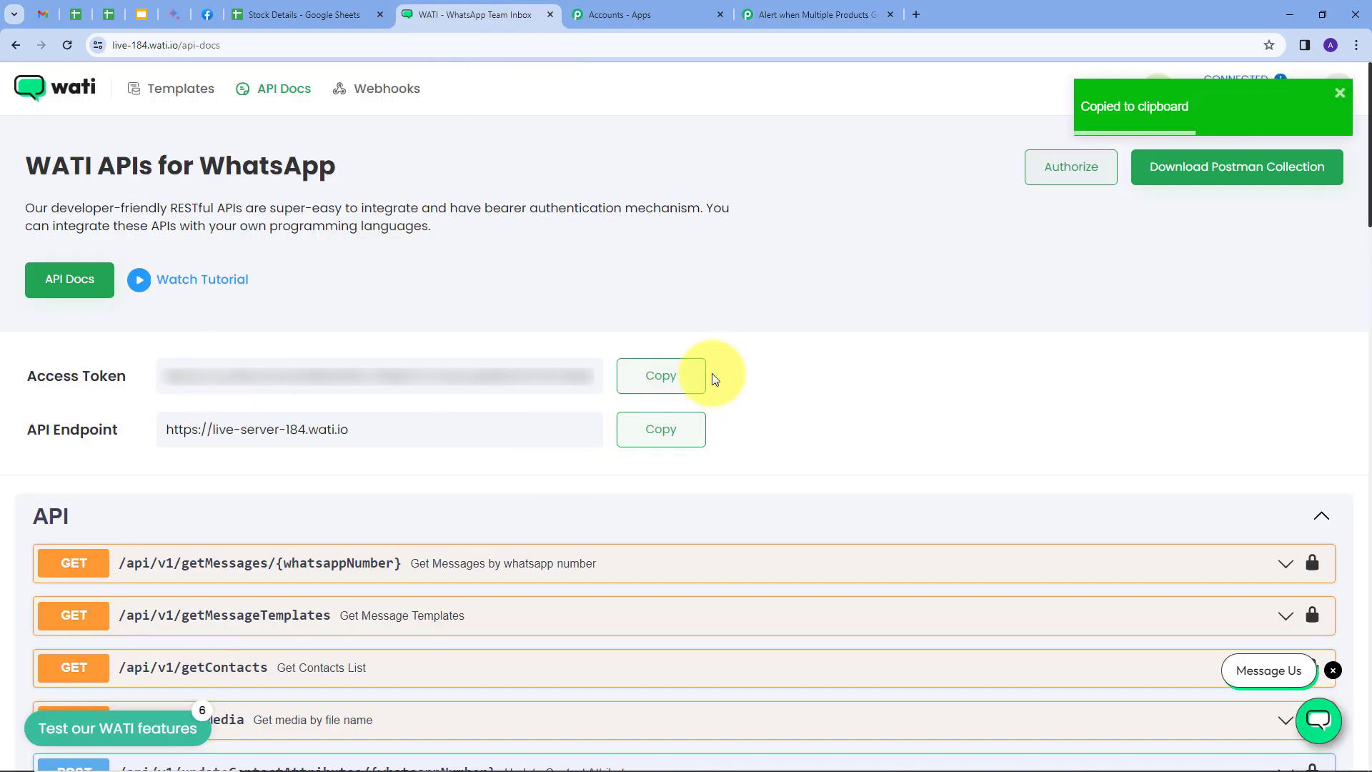
{"action": "left_click", "coordinate": [658, 385]}
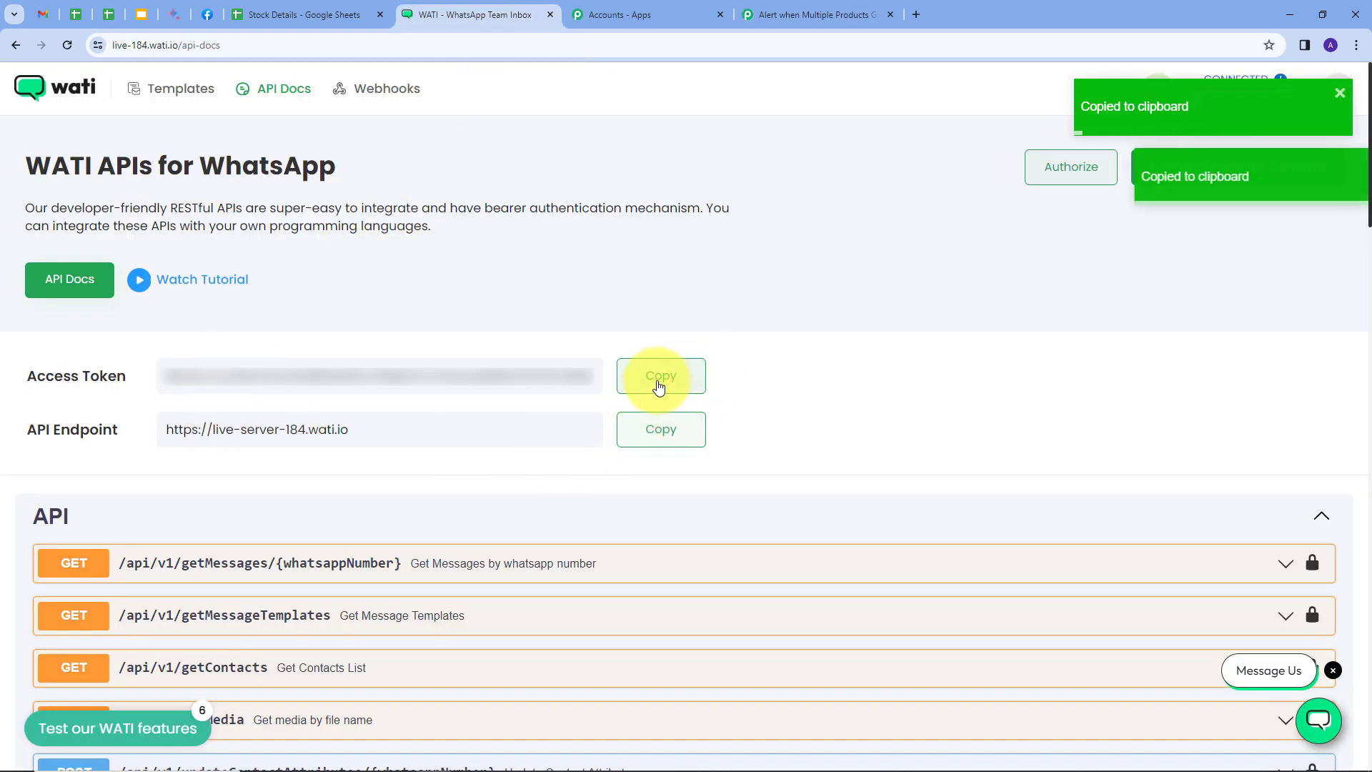
{"action": "left_click", "coordinate": [780, 15]}
{"action": "left_click", "coordinate": [706, 554]}
{"action": "key", "text": "ctrl+v"}
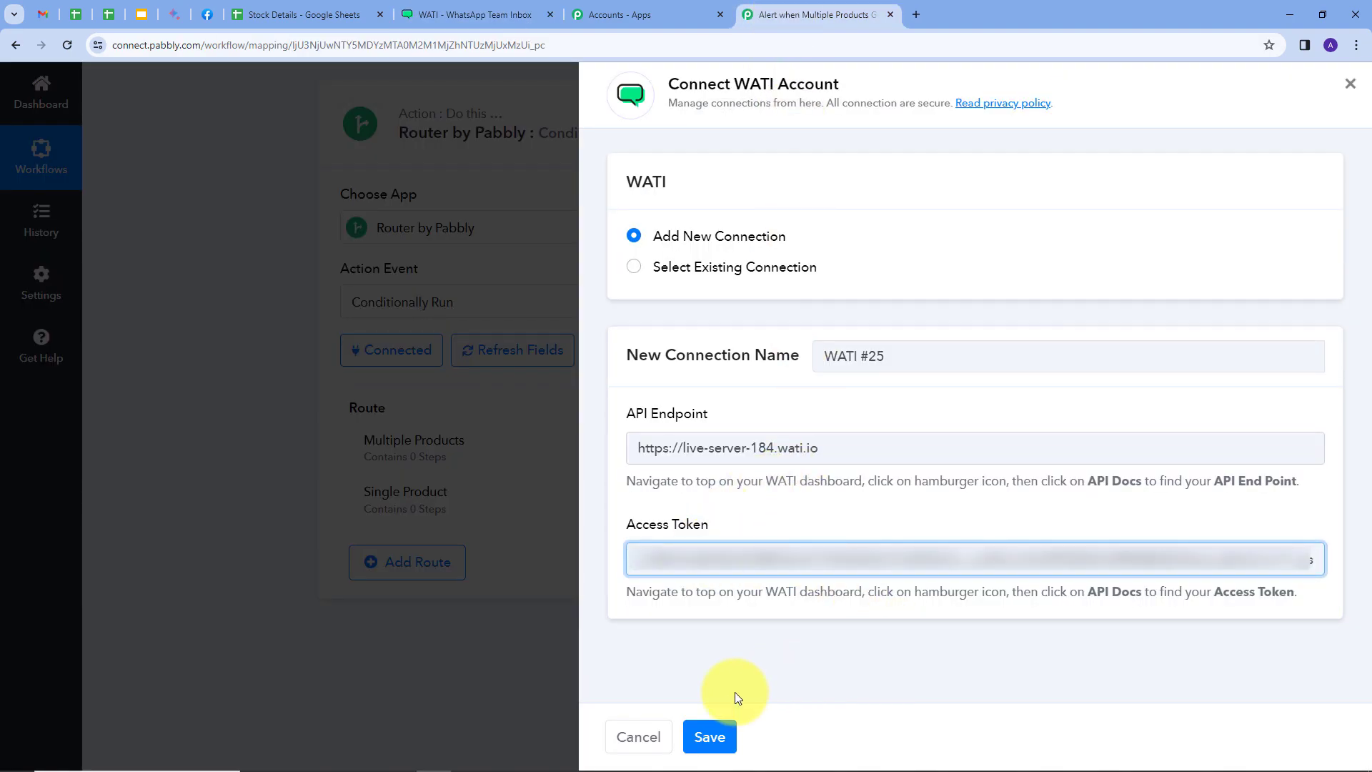
{"action": "left_click", "coordinate": [711, 737]}
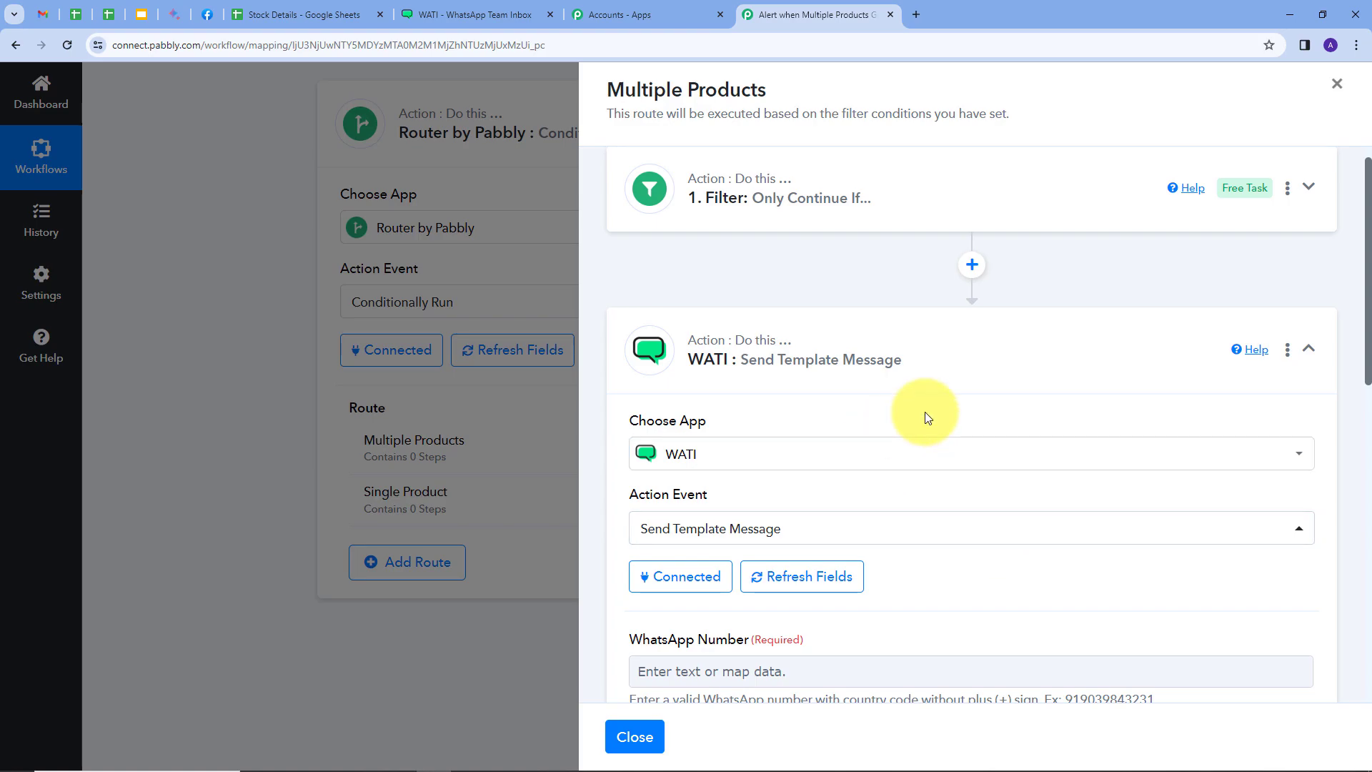
Fill in the recipient's WhatsApp number for the template message
{"action": "scroll", "coordinate": [925, 414], "scroll_direction": "down", "scroll_amount": 1}
{"action": "scroll", "coordinate": [924, 411], "scroll_direction": "down", "scroll_amount": 4}
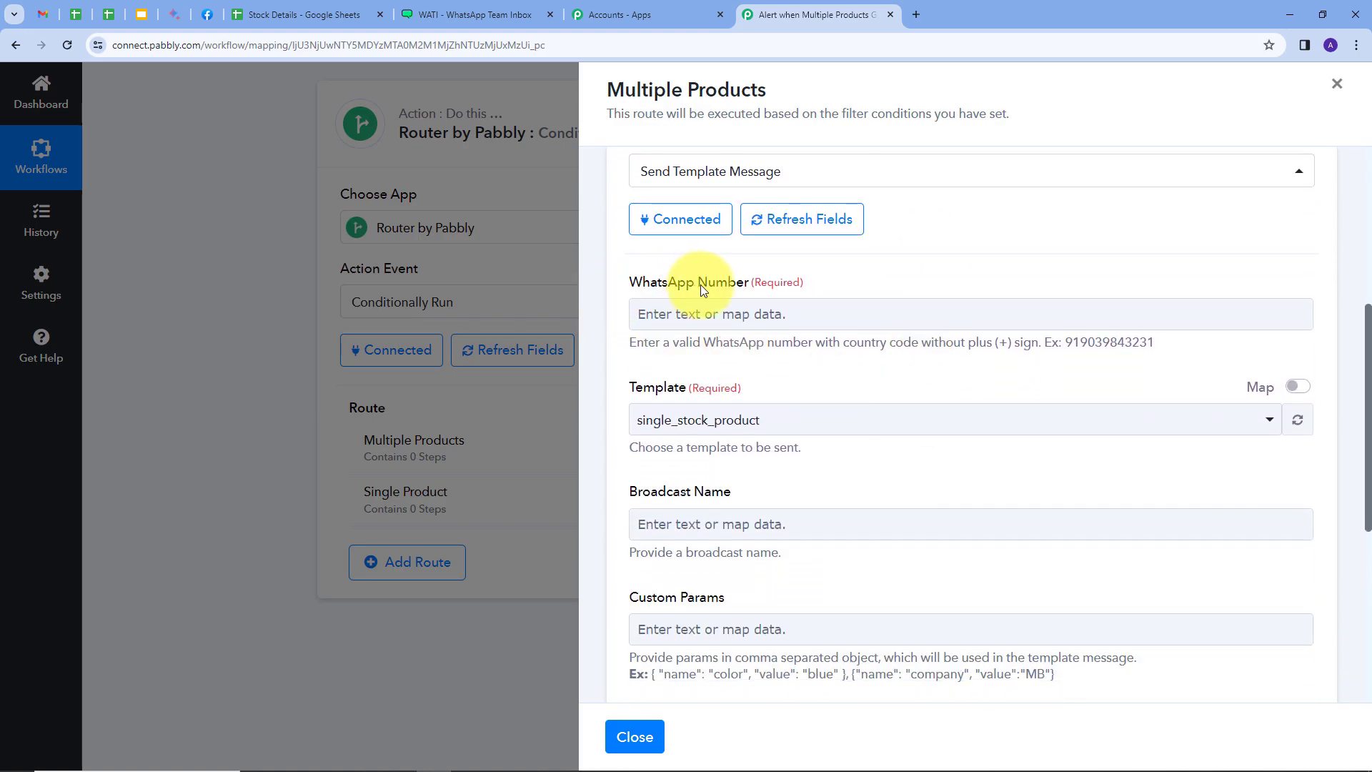
{"action": "left_click", "coordinate": [711, 309]}
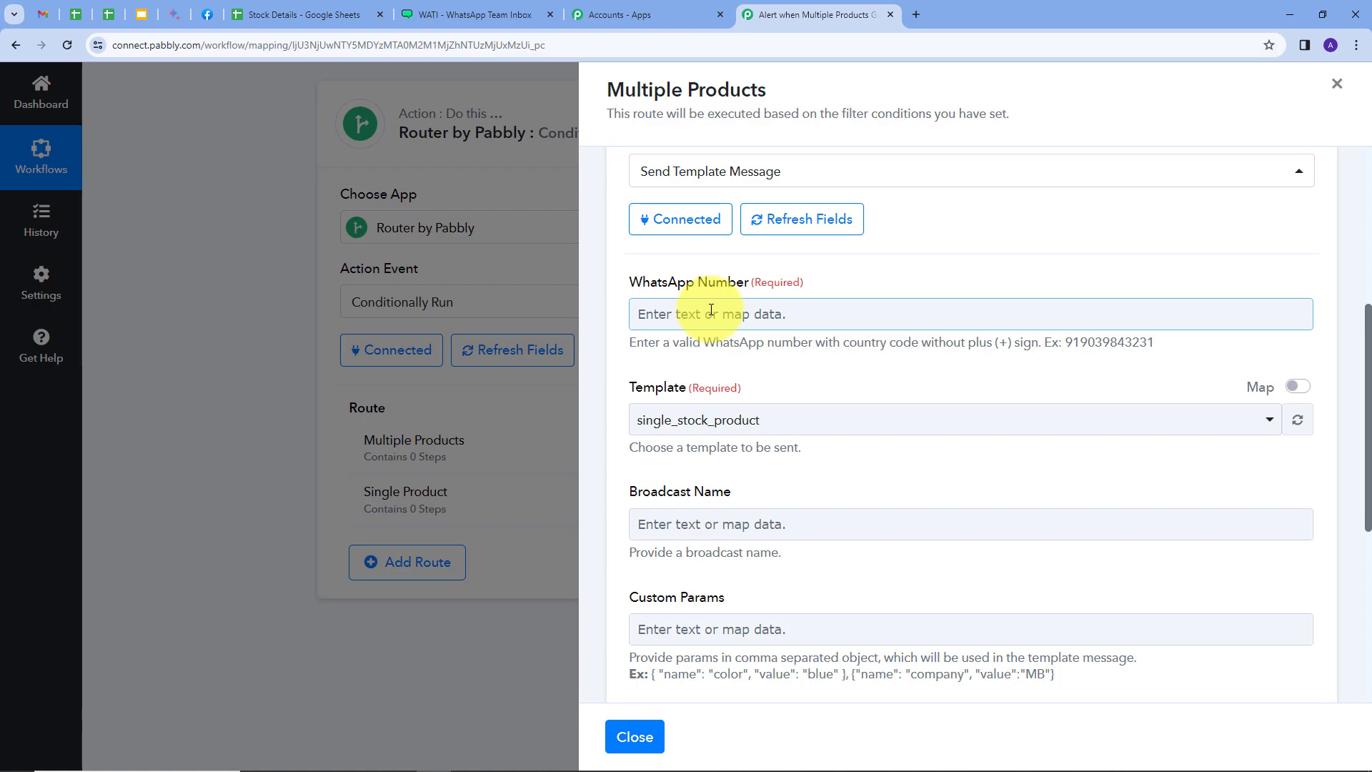
{"action": "left_click", "coordinate": [711, 312]}
{"action": "key", "text": "ctrl+v"}
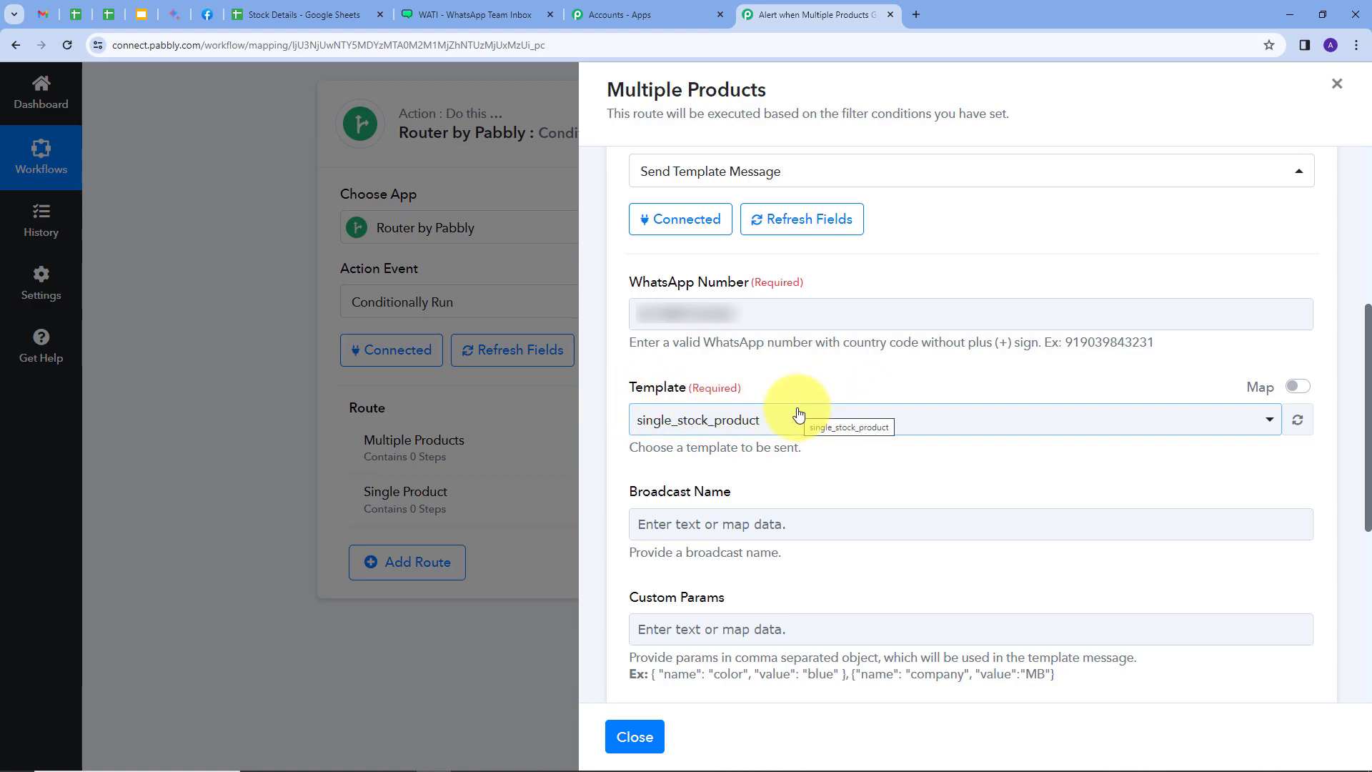
Switch to WATI and open the alert_stock message template to examine its broadcast title and the variable in its body
{"action": "left_click", "coordinate": [457, 8]}
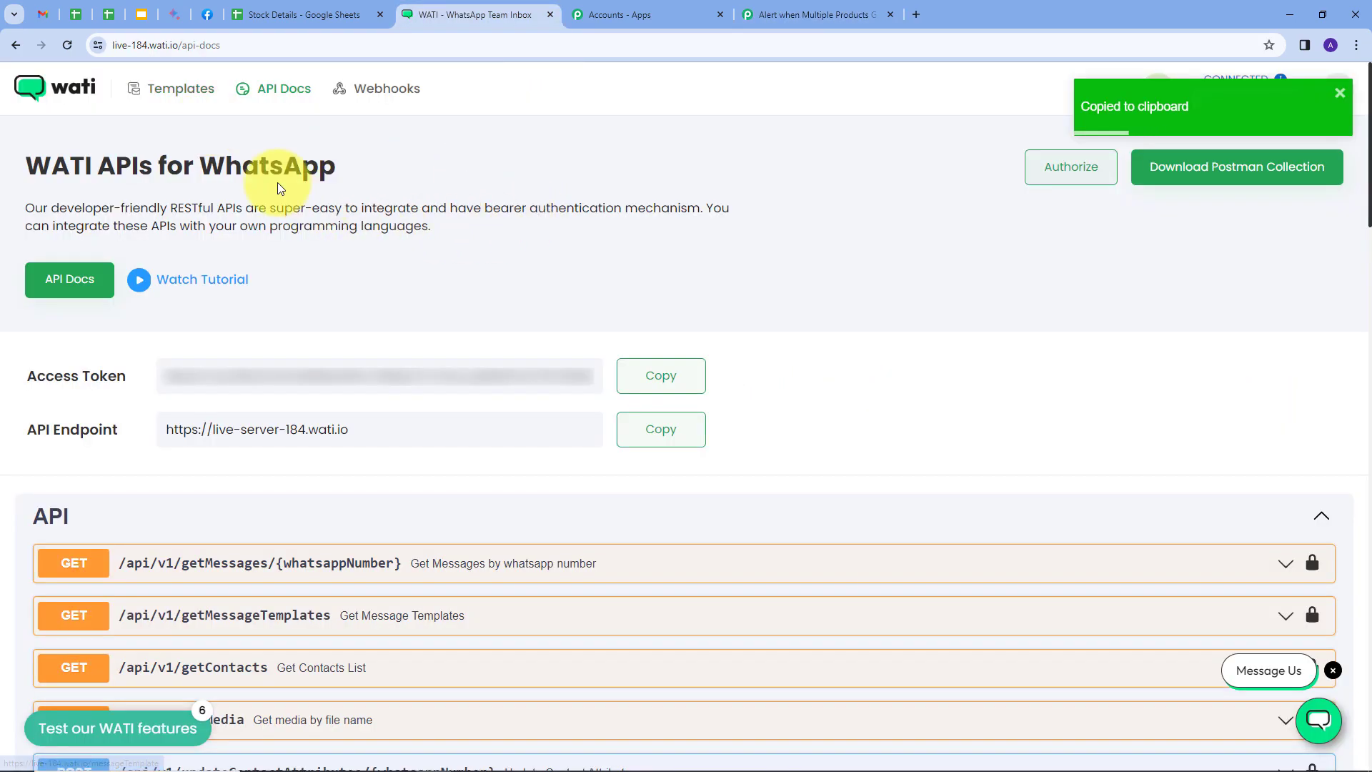
{"action": "left_click", "coordinate": [163, 96]}
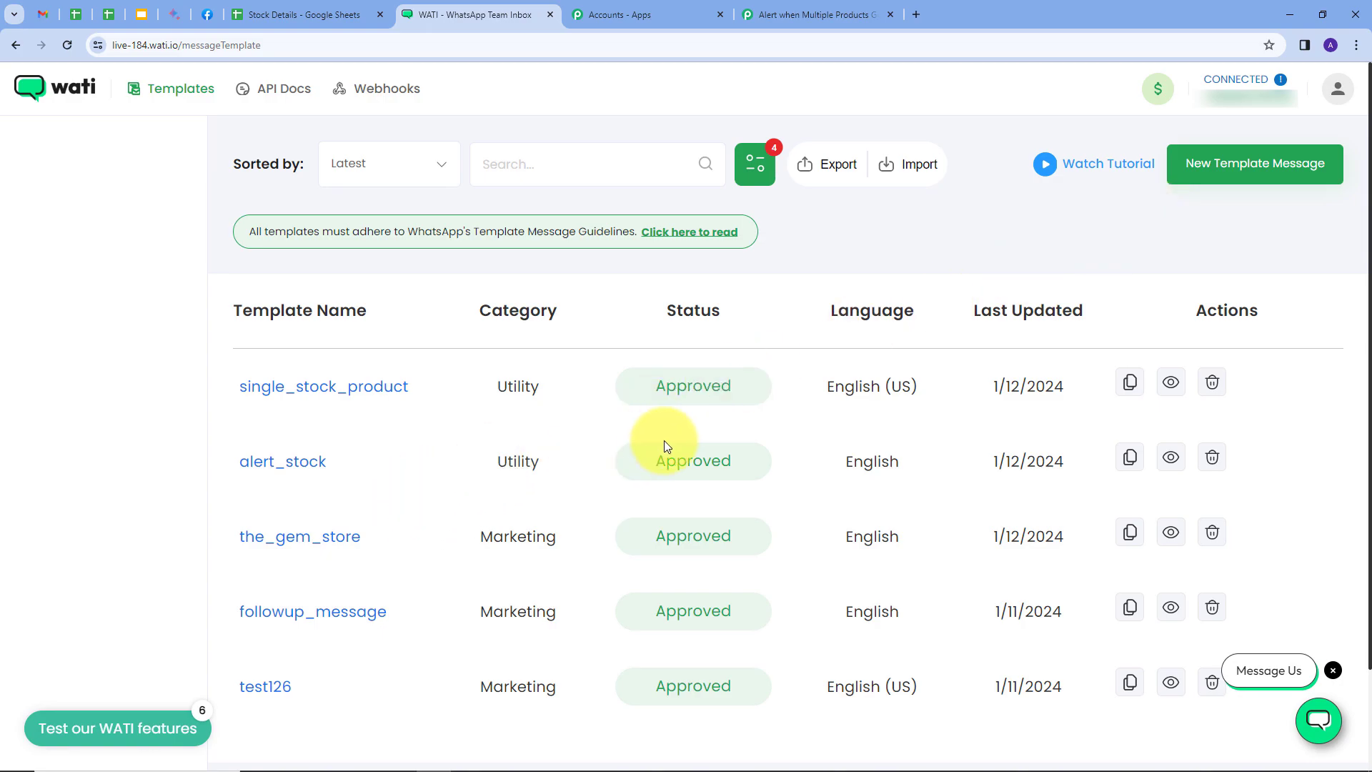
{"action": "left_click", "coordinate": [266, 471]}
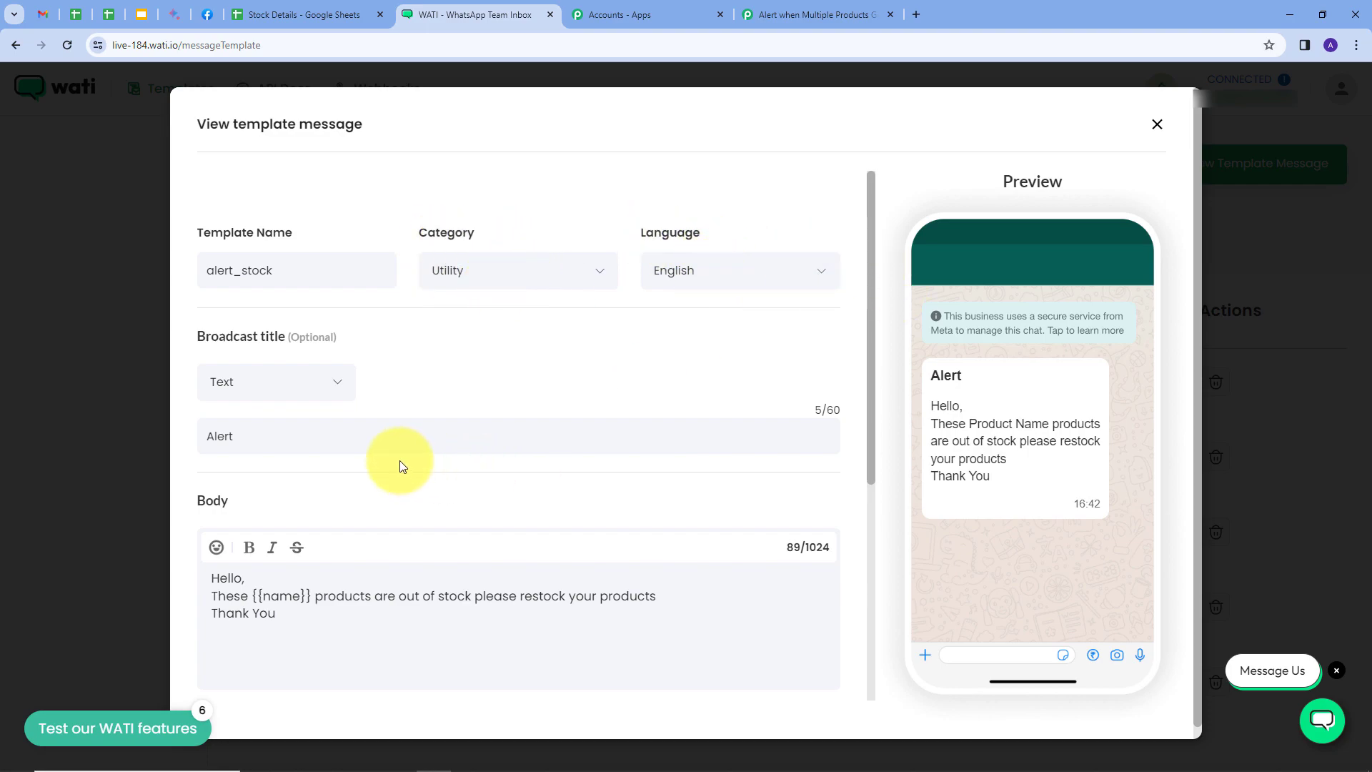
{"action": "scroll", "coordinate": [404, 460], "scroll_direction": "down", "scroll_amount": 1}
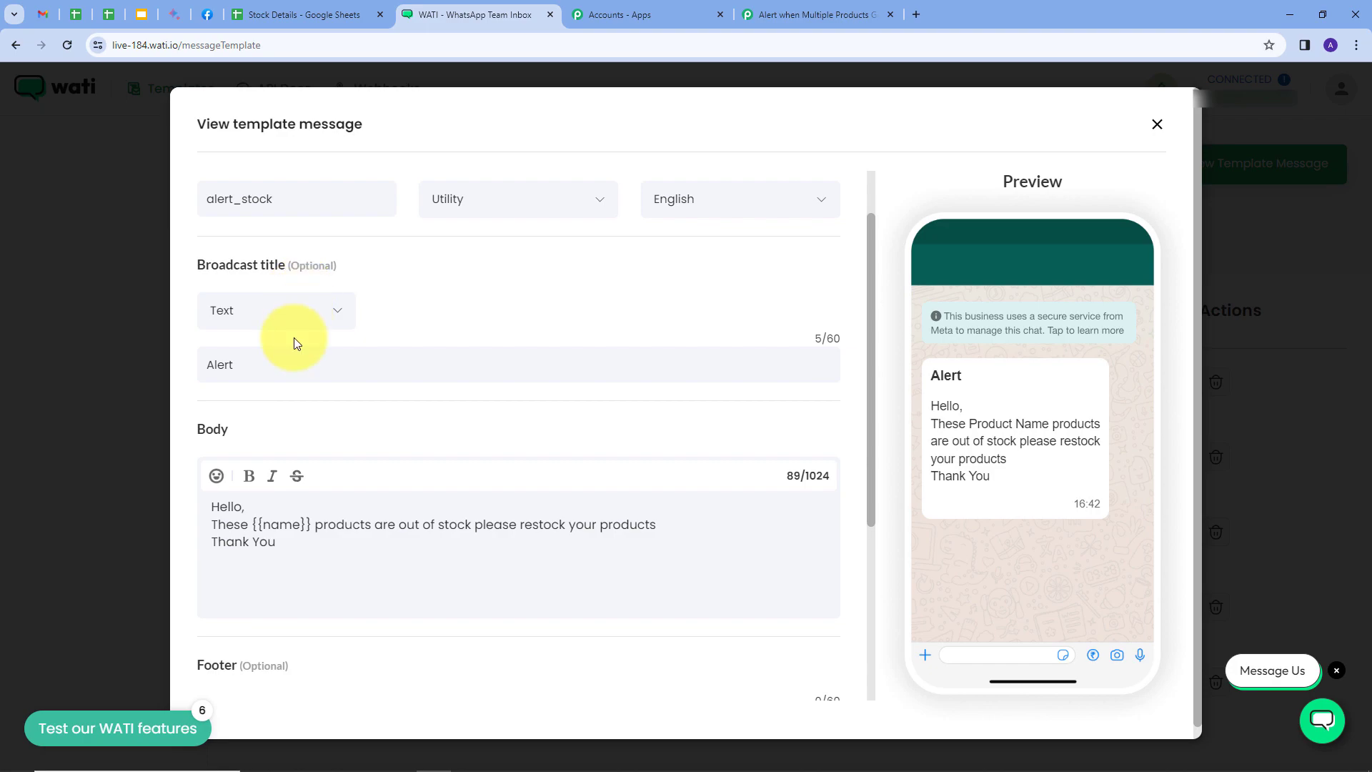
{"action": "scroll", "coordinate": [333, 386], "scroll_direction": "down", "scroll_amount": 1}
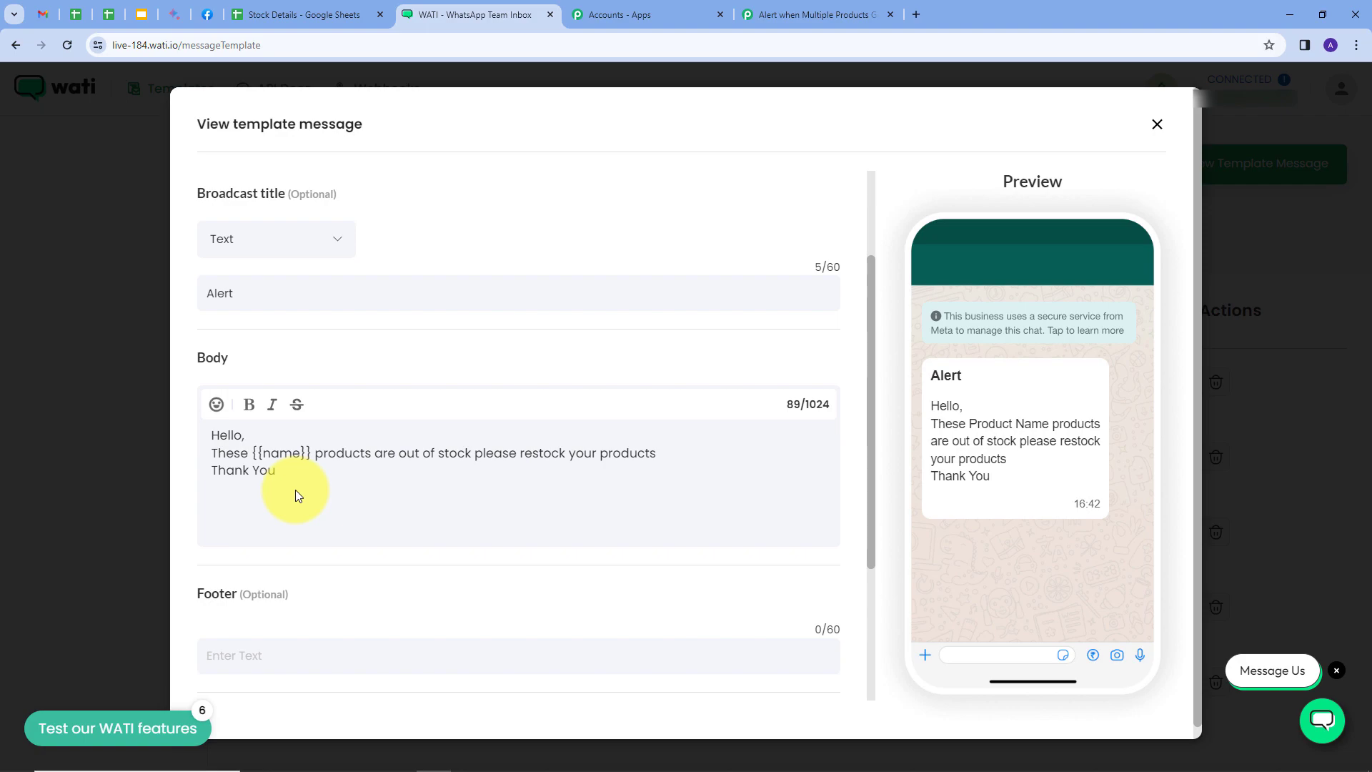
Return to Pabbly Connect and choose alert_stock as the template for the WATI message
{"action": "left_click", "coordinate": [775, 13]}
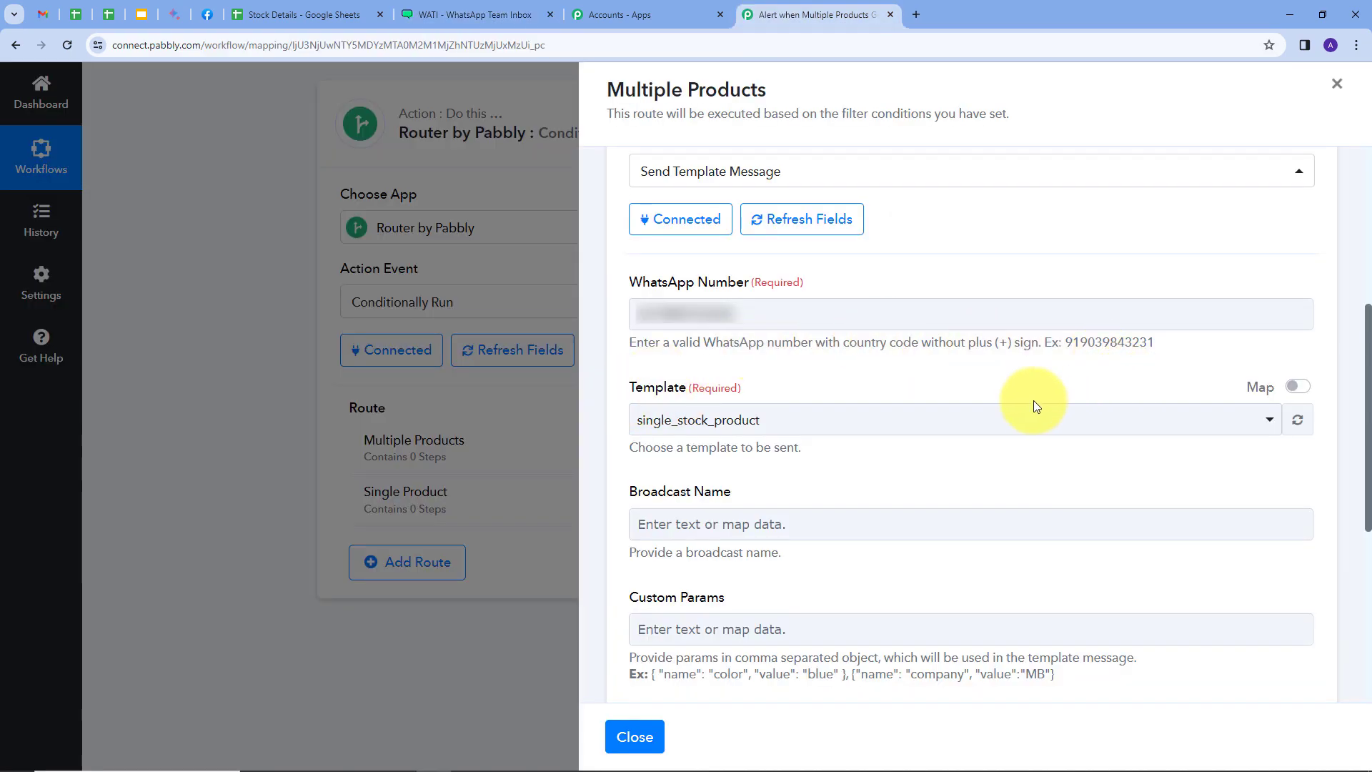
{"action": "left_click", "coordinate": [878, 427]}
{"action": "scroll", "coordinate": [838, 293], "scroll_direction": "down", "scroll_amount": 2}
{"action": "scroll", "coordinate": [840, 308], "scroll_direction": "up", "scroll_amount": 2}
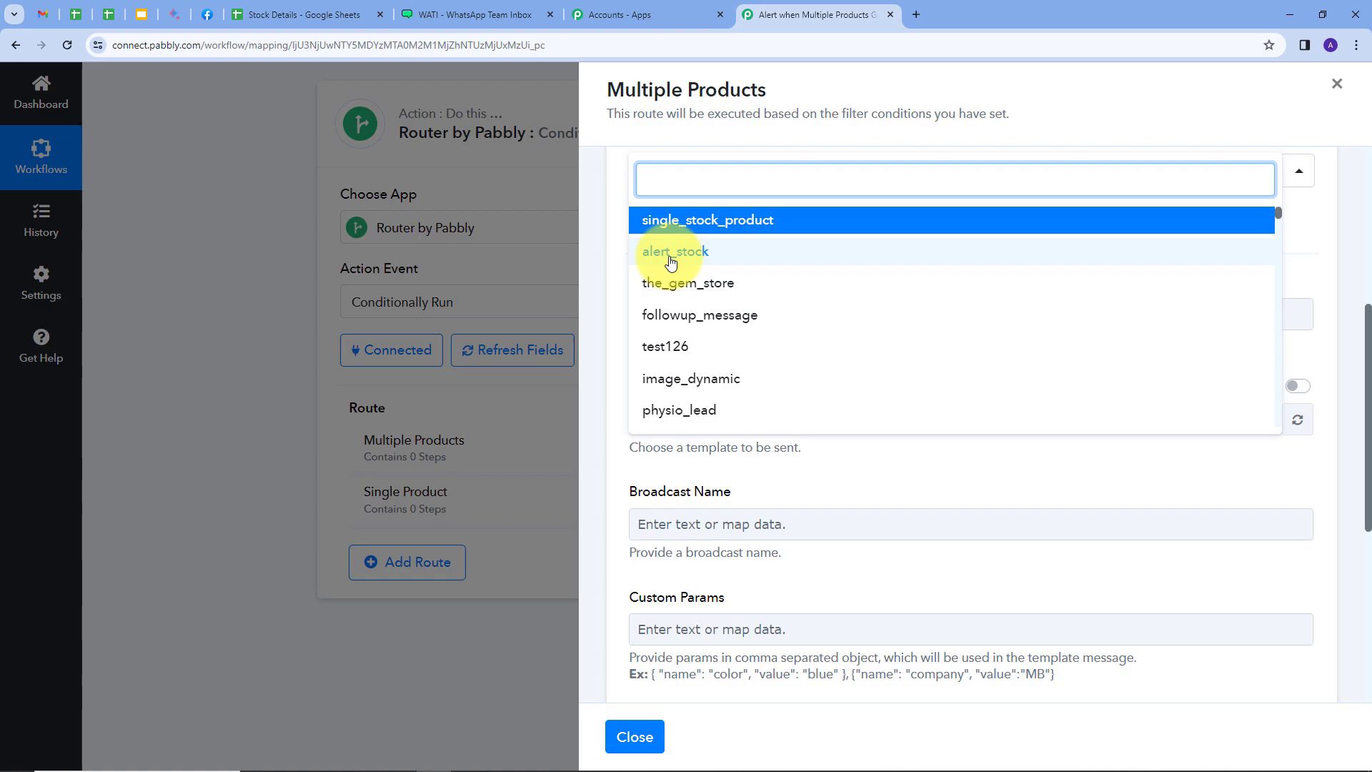
{"action": "left_click", "coordinate": [694, 263]}
Set the broadcast name of the WATI message to "Alert"
{"action": "scroll", "coordinate": [816, 371], "scroll_direction": "down", "scroll_amount": 2}
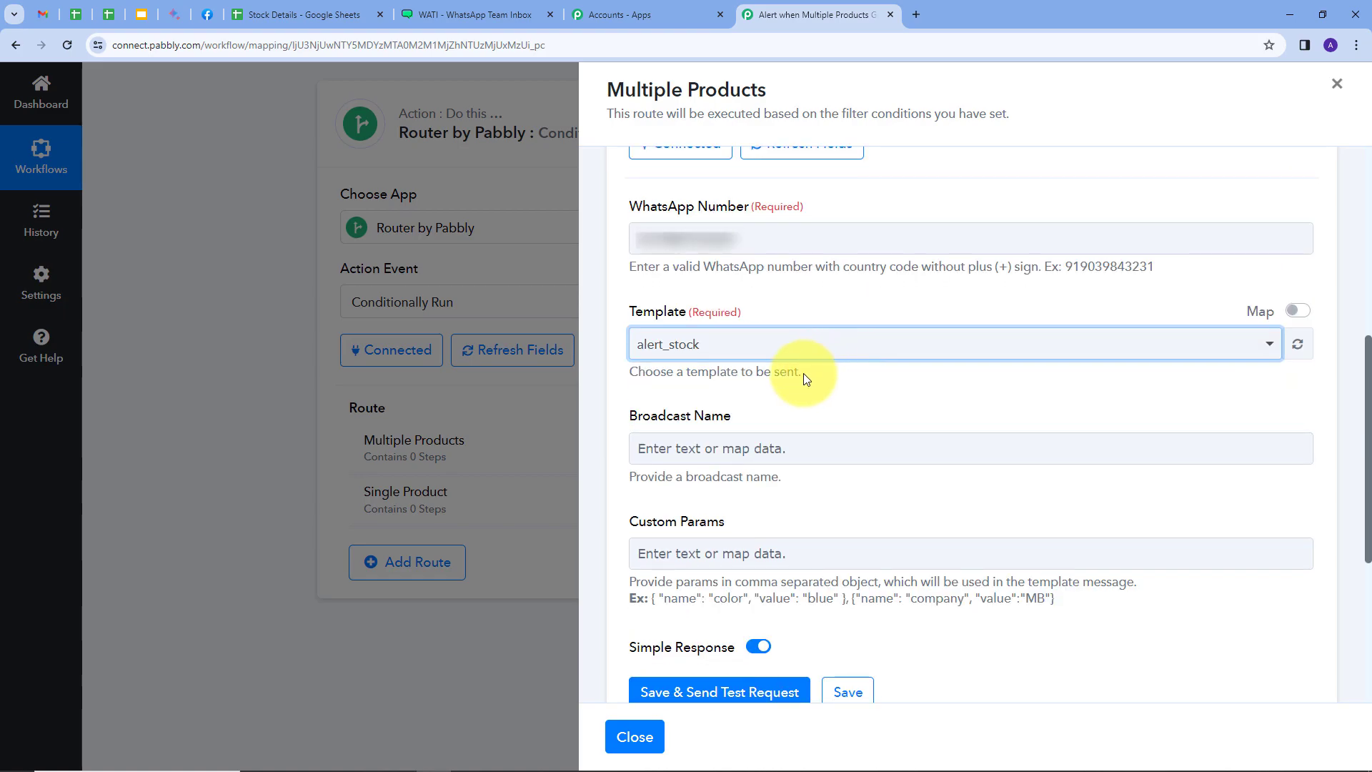
{"action": "left_click", "coordinate": [651, 384]}
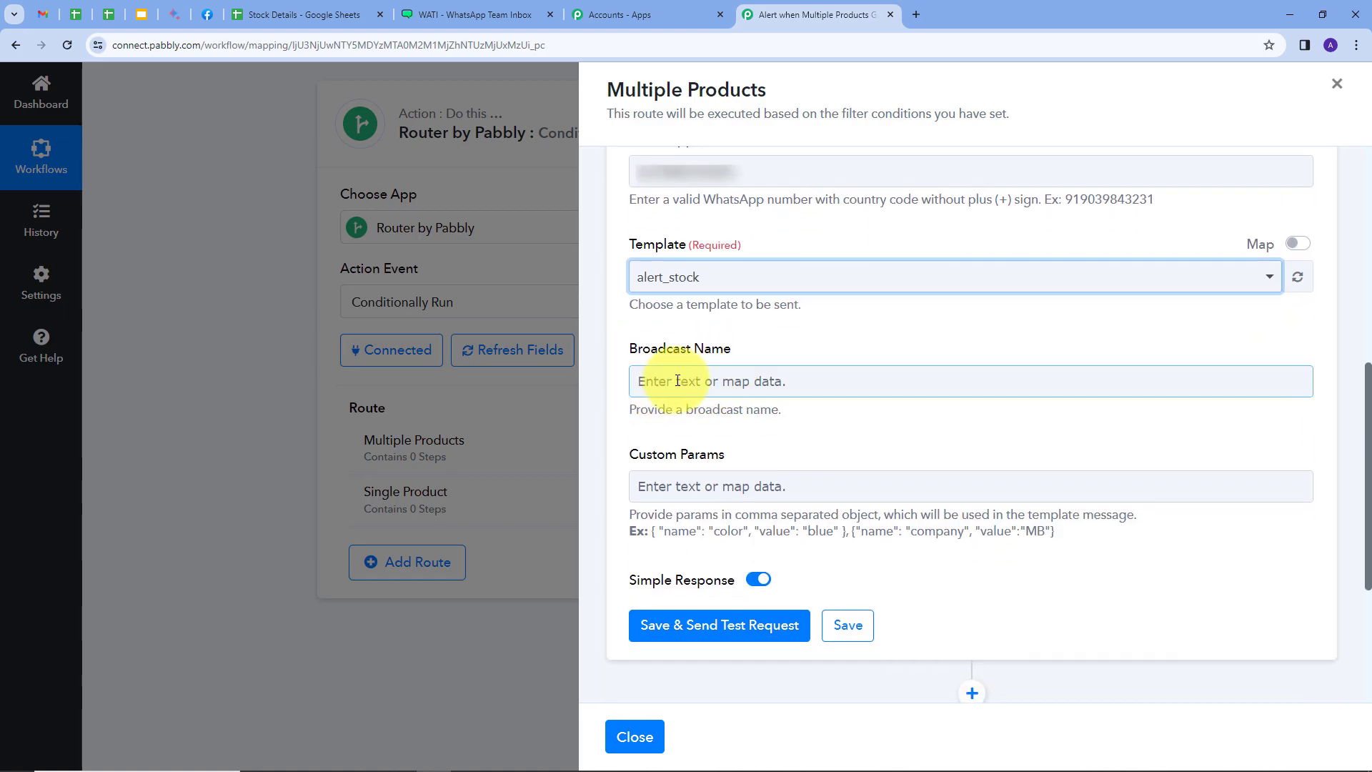
{"action": "type", "text": "Alert"}
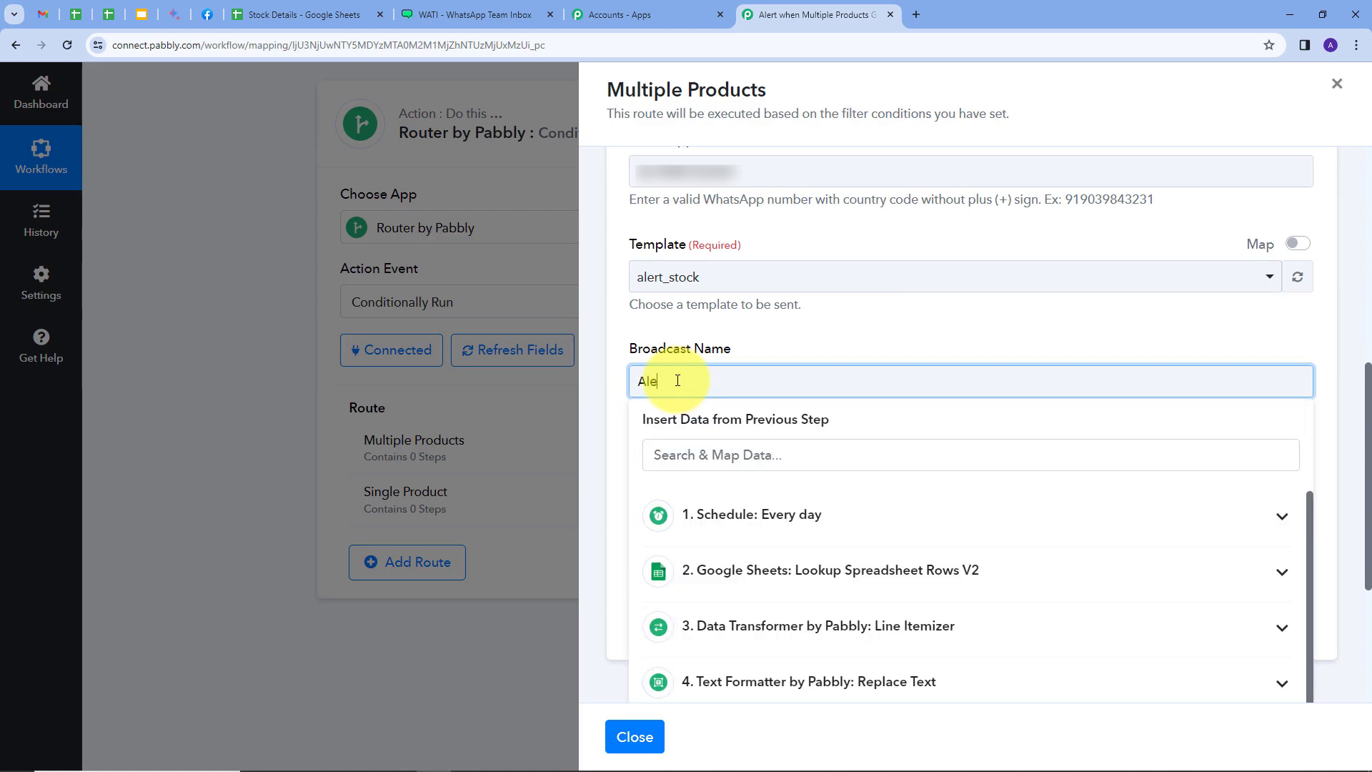
{"action": "scroll", "coordinate": [678, 386], "scroll_direction": "down", "scroll_amount": 1}
{"action": "left_click", "coordinate": [691, 418]}
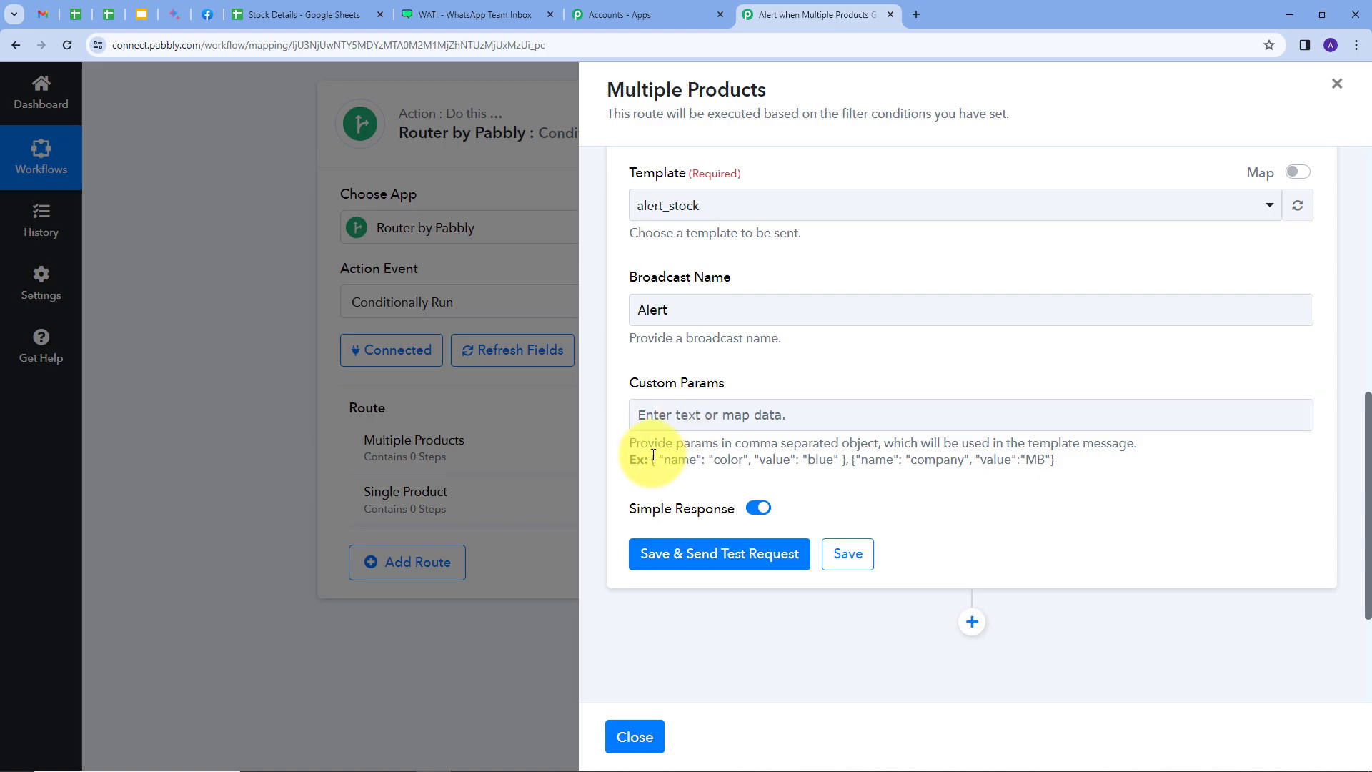
Copy the first example object, with color and blue, into Custom Params and replace "color" with "name"
{"action": "left_click_drag", "start_coordinate": [649, 460], "coordinate": [849, 485]}
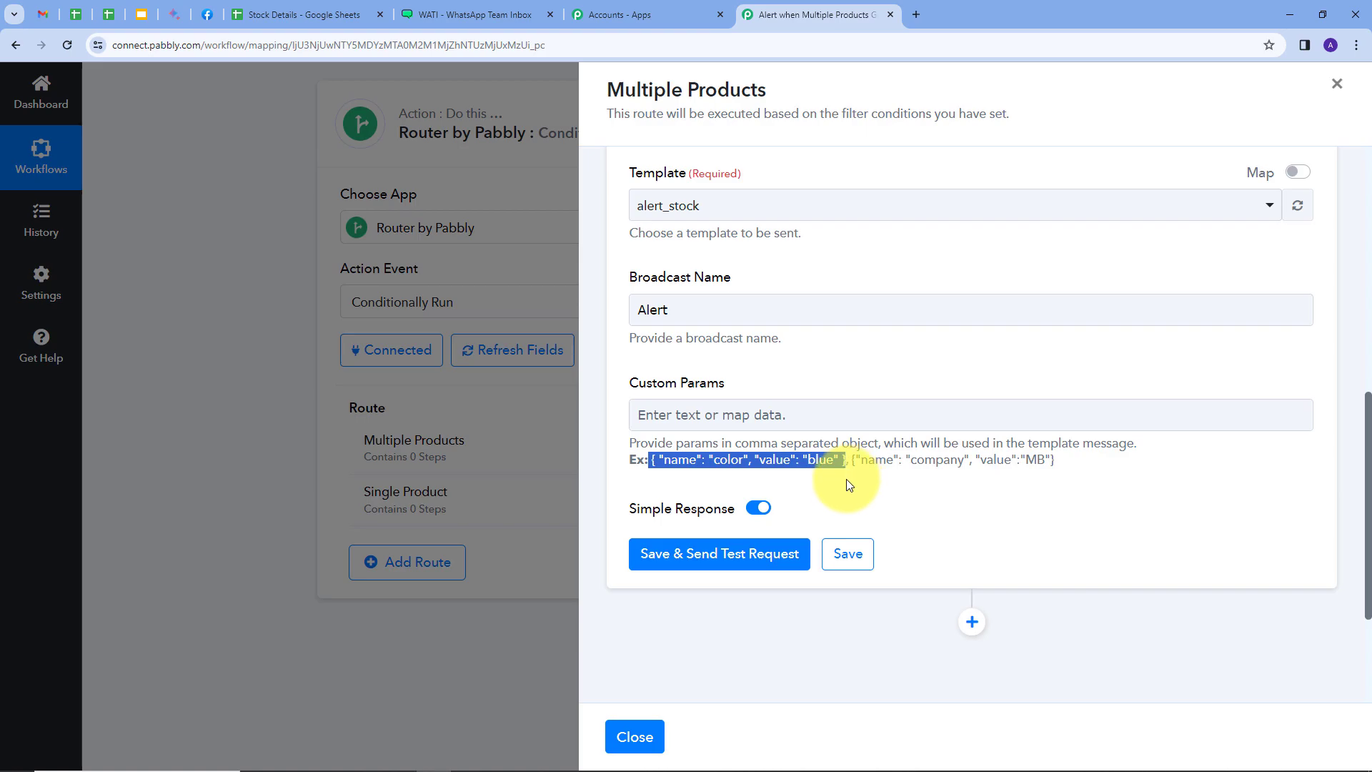
{"action": "left_click", "coordinate": [723, 410]}
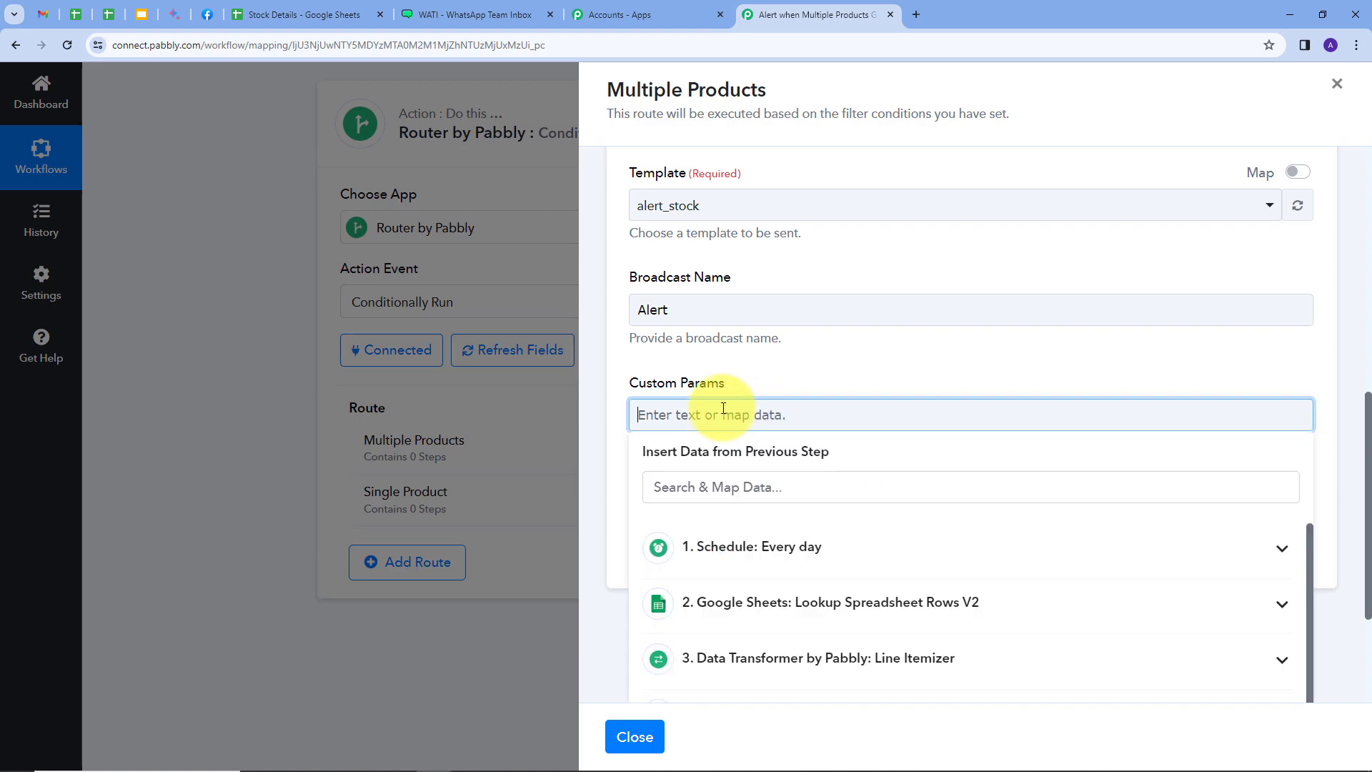
{"action": "key", "text": "ctrl+v"}
{"action": "left_click", "coordinate": [838, 376]}
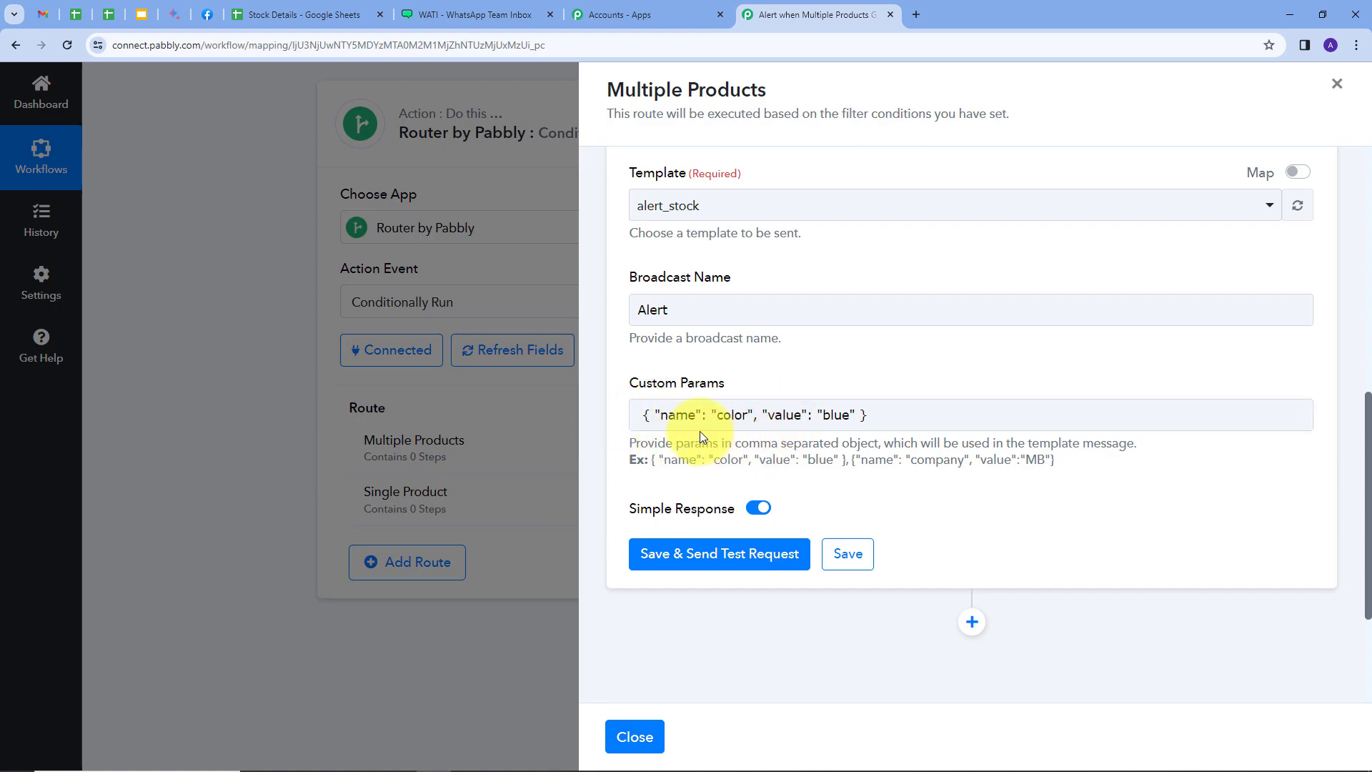
{"action": "left_click_drag", "start_coordinate": [719, 419], "coordinate": [747, 423]}
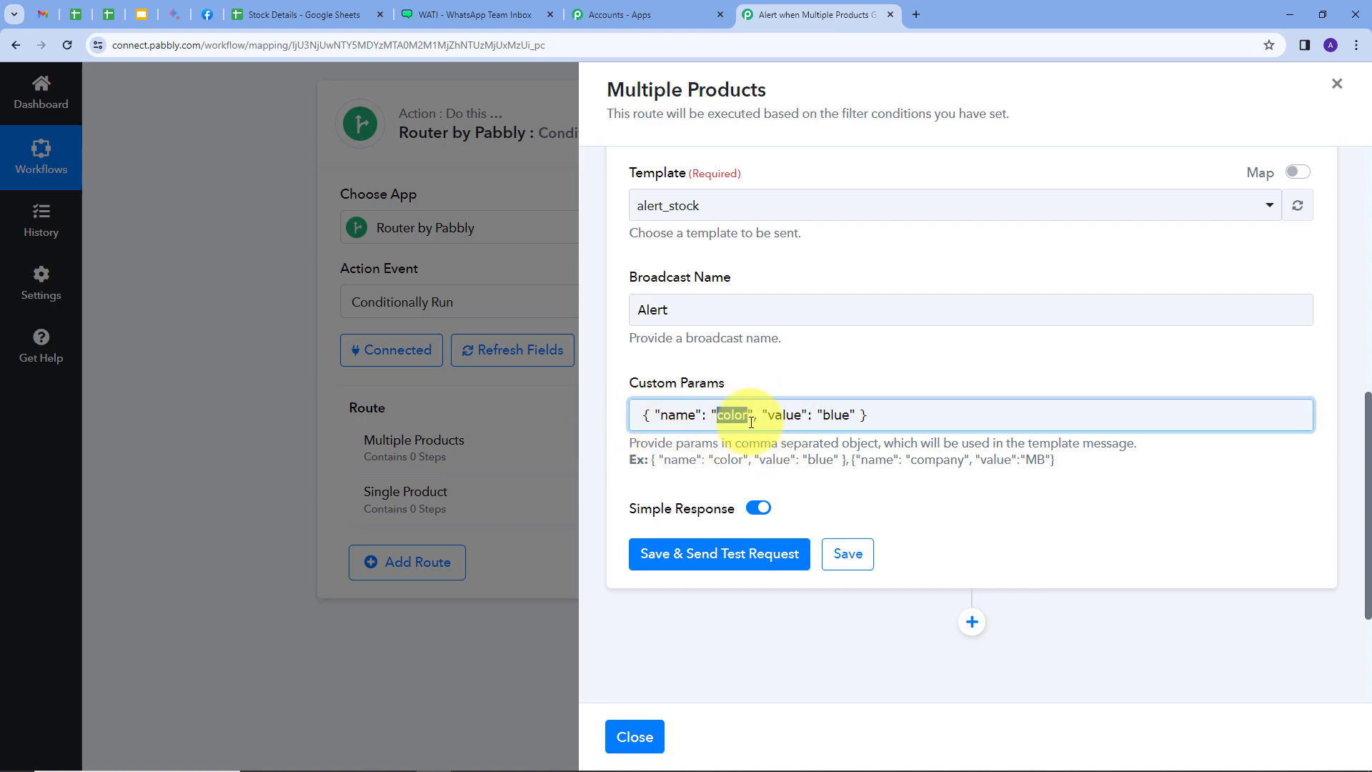
{"action": "key", "text": "BackSpace"}
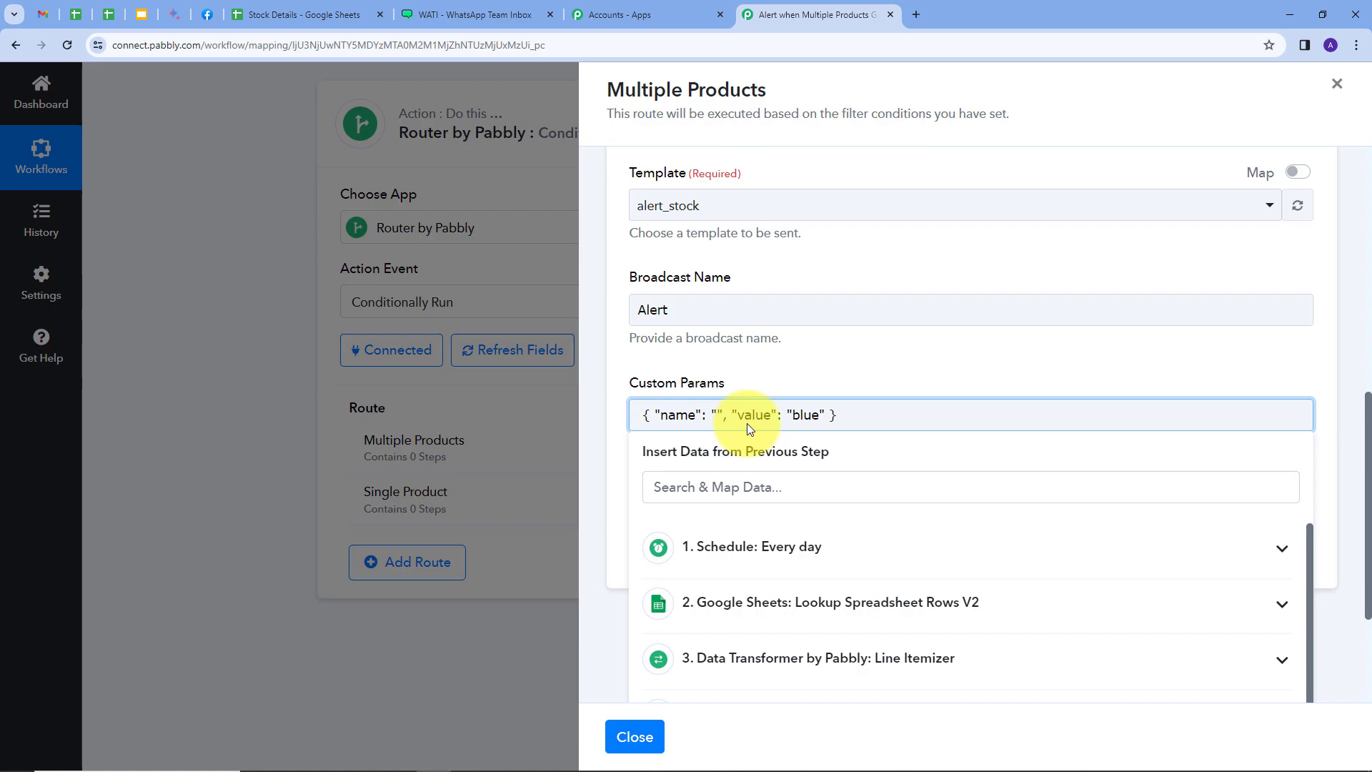
{"action": "type", "text": "name"}
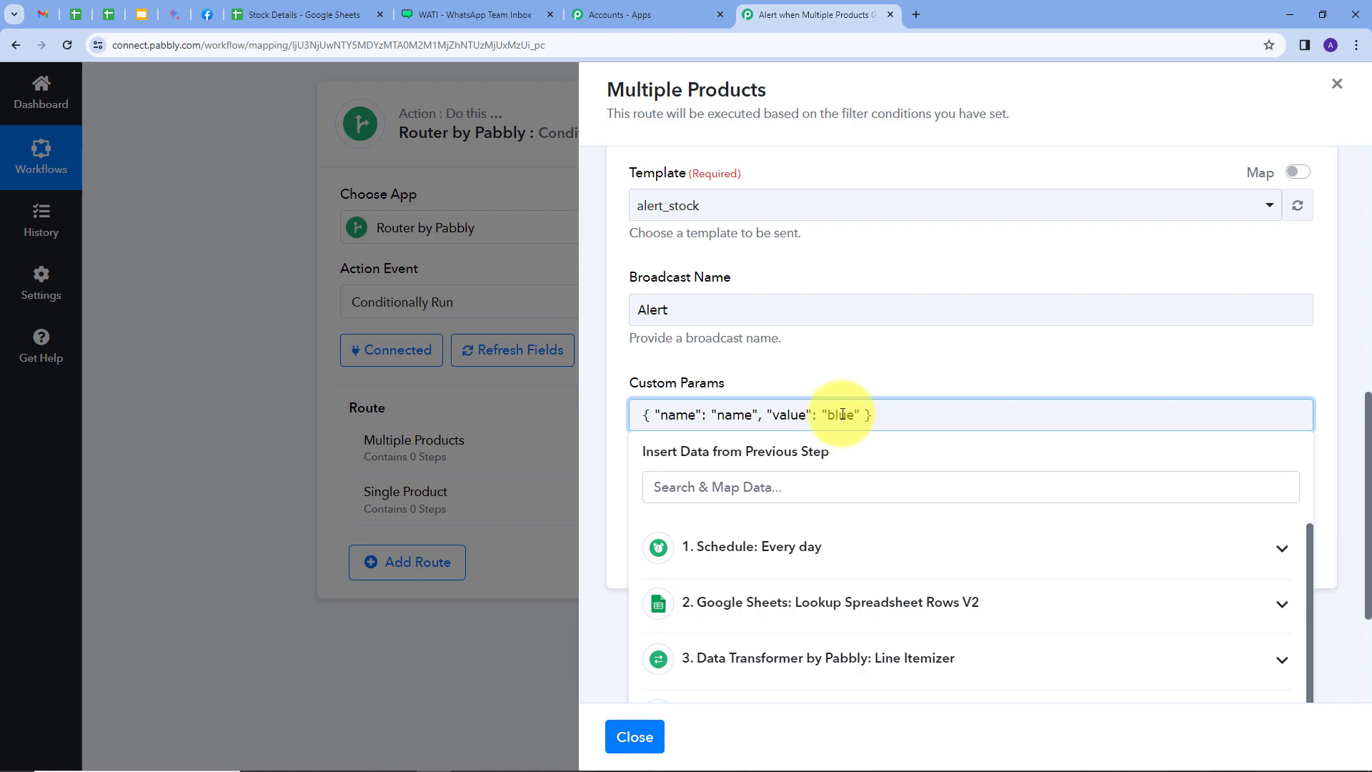
Replace "blue" in Custom Params with Result 0 from the Text Formatter Replace Text step, keeping the surrounding quotes
{"action": "left_click_drag", "start_coordinate": [827, 418], "coordinate": [856, 417]}
{"action": "key", "text": "BackSpace"}
{"action": "left_click", "coordinate": [857, 385]}
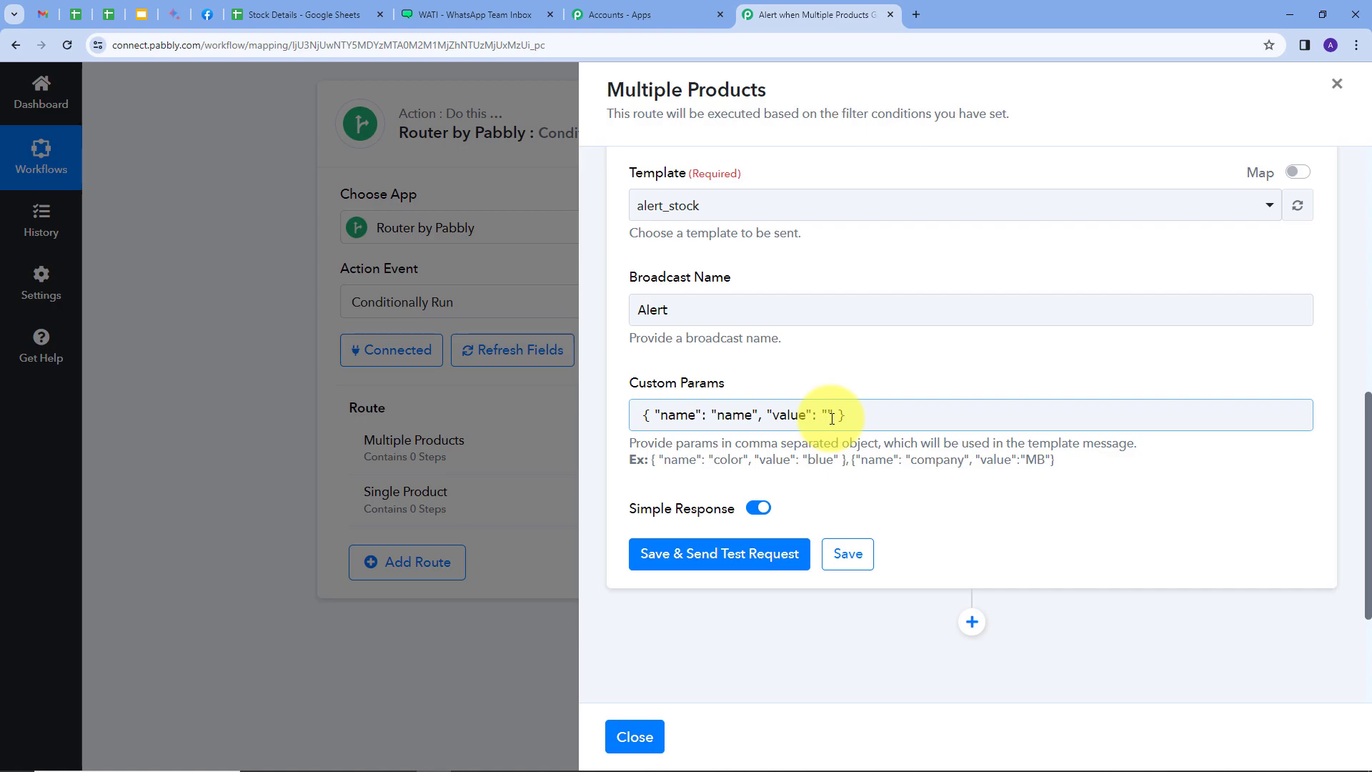
{"action": "left_click", "coordinate": [829, 410]}
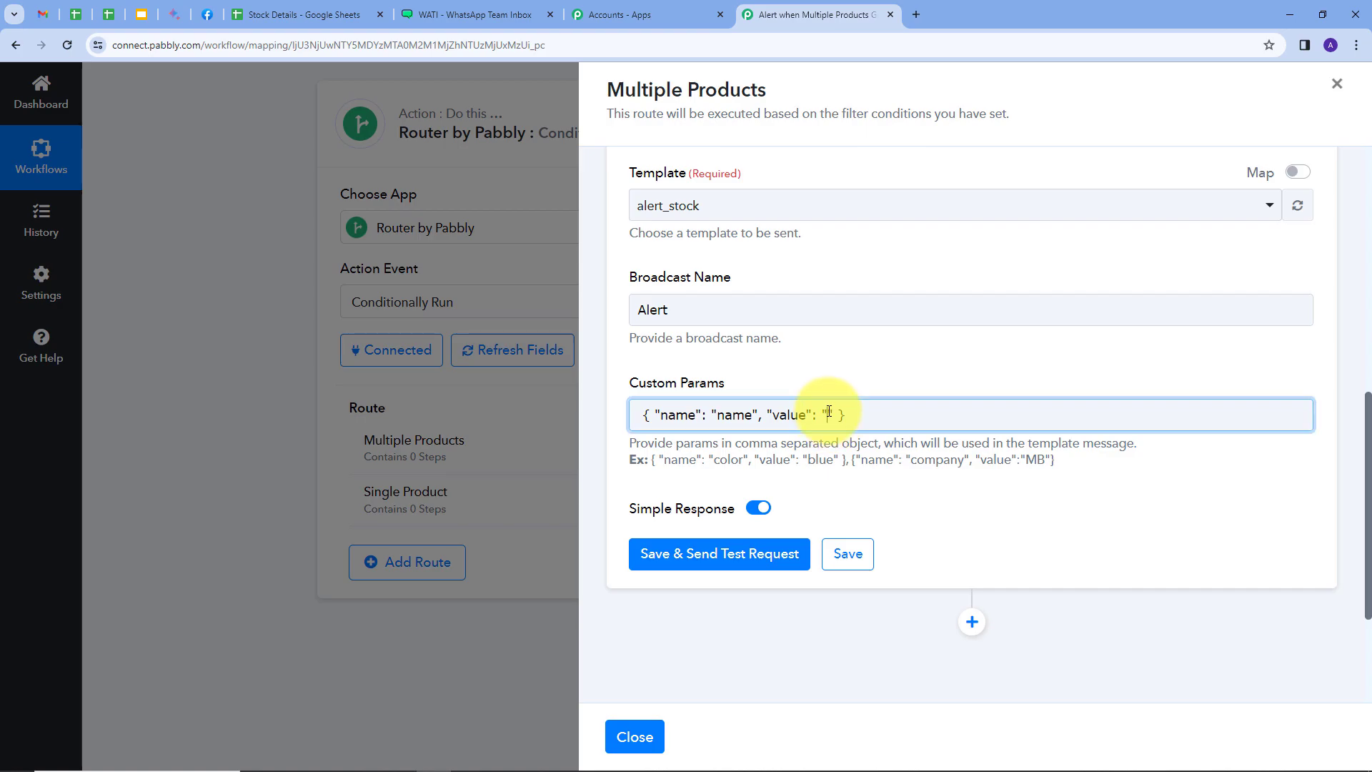
{"action": "scroll", "coordinate": [986, 527], "scroll_direction": "down", "scroll_amount": 2}
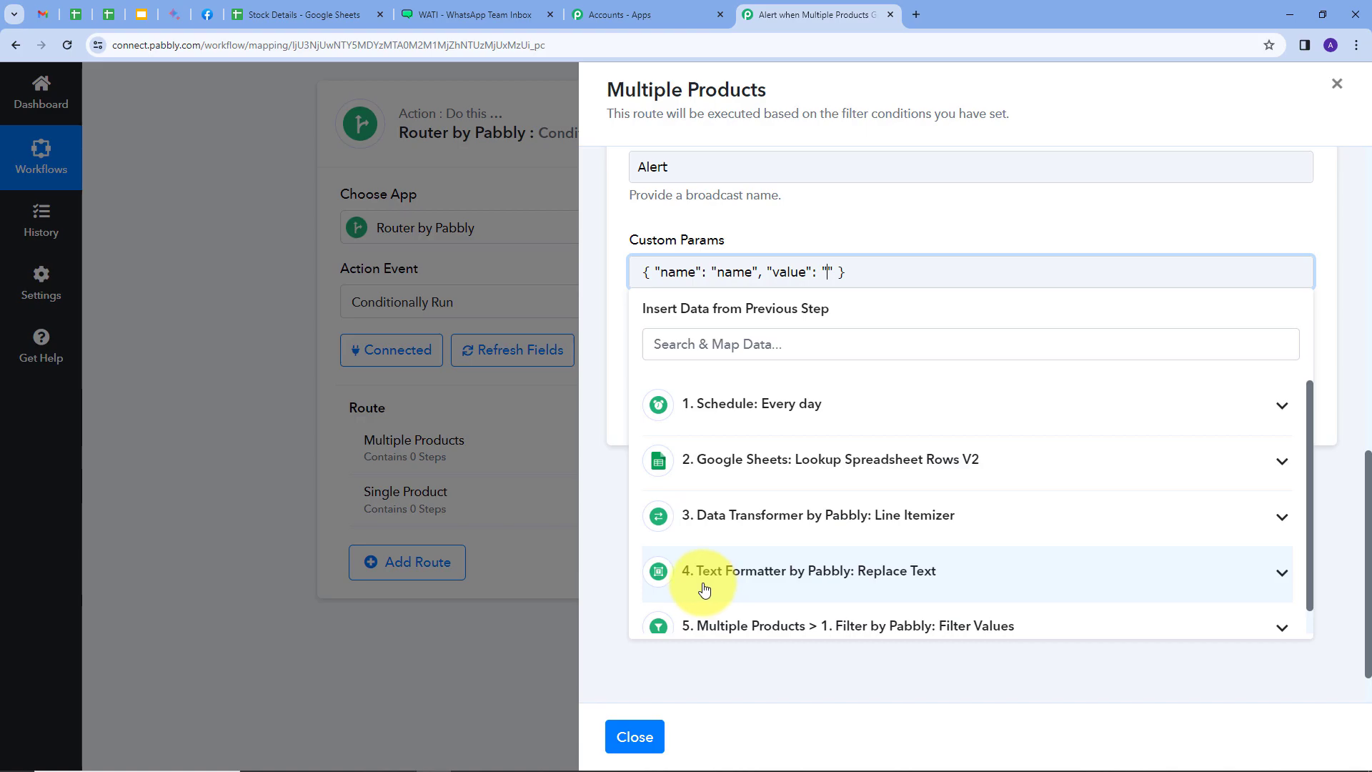
{"action": "left_click", "coordinate": [931, 570]}
{"action": "scroll", "coordinate": [802, 543], "scroll_direction": "down", "scroll_amount": 2}
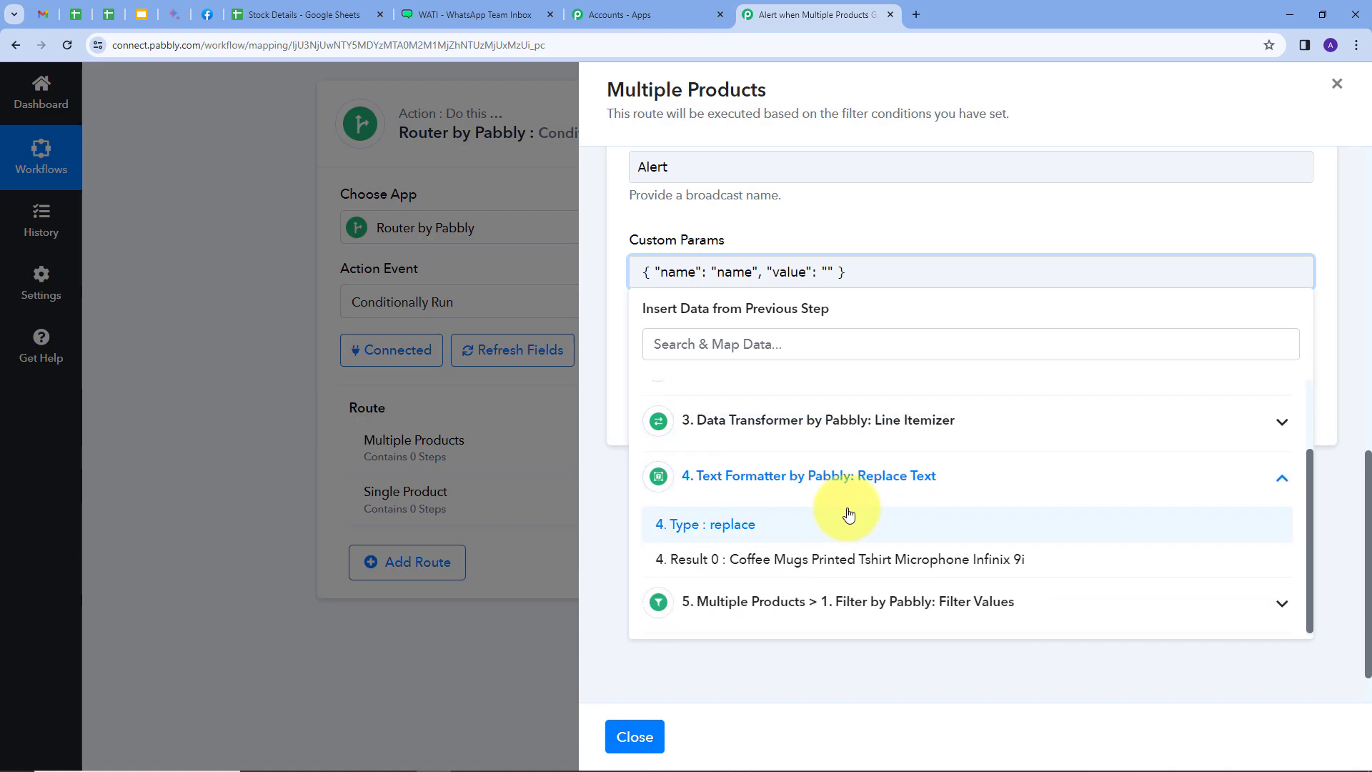
{"action": "left_click", "coordinate": [782, 563]}
{"action": "left_click", "coordinate": [772, 236]}
{"action": "scroll", "coordinate": [726, 353], "scroll_direction": "up", "scroll_amount": 6}
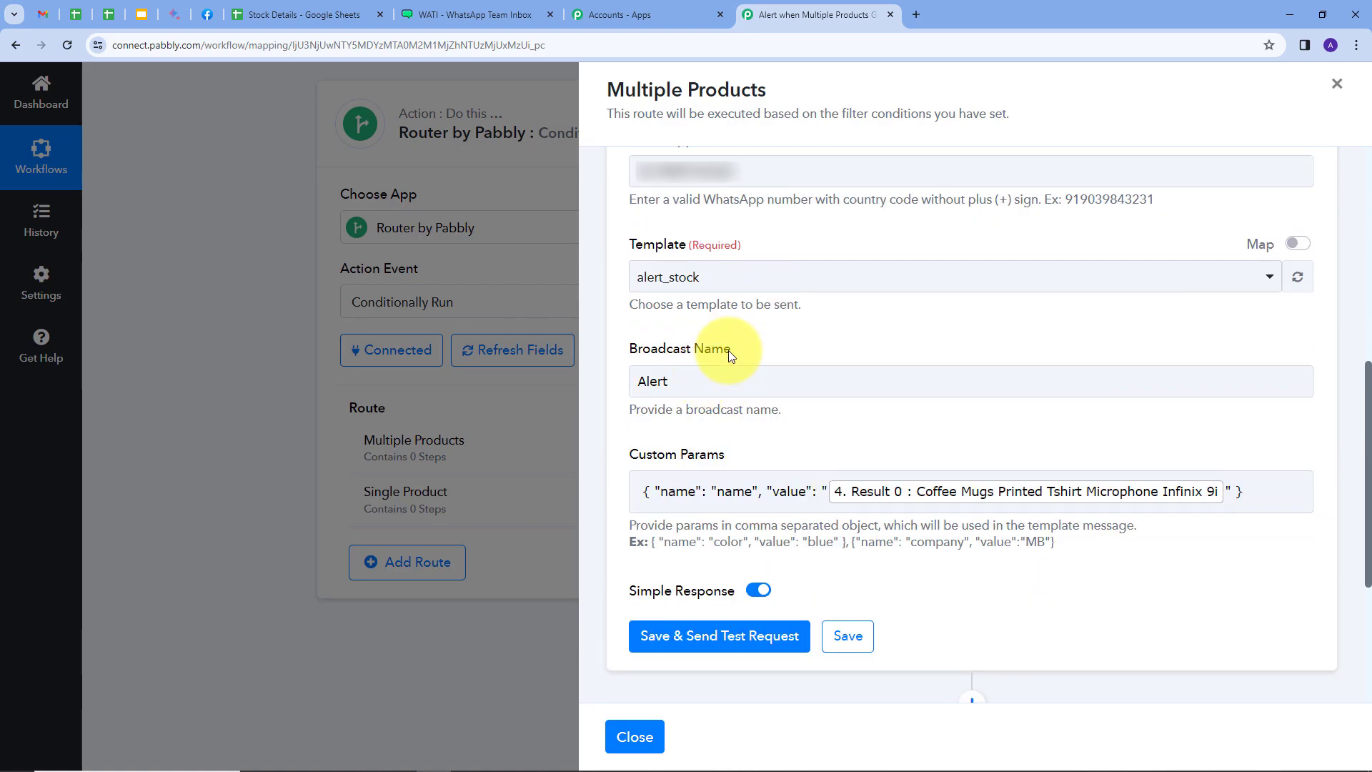
Save the WATI message with a test request, and open the WATI chat in WhatsApp Web to check the delivered alert
{"action": "scroll", "coordinate": [728, 371], "scroll_direction": "down", "scroll_amount": 5}
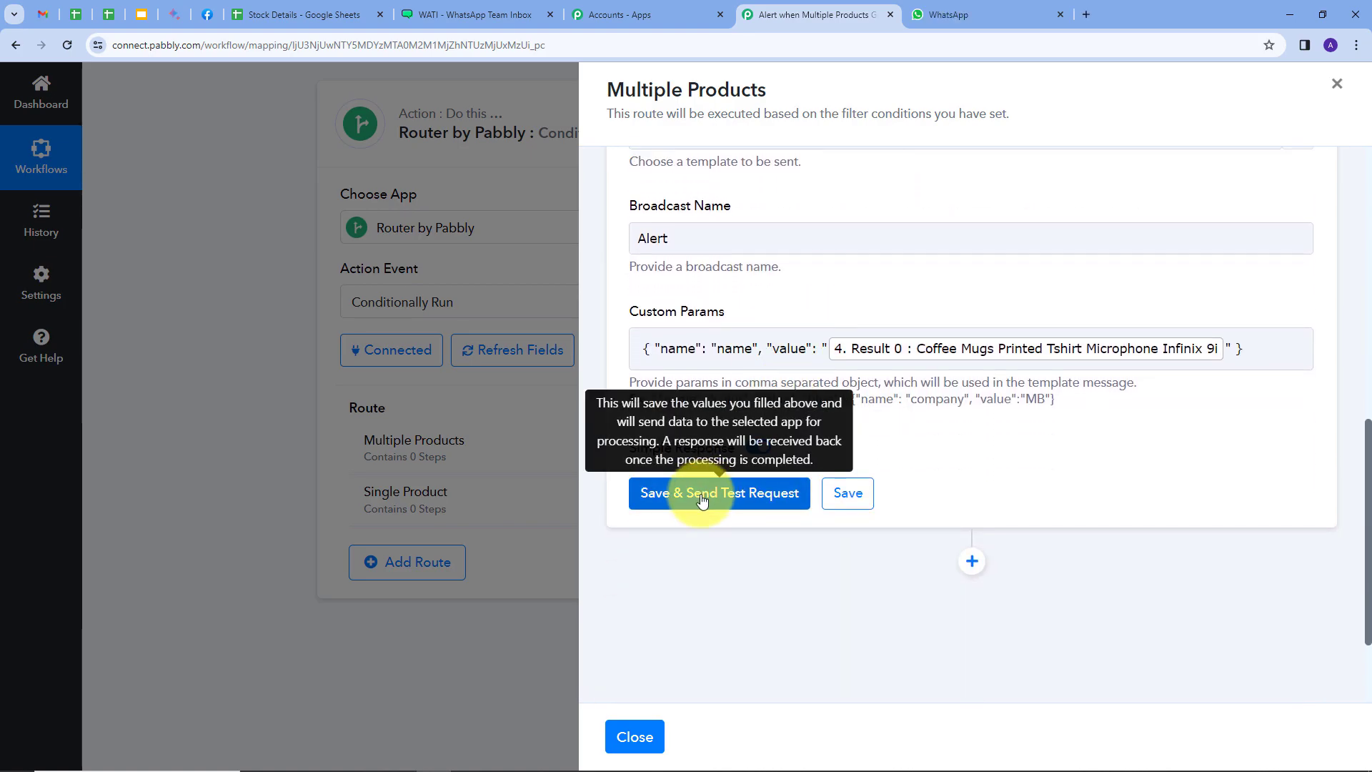
{"action": "left_click", "coordinate": [702, 501]}
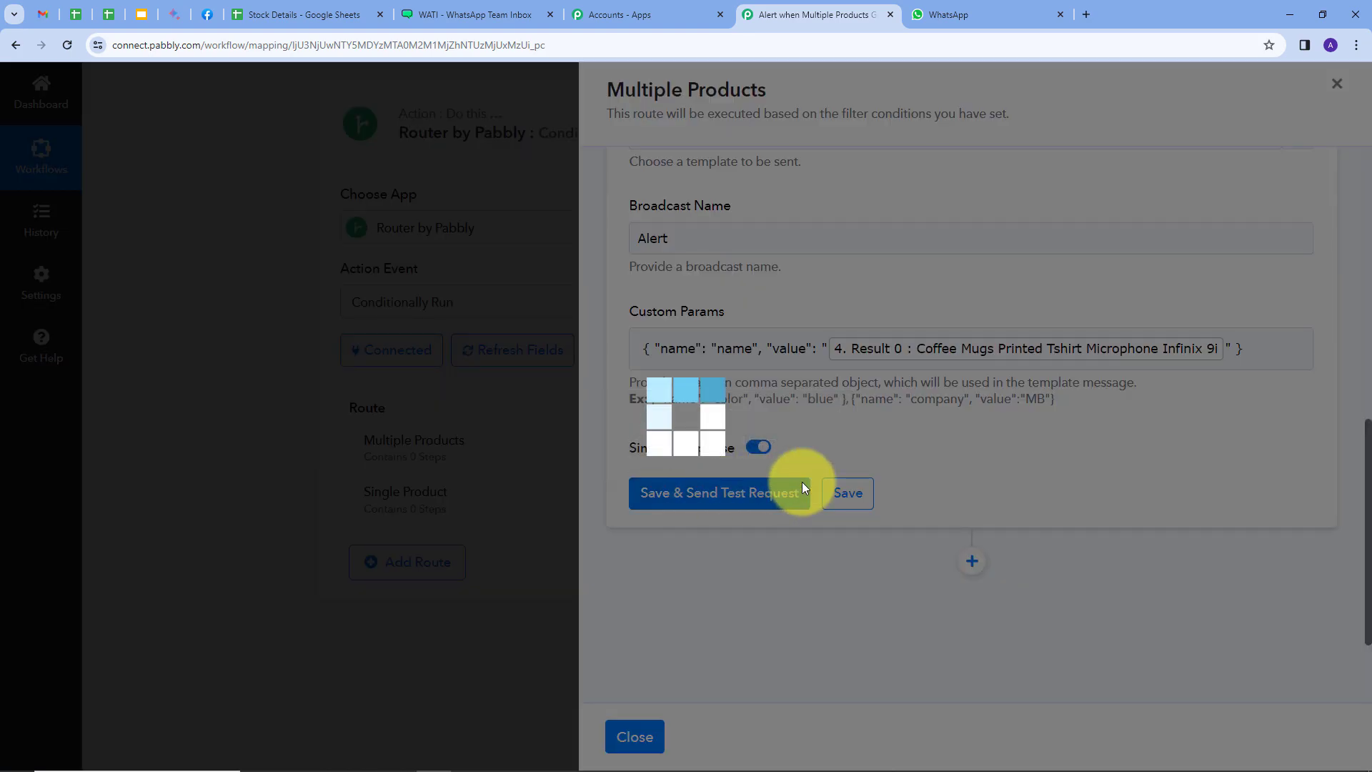
{"action": "scroll", "coordinate": [1328, 482], "scroll_direction": "down", "scroll_amount": 2}
{"action": "scroll", "coordinate": [1335, 483], "scroll_direction": "down", "scroll_amount": 1}
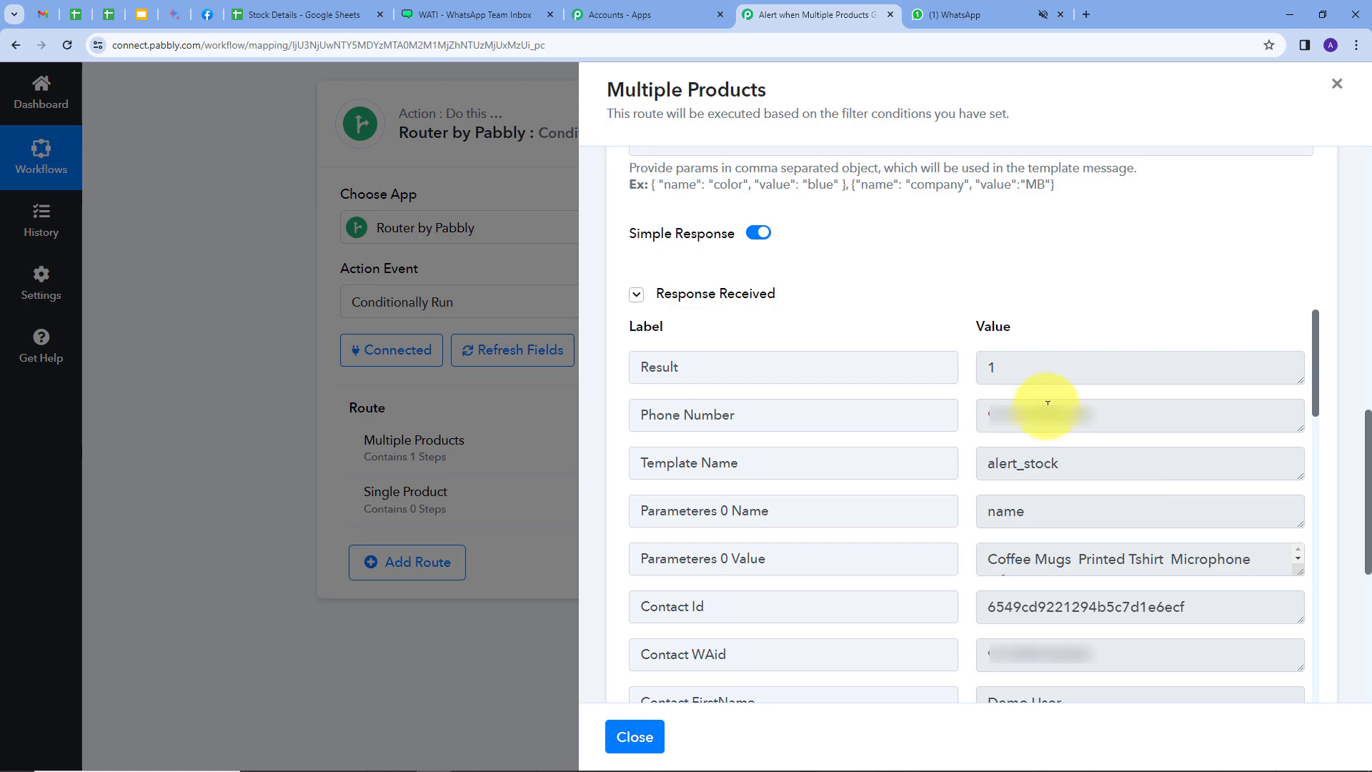
{"action": "left_click", "coordinate": [942, 10]}
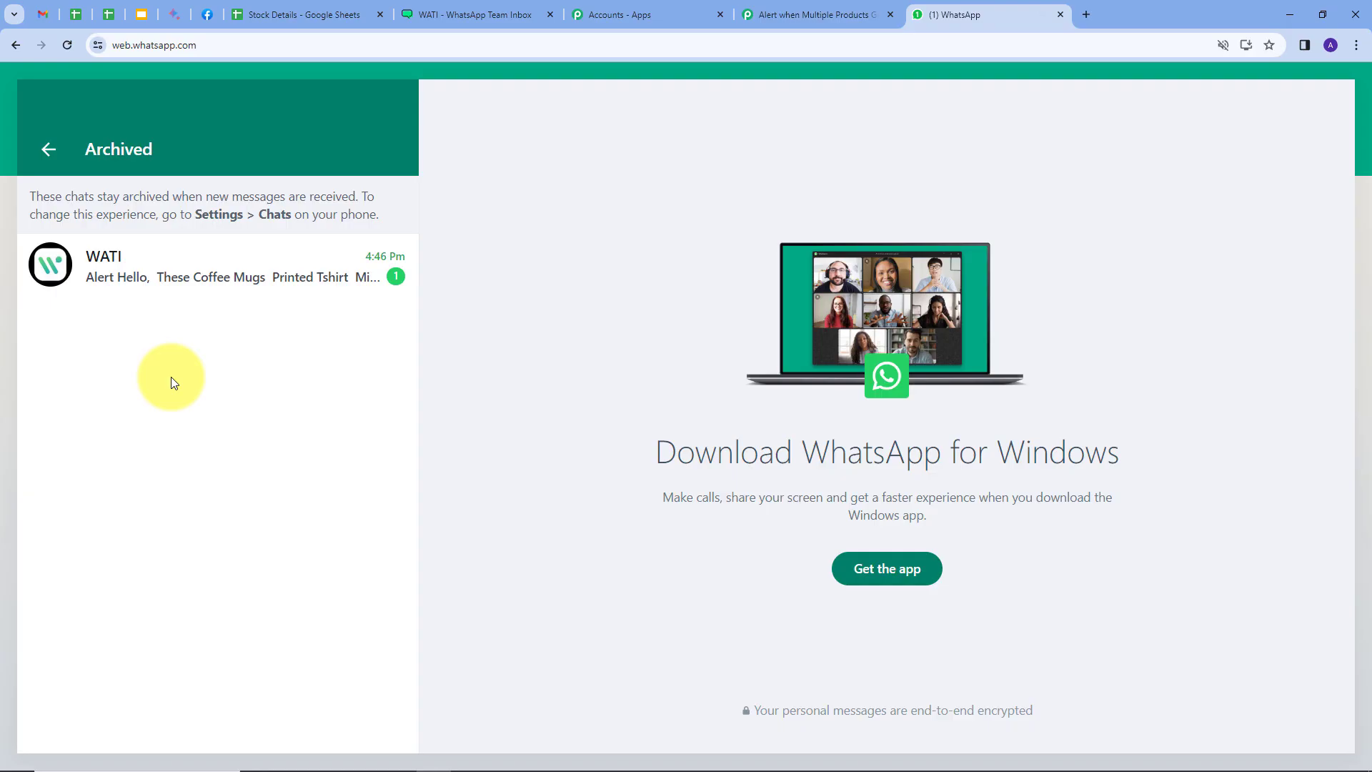
{"action": "left_click", "coordinate": [202, 279]}
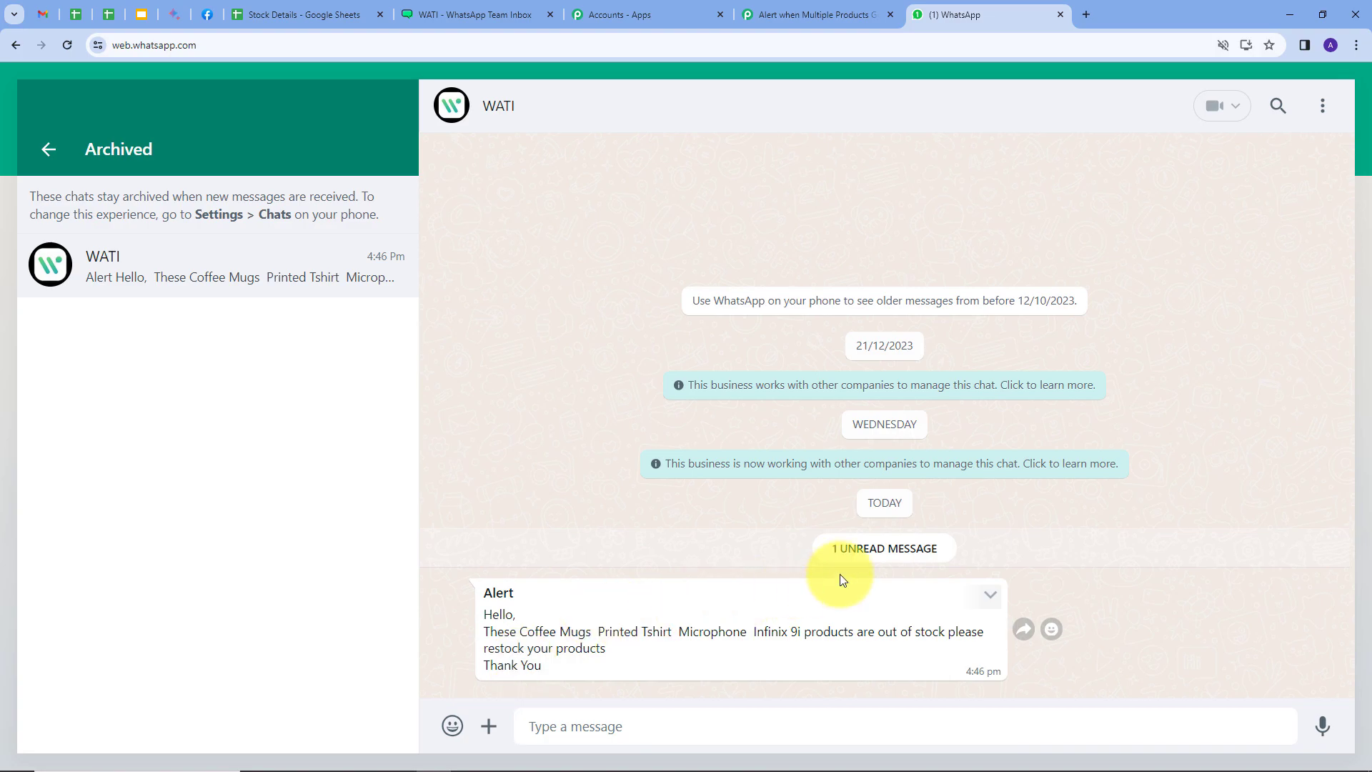
Return to Pabbly Connect, leave the Multiple Products route and open the Single Product route's filter and action steps
{"action": "left_click", "coordinate": [786, 16]}
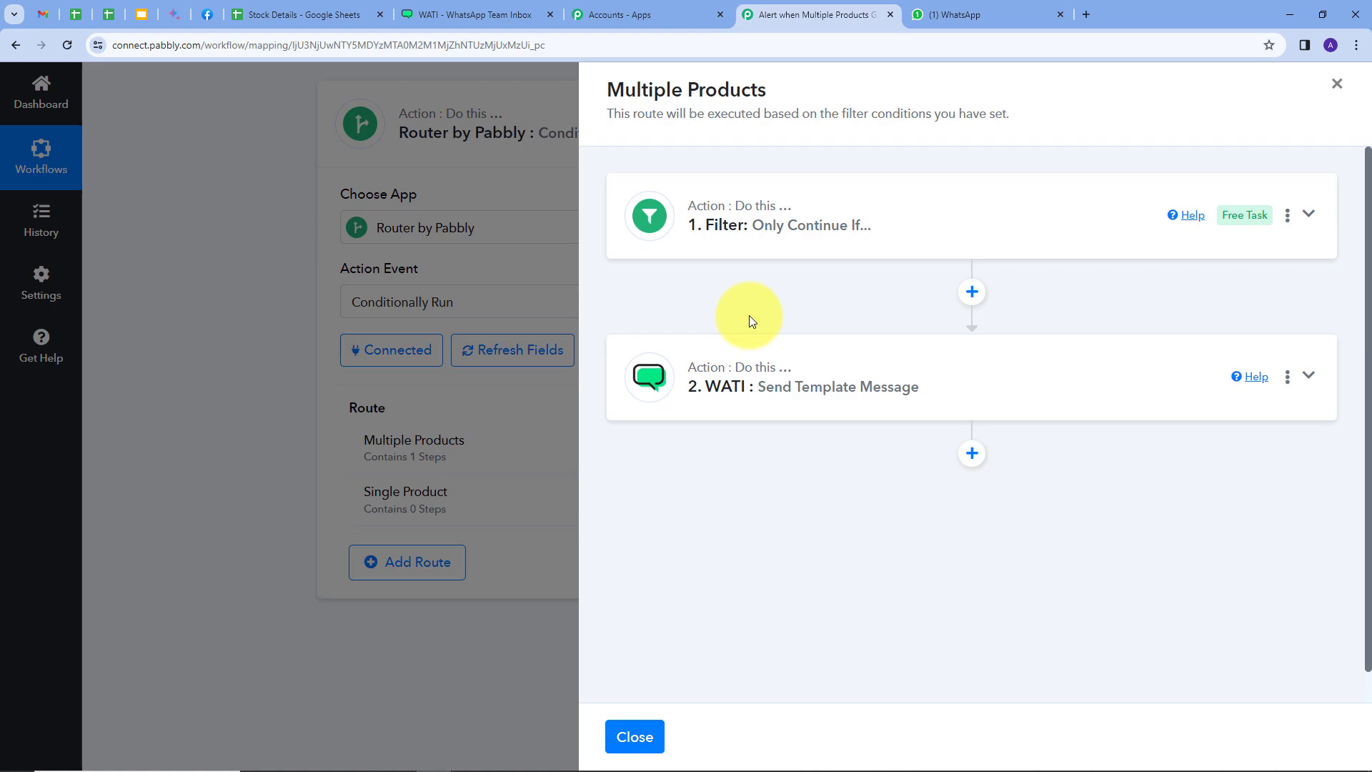
{"action": "left_click", "coordinate": [633, 736]}
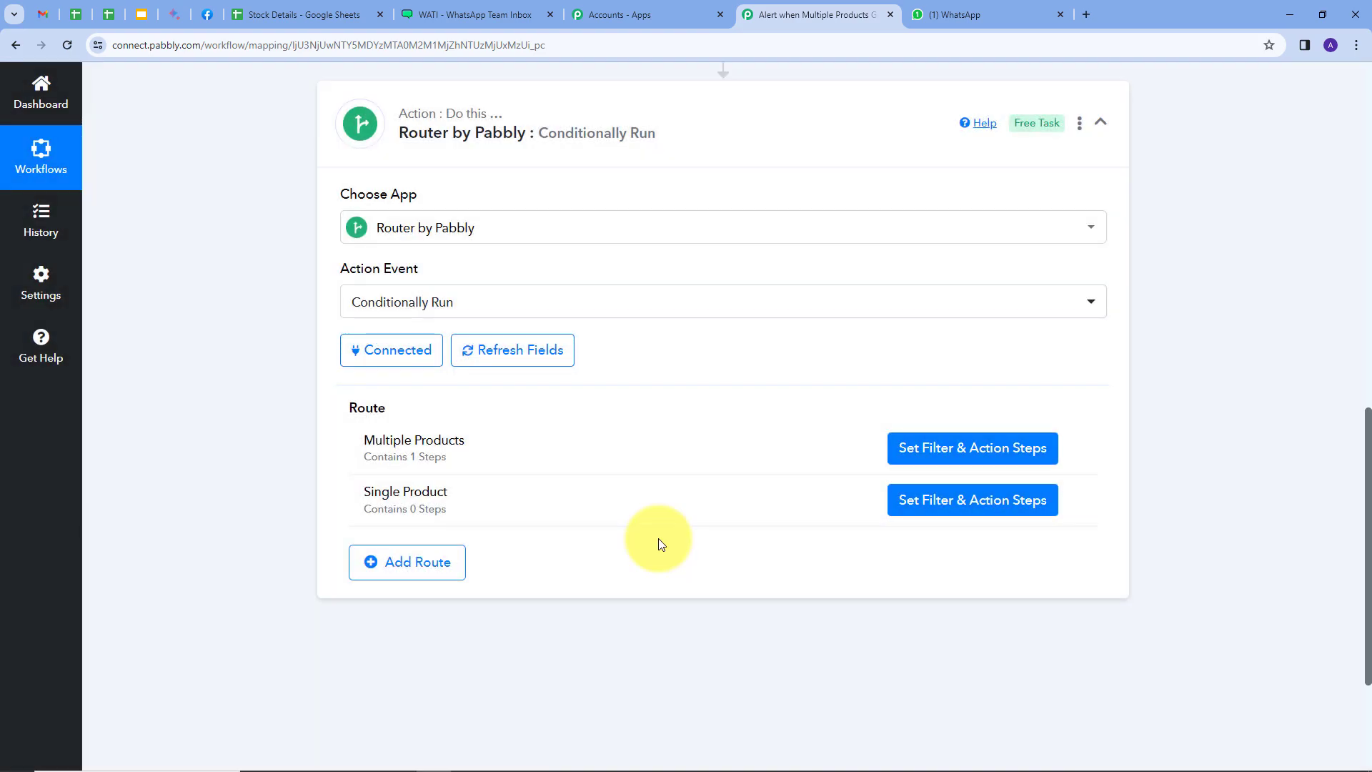
{"action": "left_click", "coordinate": [925, 508]}
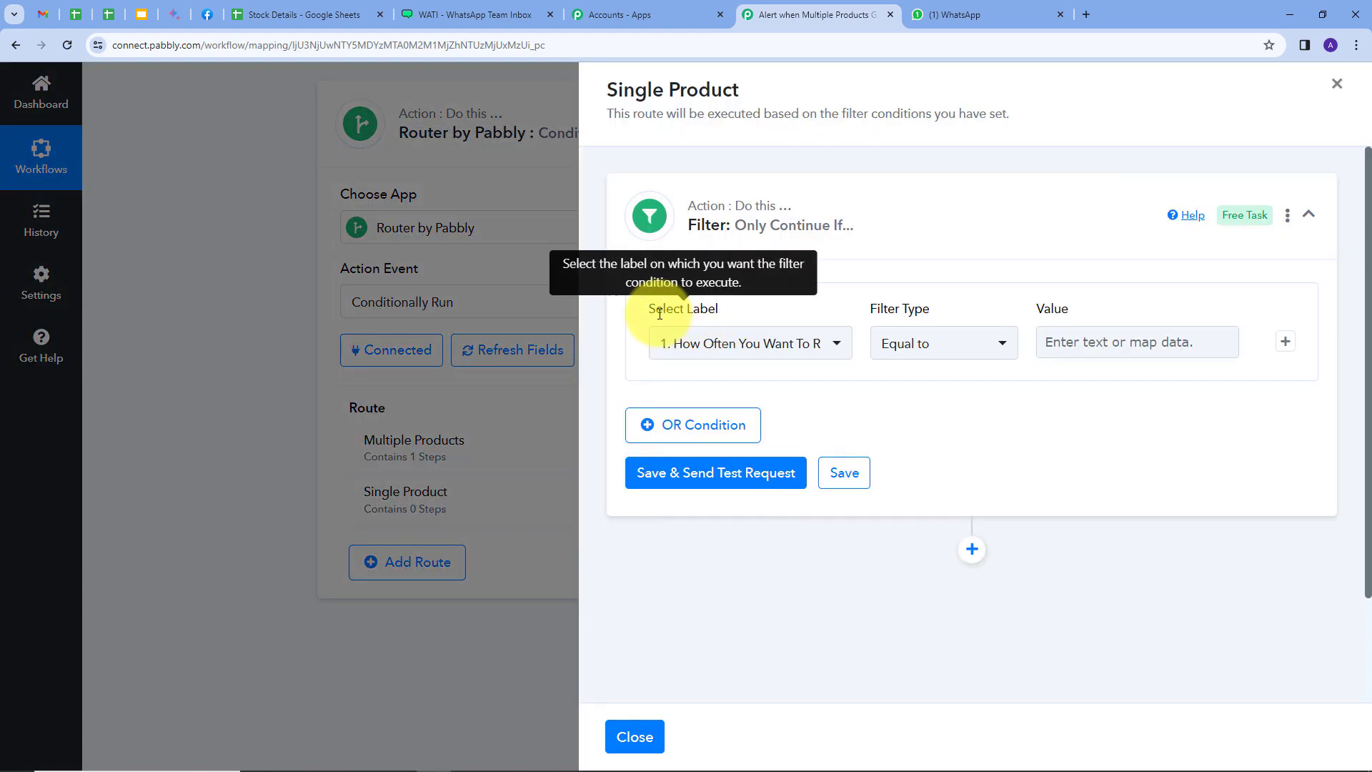
Set the Single Product filter to Line Itemizer RowValue Product, Does not contain, "],[", and save it with a test request
{"action": "left_click", "coordinate": [836, 346]}
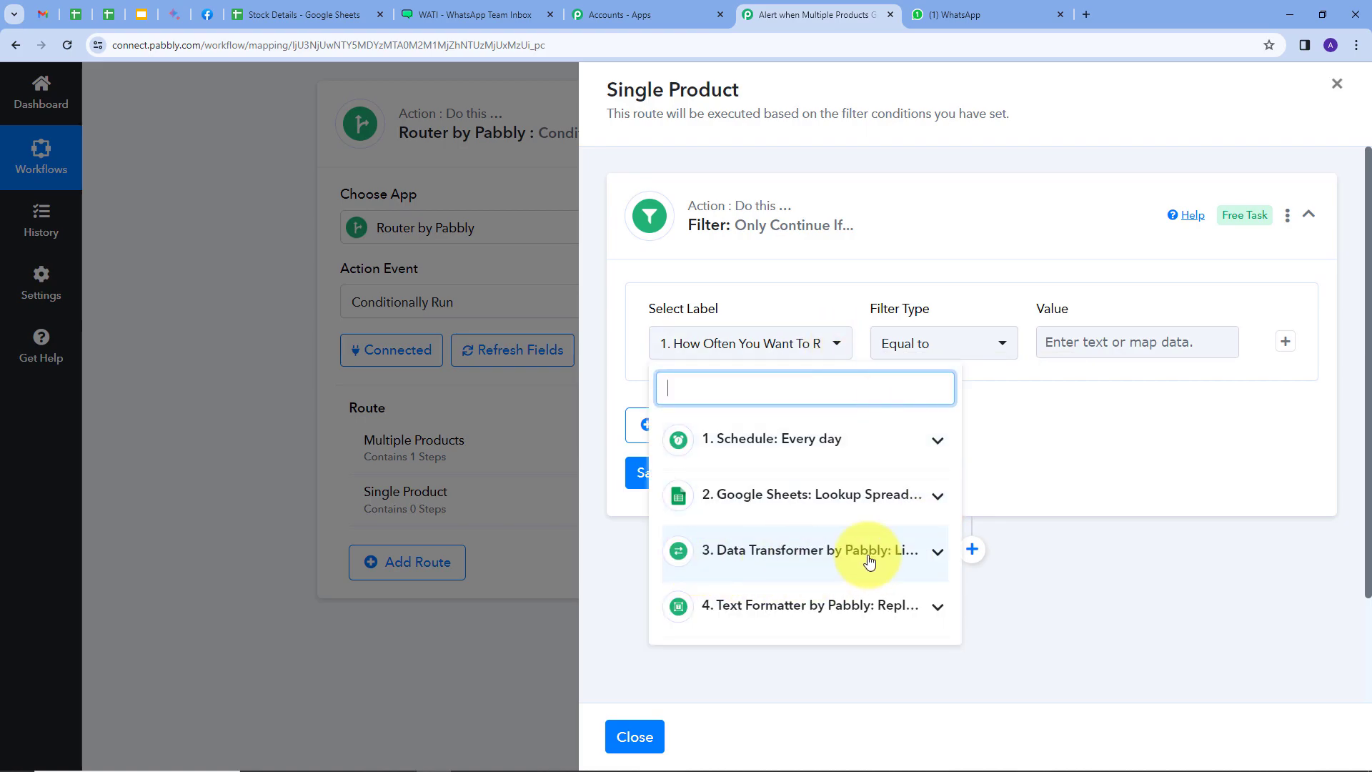
{"action": "left_click", "coordinate": [934, 554]}
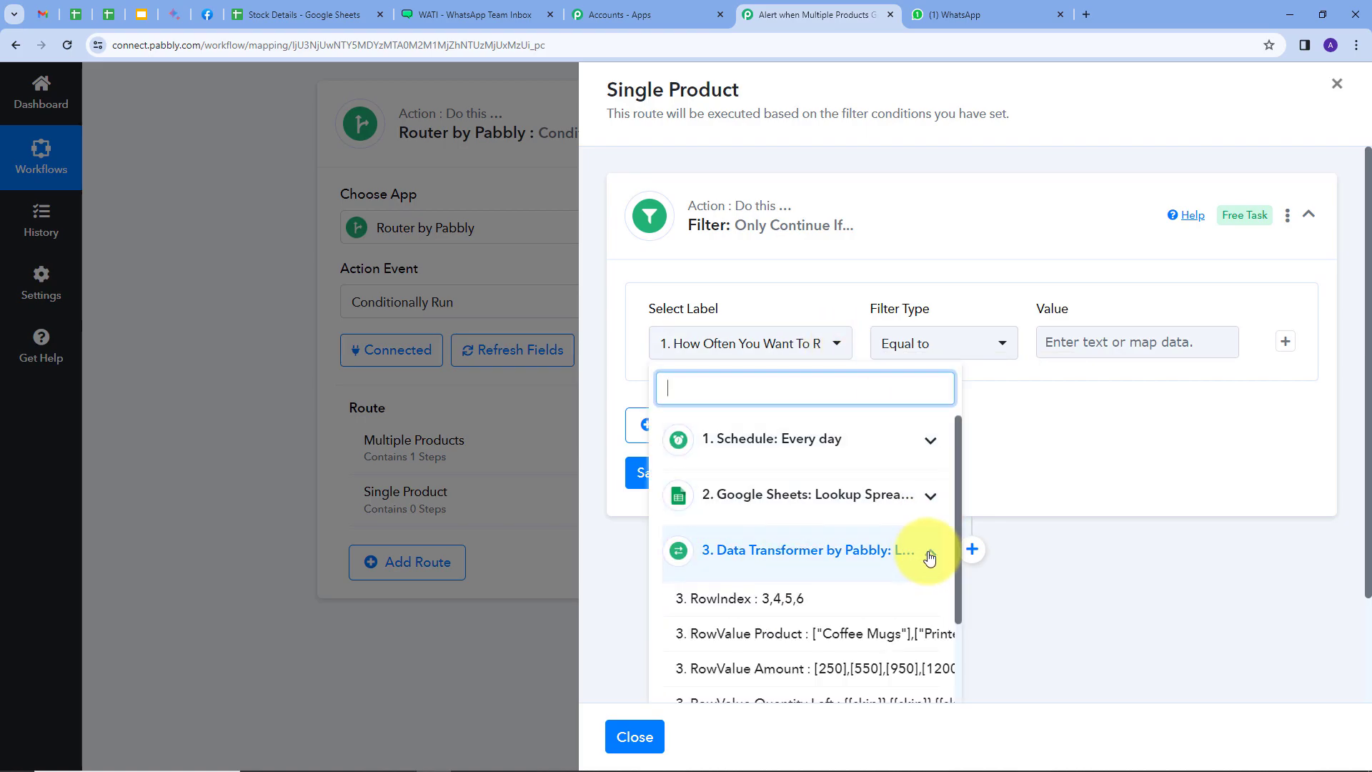
{"action": "left_click", "coordinate": [763, 643]}
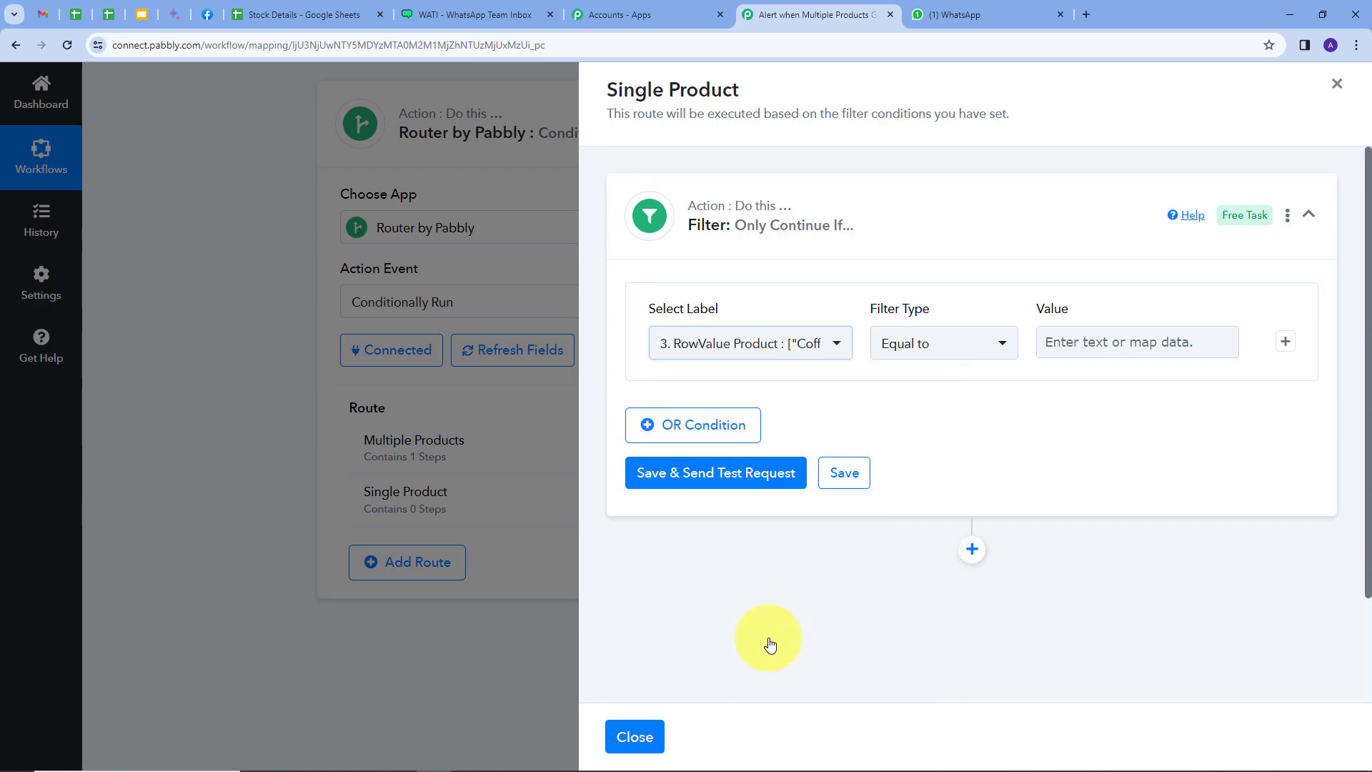
{"action": "left_click", "coordinate": [1001, 348]}
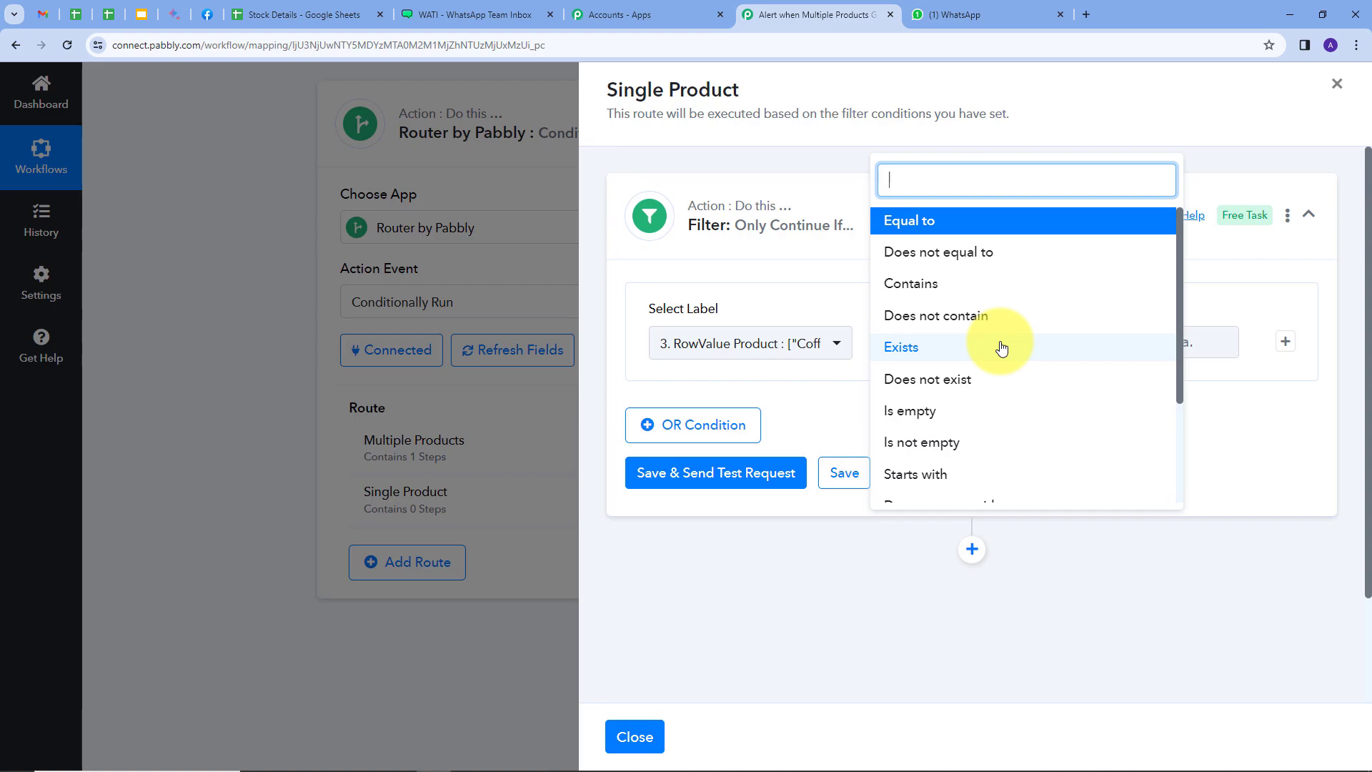
{"action": "left_click", "coordinate": [898, 321]}
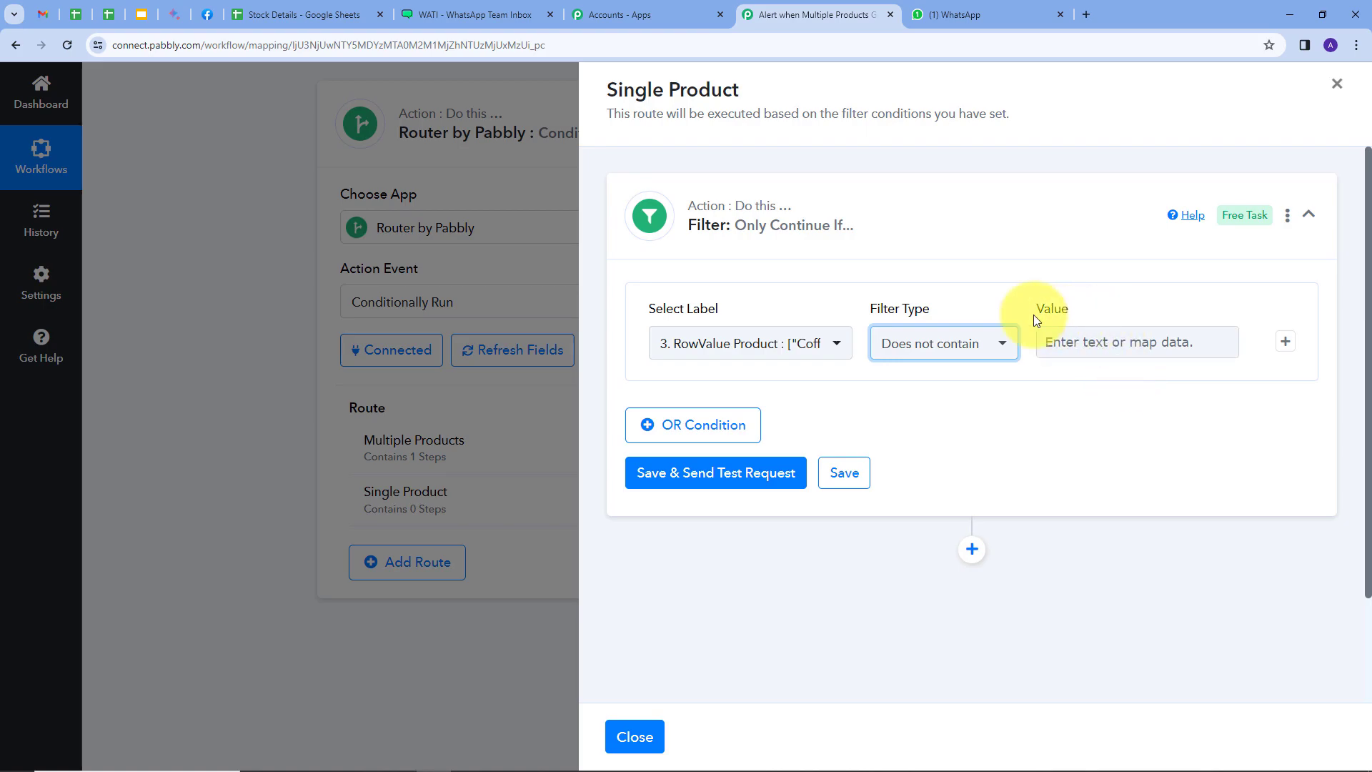
{"action": "left_click", "coordinate": [1075, 343]}
{"action": "type", "text": "\"],[\""}
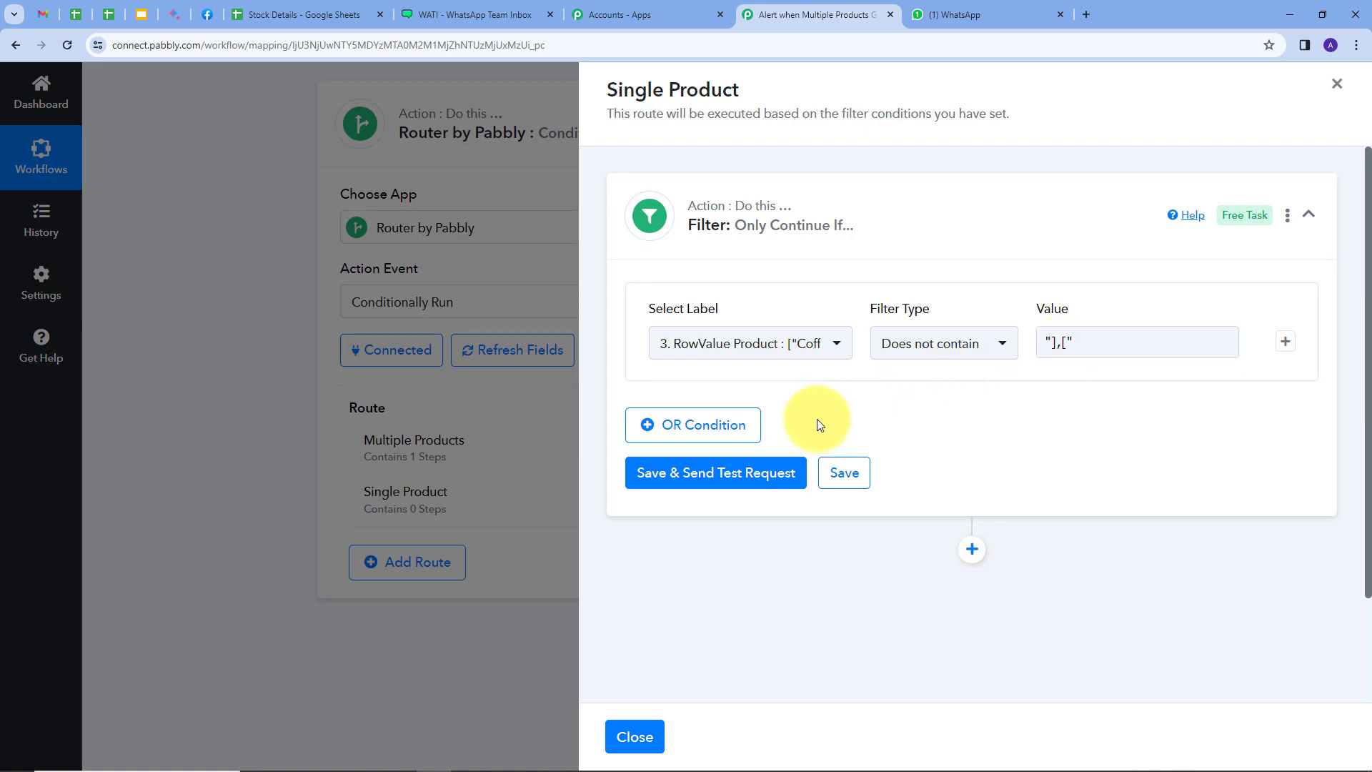
{"action": "left_click", "coordinate": [676, 478]}
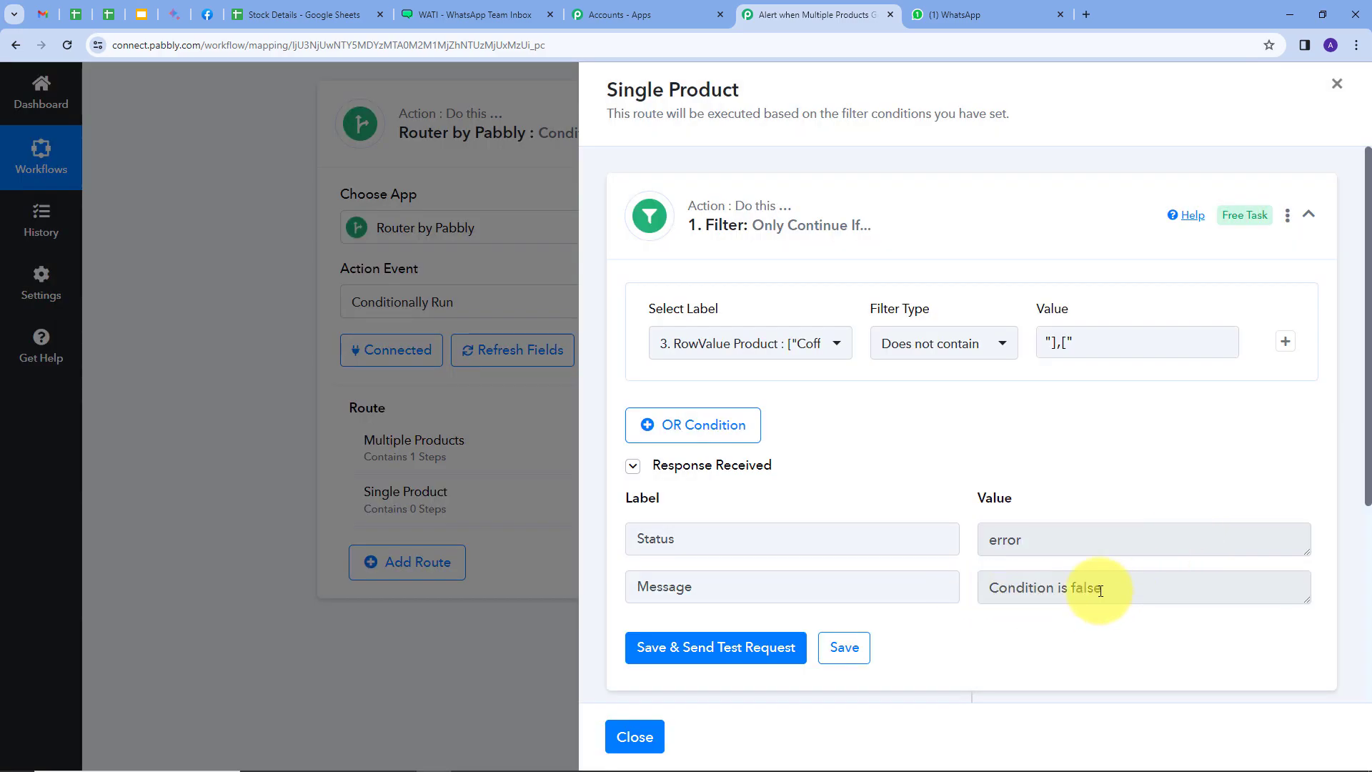
{"action": "left_click", "coordinate": [1048, 344]}
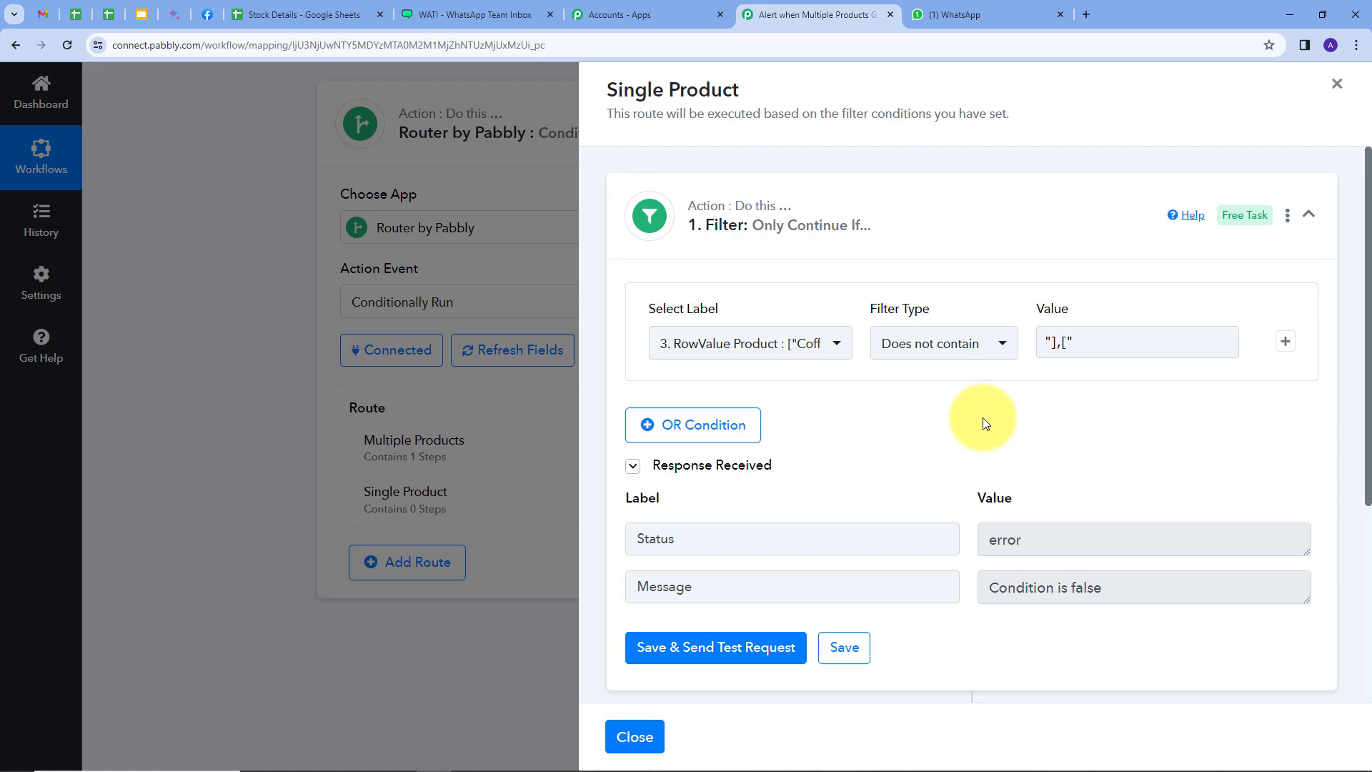
Add an action step after the Single Product filter and choose WATI as its app
{"action": "scroll", "coordinate": [983, 417], "scroll_direction": "down", "scroll_amount": 4}
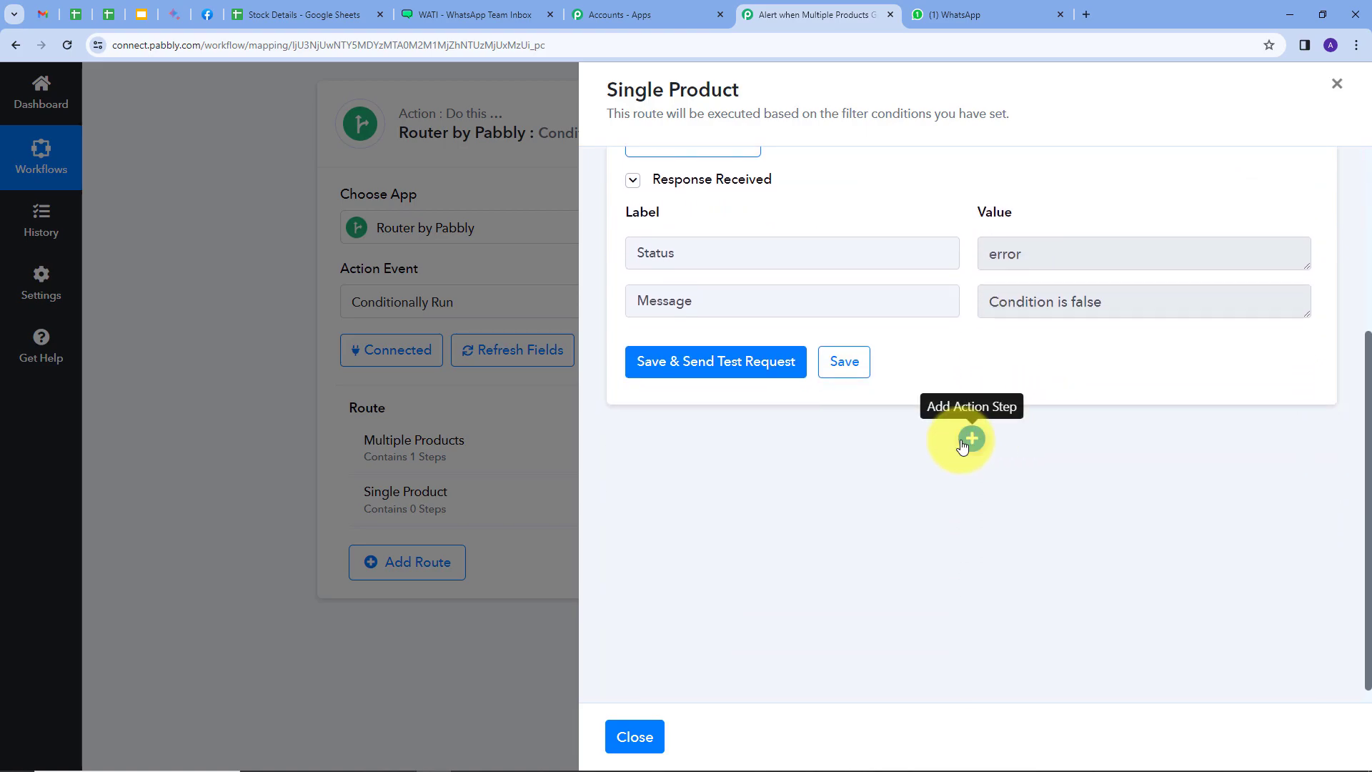
{"action": "left_click", "coordinate": [964, 441]}
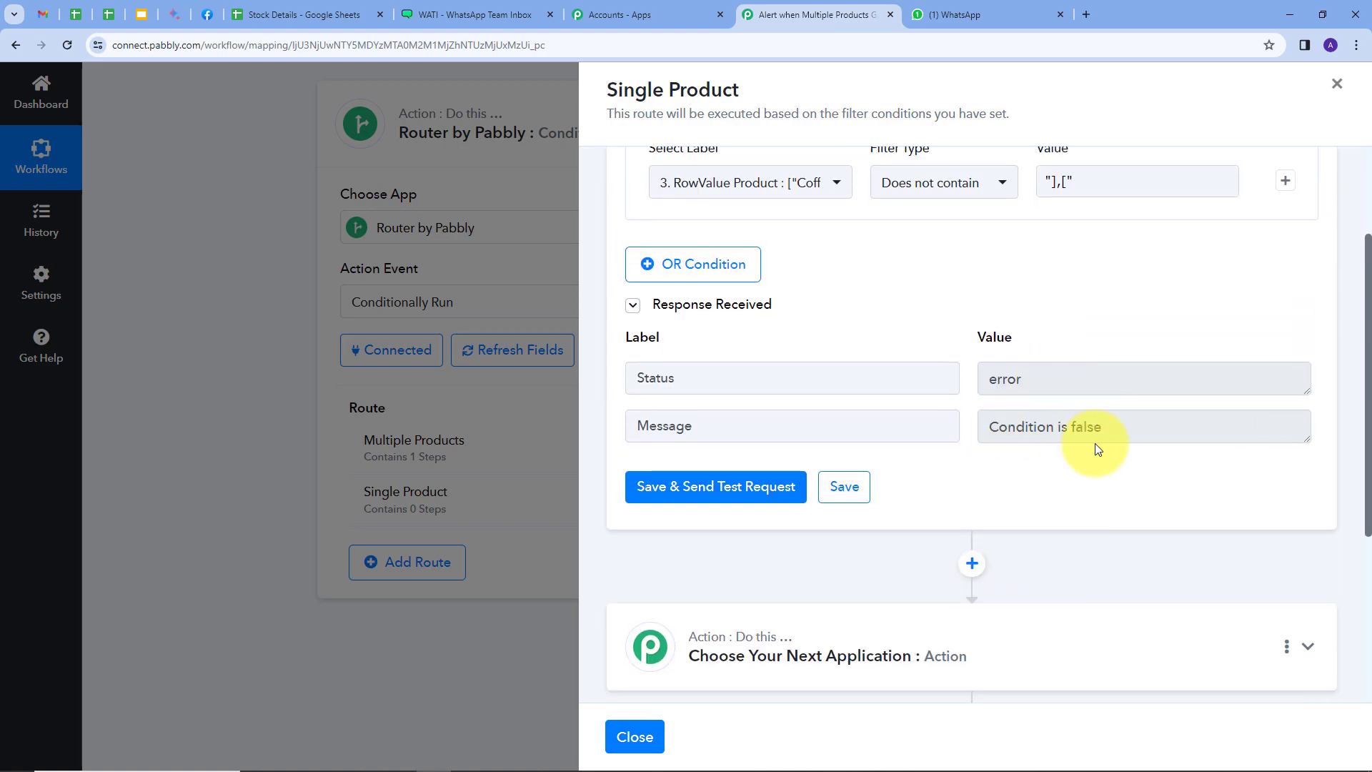
{"action": "scroll", "coordinate": [1014, 450], "scroll_direction": "down", "scroll_amount": 2}
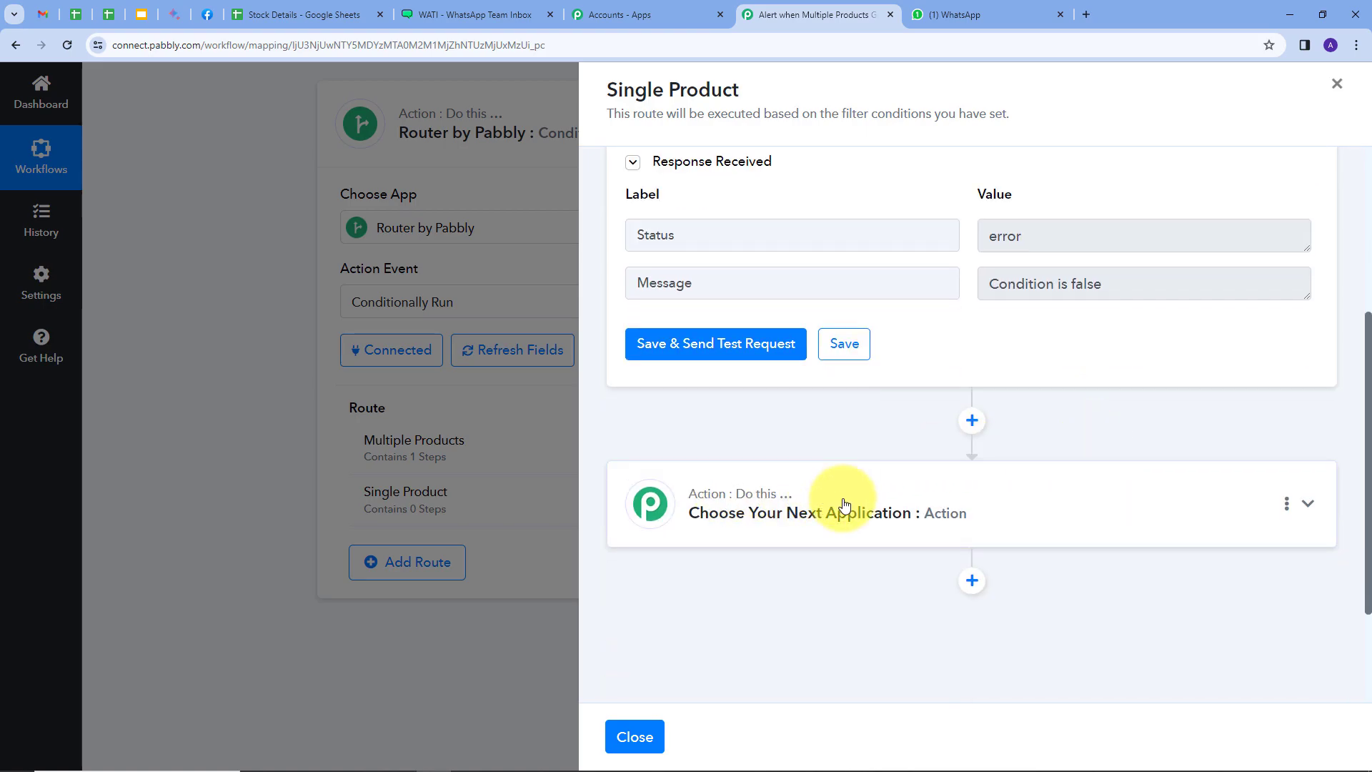
{"action": "scroll", "coordinate": [940, 505], "scroll_direction": "up", "scroll_amount": 4}
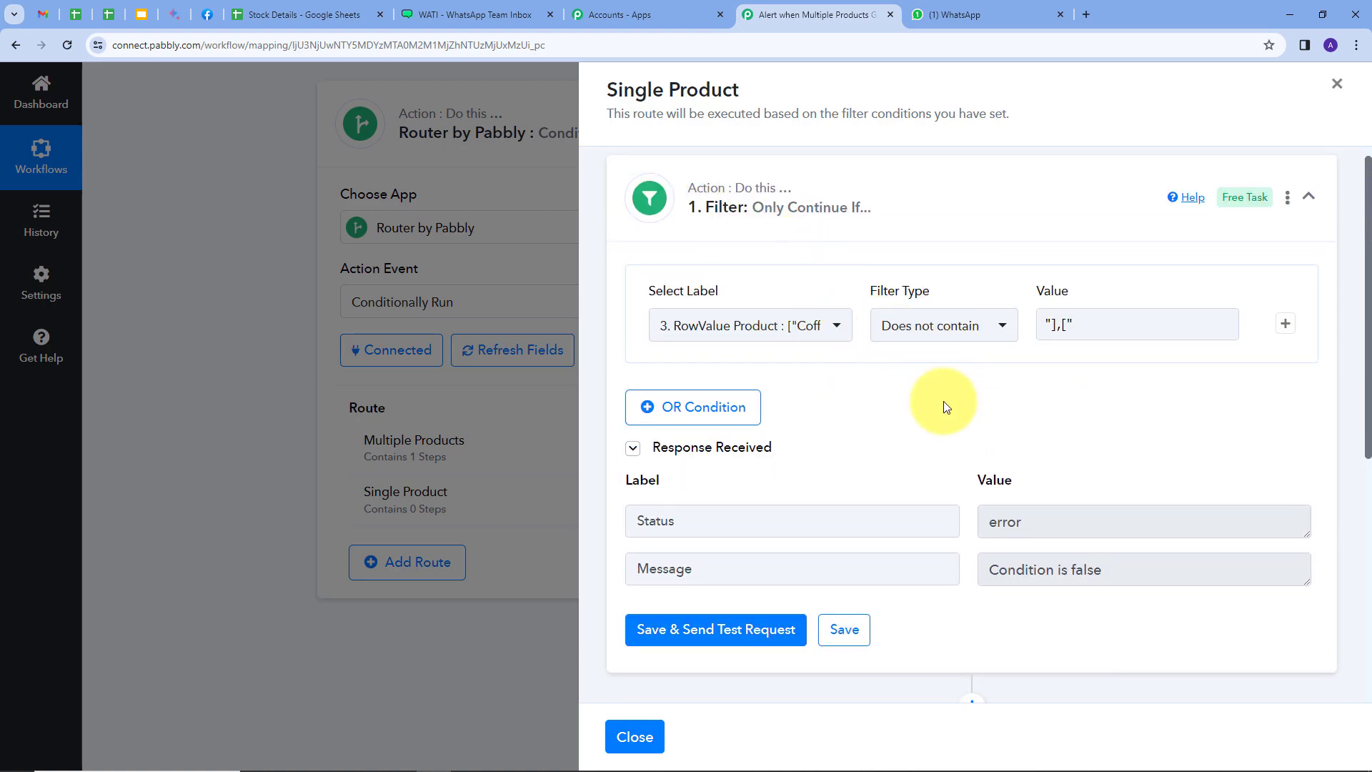
{"action": "scroll", "coordinate": [943, 407], "scroll_direction": "down", "scroll_amount": 2}
{"action": "scroll", "coordinate": [1164, 411], "scroll_direction": "down", "scroll_amount": 2}
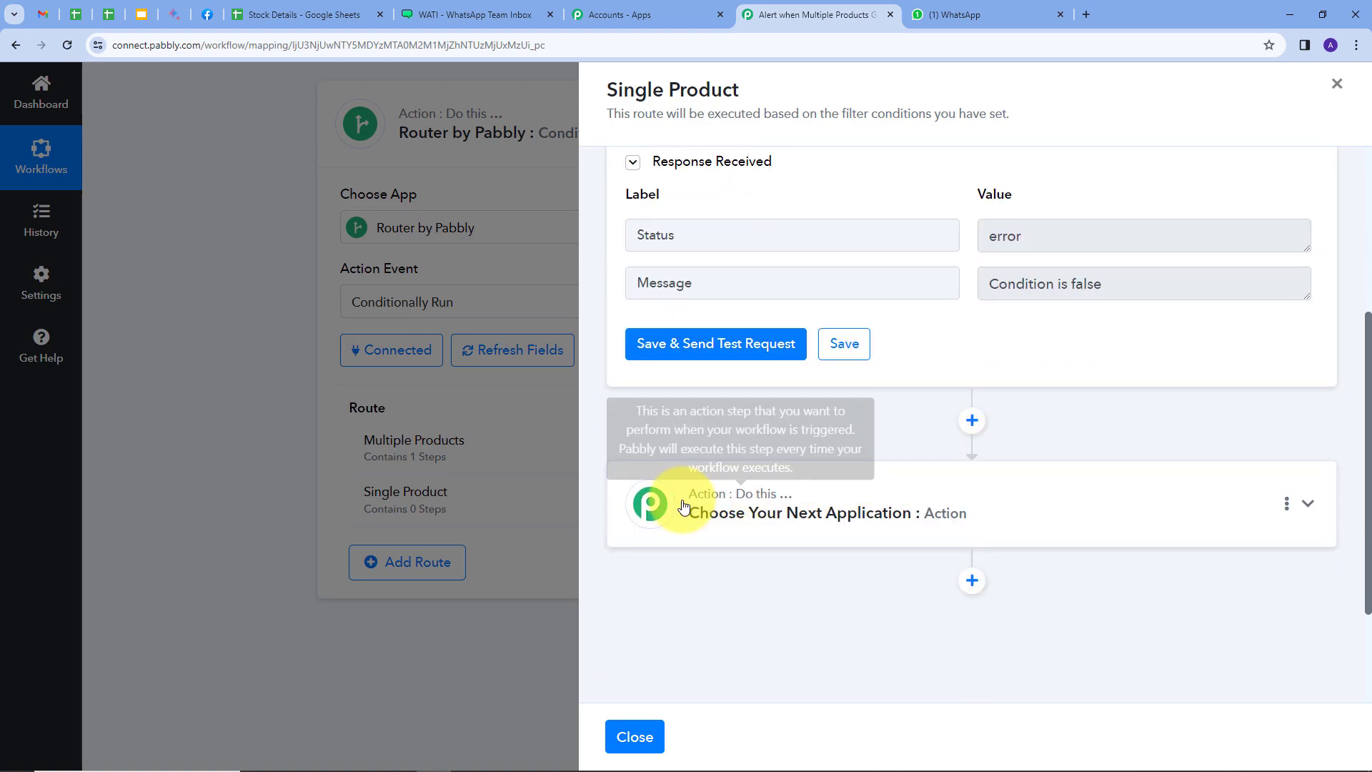
{"action": "left_click", "coordinate": [1086, 498]}
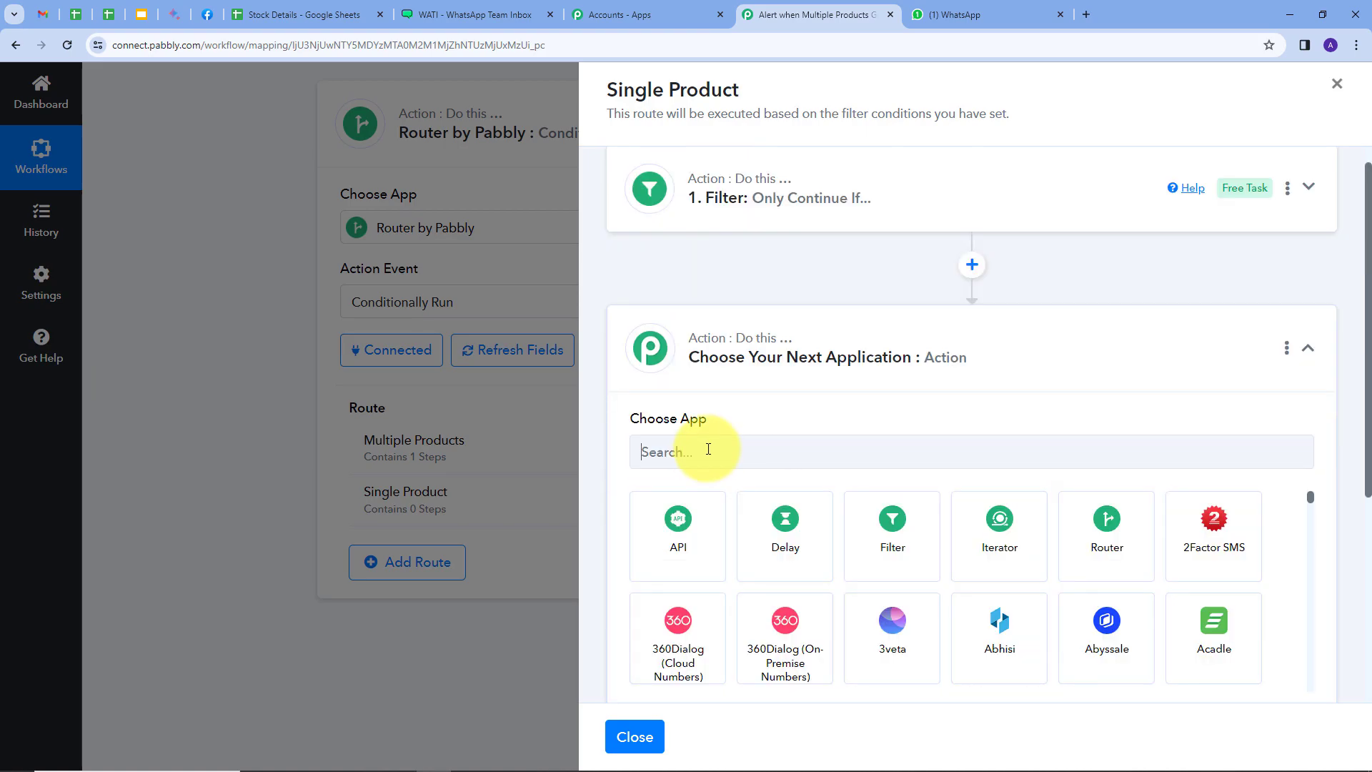
{"action": "type", "text": "wati"}
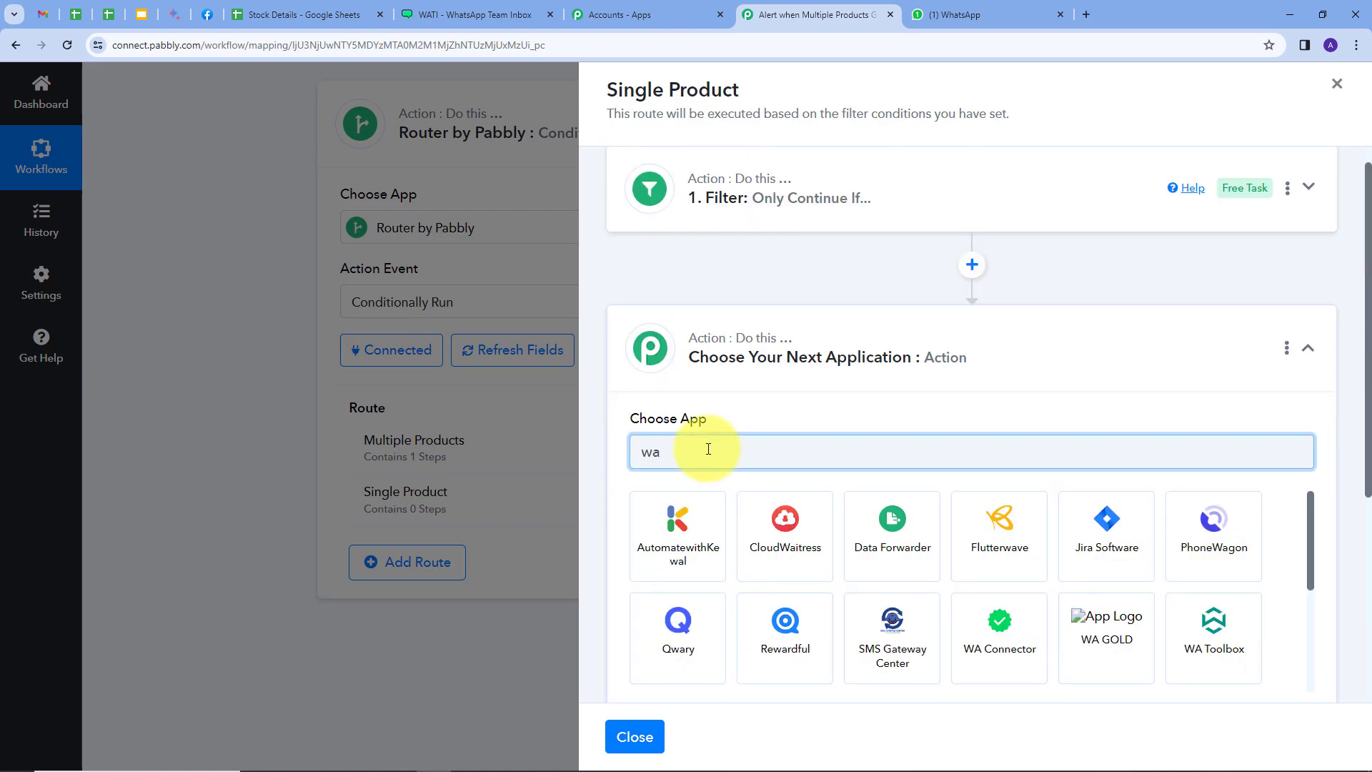
{"action": "left_click", "coordinate": [683, 520]}
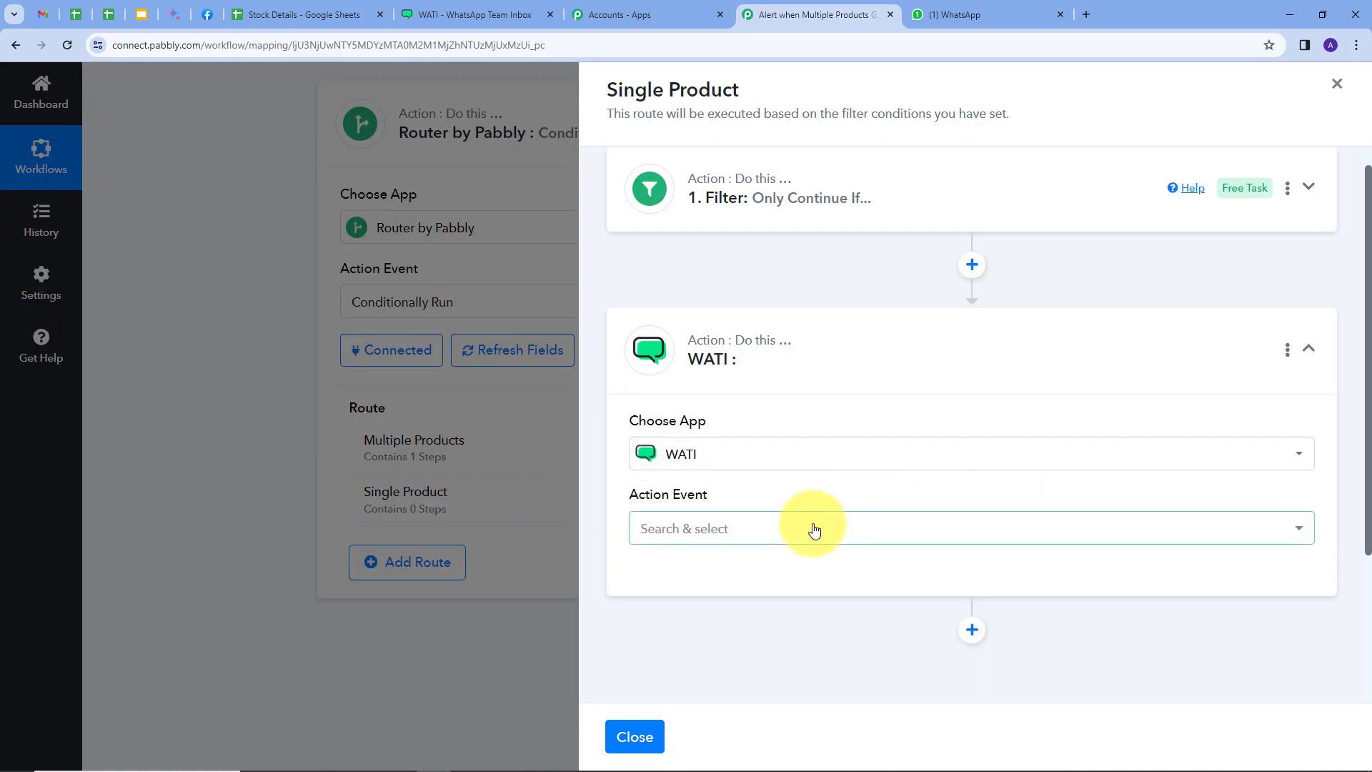
Set the WATI action event to Send Template Message and connect it through the existing connection WATI #25
{"action": "left_click", "coordinate": [814, 530]}
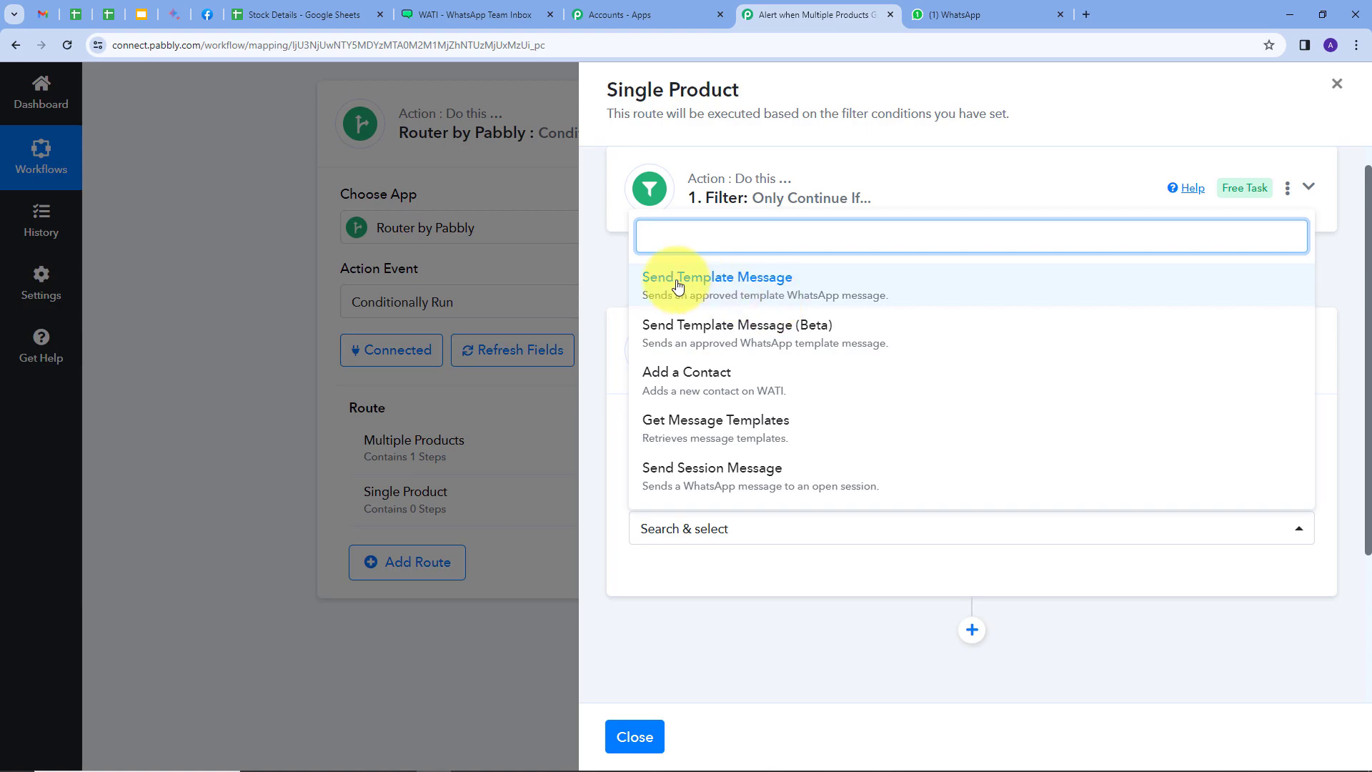
{"action": "left_click", "coordinate": [772, 309]}
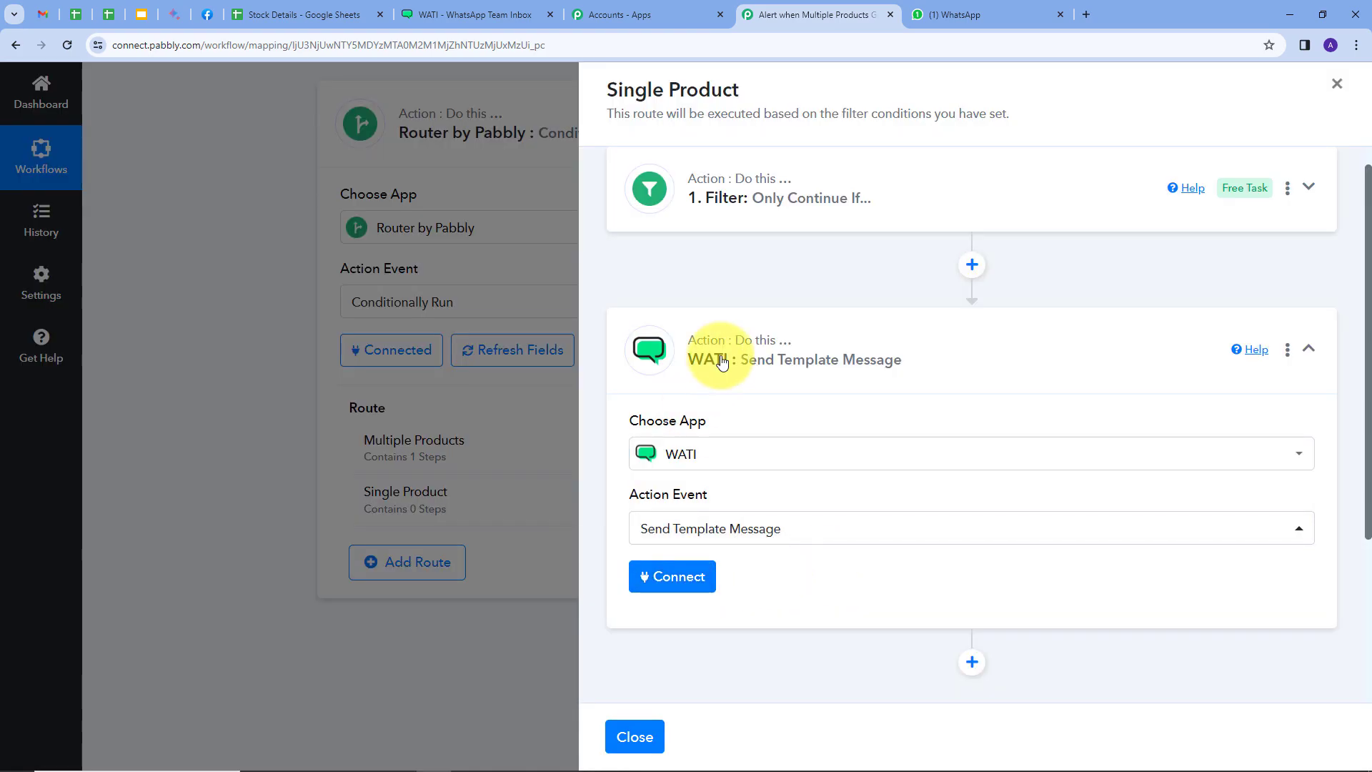
{"action": "left_click", "coordinate": [679, 580]}
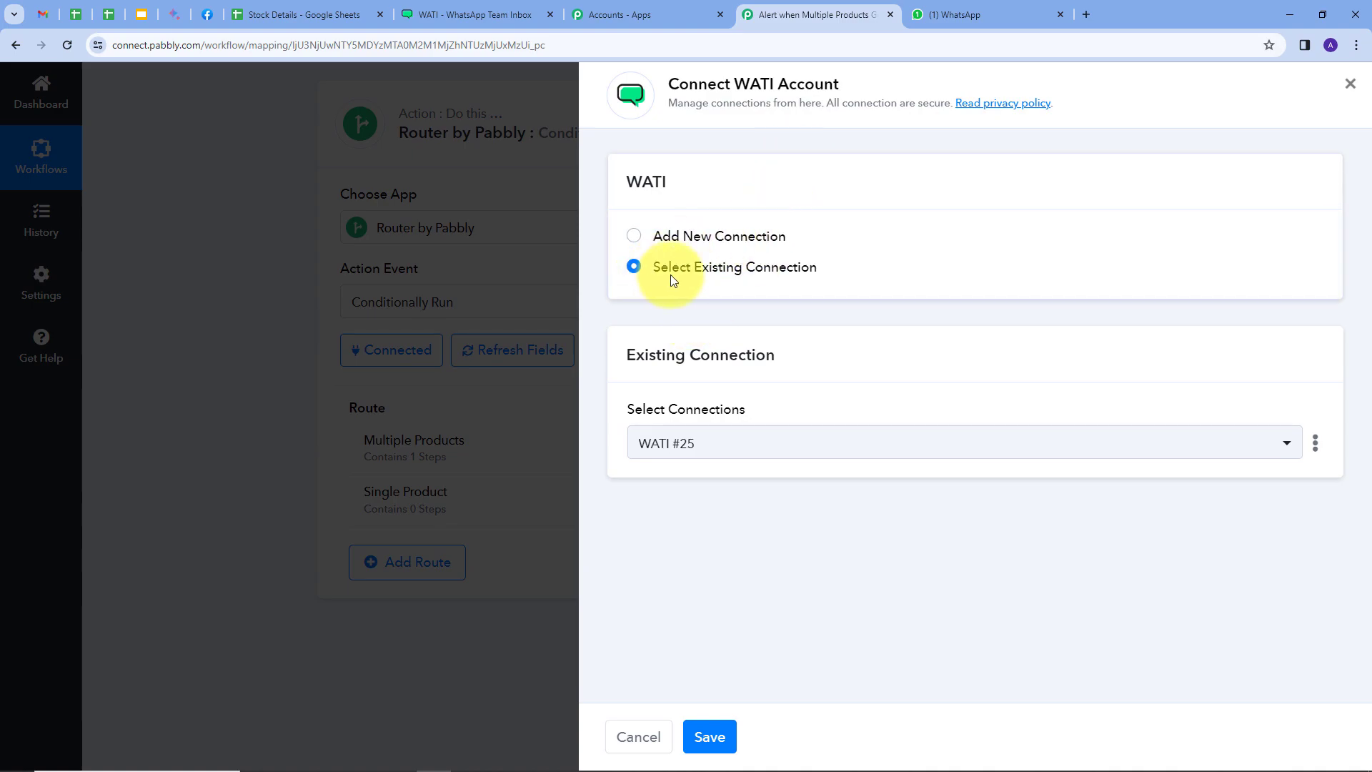
{"action": "left_click", "coordinate": [708, 734]}
{"action": "scroll", "coordinate": [1053, 473], "scroll_direction": "down", "scroll_amount": 1}
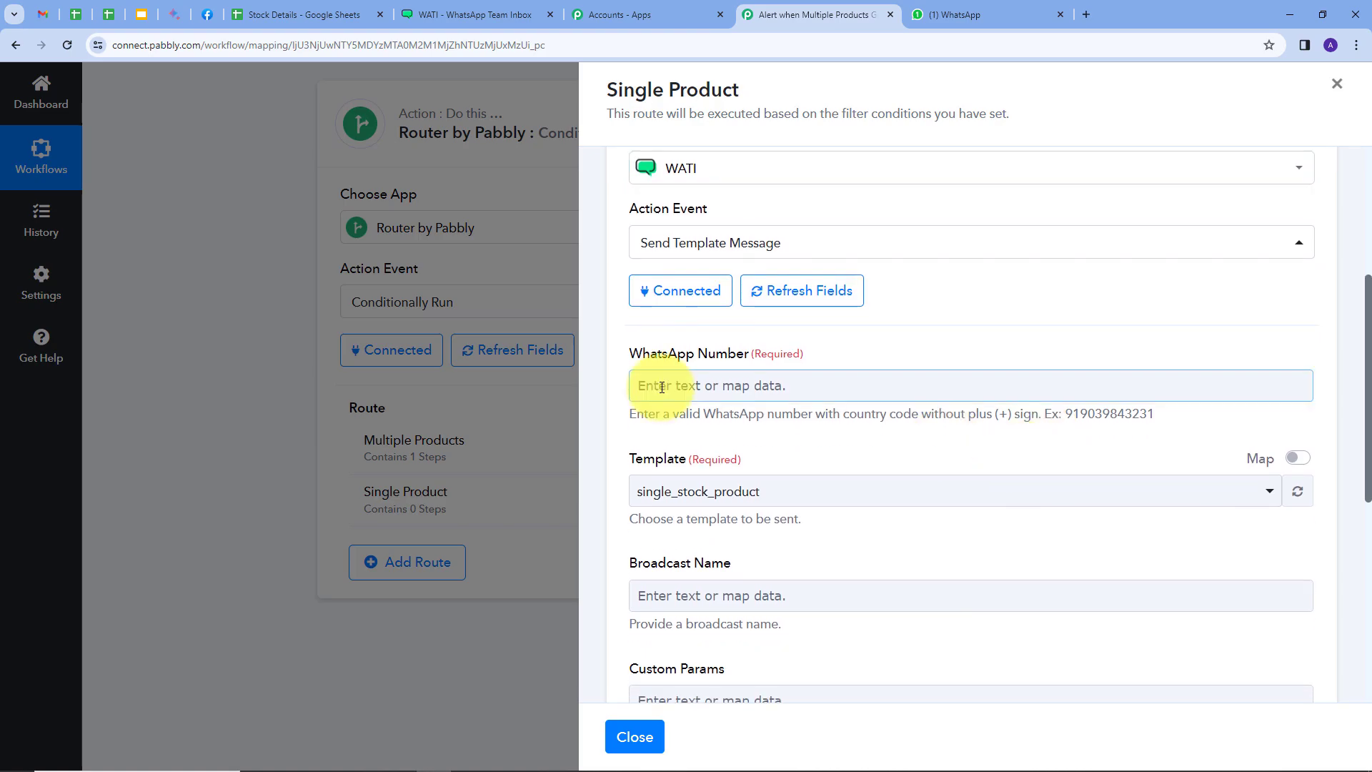
Enter the recipient's WhatsApp number with country code for the Single Product WATI message
{"action": "left_click", "coordinate": [661, 387]}
{"action": "type", "text": "917"}
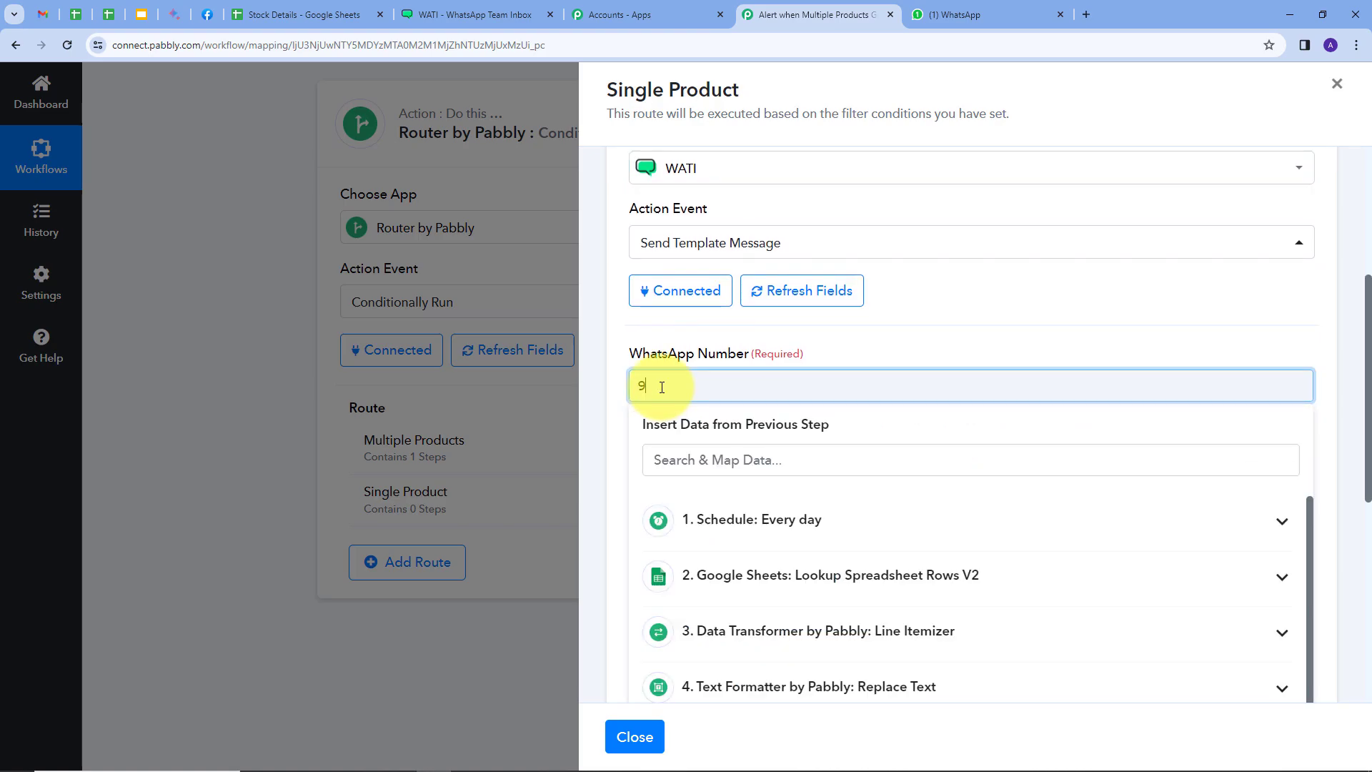
{"action": "type", "text": "898"}
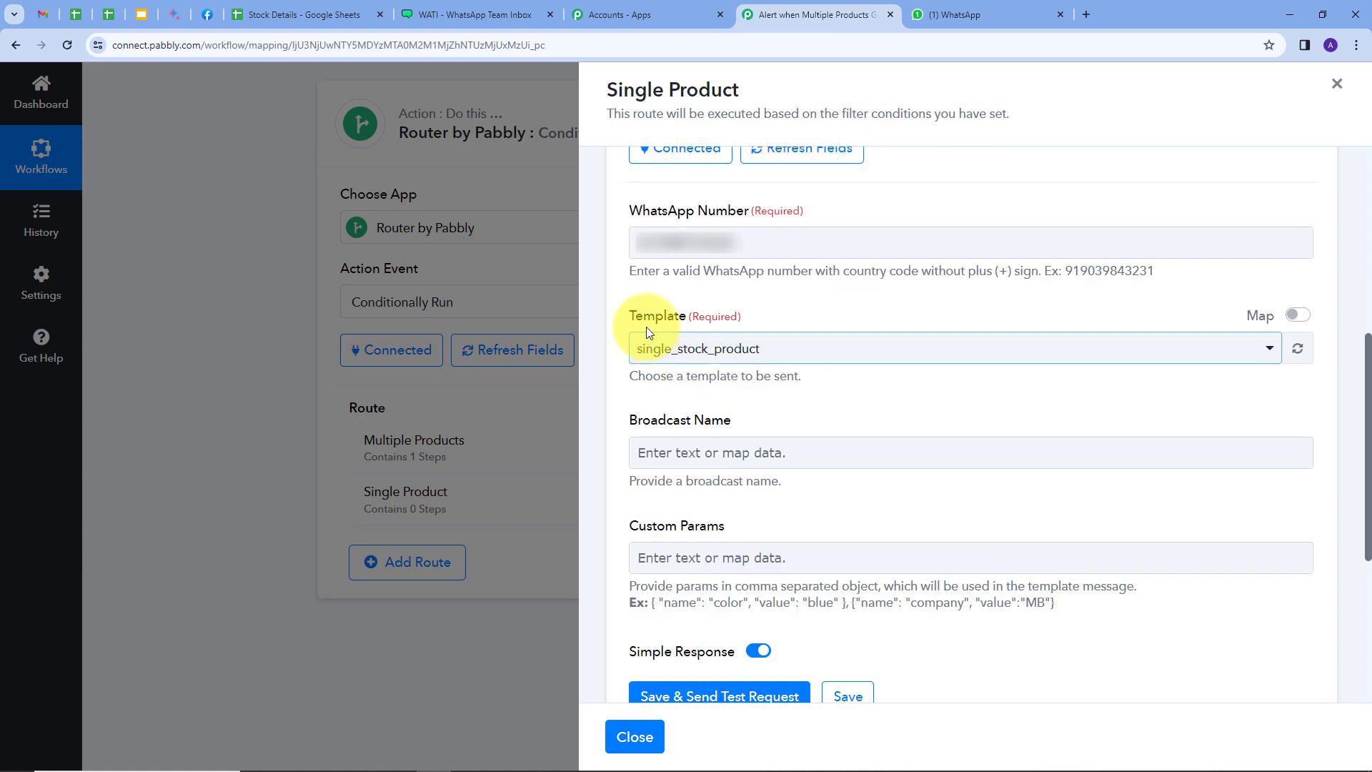
Choose the alert_stock template for the Single Product WATI message and set its broadcast name to Alert
{"action": "left_click", "coordinate": [872, 348]}
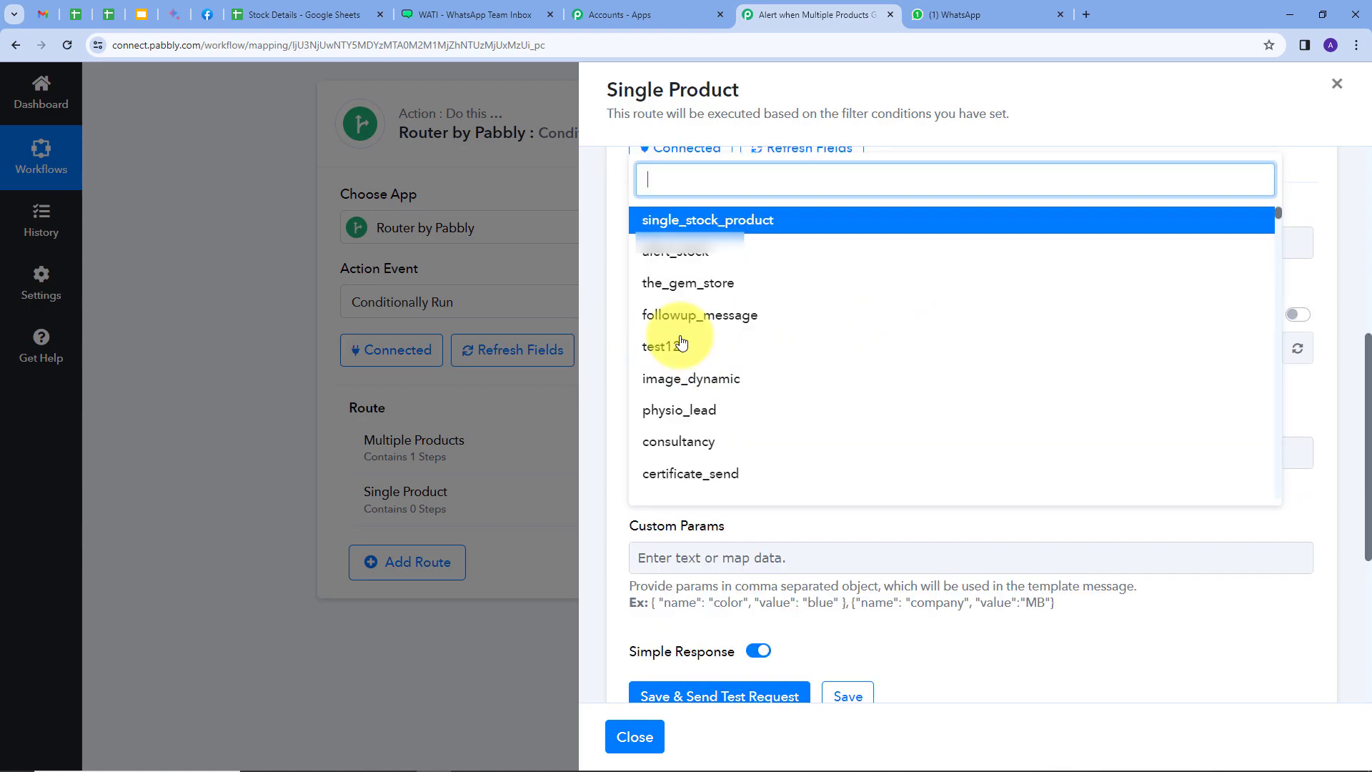
{"action": "left_click", "coordinate": [692, 257]}
{"action": "left_click", "coordinate": [689, 452]}
{"action": "type", "text": "Alert"}
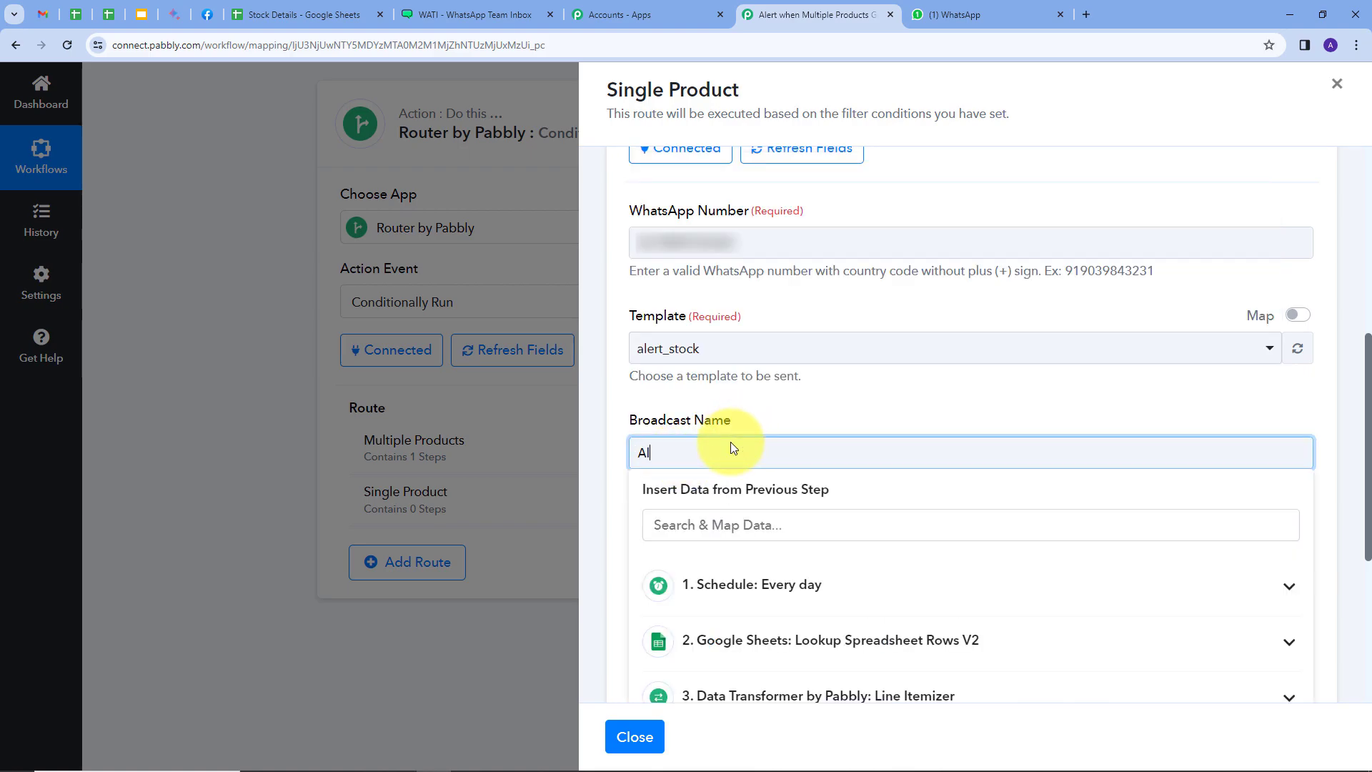
{"action": "left_click", "coordinate": [649, 470]}
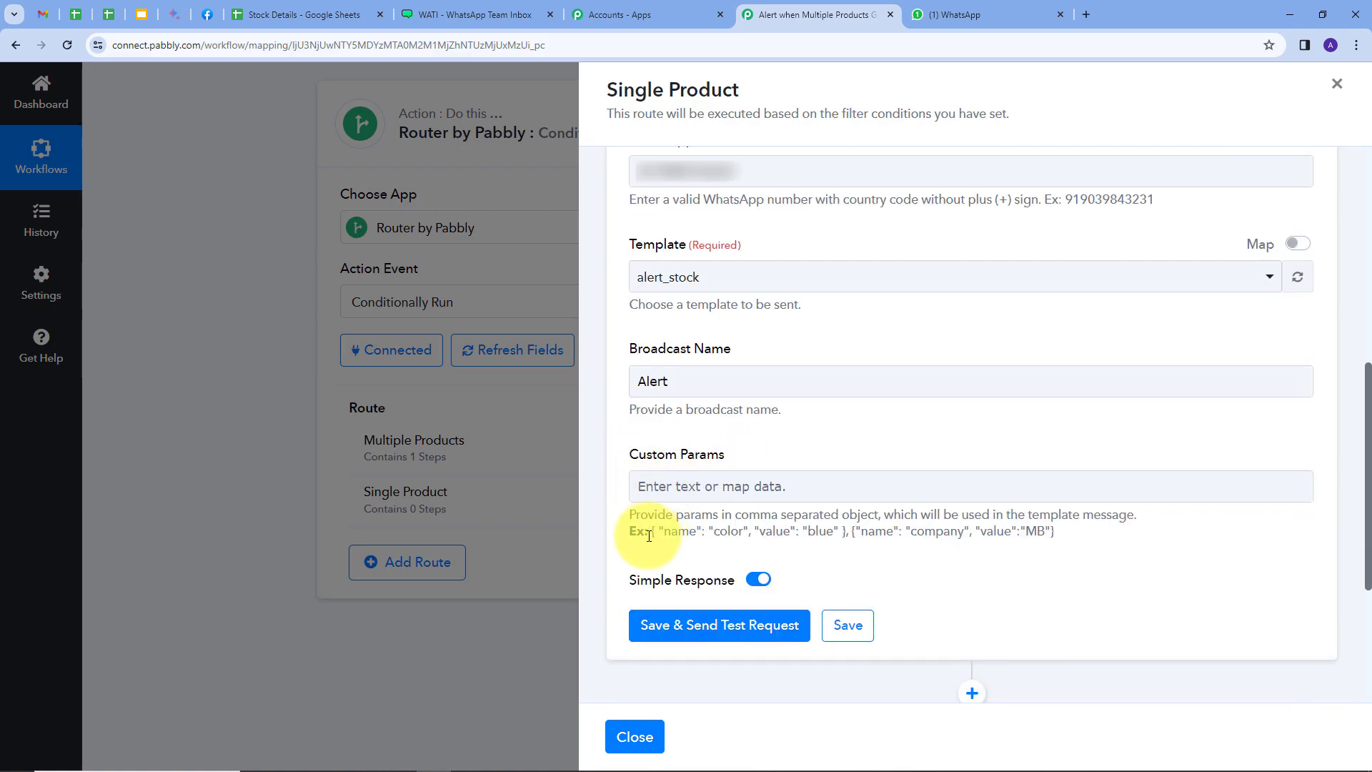
Copy the example { "name": "color", "value": "blue" } into Custom Params and change color to name
{"action": "left_click_drag", "start_coordinate": [652, 530], "coordinate": [842, 546]}
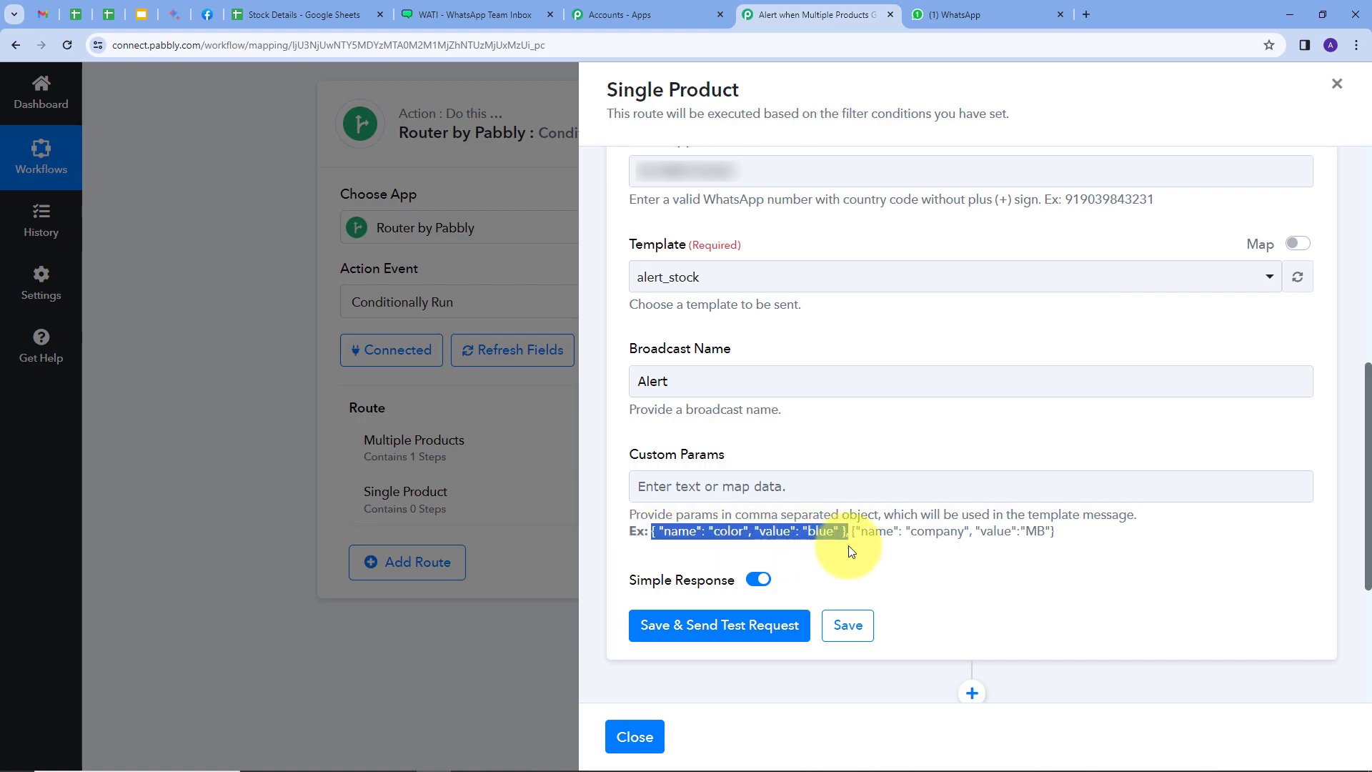
{"action": "left_click", "coordinate": [657, 484]}
{"action": "type", "text": "{ \"name\": \"color\", \"value\": \"blue\" }"}
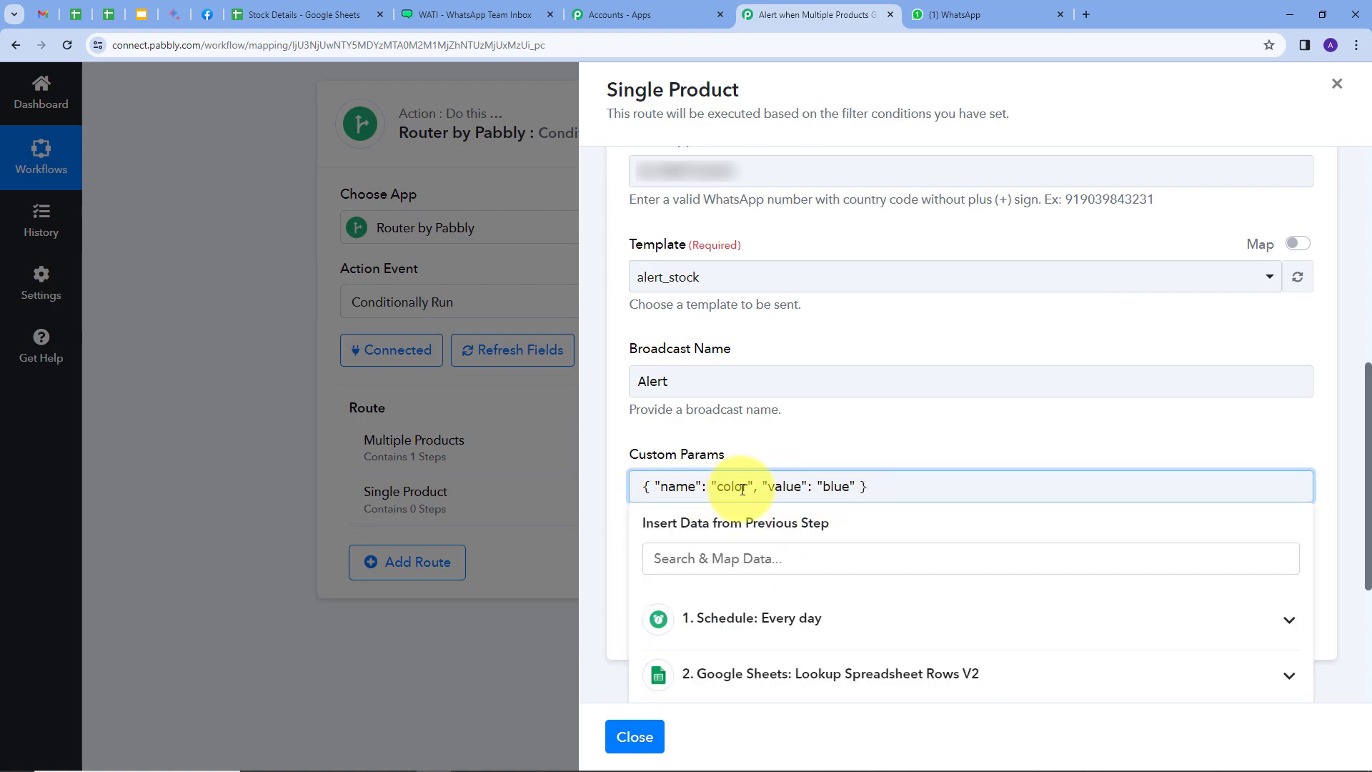
{"action": "left_click_drag", "start_coordinate": [717, 488], "coordinate": [747, 490]}
{"action": "type", "text": "name"}
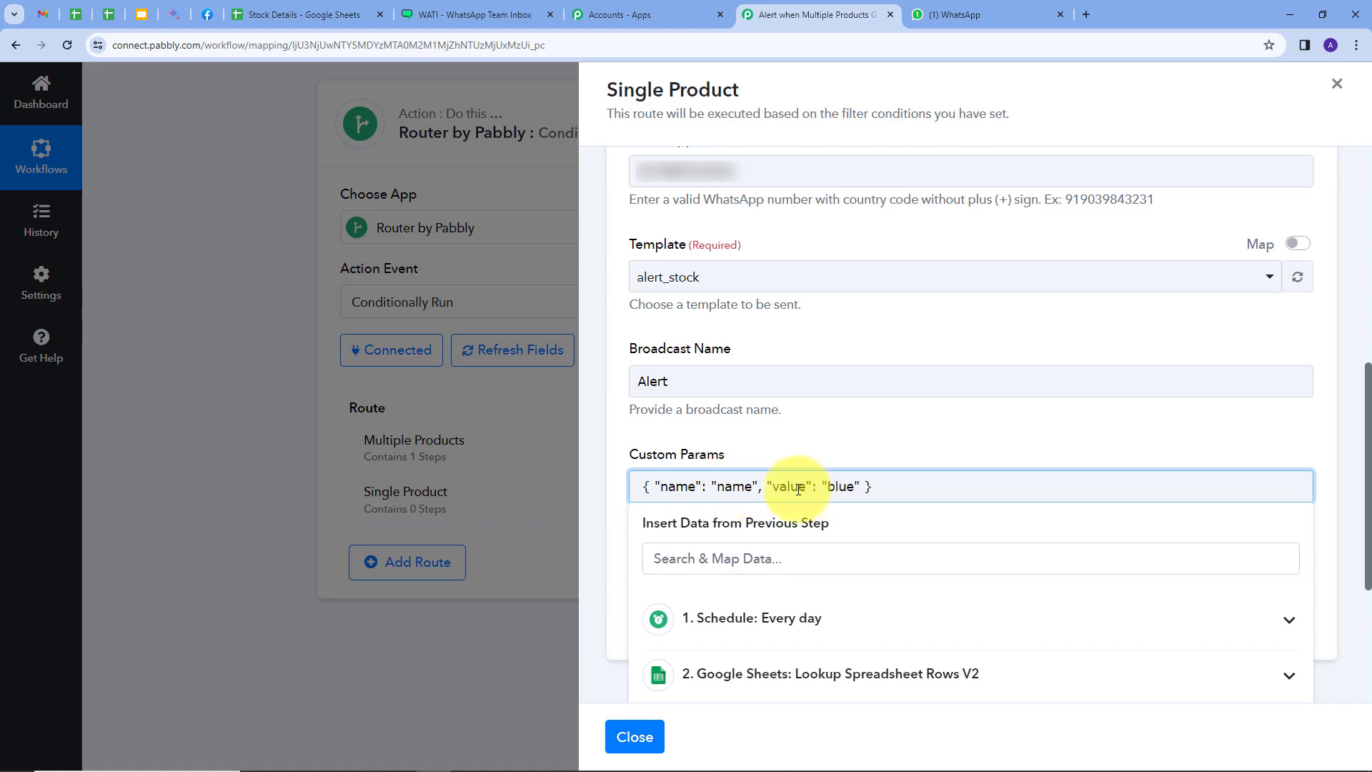
Replace blue in the custom parameter's value with RowValue Product mapped from the Line Itemizer step
{"action": "left_click_drag", "start_coordinate": [828, 487], "coordinate": [857, 490]}
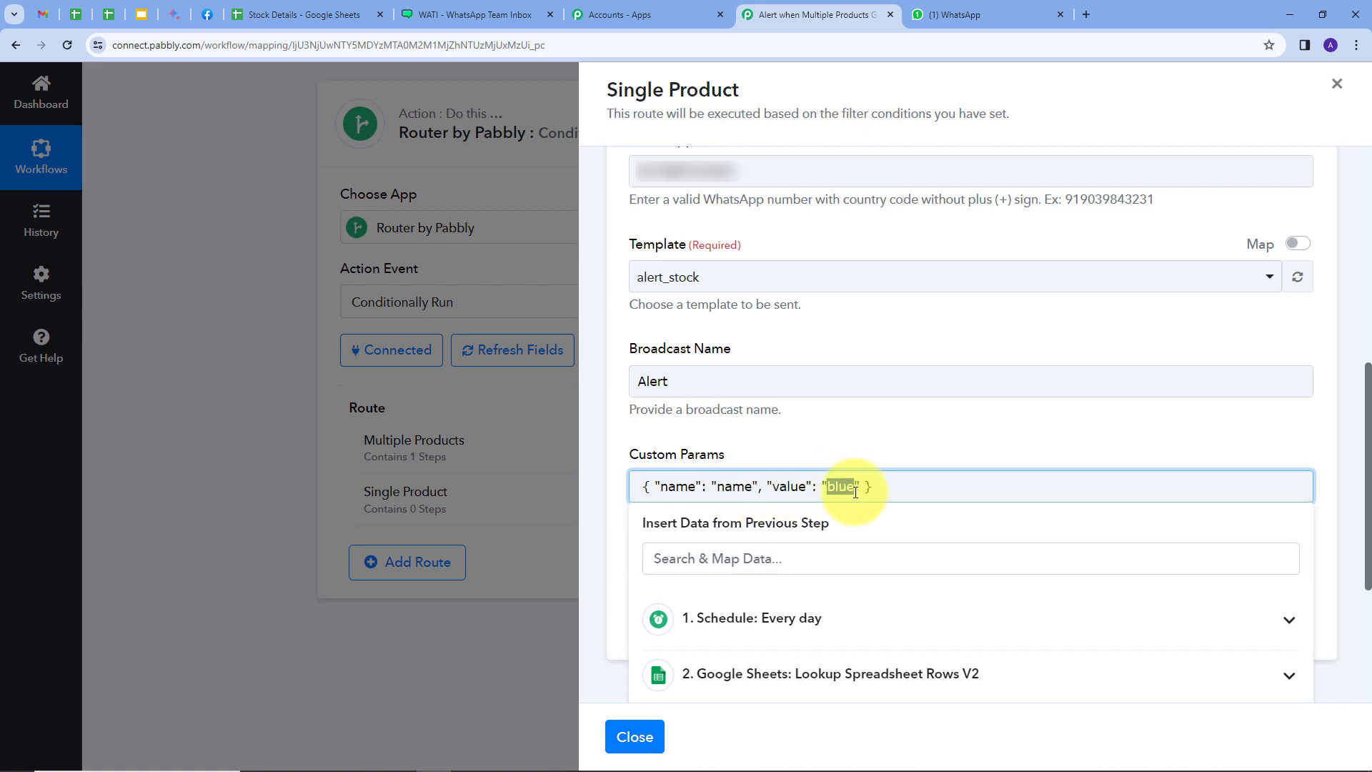
{"action": "key", "text": "BackSpace"}
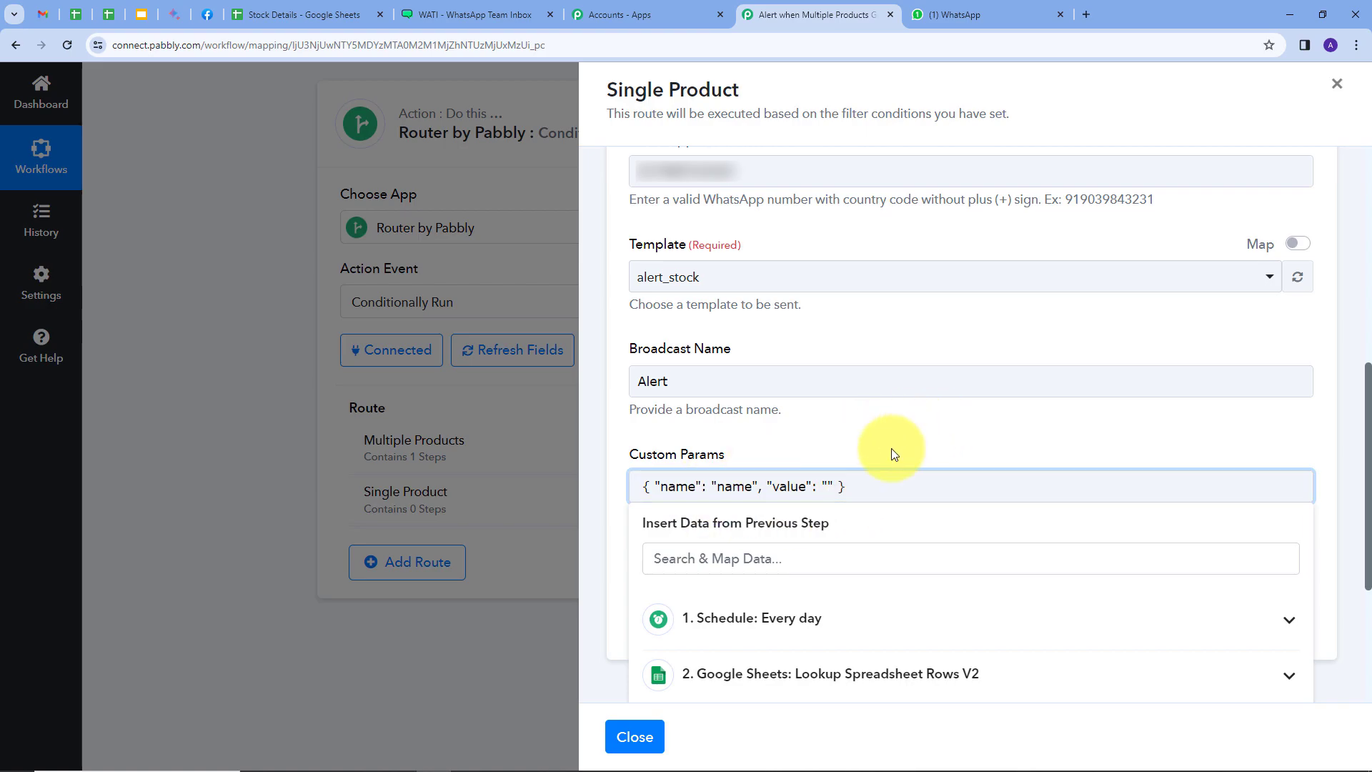
{"action": "scroll", "coordinate": [929, 429], "scroll_direction": "down", "scroll_amount": 2}
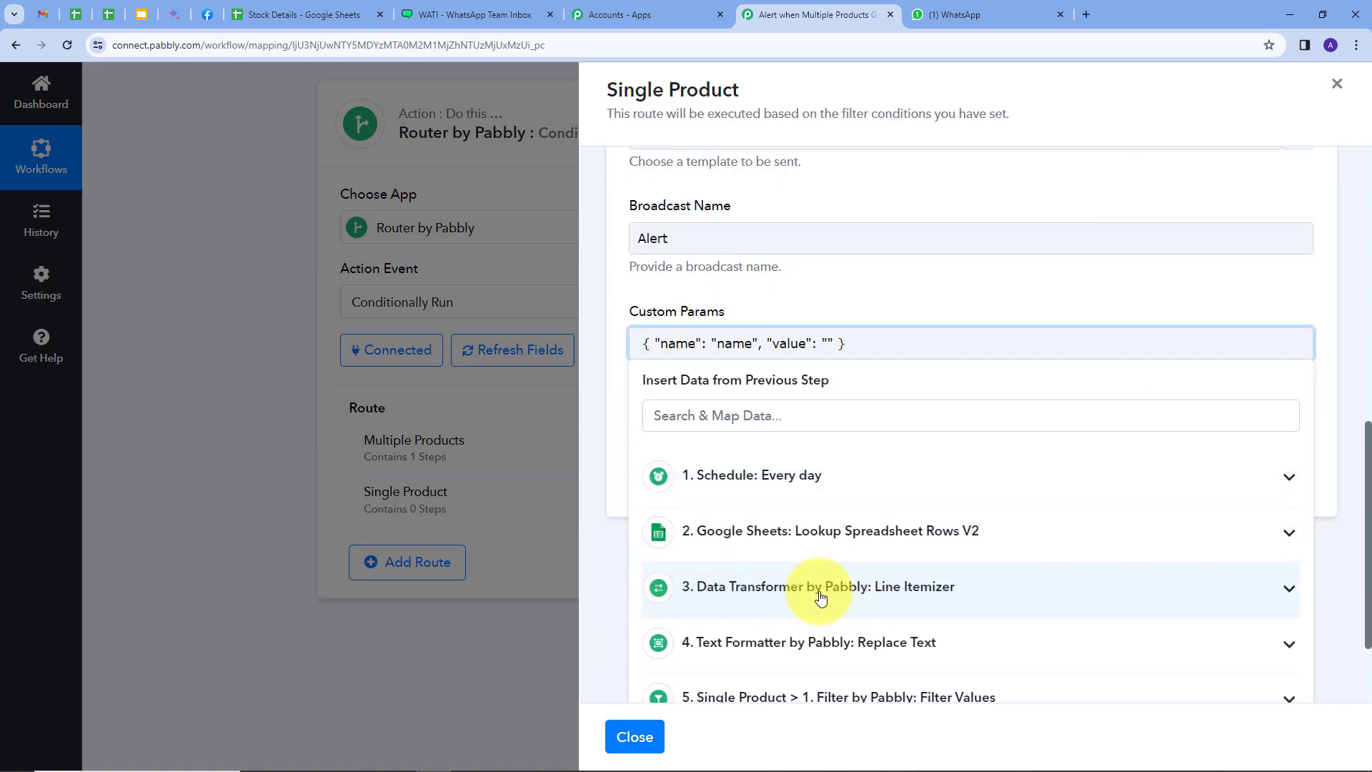
{"action": "left_click", "coordinate": [820, 597]}
{"action": "scroll", "coordinate": [779, 602], "scroll_direction": "down", "scroll_amount": 1}
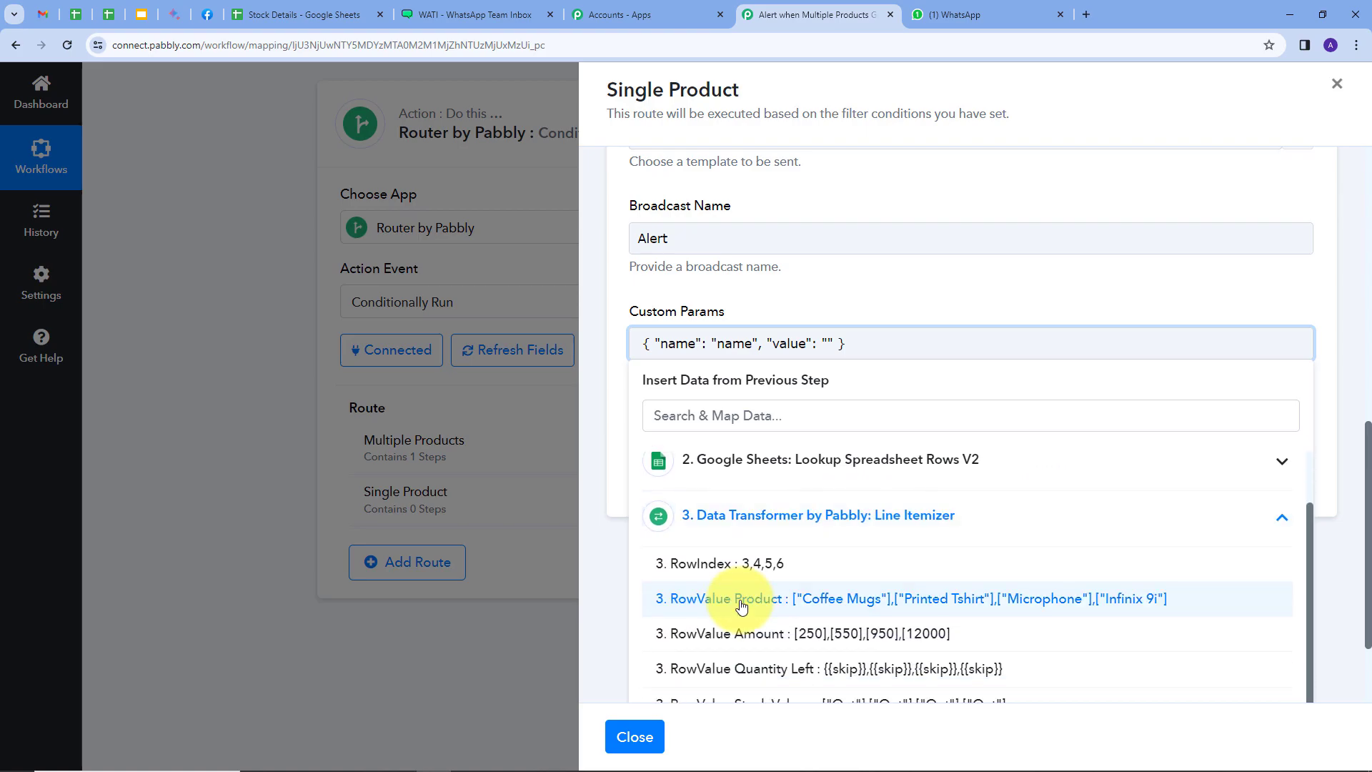
{"action": "left_click", "coordinate": [741, 600]}
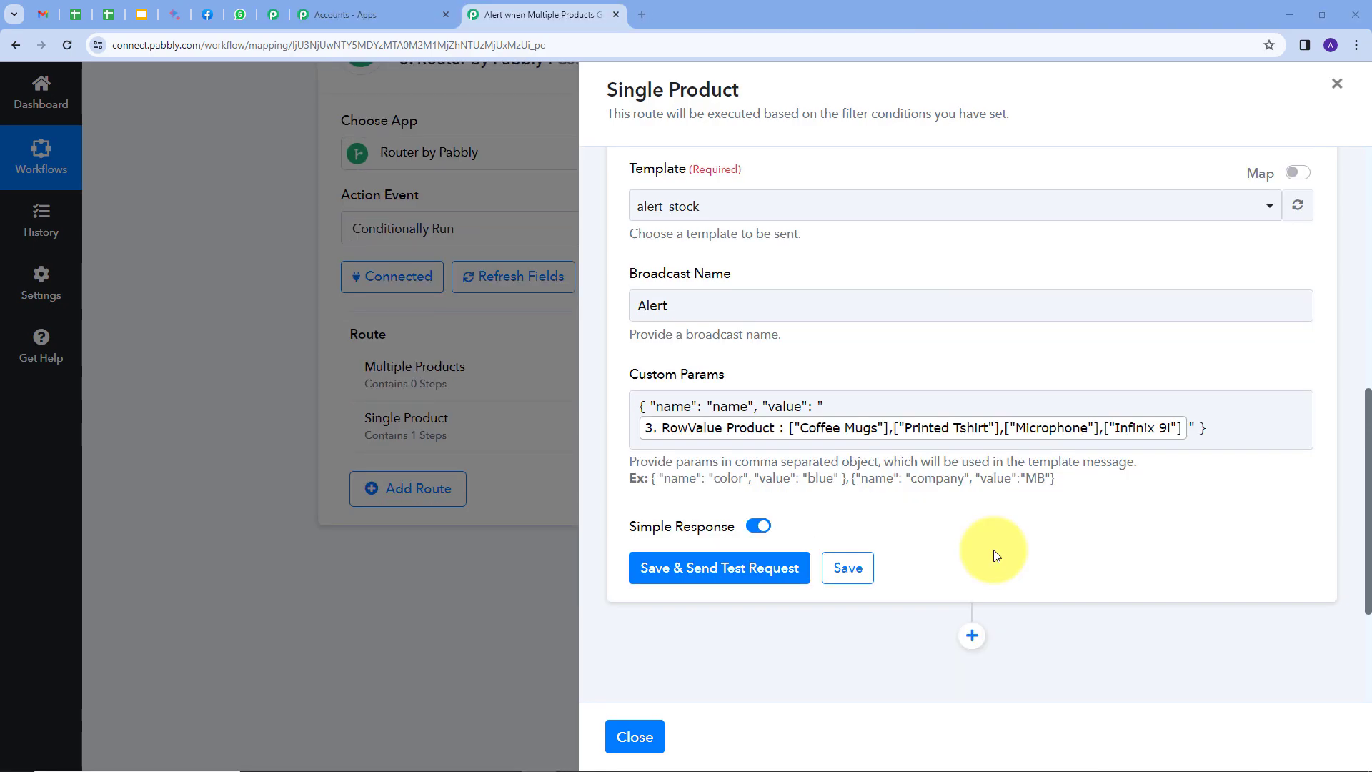
{"action": "left_click", "coordinate": [651, 434]}
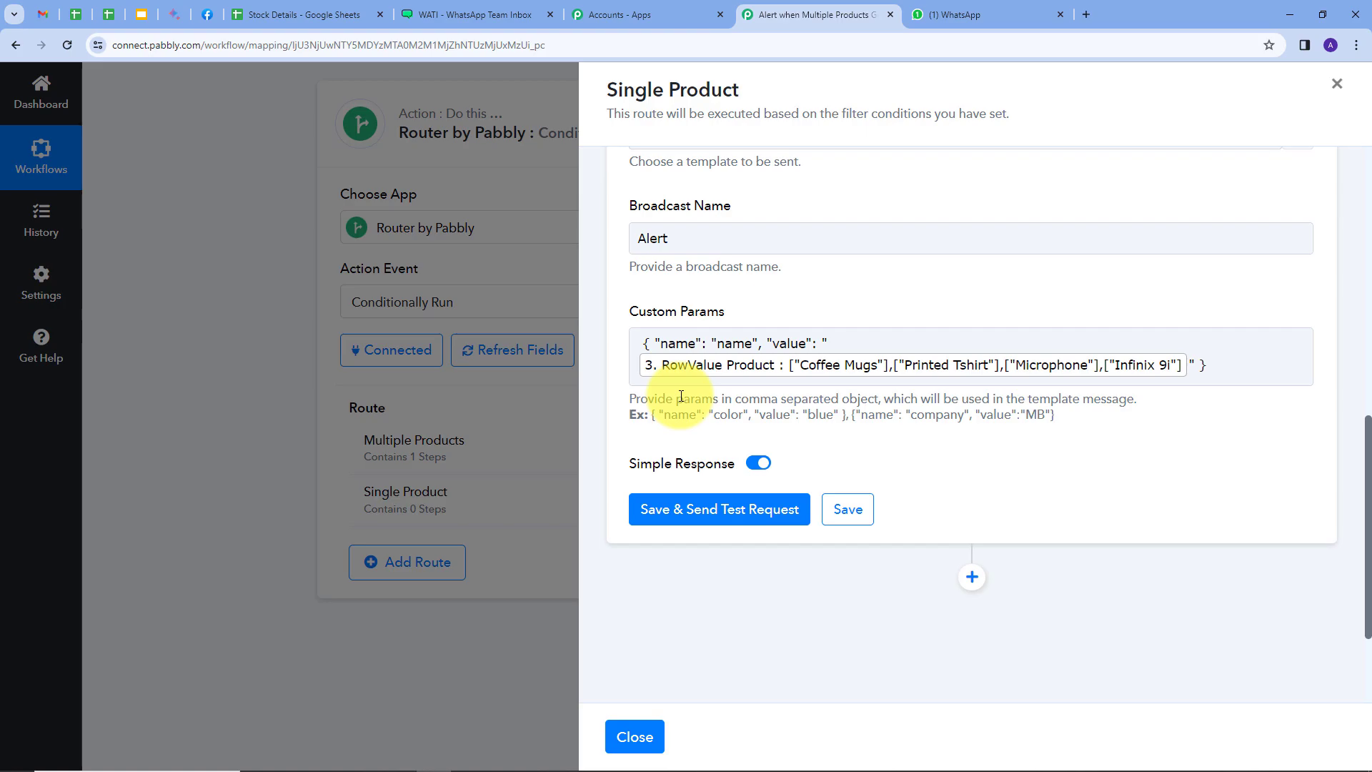
{"action": "left_click", "coordinate": [688, 382]}
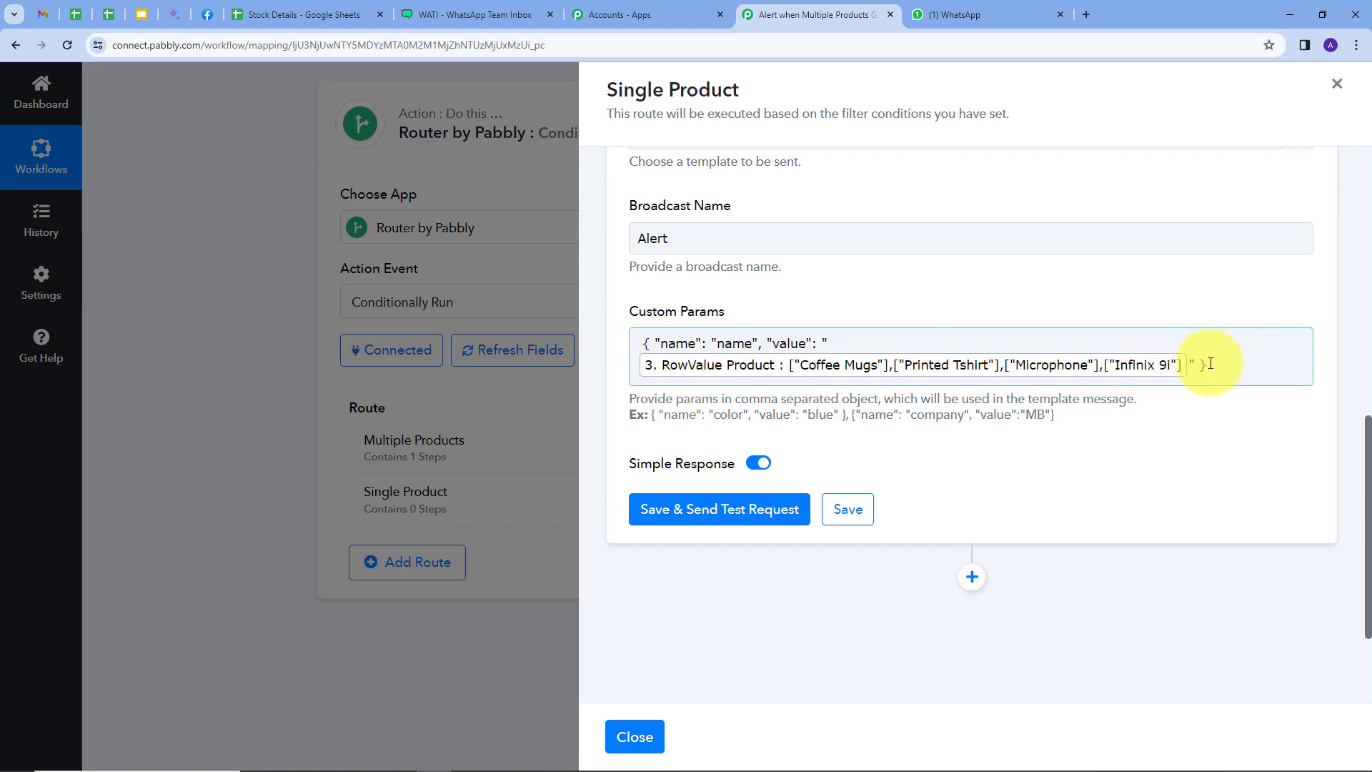
{"action": "left_click", "coordinate": [849, 435]}
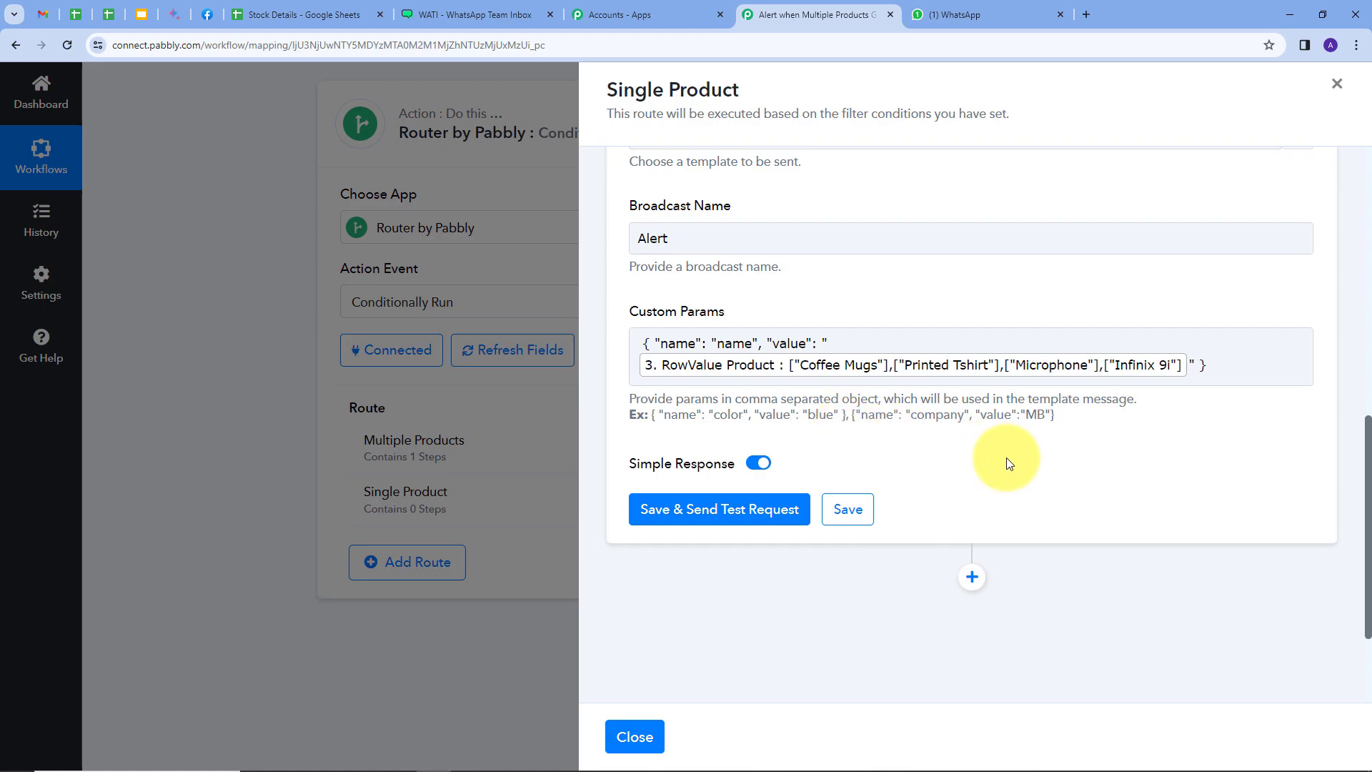
{"action": "left_click", "coordinate": [1236, 370]}
{"action": "left_click", "coordinate": [1210, 285]}
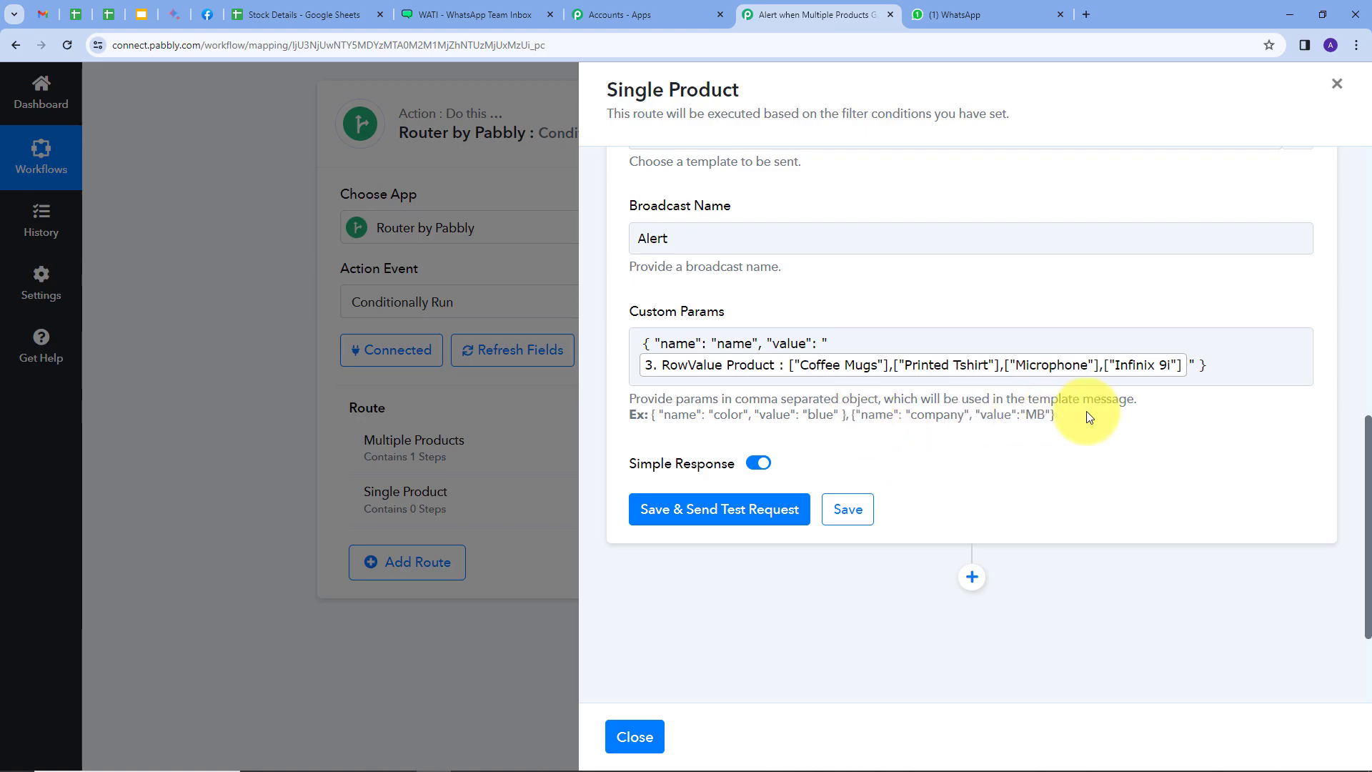
Save the WATI action without a test request, then close the Single Product route and collapse the Router step
{"action": "left_click", "coordinate": [848, 510]}
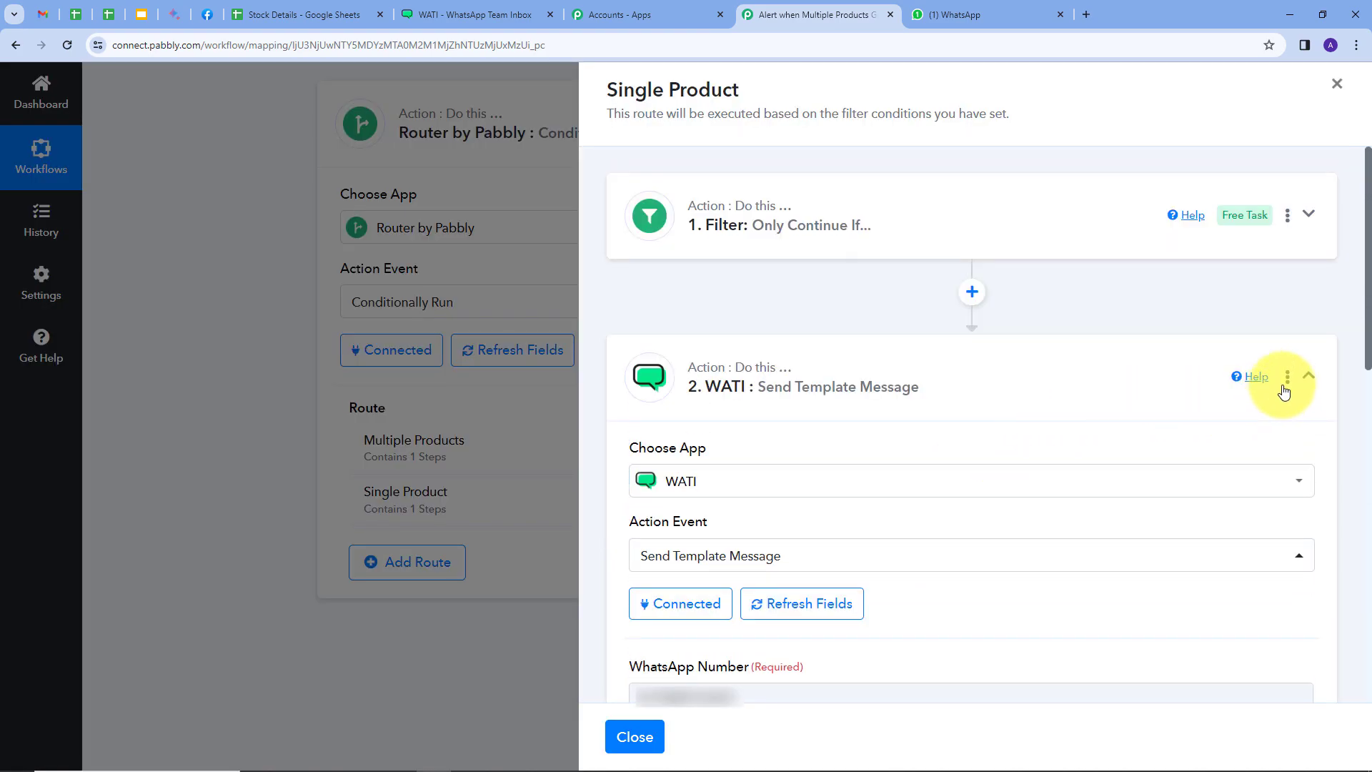
{"action": "left_click", "coordinate": [1309, 386]}
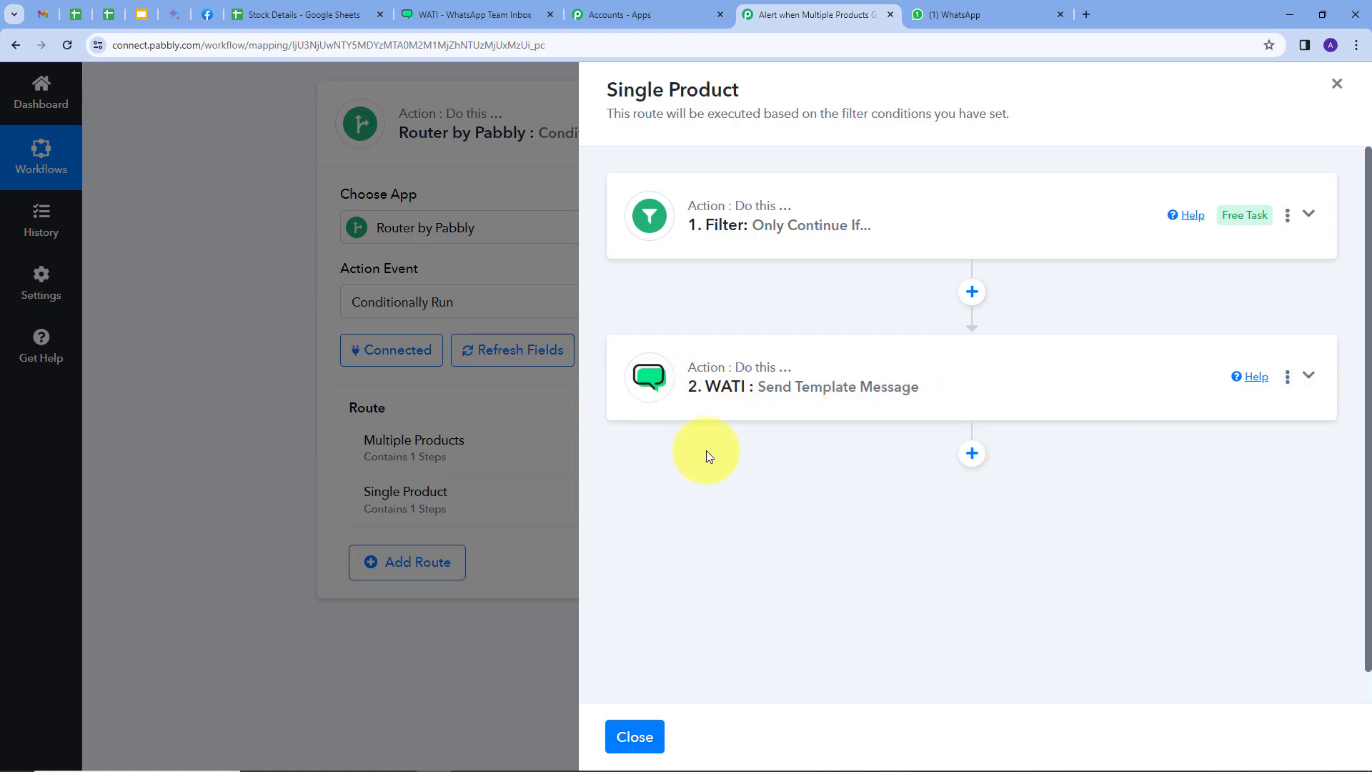
{"action": "left_click", "coordinate": [1337, 84]}
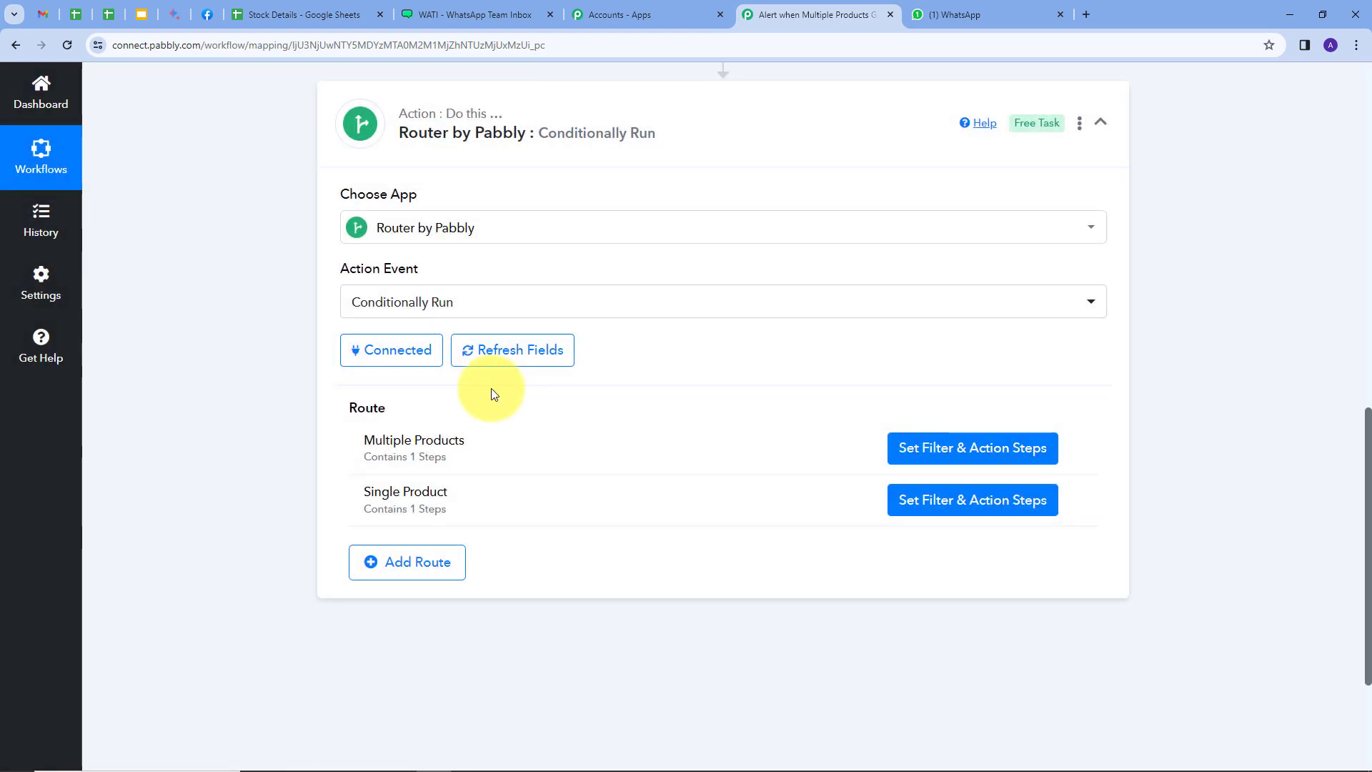
{"action": "left_click", "coordinate": [1101, 123]}
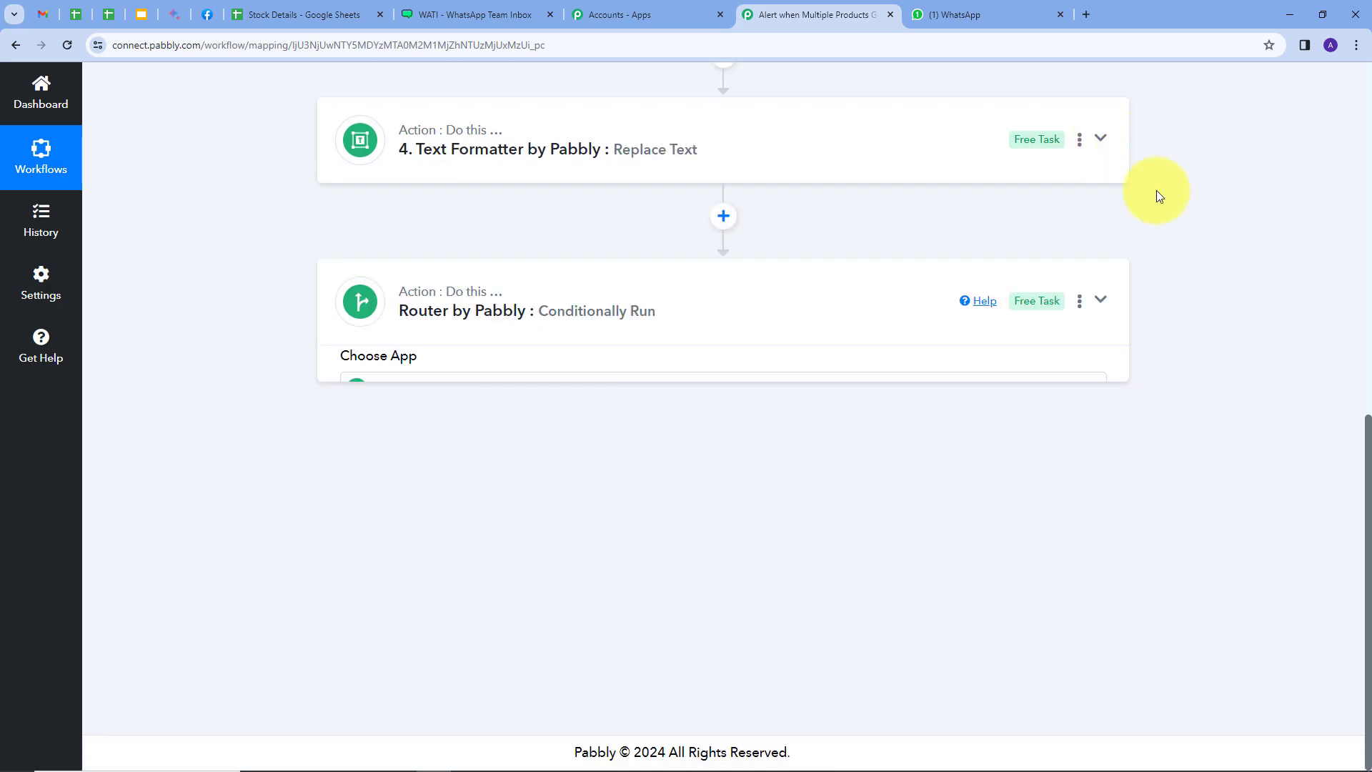
Review the whole workflow from the Schedule trigger through the lookup and formatting steps to the Router's Multiple Products and Single Product routes
{"action": "scroll", "coordinate": [1180, 336], "scroll_direction": "up", "scroll_amount": 1}
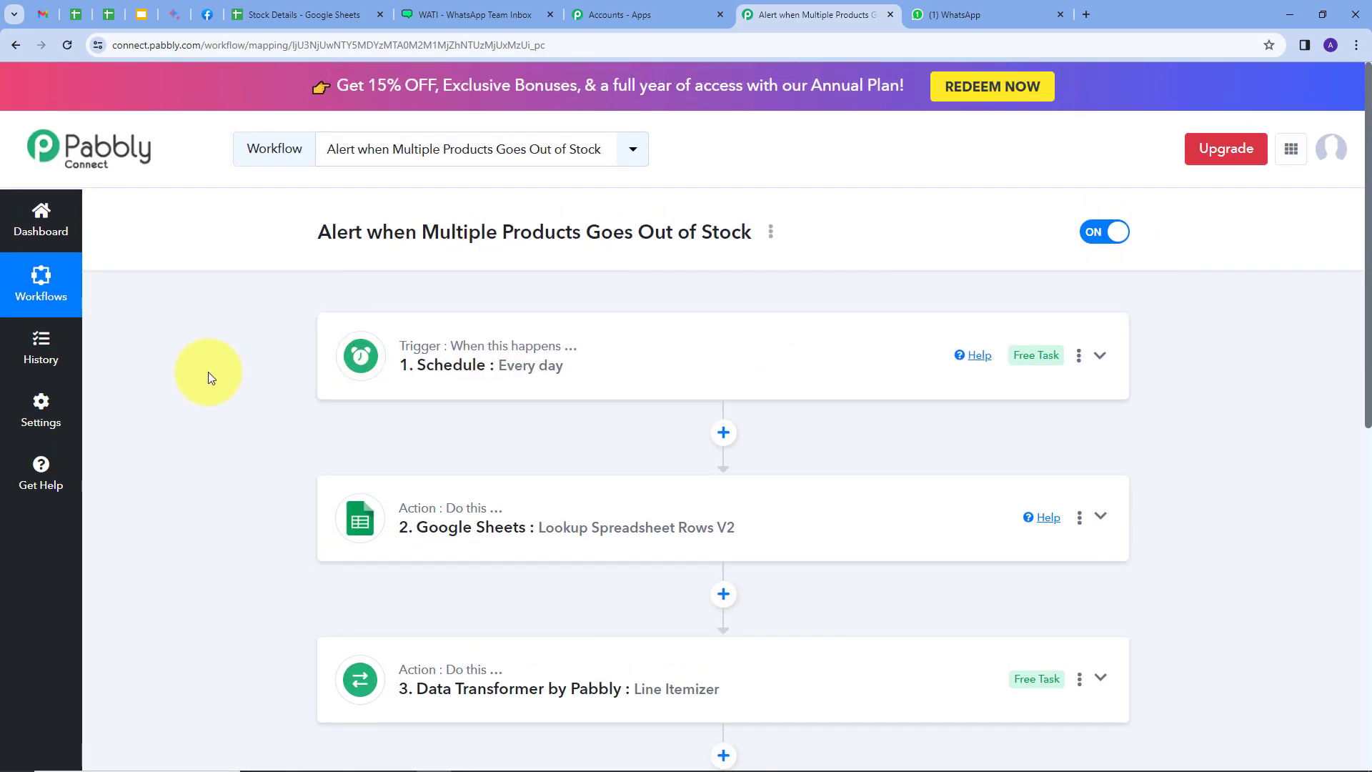
{"action": "scroll", "coordinate": [208, 372], "scroll_direction": "down", "scroll_amount": 2}
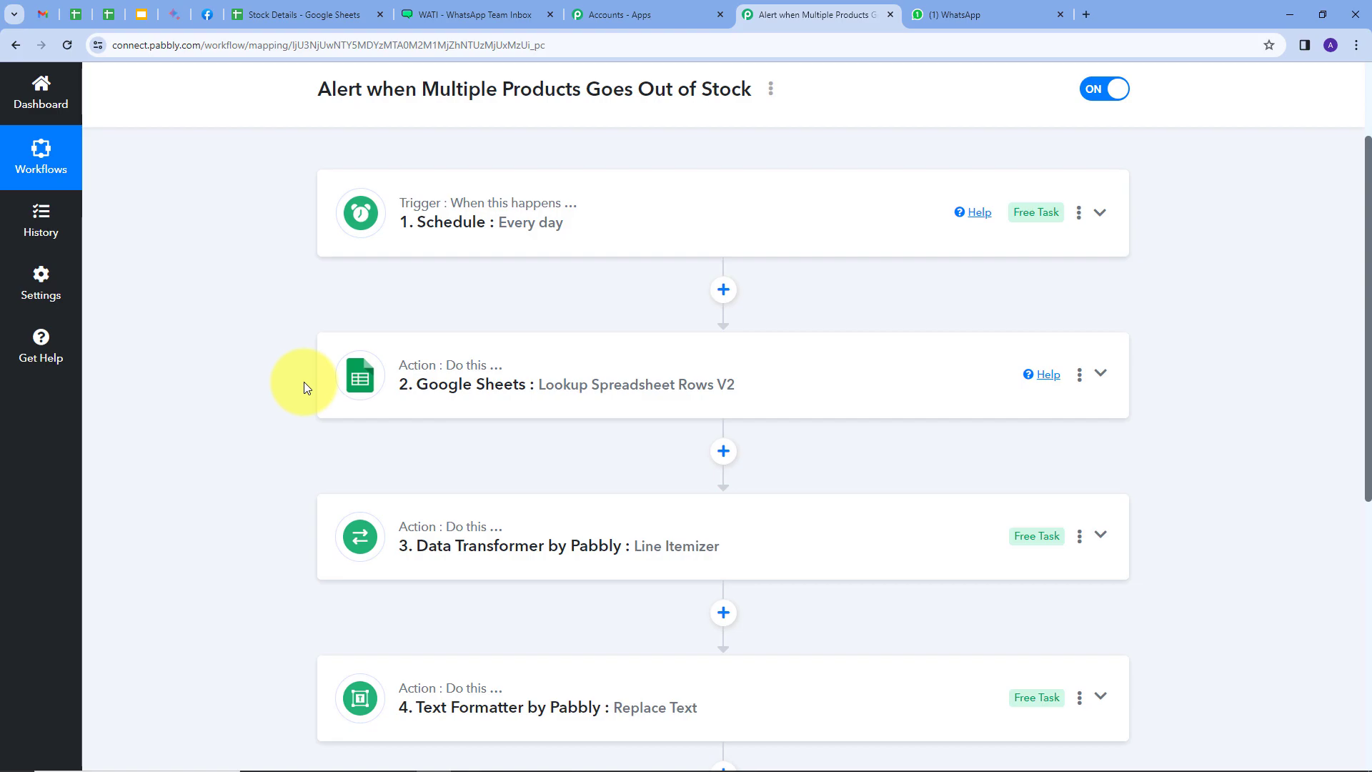
{"action": "scroll", "coordinate": [303, 382], "scroll_direction": "down", "scroll_amount": 1}
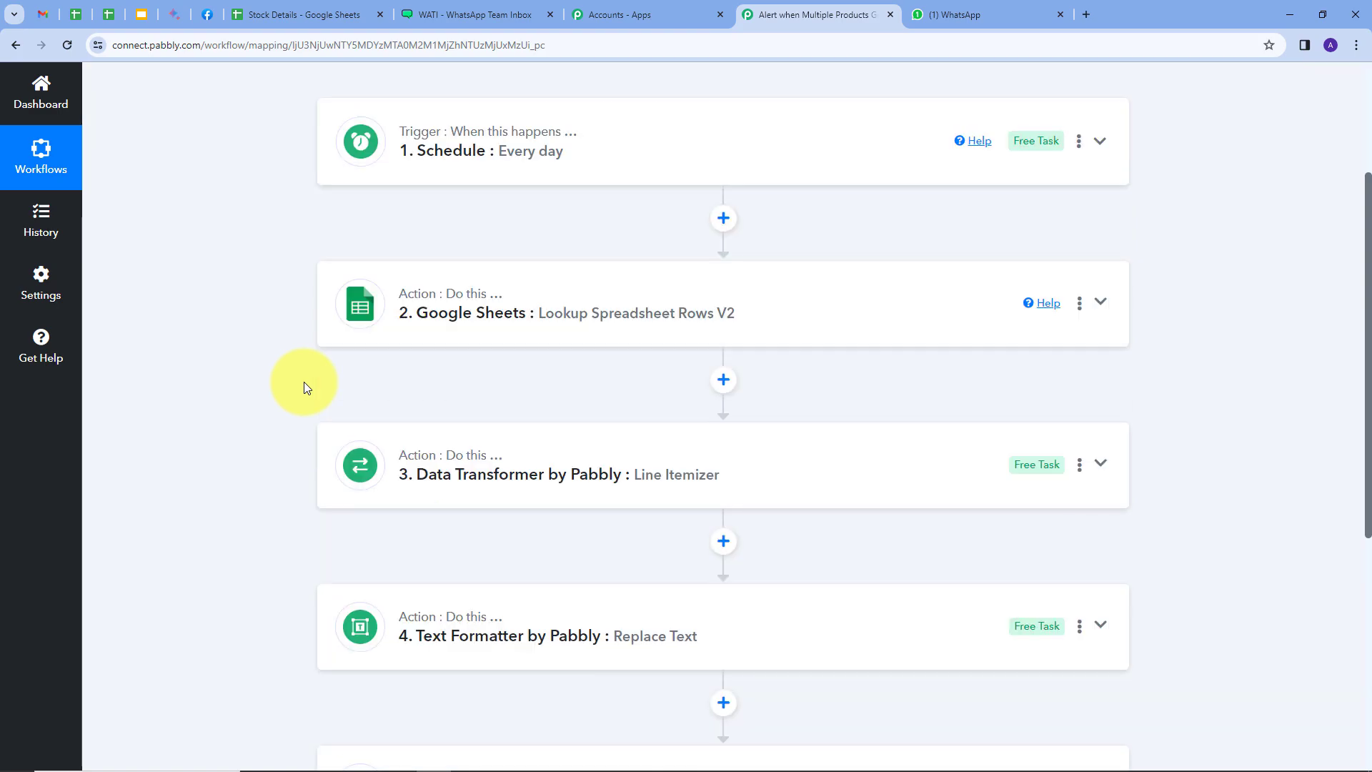
{"action": "scroll", "coordinate": [301, 407], "scroll_direction": "down", "scroll_amount": 2}
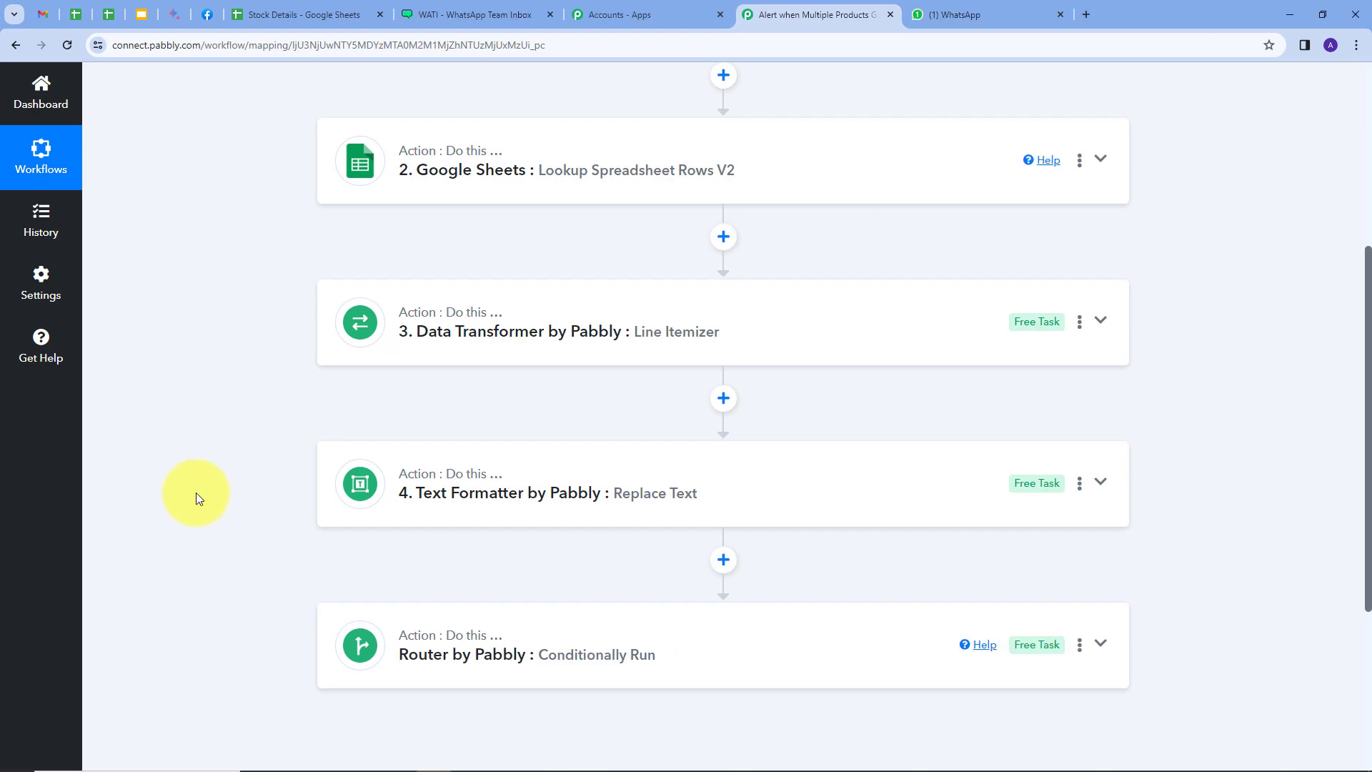
{"action": "scroll", "coordinate": [209, 489], "scroll_direction": "up", "scroll_amount": 3}
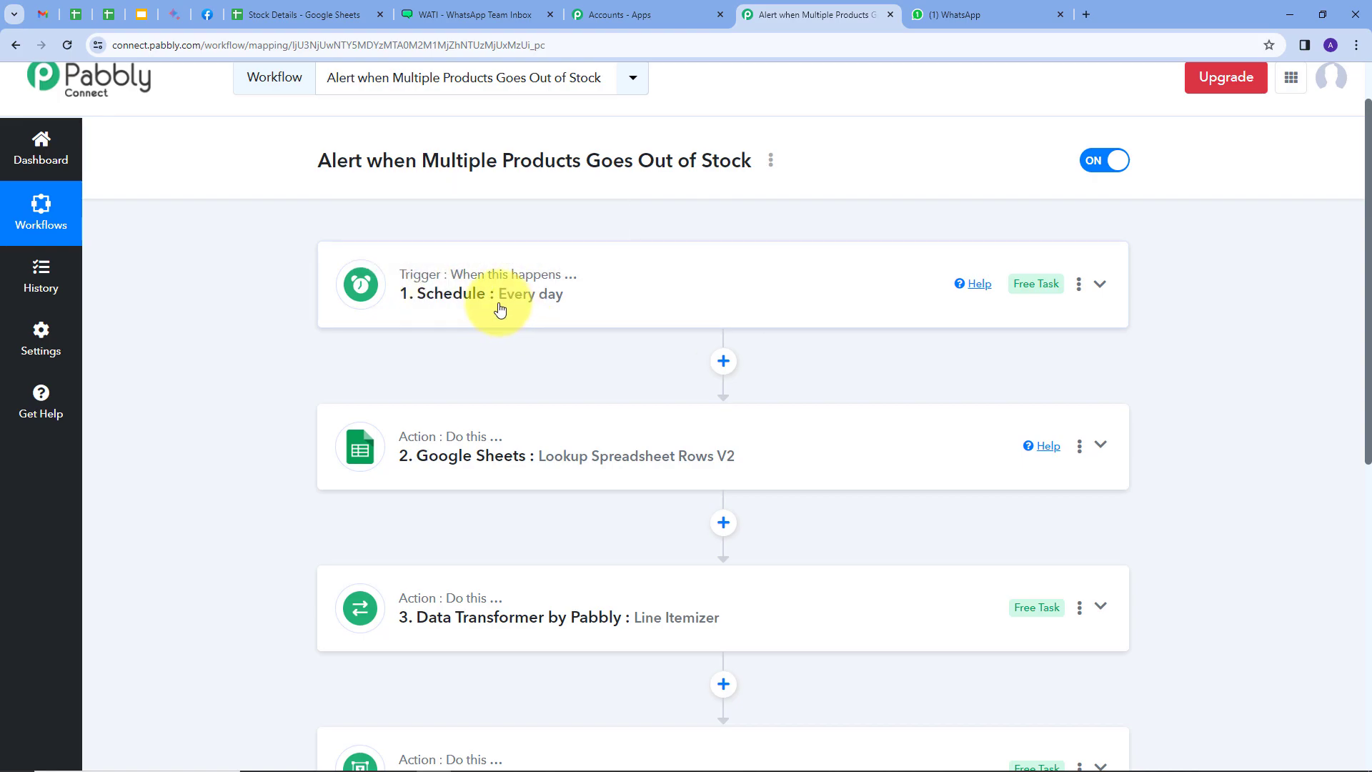
{"action": "scroll", "coordinate": [568, 307], "scroll_direction": "down", "scroll_amount": 1}
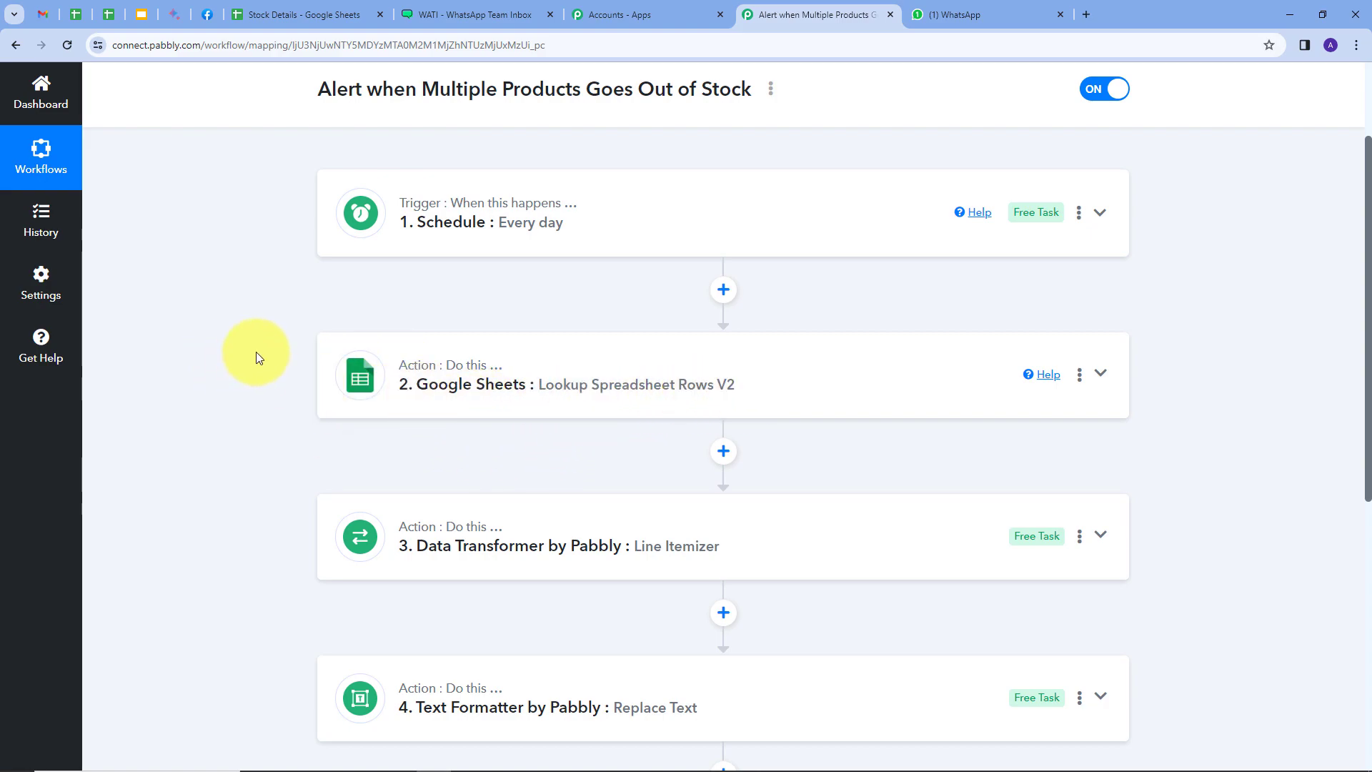
{"action": "scroll", "coordinate": [237, 215], "scroll_direction": "down", "scroll_amount": 2}
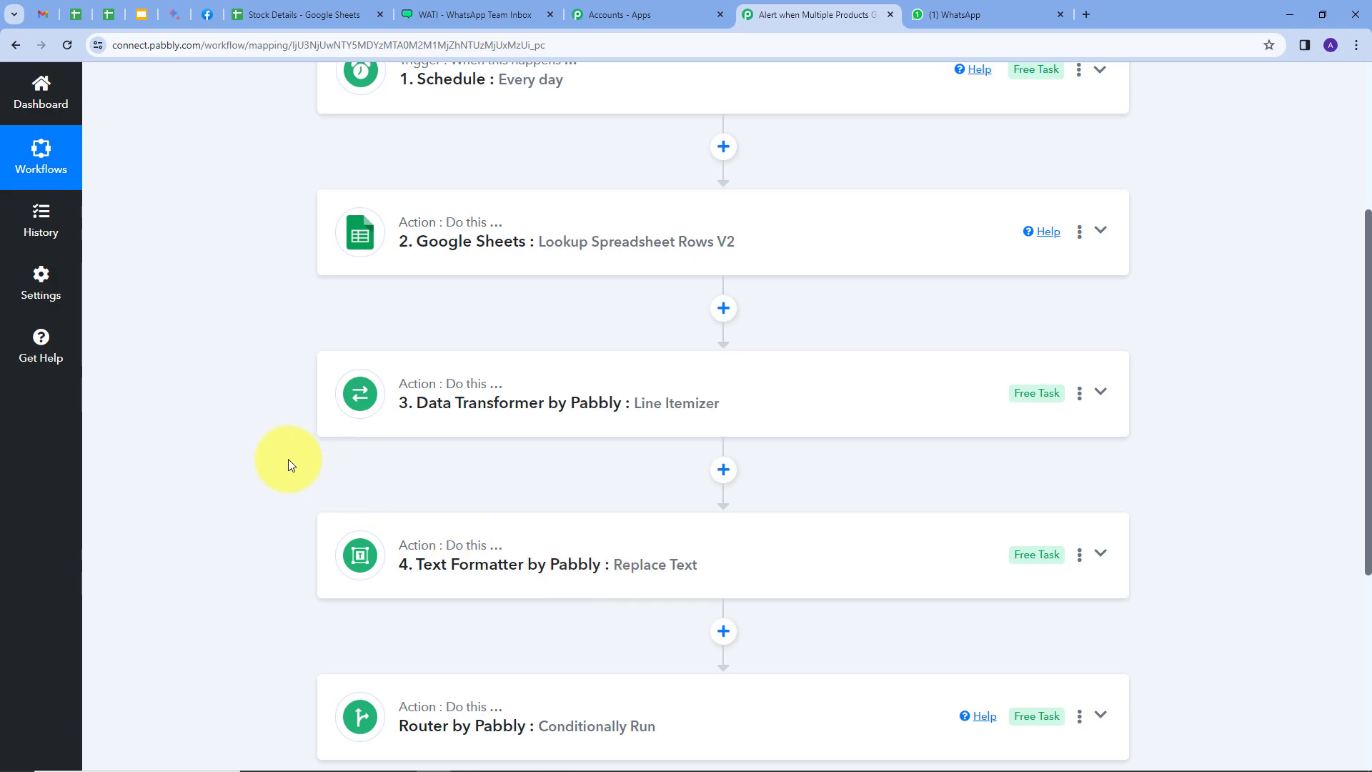
{"action": "scroll", "coordinate": [288, 458], "scroll_direction": "down", "scroll_amount": 2}
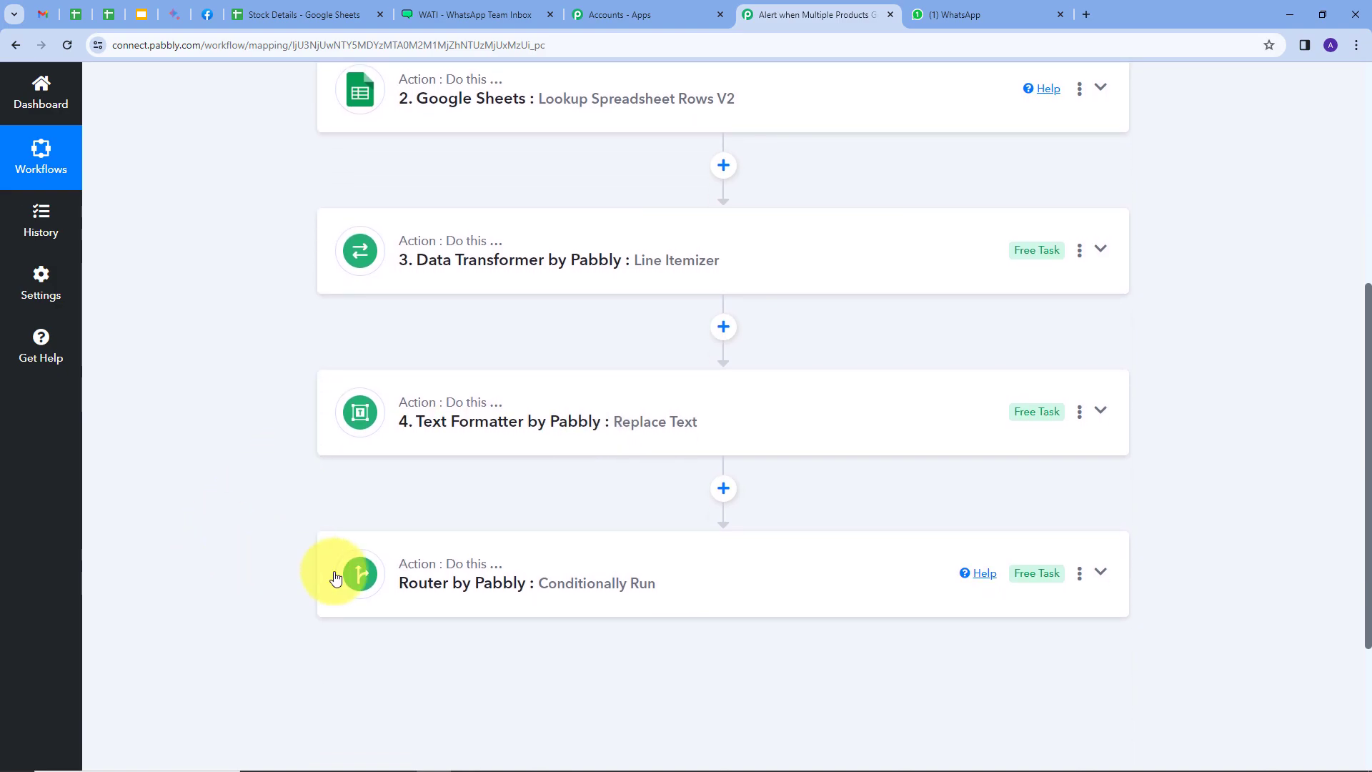
{"action": "left_click", "coordinate": [808, 598]}
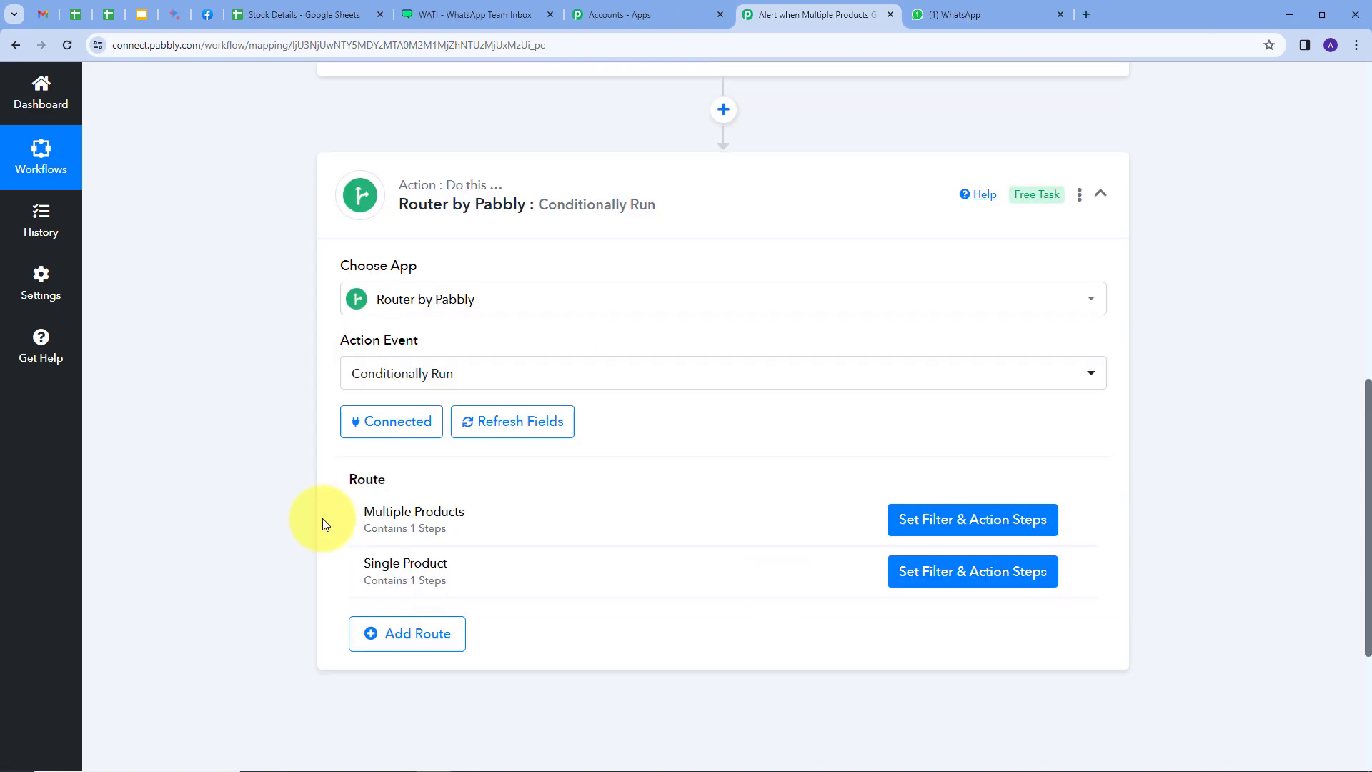
{"action": "left_click", "coordinate": [1100, 192]}
{"action": "scroll", "coordinate": [230, 277], "scroll_direction": "up", "scroll_amount": 2}
{"action": "scroll", "coordinate": [230, 272], "scroll_direction": "up", "scroll_amount": 7}
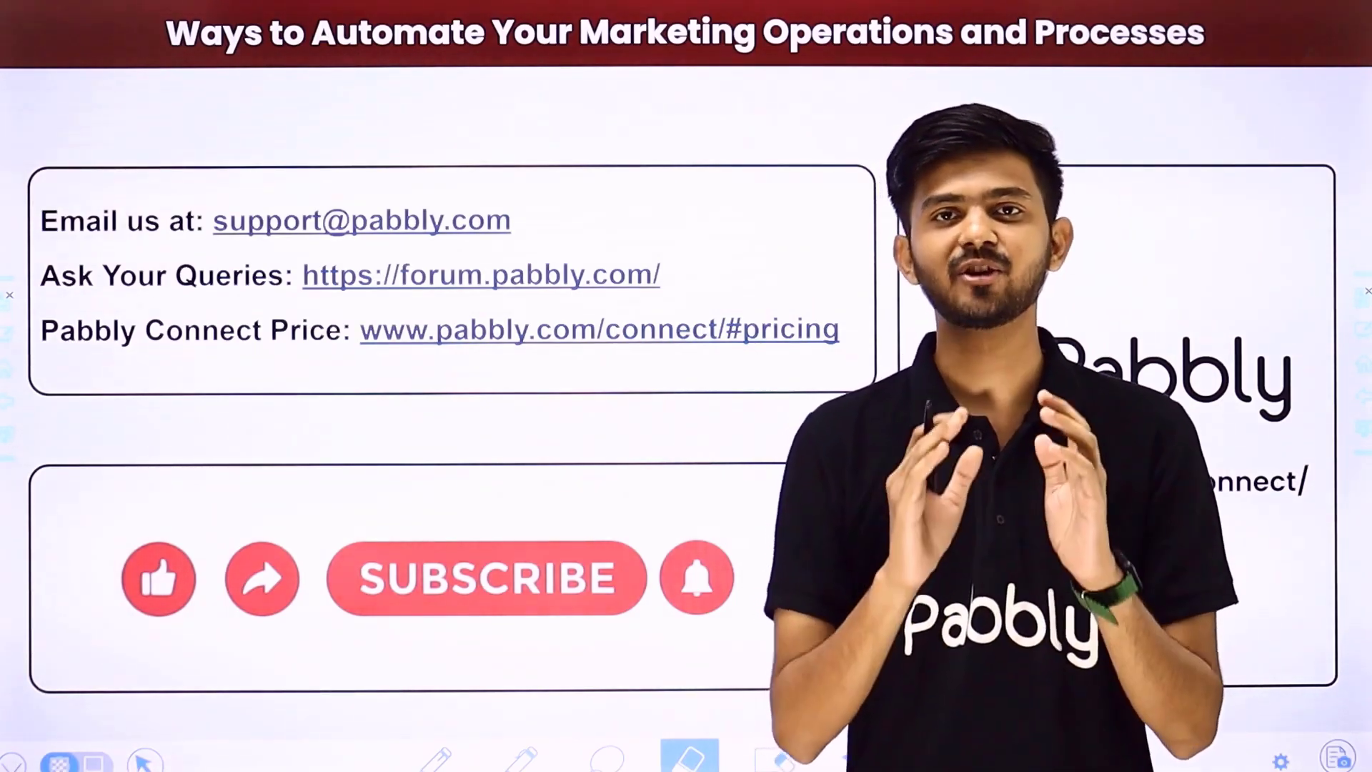
{"action": "left_click_drag", "start_coordinate": [552, 224], "coordinate": [658, 142]}
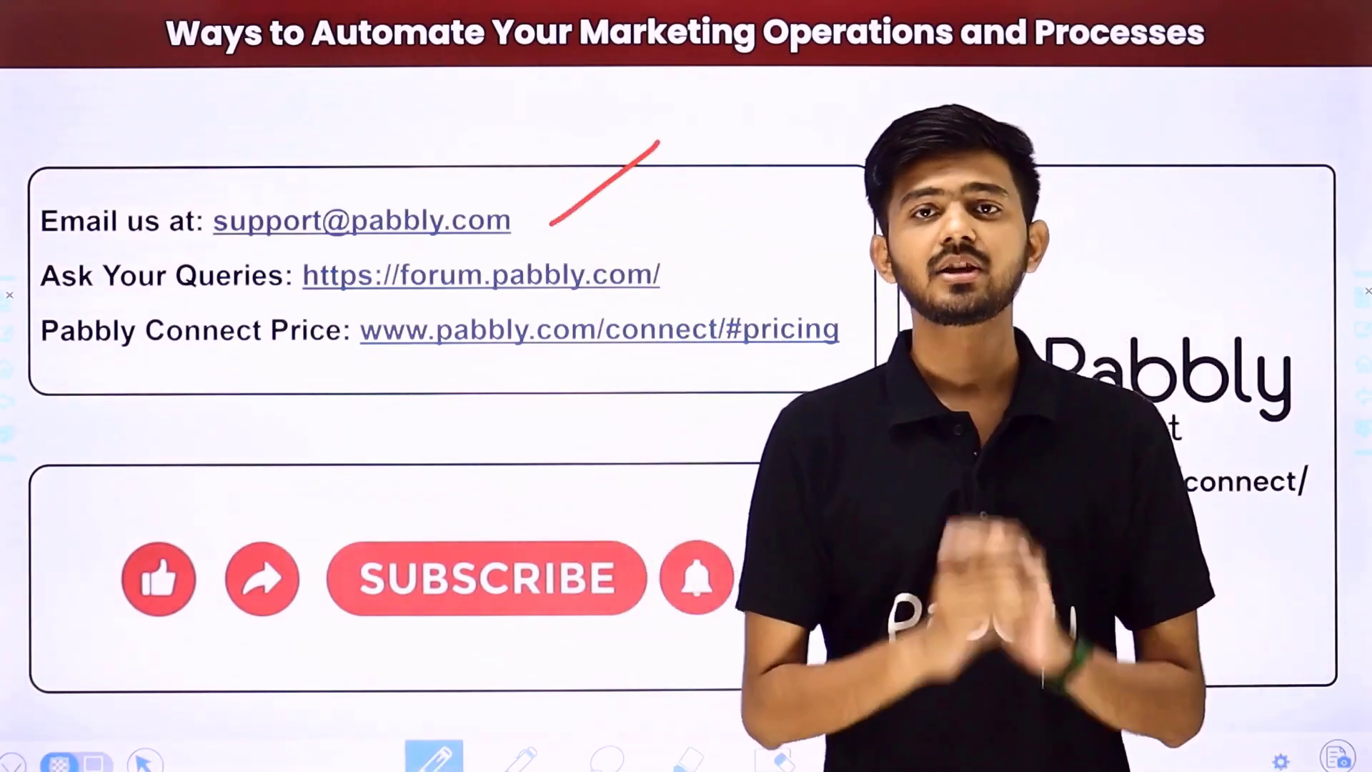
{"action": "left_click_drag", "start_coordinate": [681, 278], "coordinate": [773, 209]}
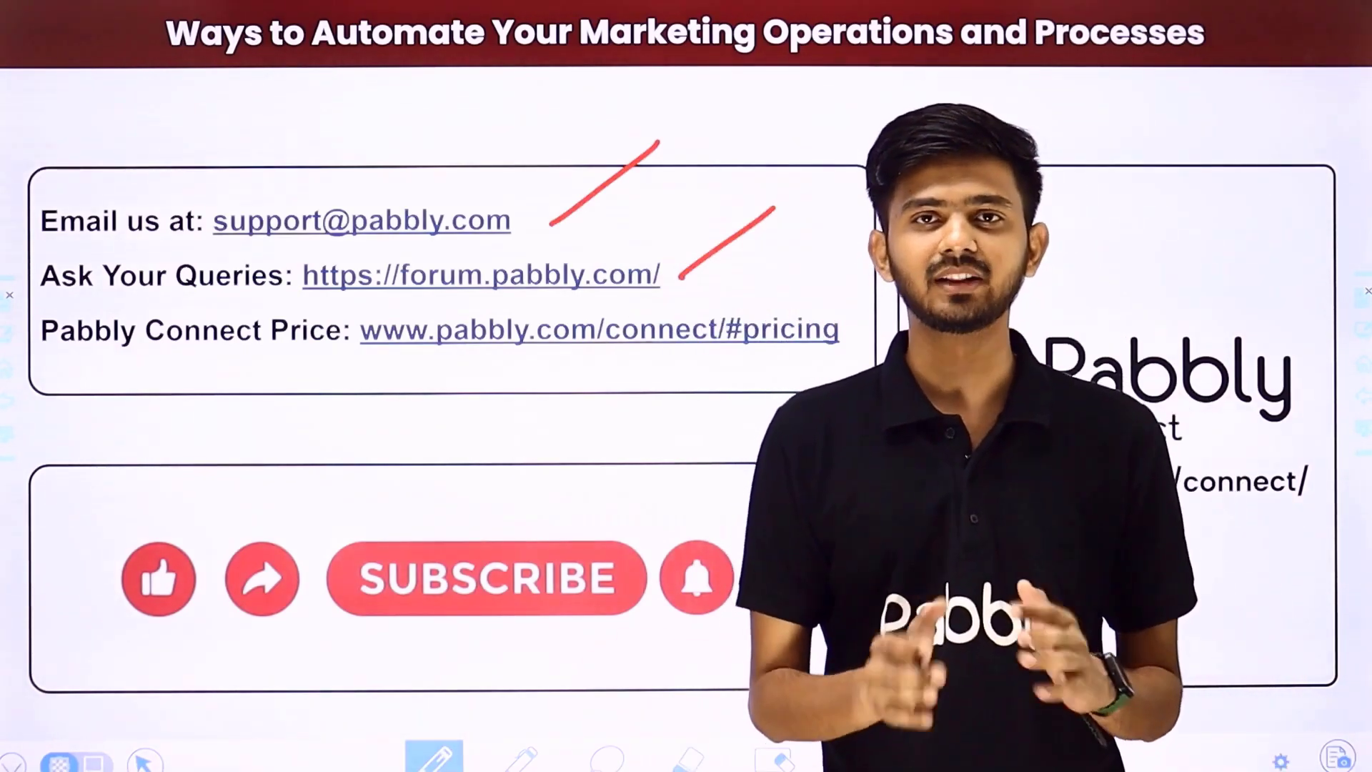
{"action": "left_click_drag", "start_coordinate": [827, 358], "coordinate": [929, 288]}
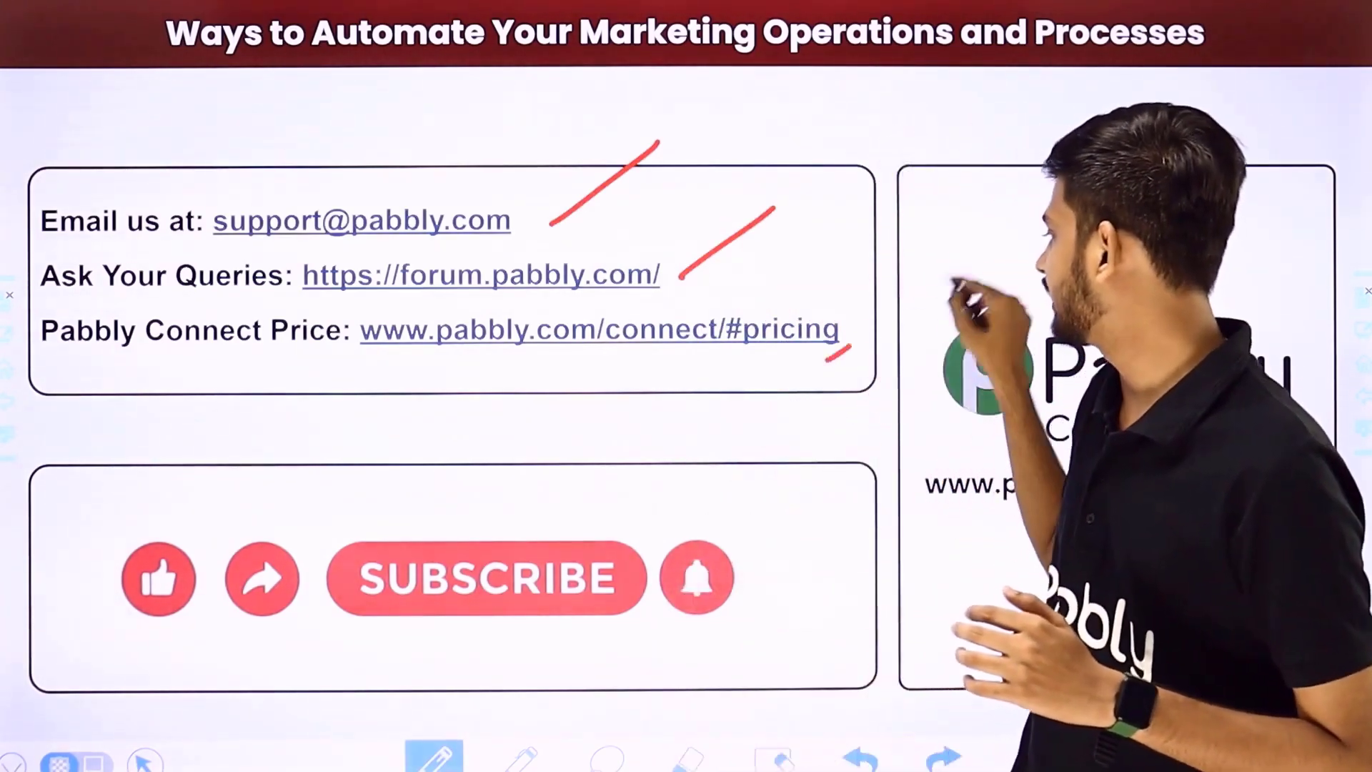